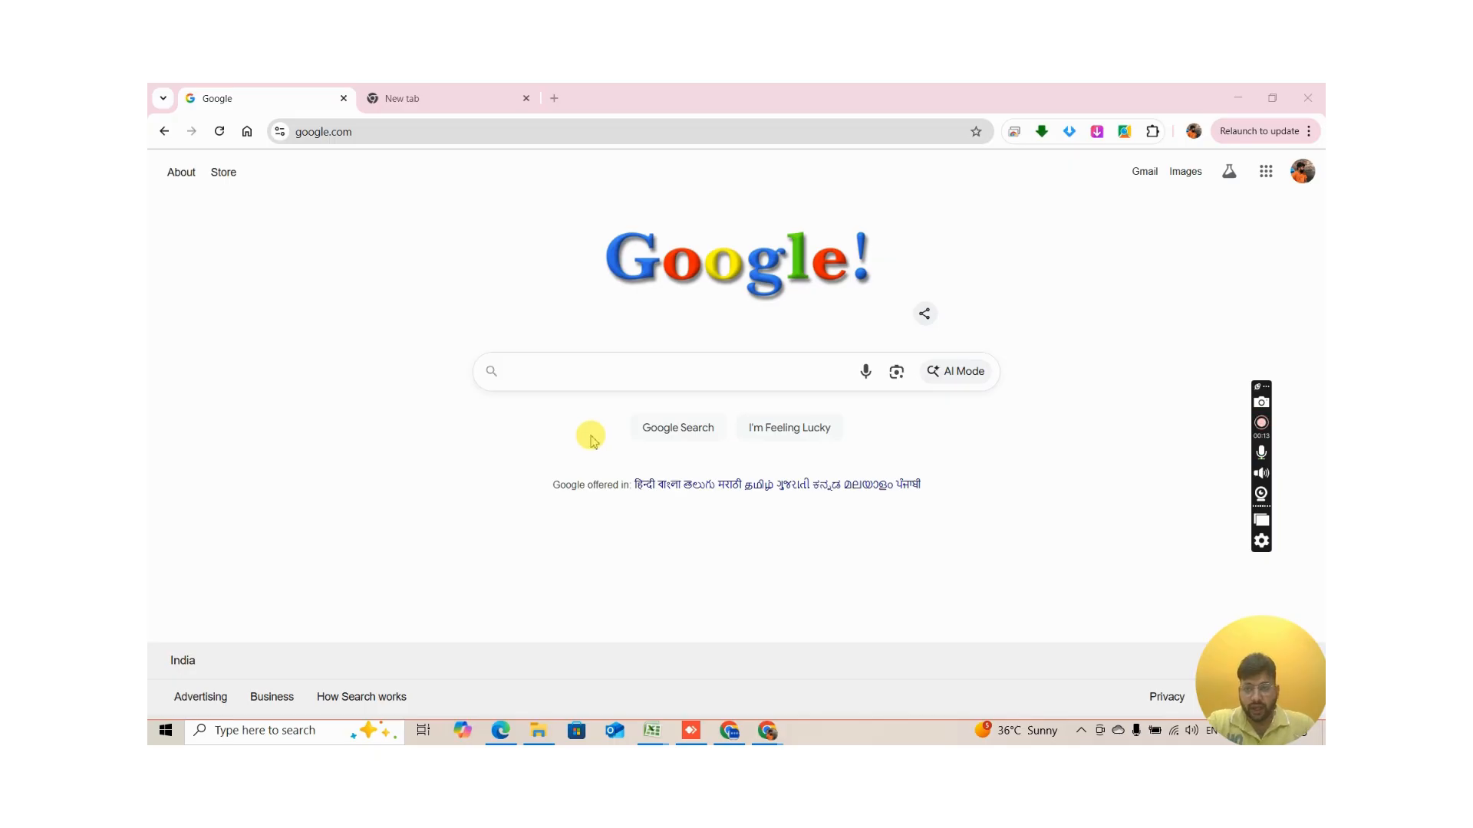
Step: Search Google for need24
left_click(560, 380)
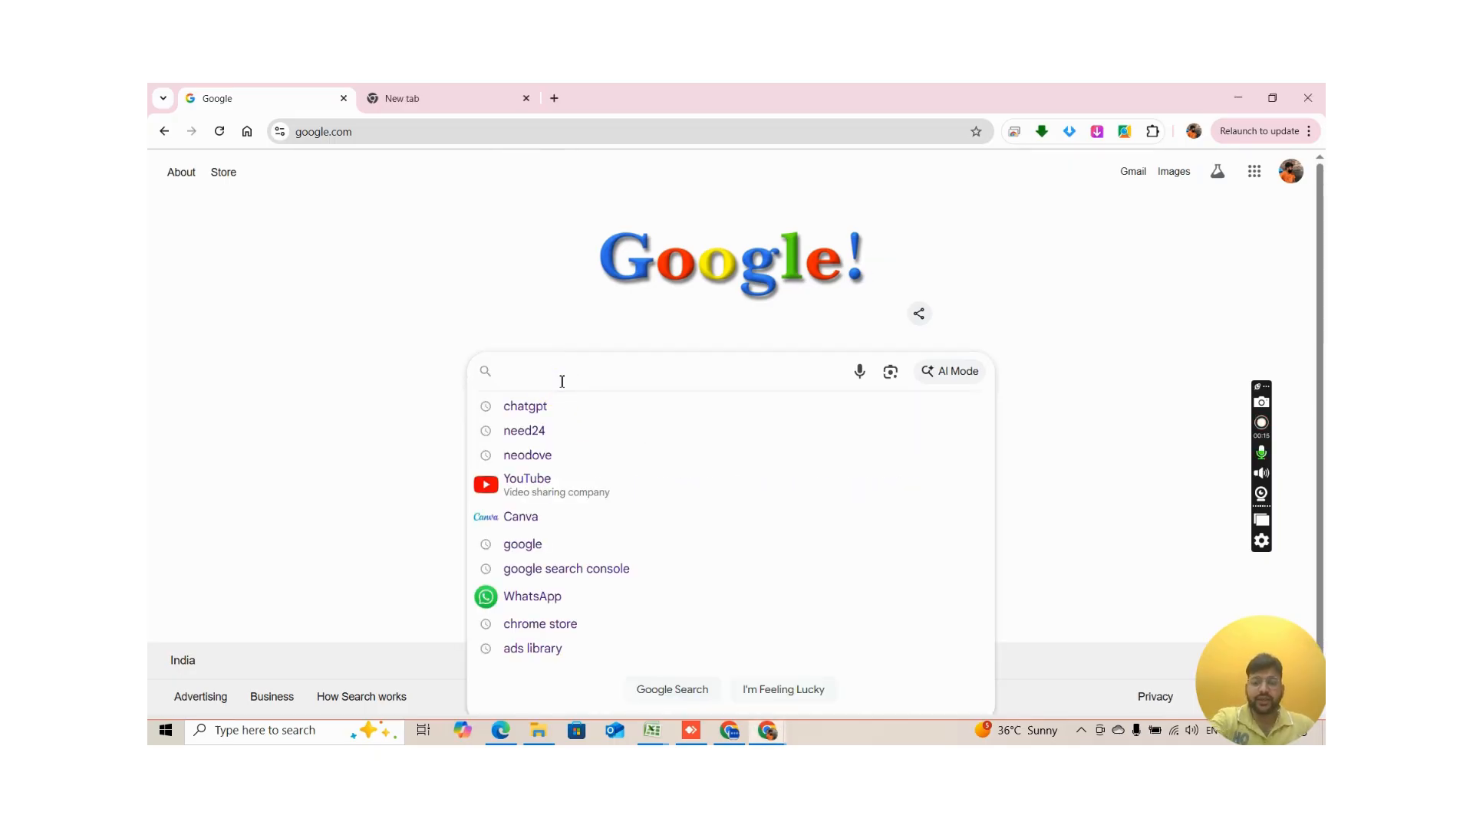
type("need2")
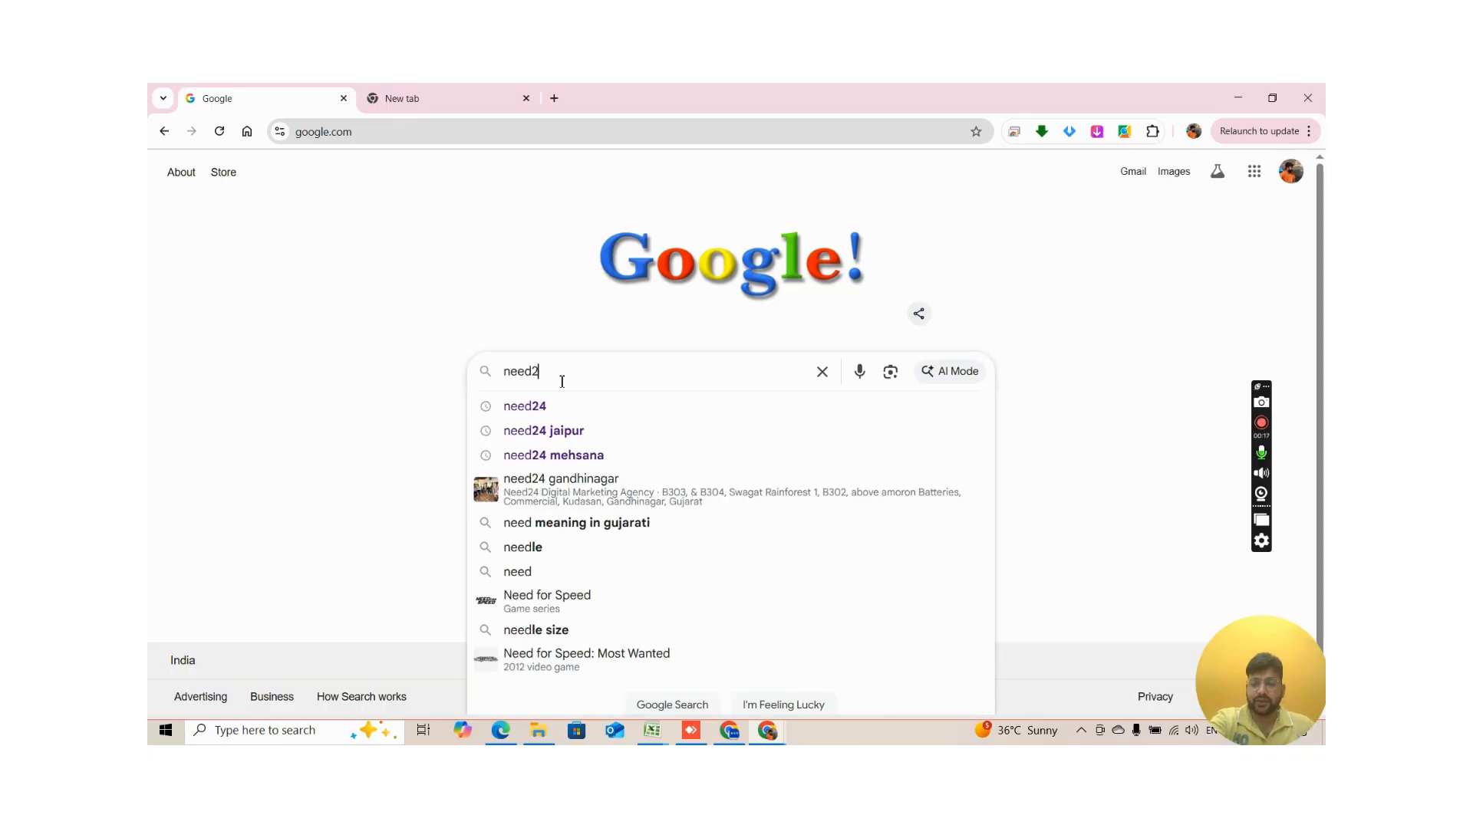
type("4")
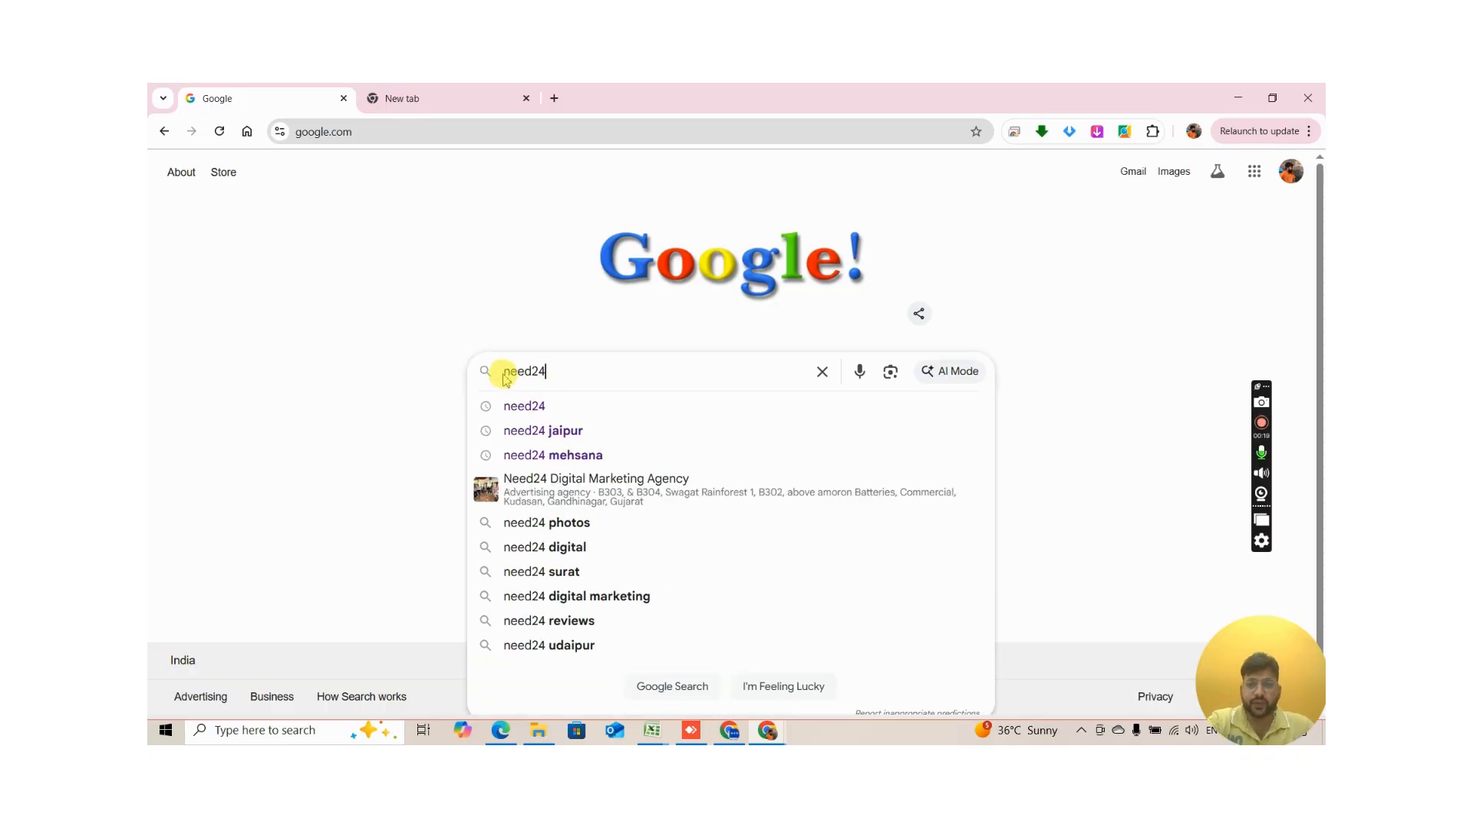
left_click(542, 406)
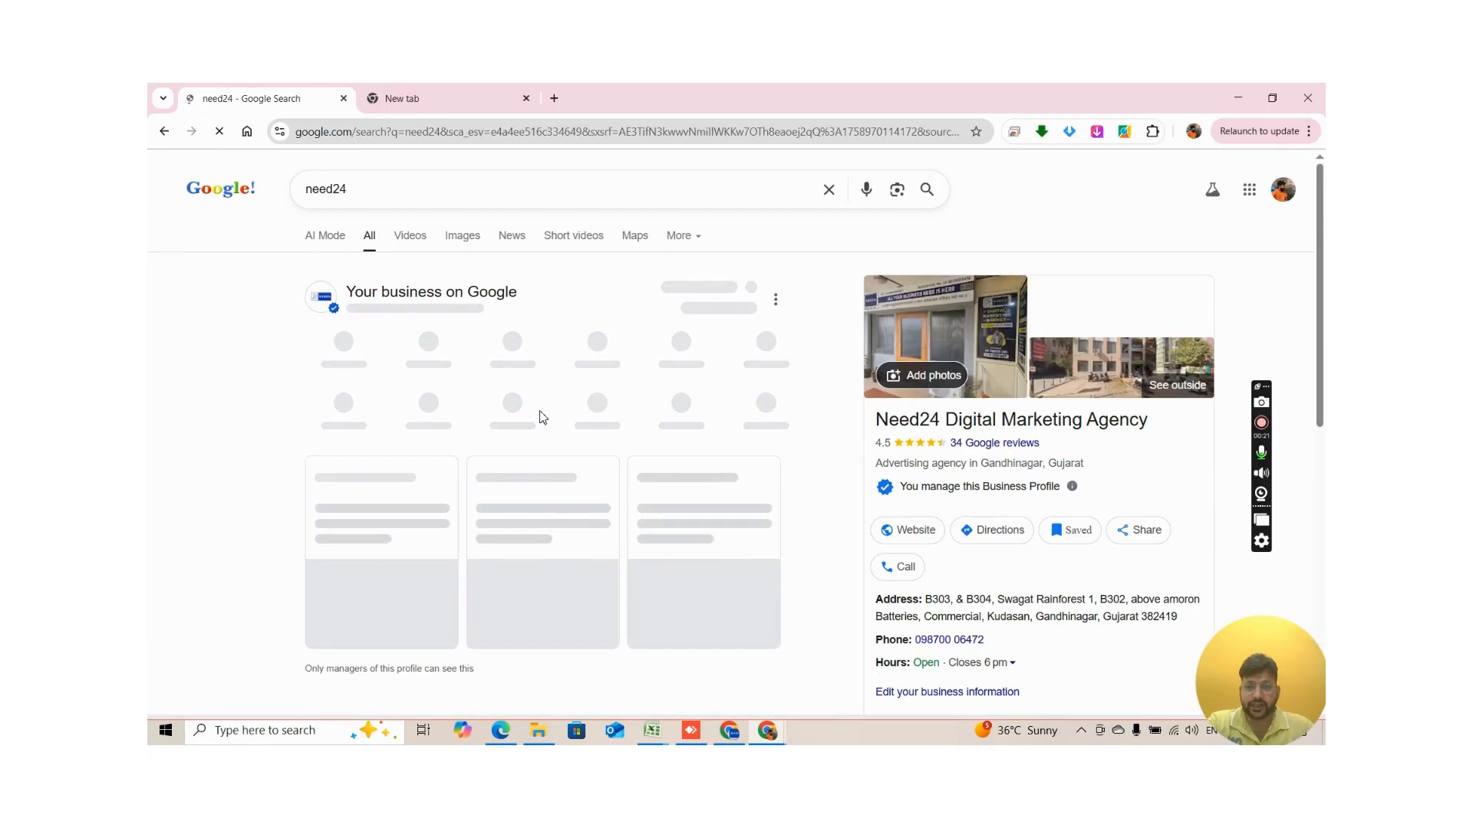
Step: Open the Need24 Digital Marketing Agency website from the search results and go to its Whatsapp Marketing Panel page
scroll(546, 433, "down", 7)
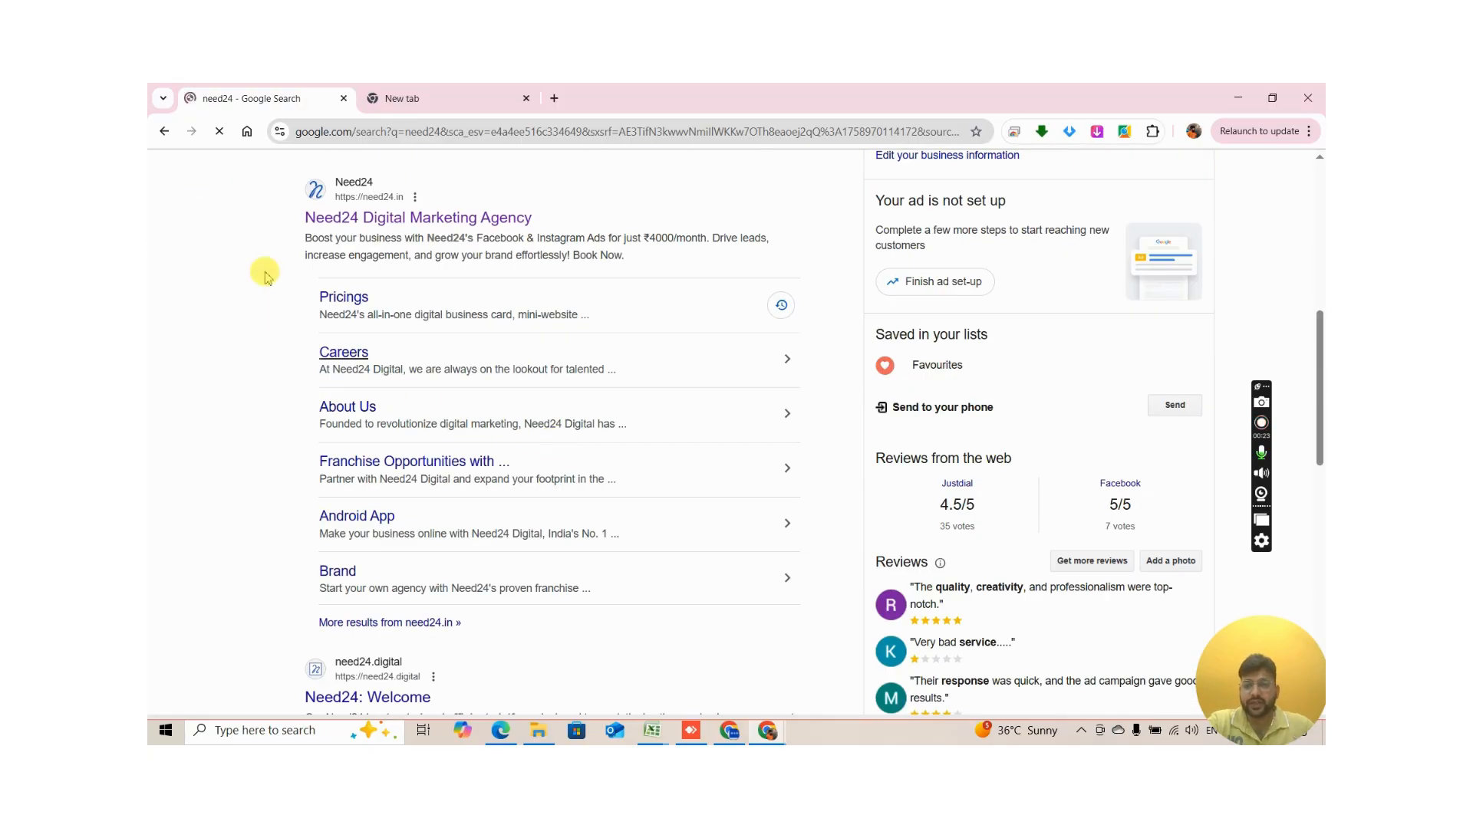
left_click(371, 212)
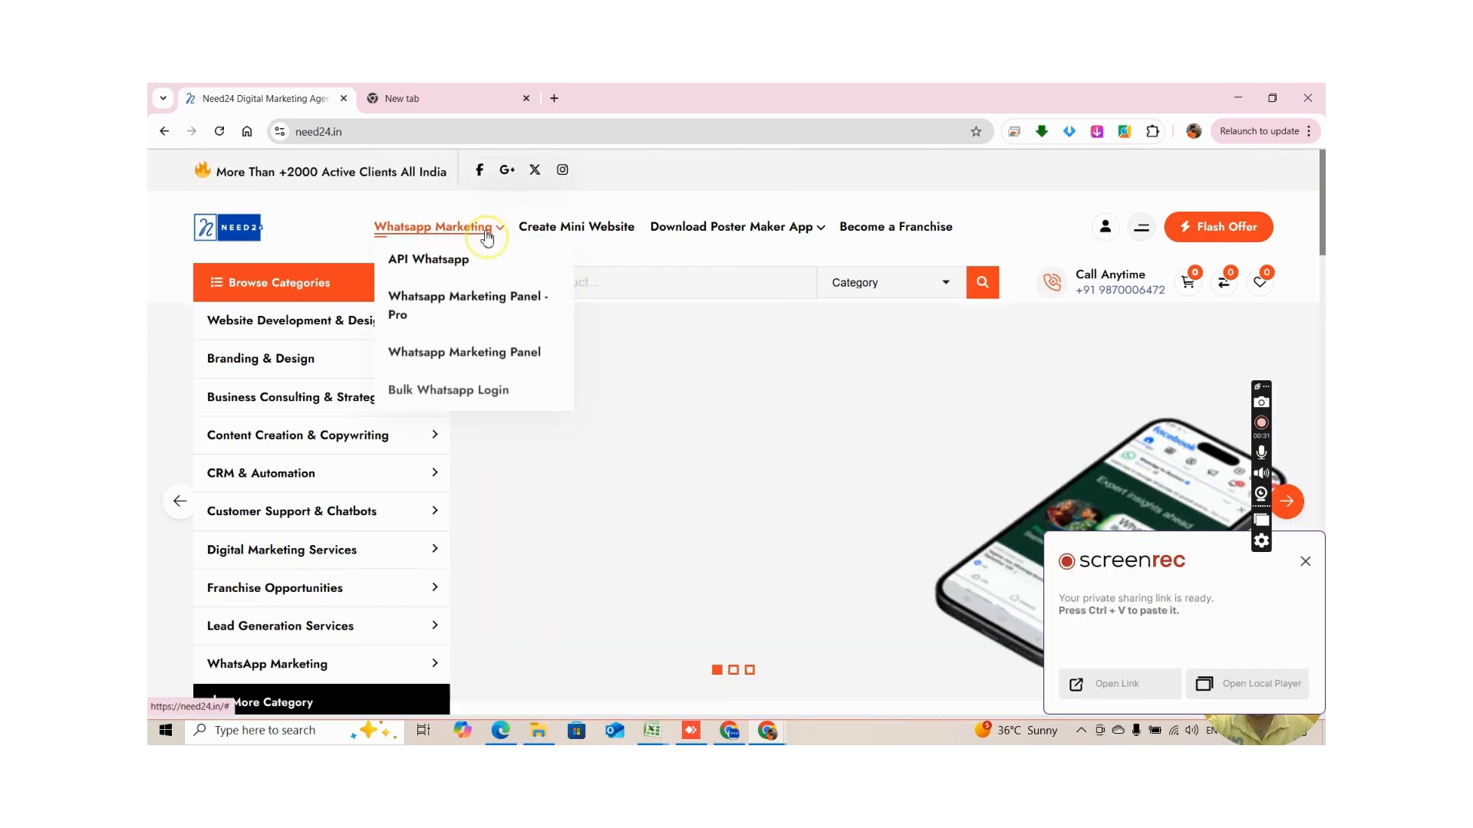
left_click(486, 230)
left_click(492, 370)
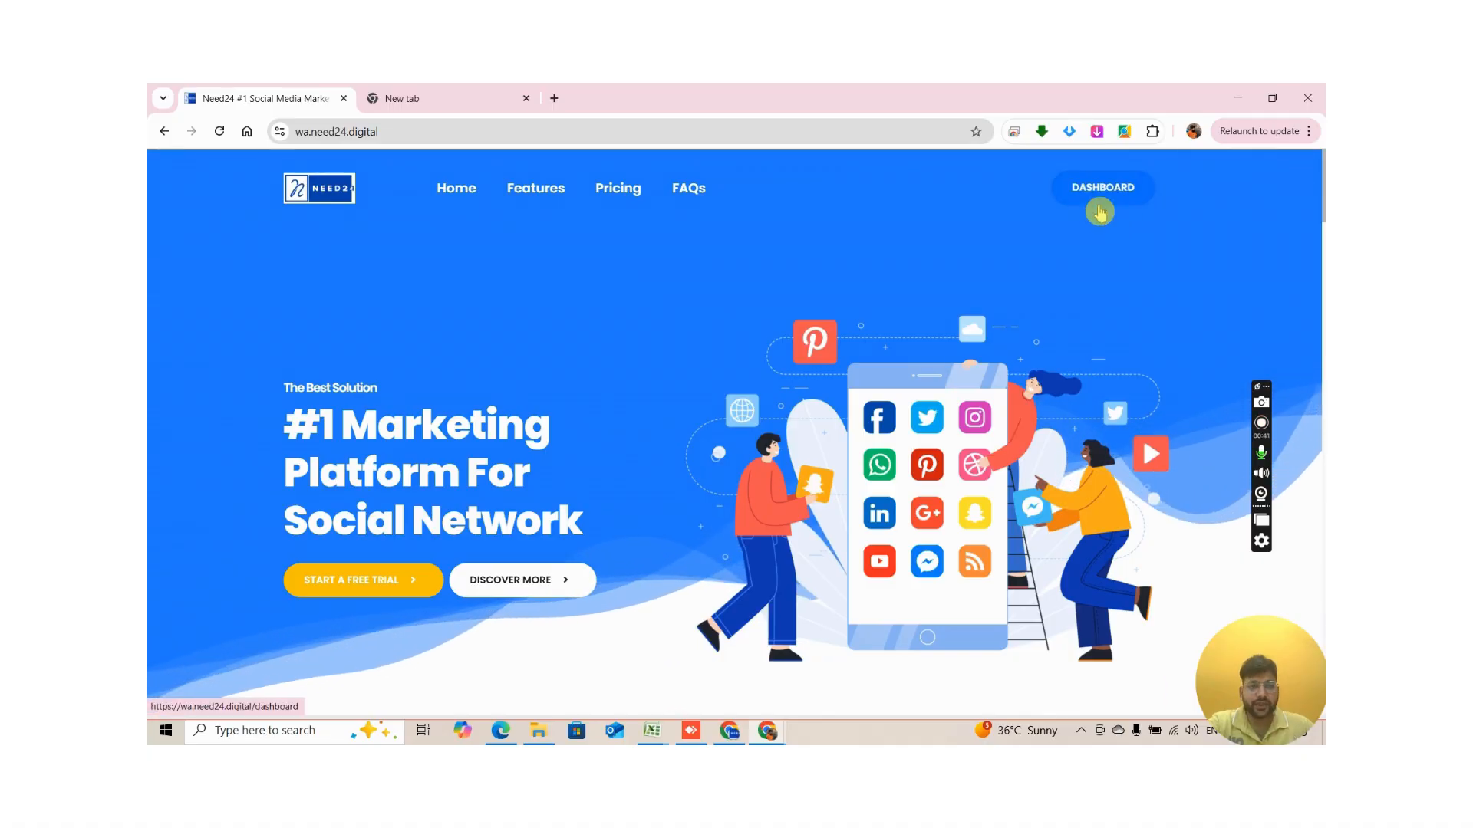
Step: Open a browser window with the second Need24 Chrome profile and dismiss the offer to restore pages
left_click(1193, 131)
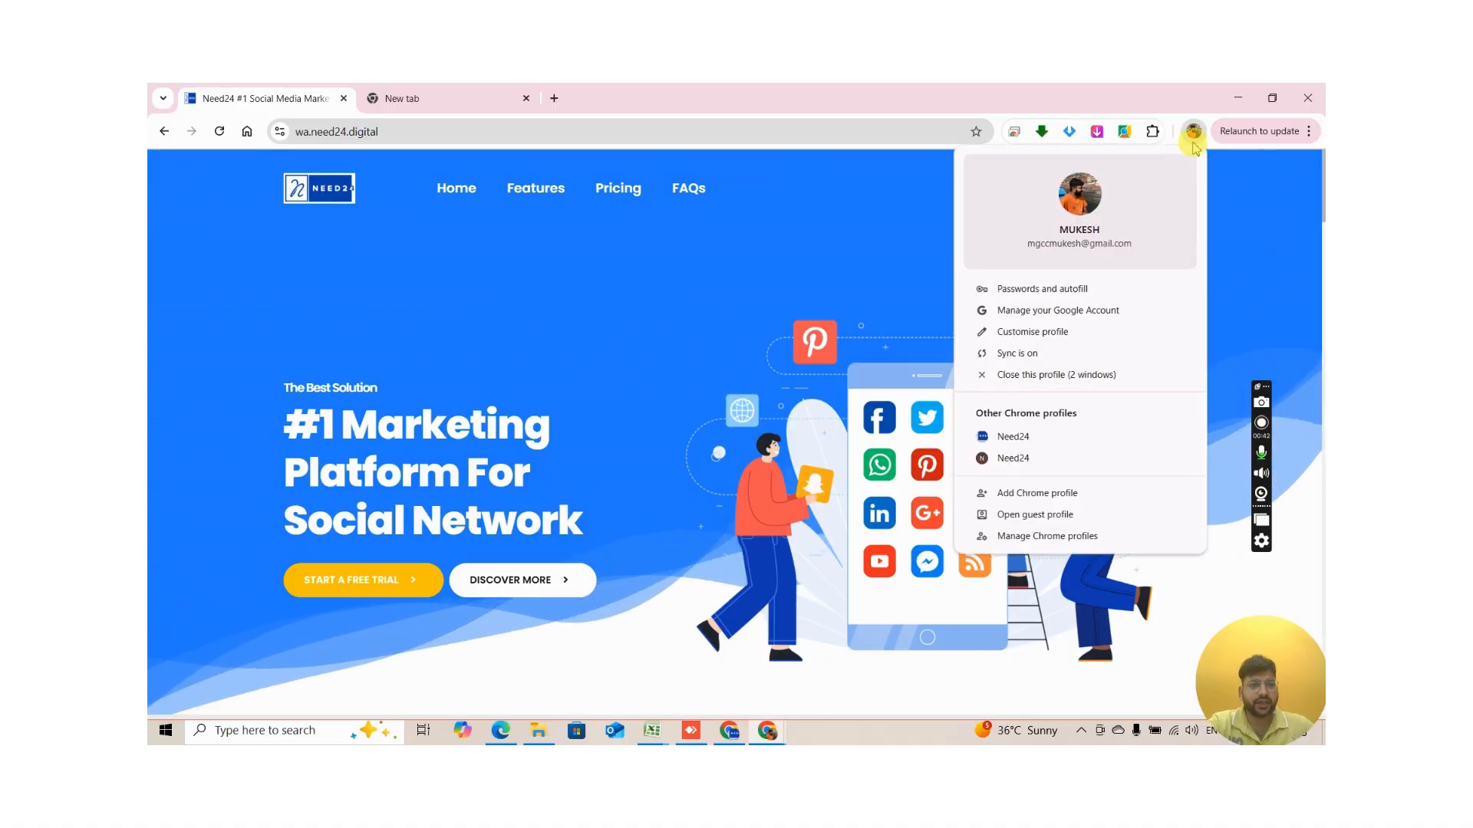
left_click(1038, 455)
left_click(1014, 462)
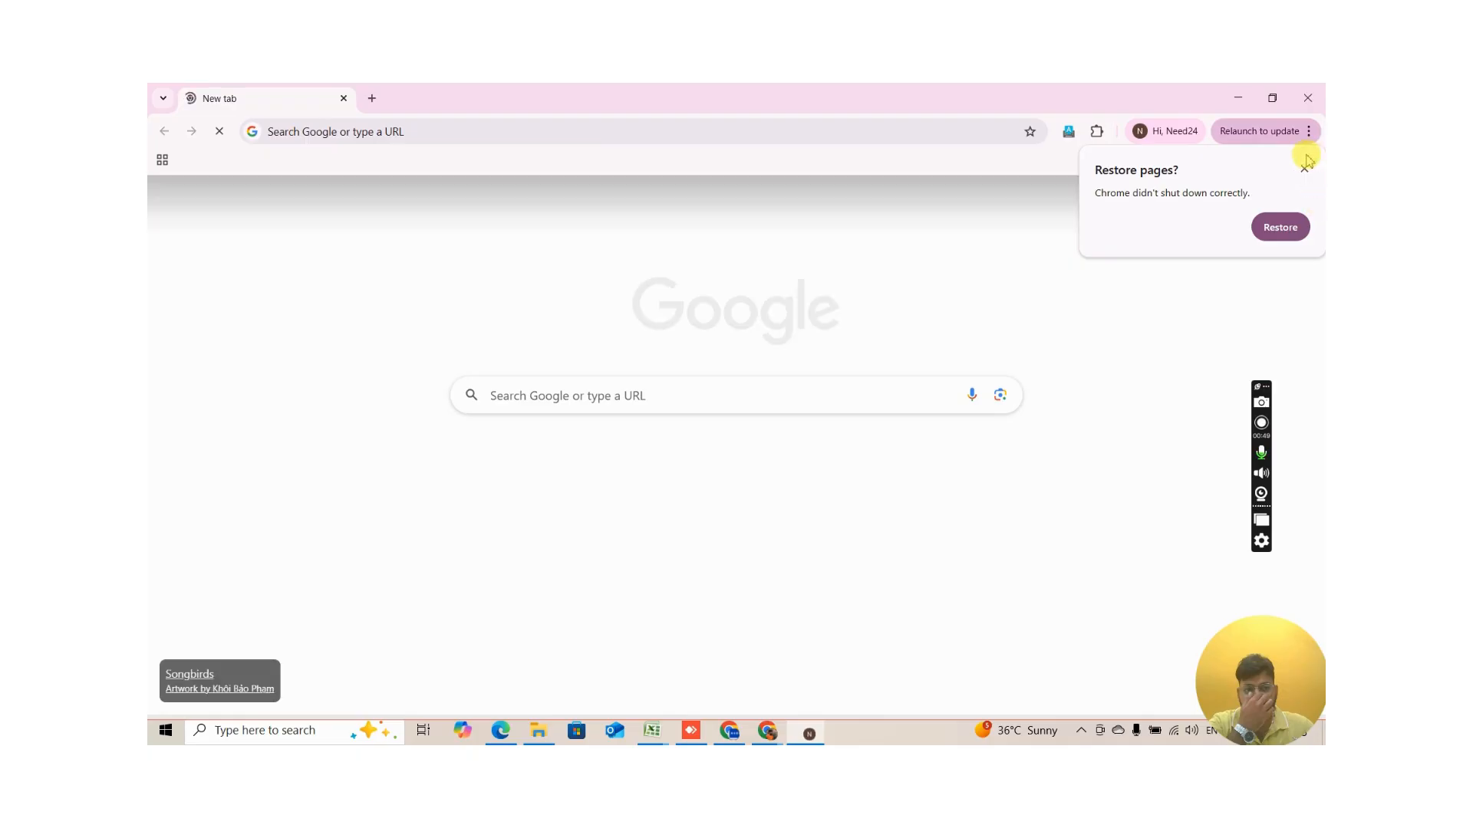
left_click(1304, 170)
Step: Open the wa-api.need24.digital website and accept its cookies
left_click(716, 132)
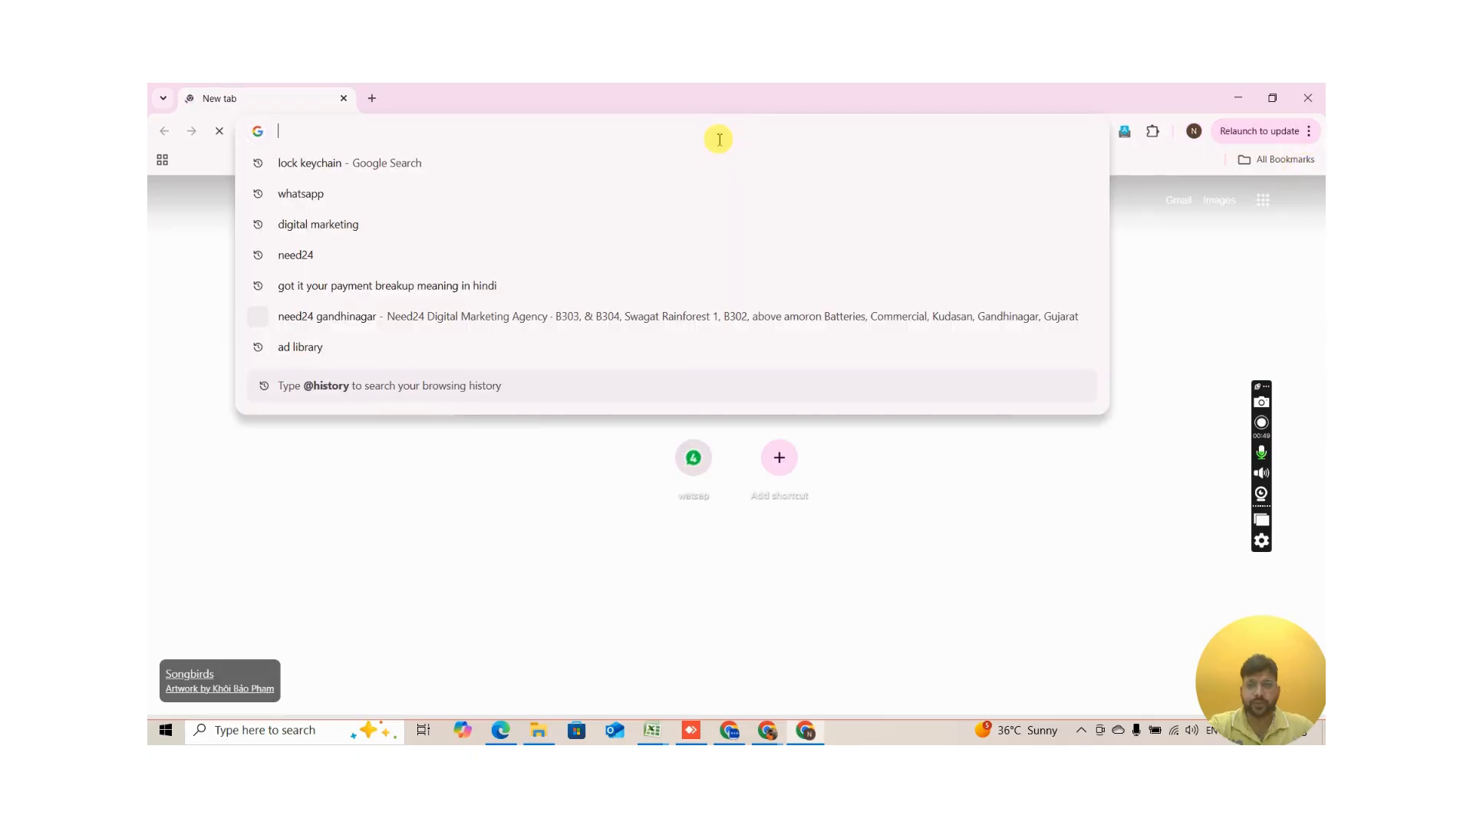
type("n")
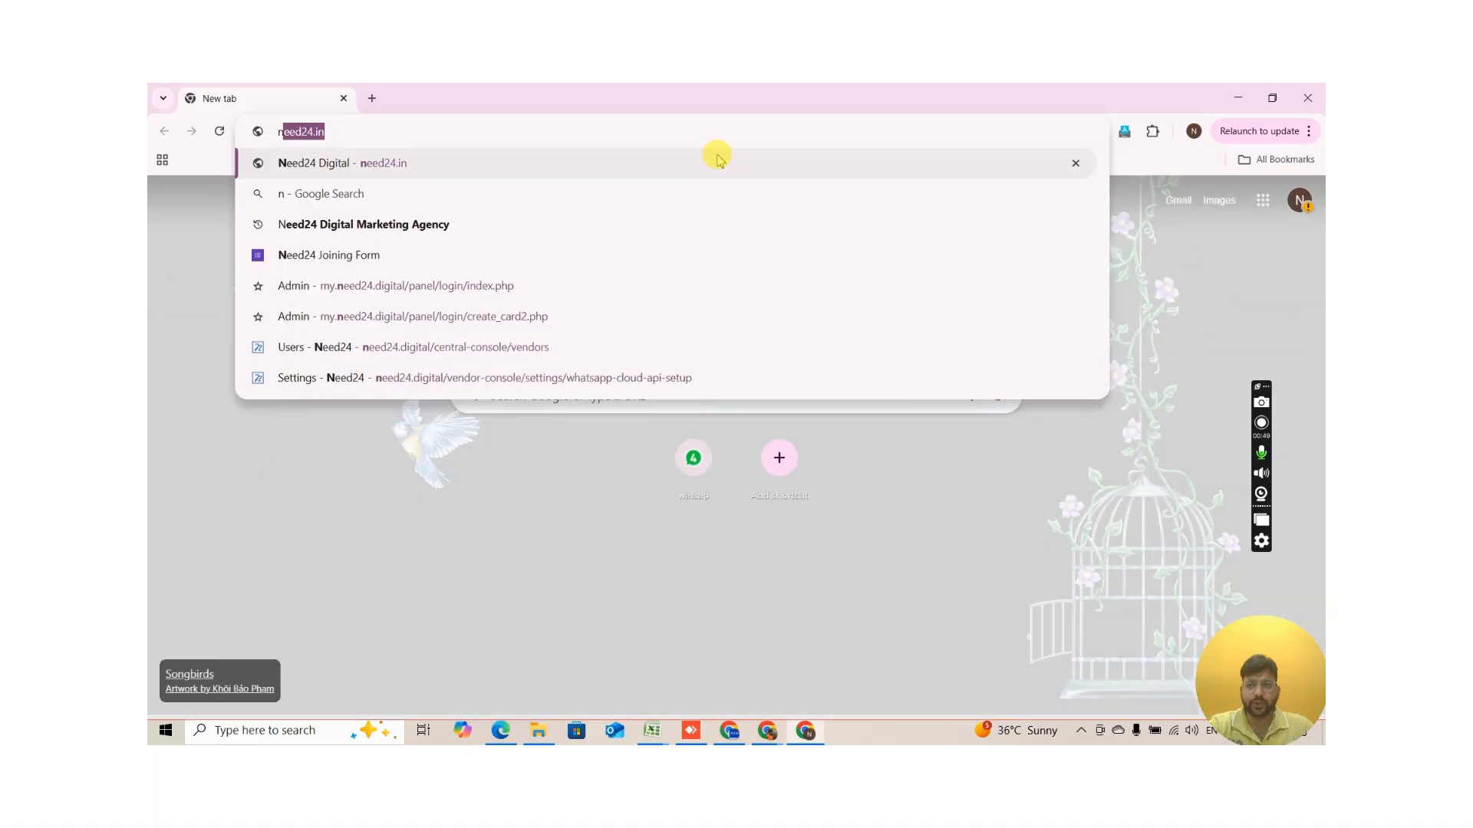
key("BackSpace")
key("BackSpace")
type("wa-api.")
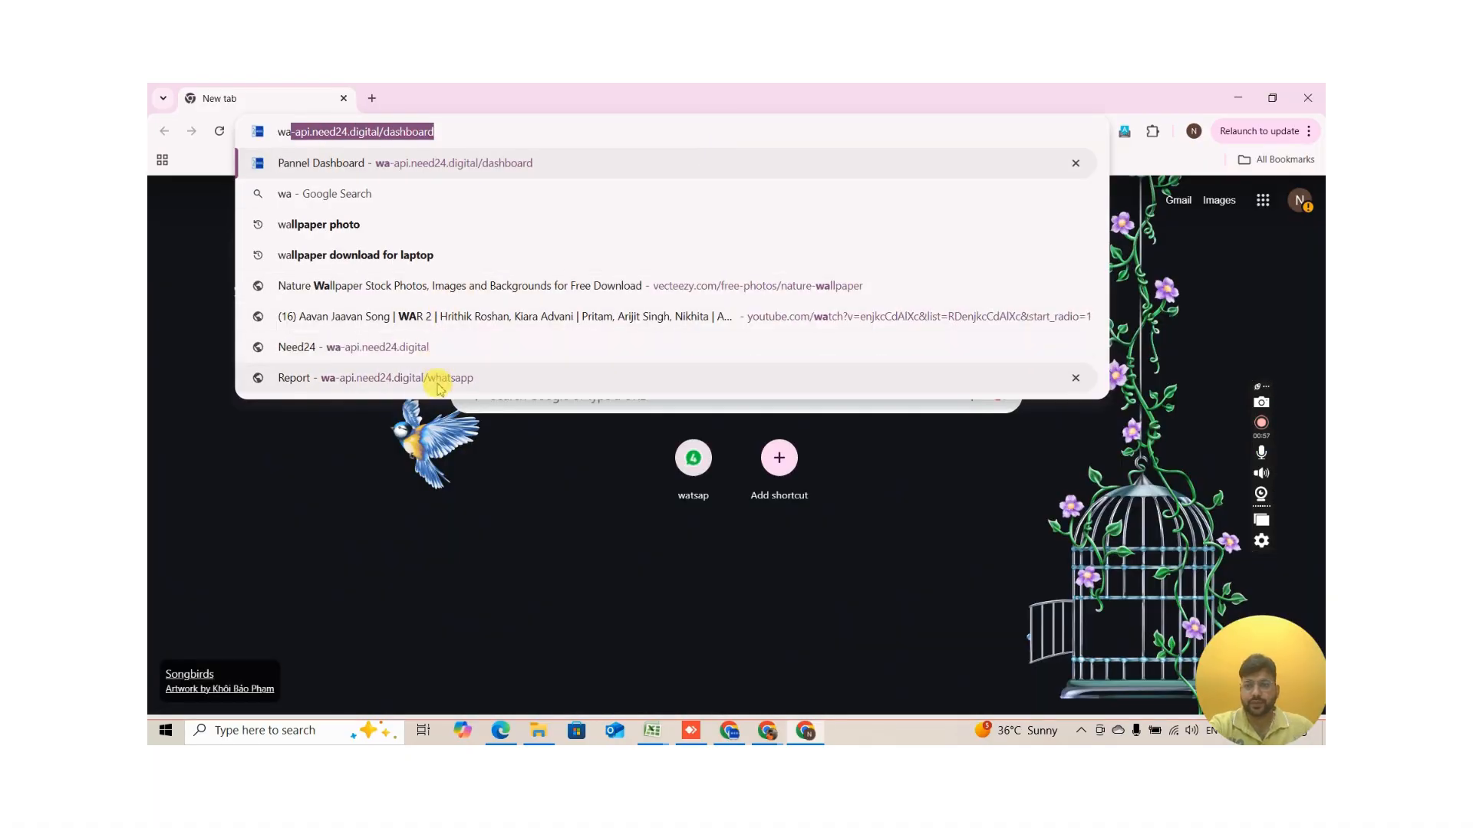
left_click(438, 353)
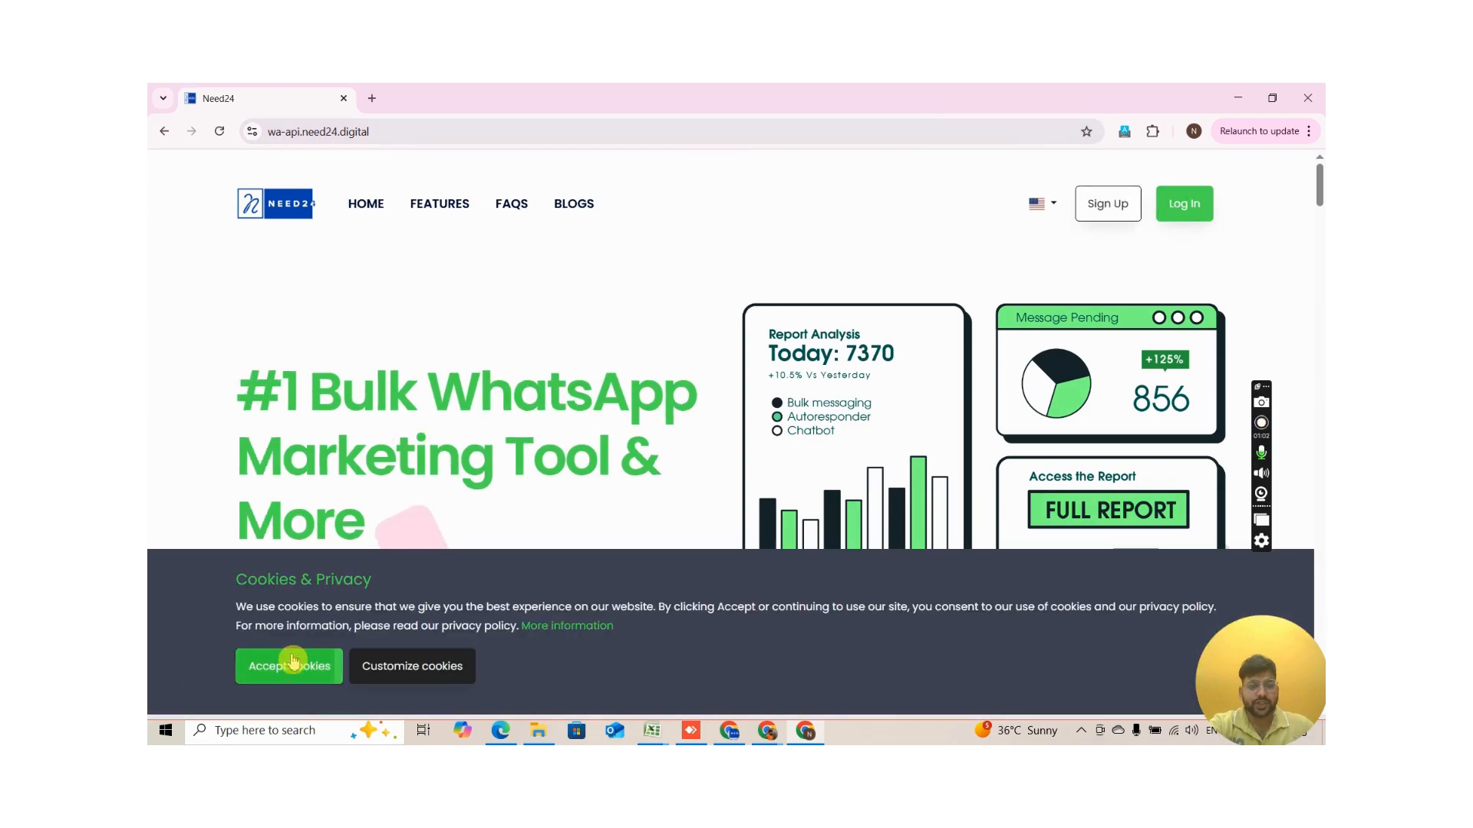
left_click(291, 661)
Step: Return to the wa-api.need24.digital window and open the account signup form
left_click(1237, 97)
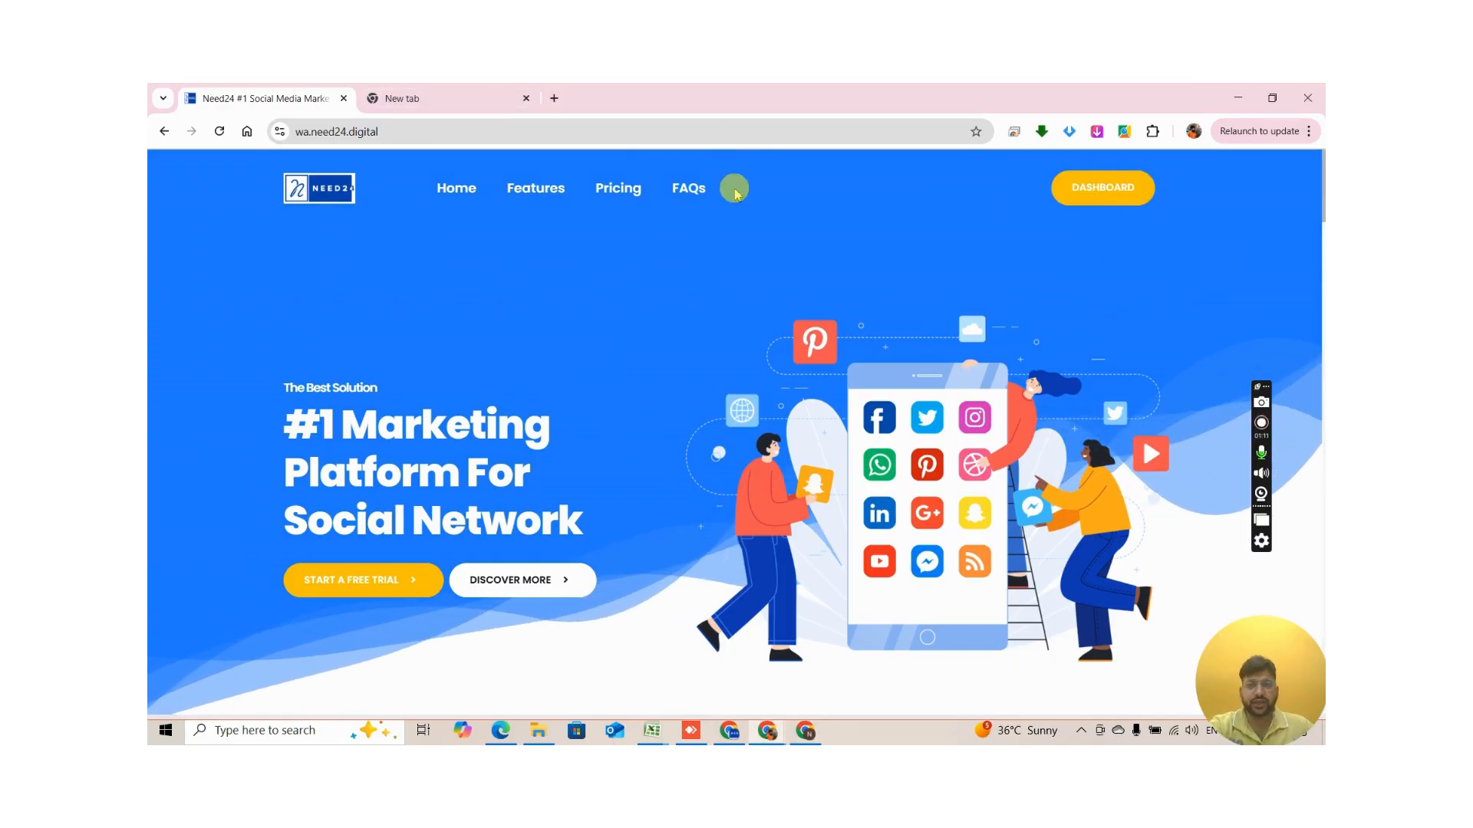
key("alt+Tab")
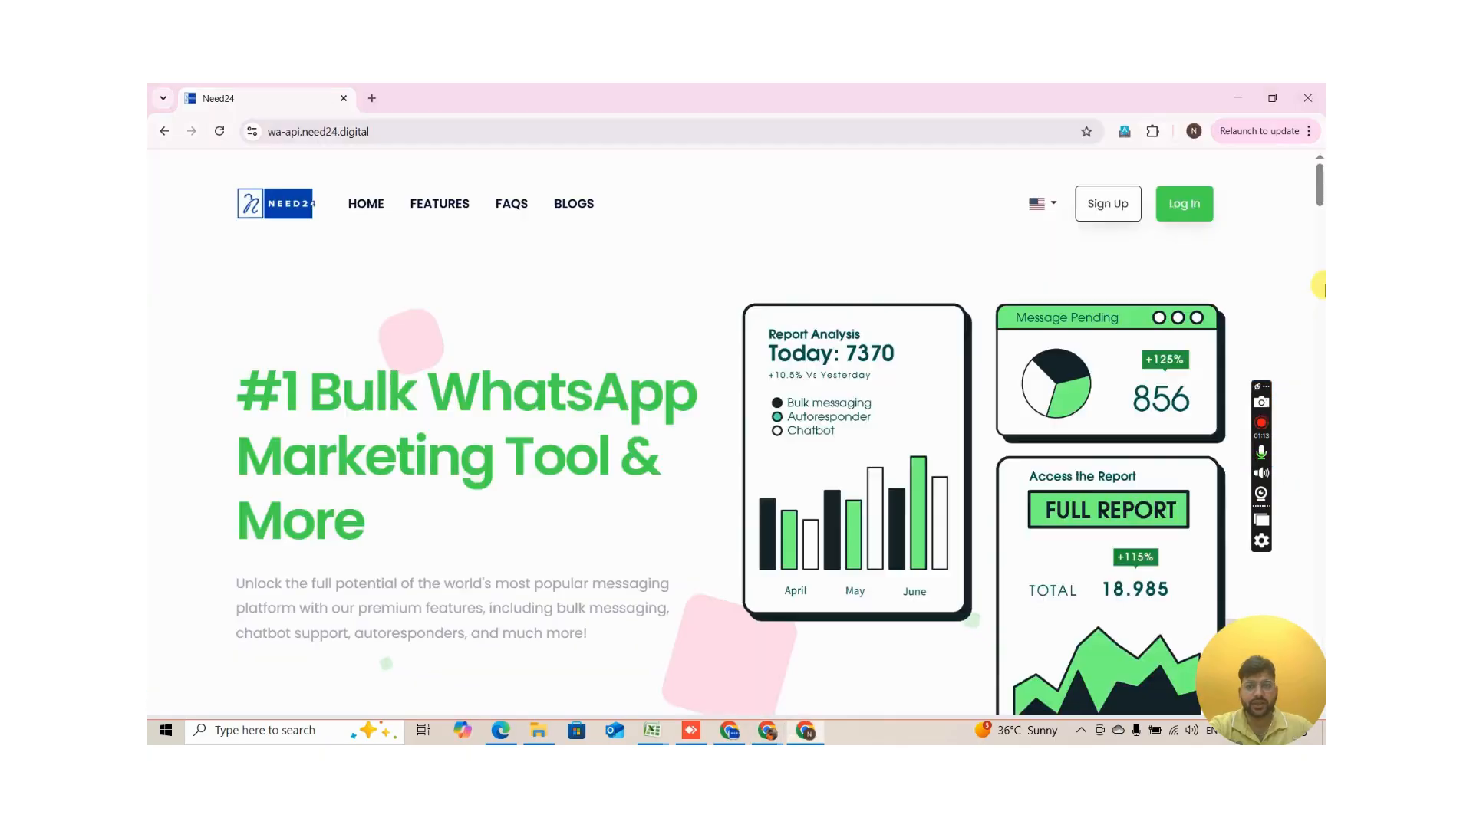
left_click(1100, 219)
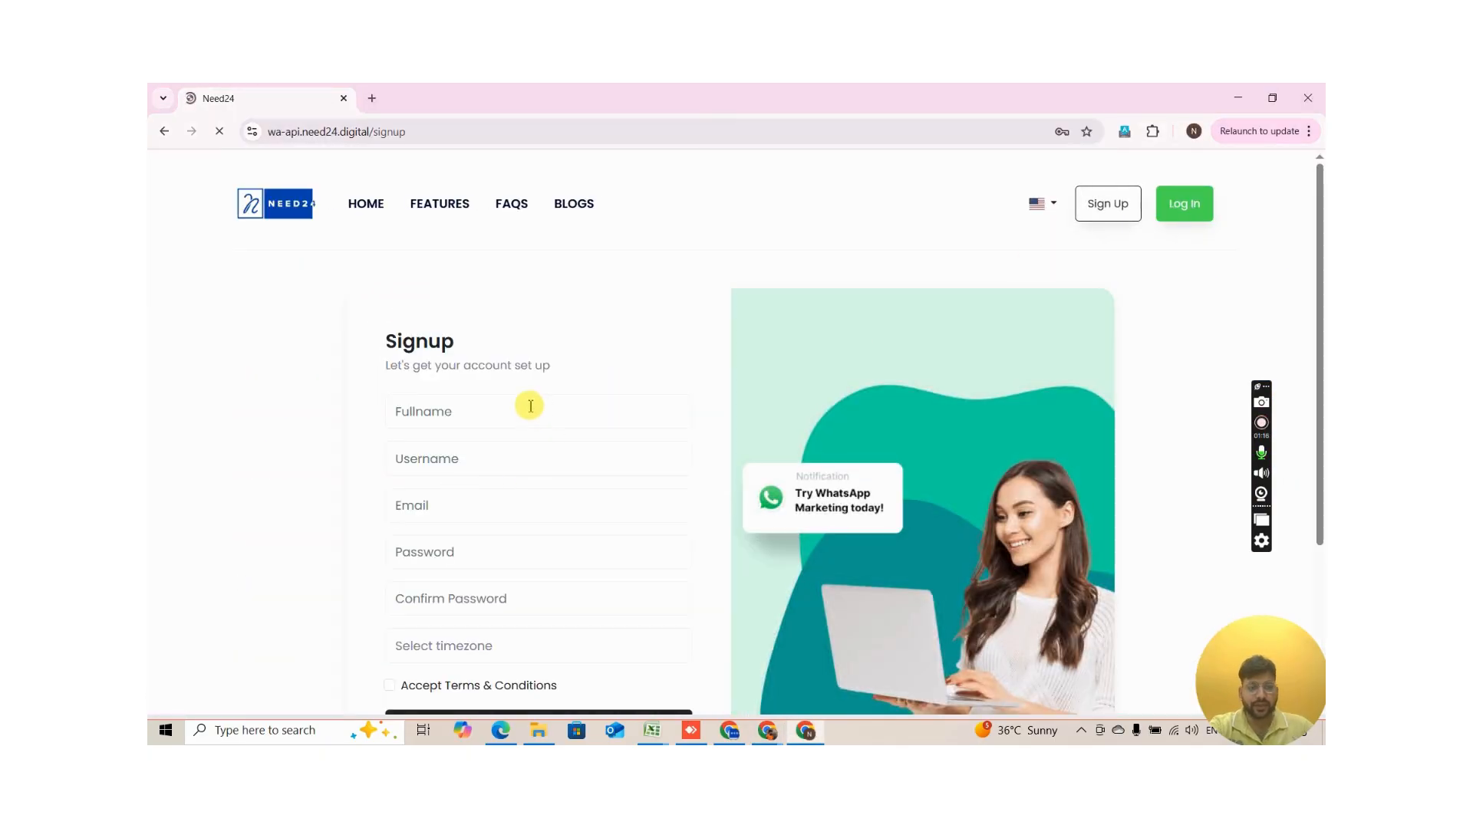
Step: Go through the signup form's username, email, password and confirm password fields without filling them in
left_click(537, 459)
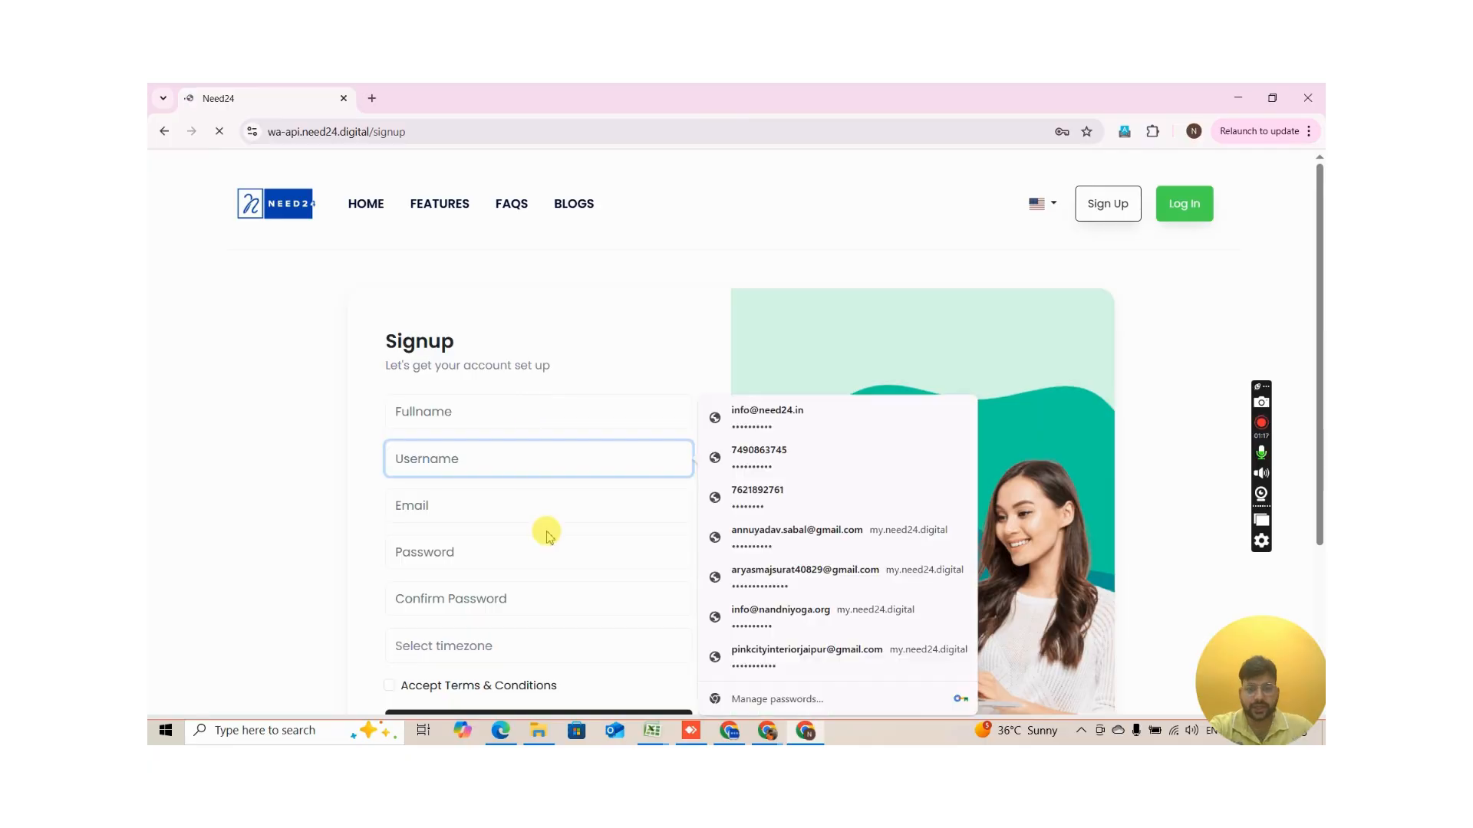
left_click(538, 515)
scroll(521, 499, "down", 1)
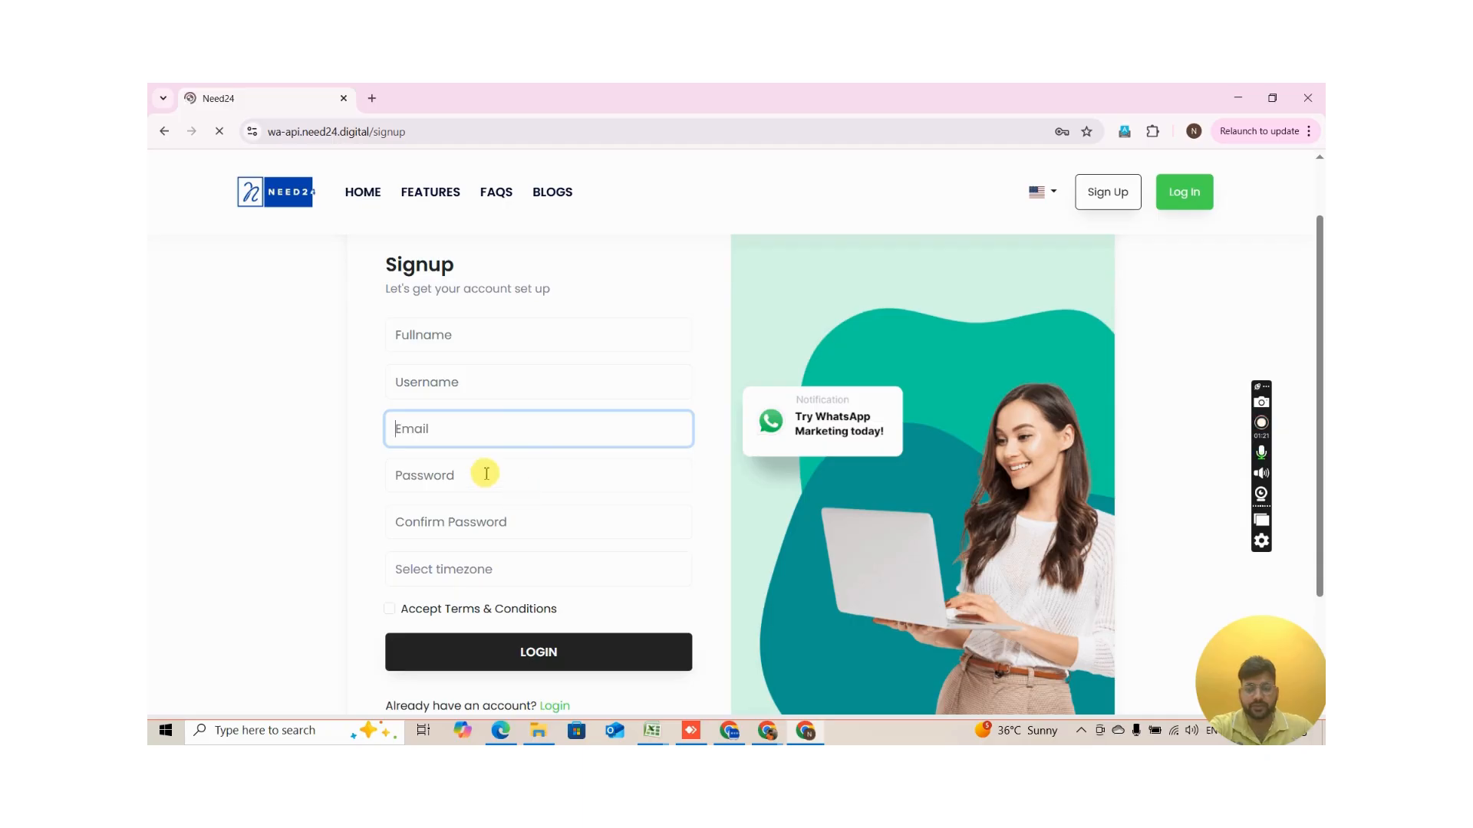
left_click(508, 475)
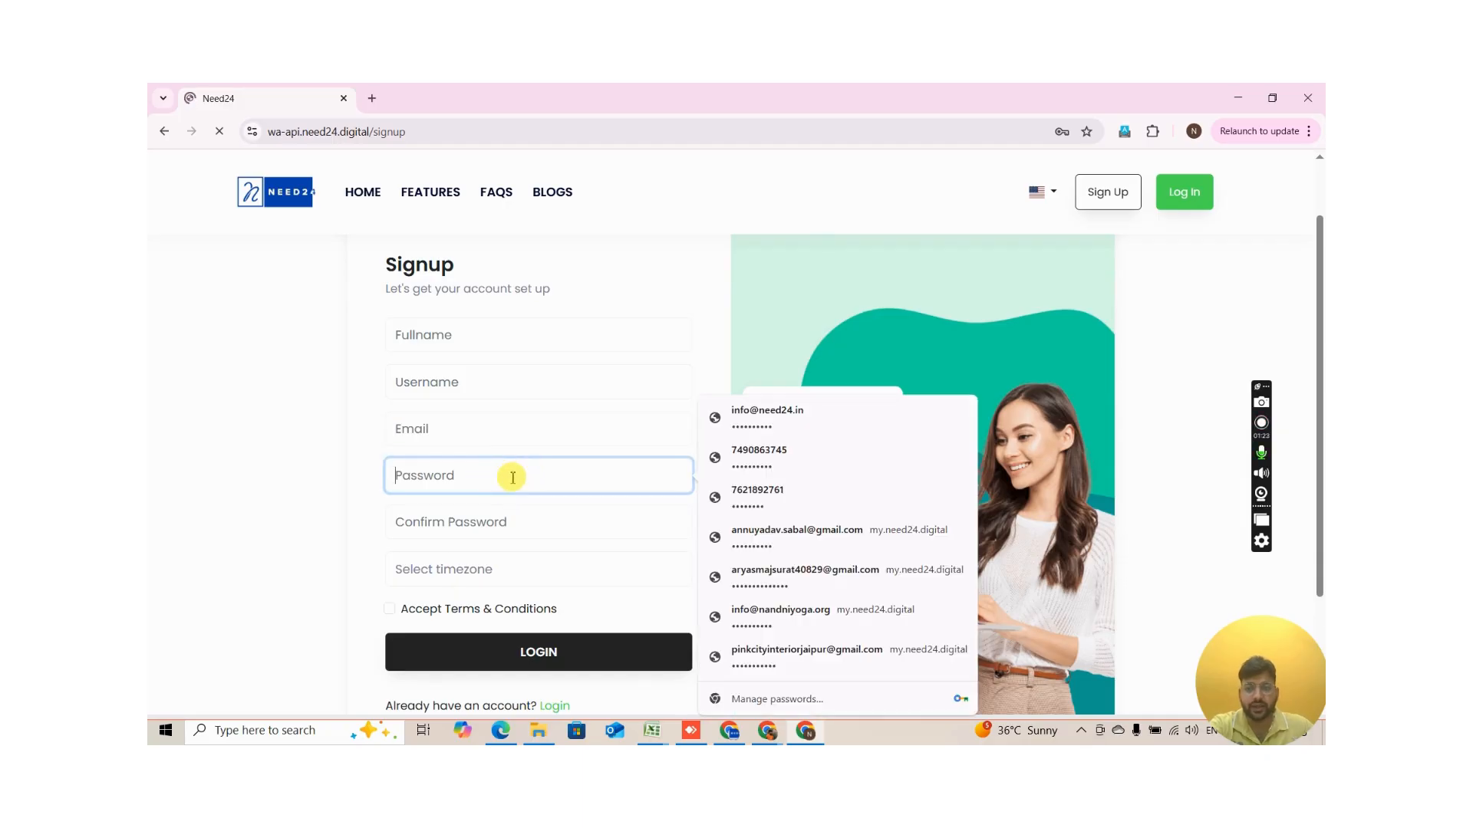
left_click(530, 528)
Step: Set the signup form's timezone to (UTC +05:30) Asia/Kolkata
left_click(524, 577)
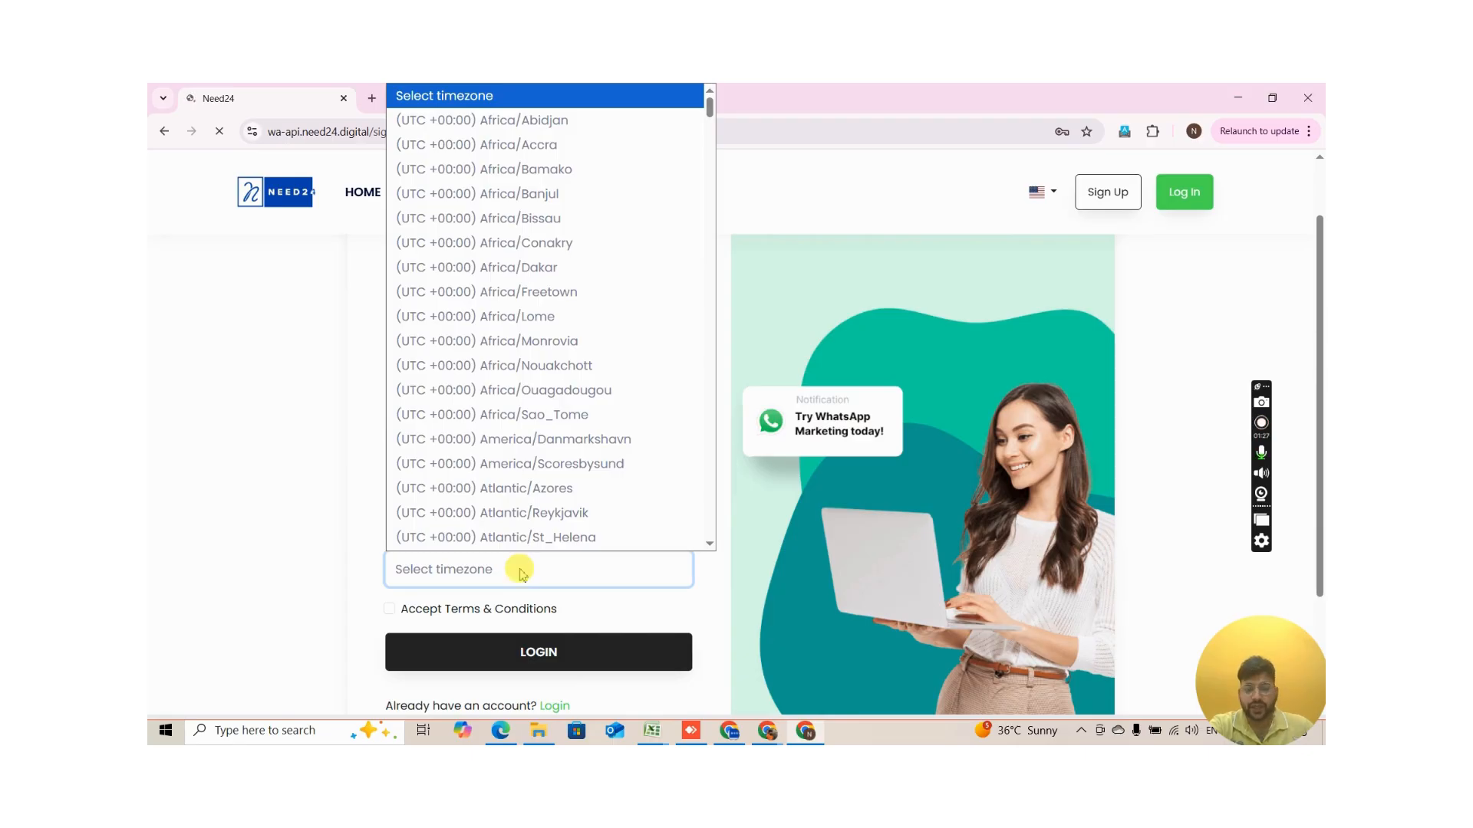
scroll(554, 368, "down", 20)
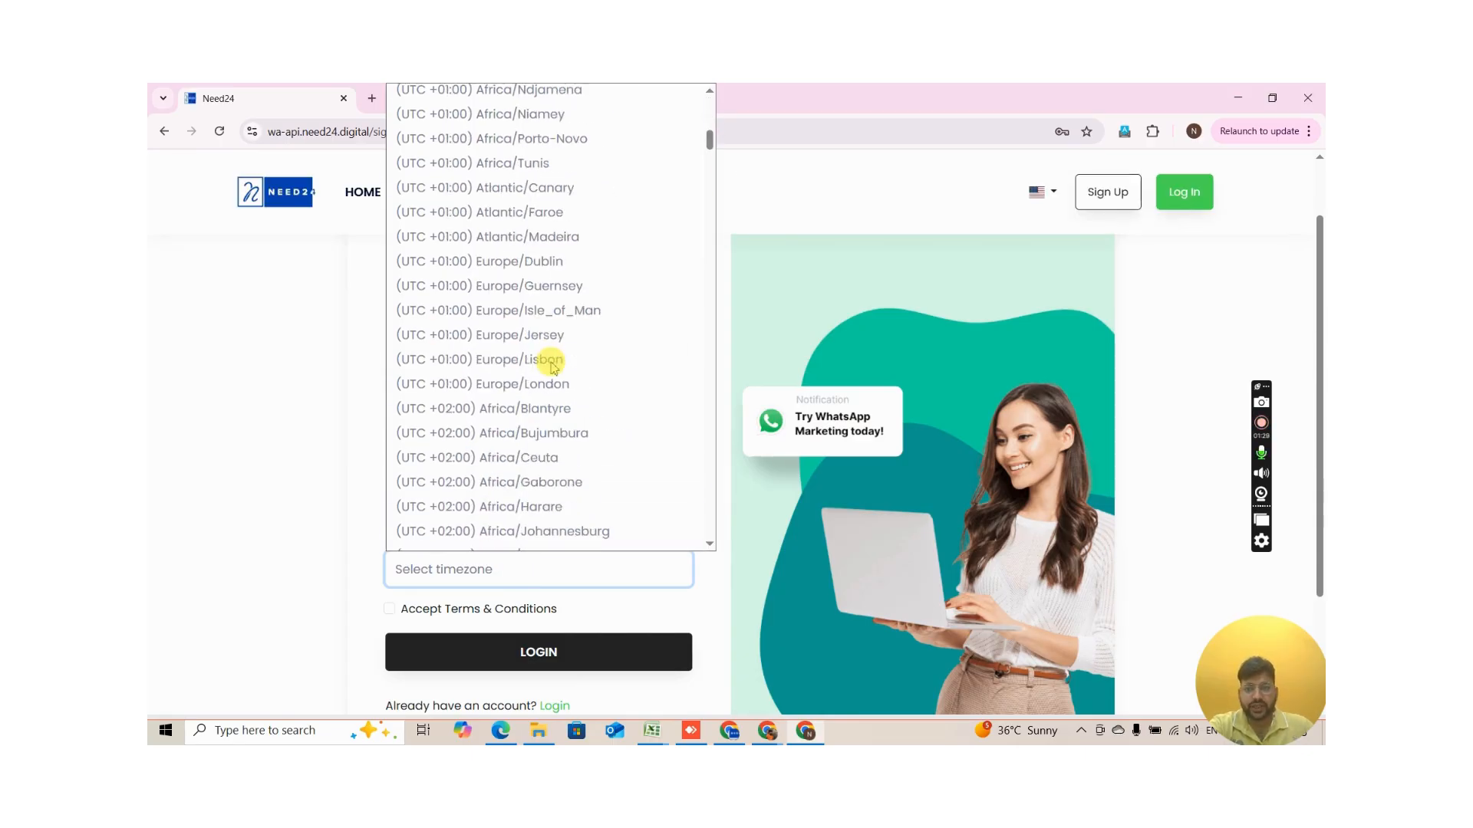
scroll(554, 376, "down", 4)
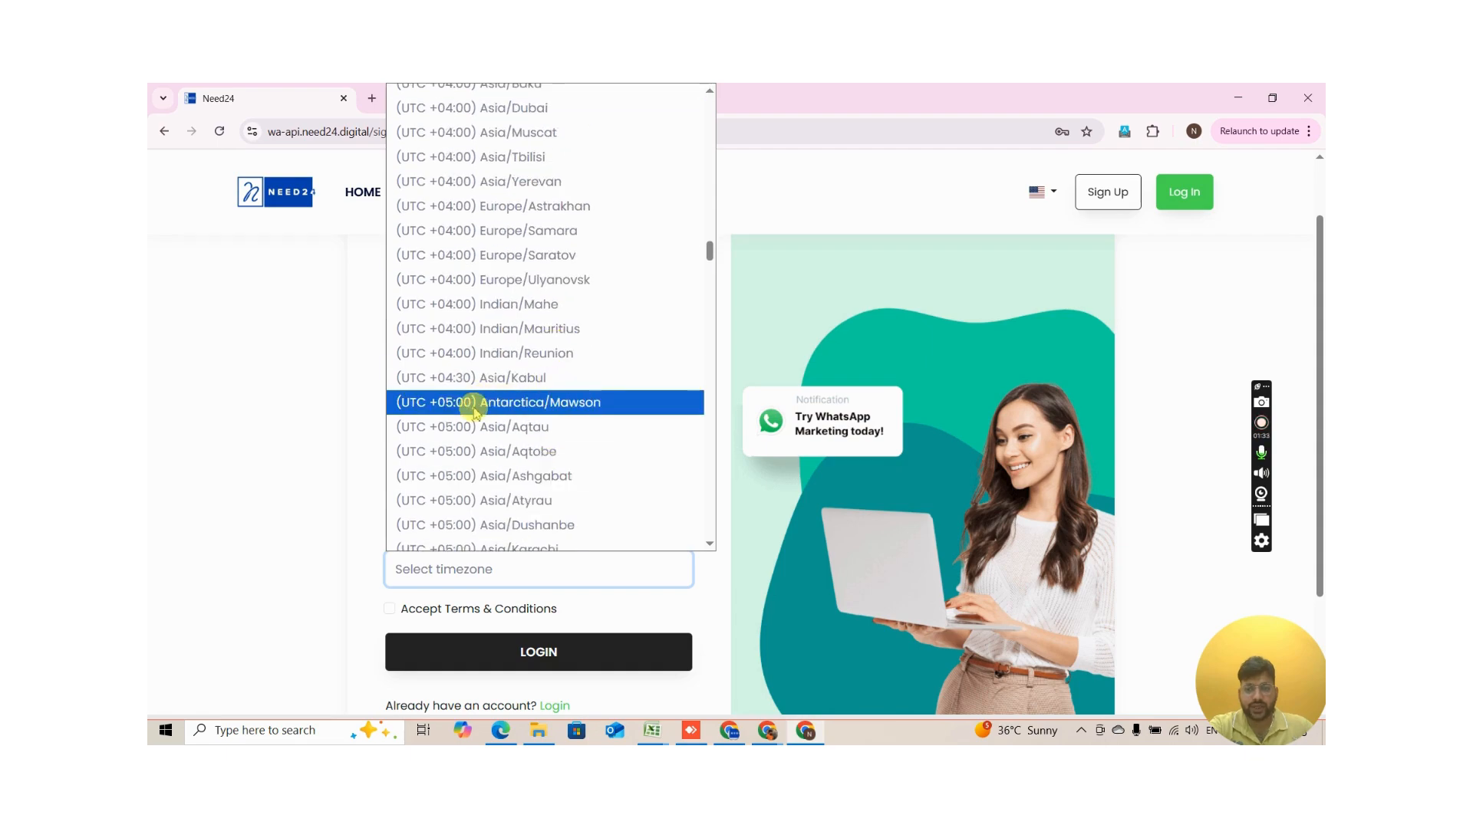
scroll(504, 472, "down", 4)
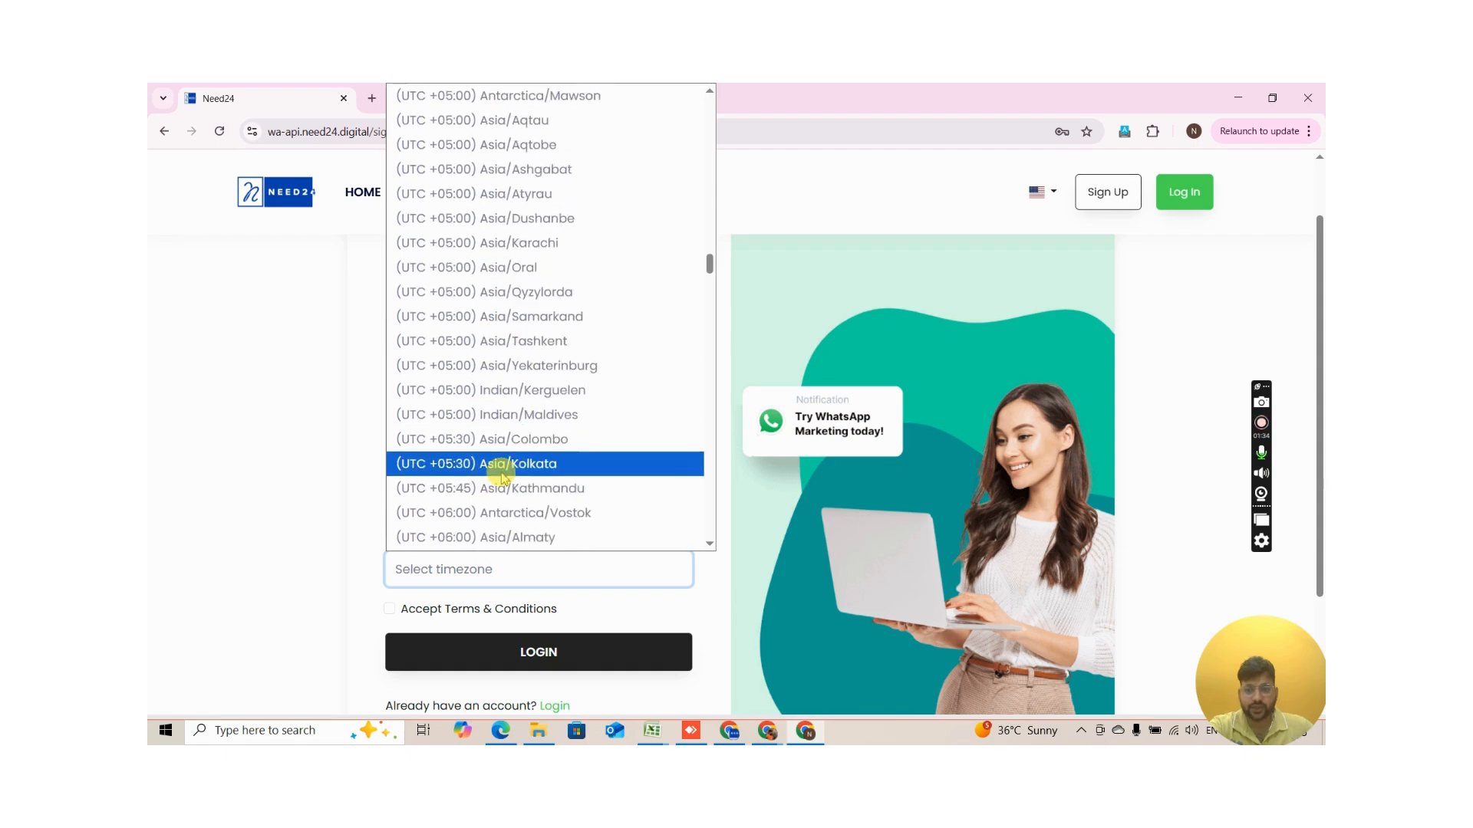
left_click(546, 464)
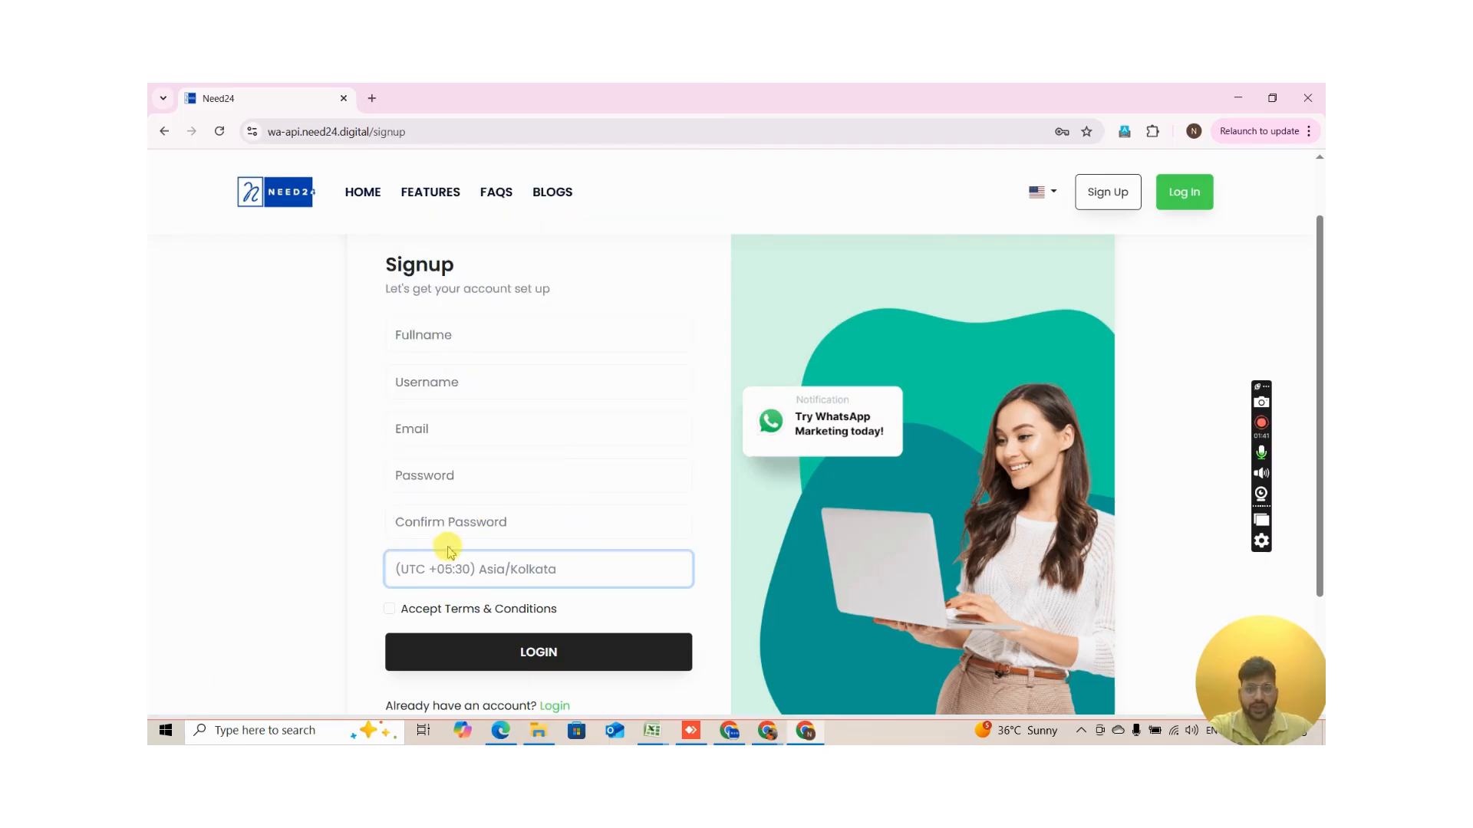
Step: Switch back to the wa.need24.digital window and open the account's dashboard
key("alt+Tab")
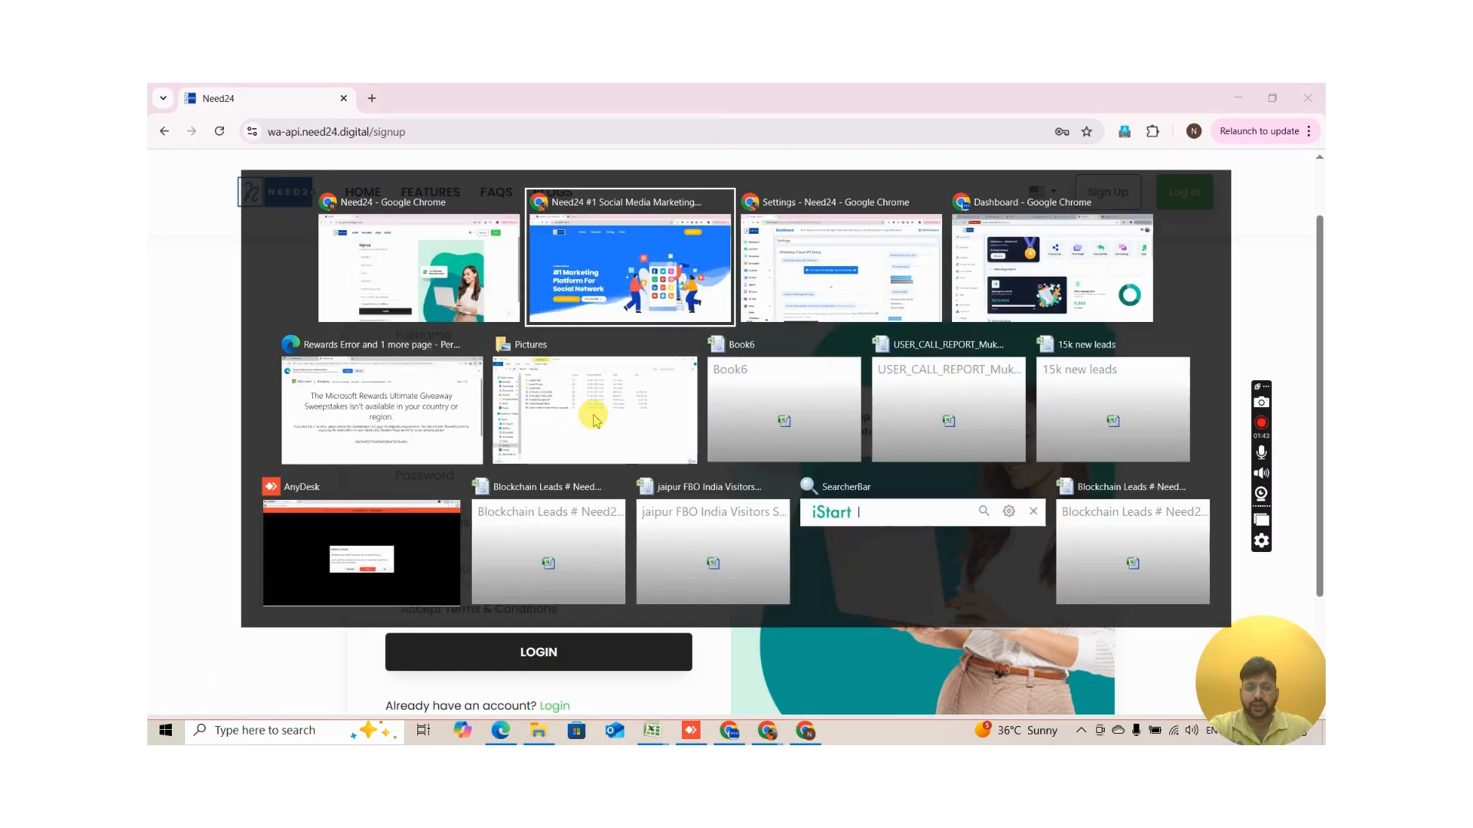
left_click(642, 197)
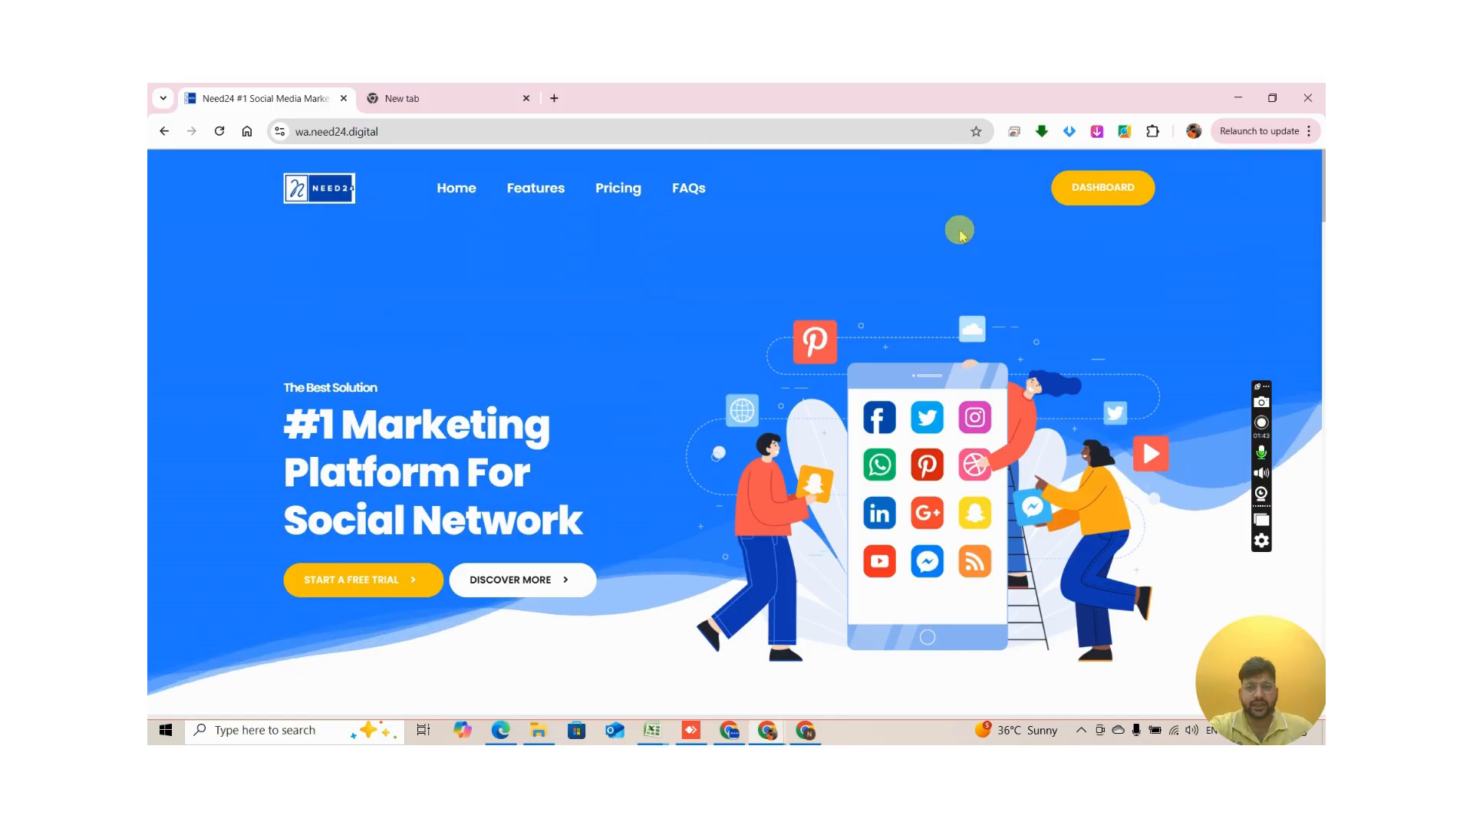
left_click(1111, 204)
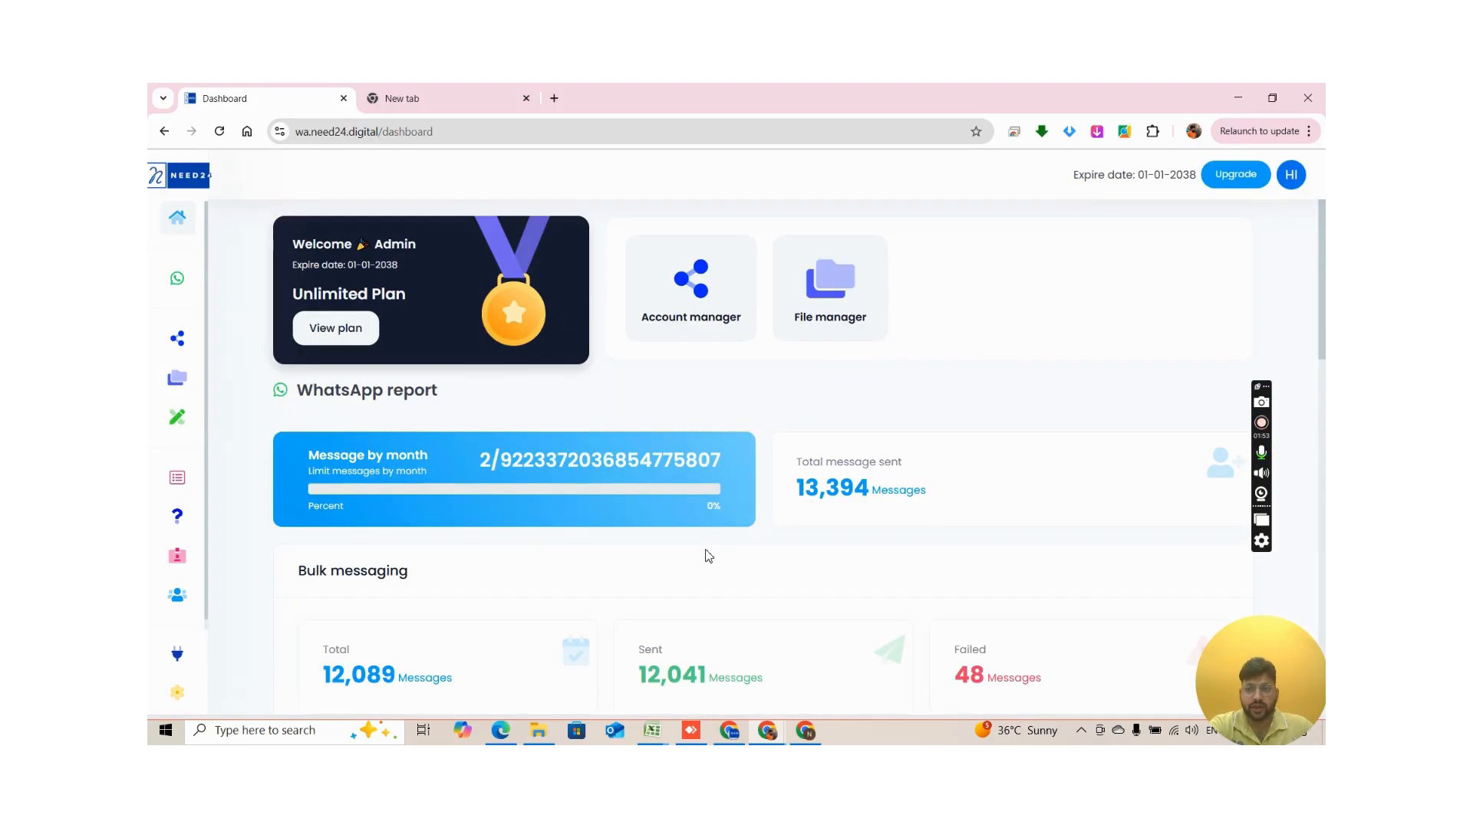
Step: Open the WhatsApp report section and start adding a WhatsApp account to show its QR code
mouse_move(215, 307)
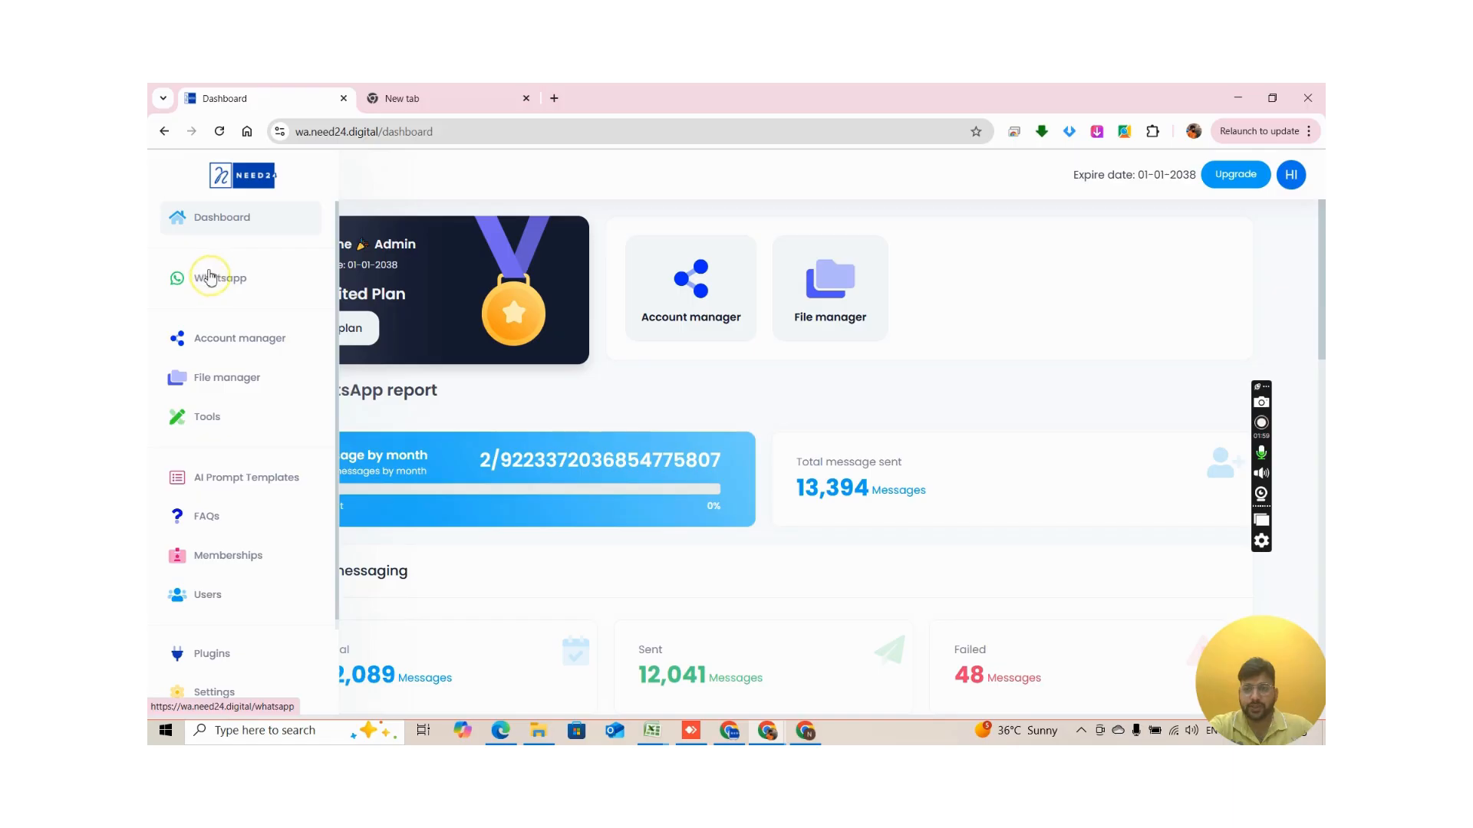
left_click(210, 277)
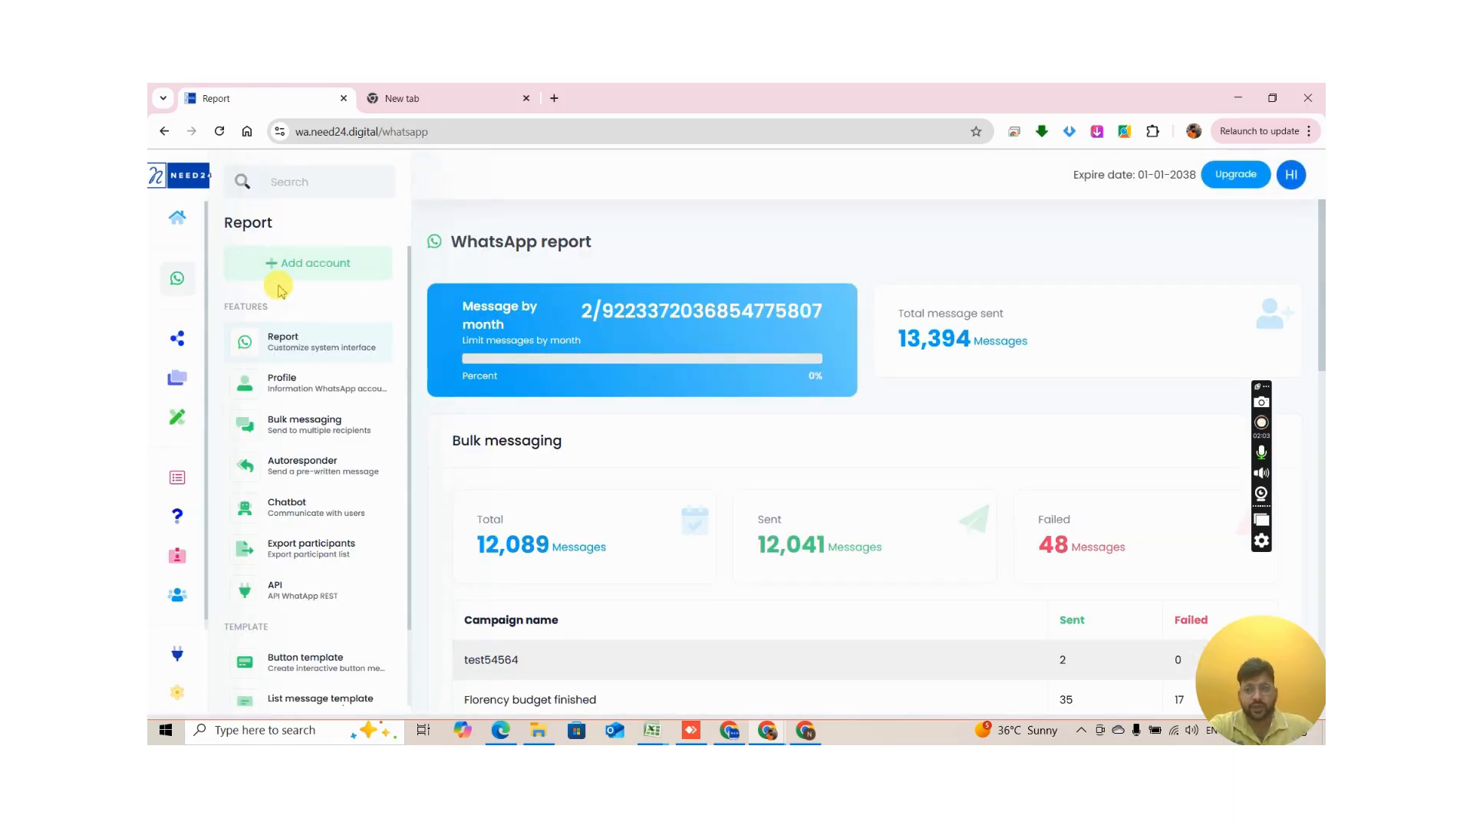
left_click(357, 327)
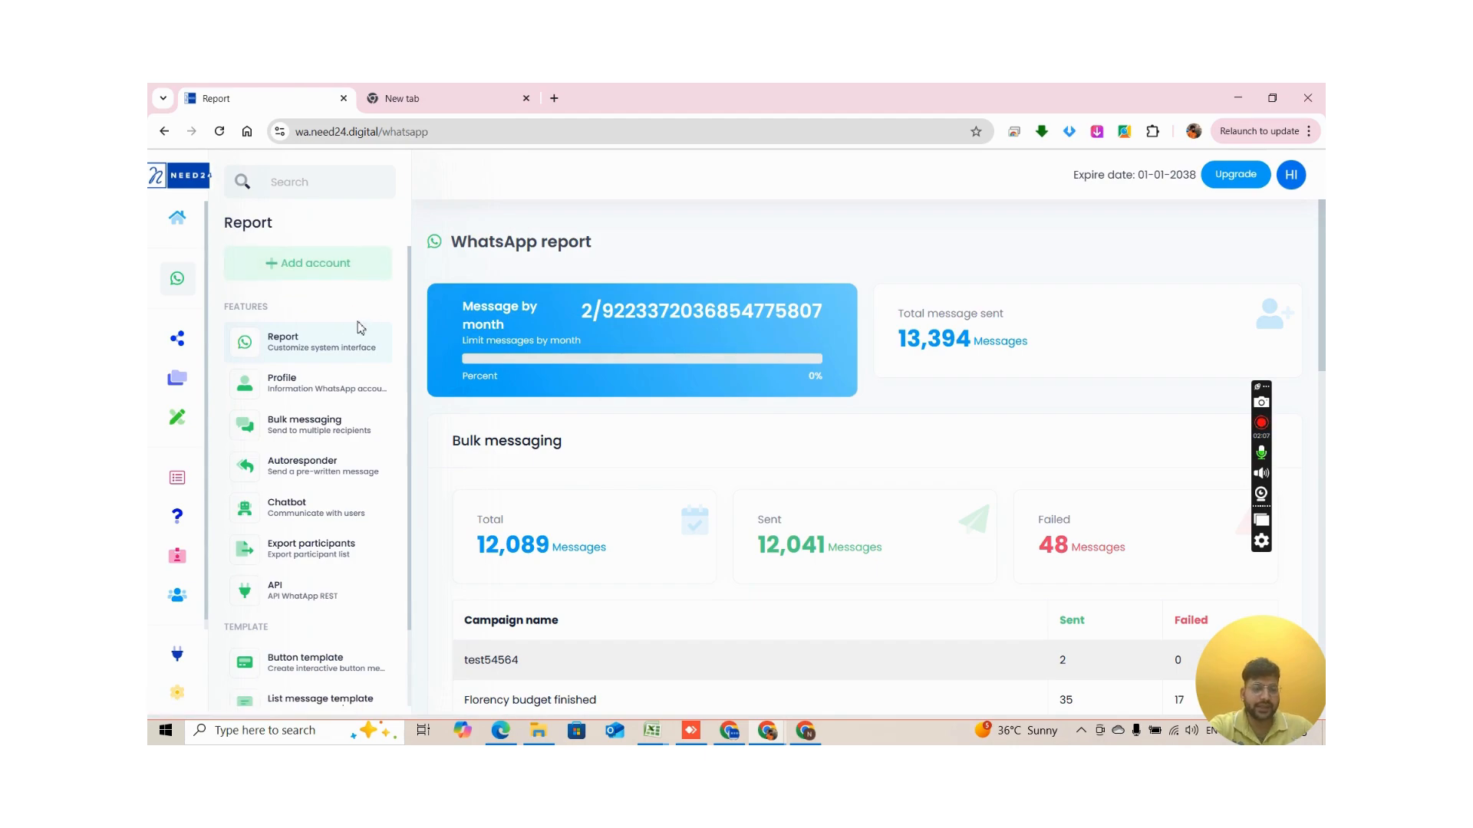
left_click(335, 276)
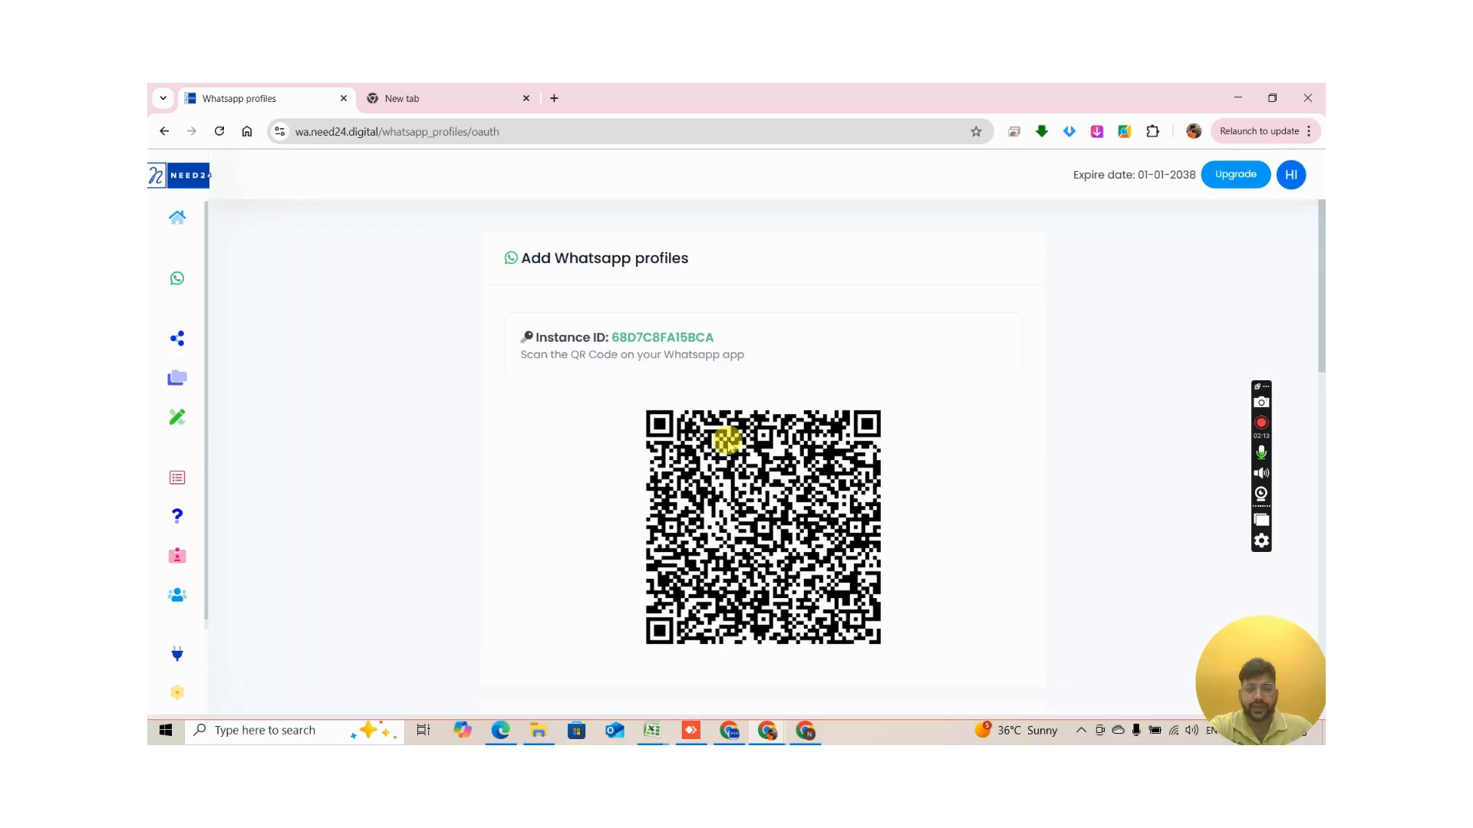
Step: Examine the QR code for linking a WhatsApp profile and the list of existing profiles that can be logged in again
scroll(729, 437, "down", 2)
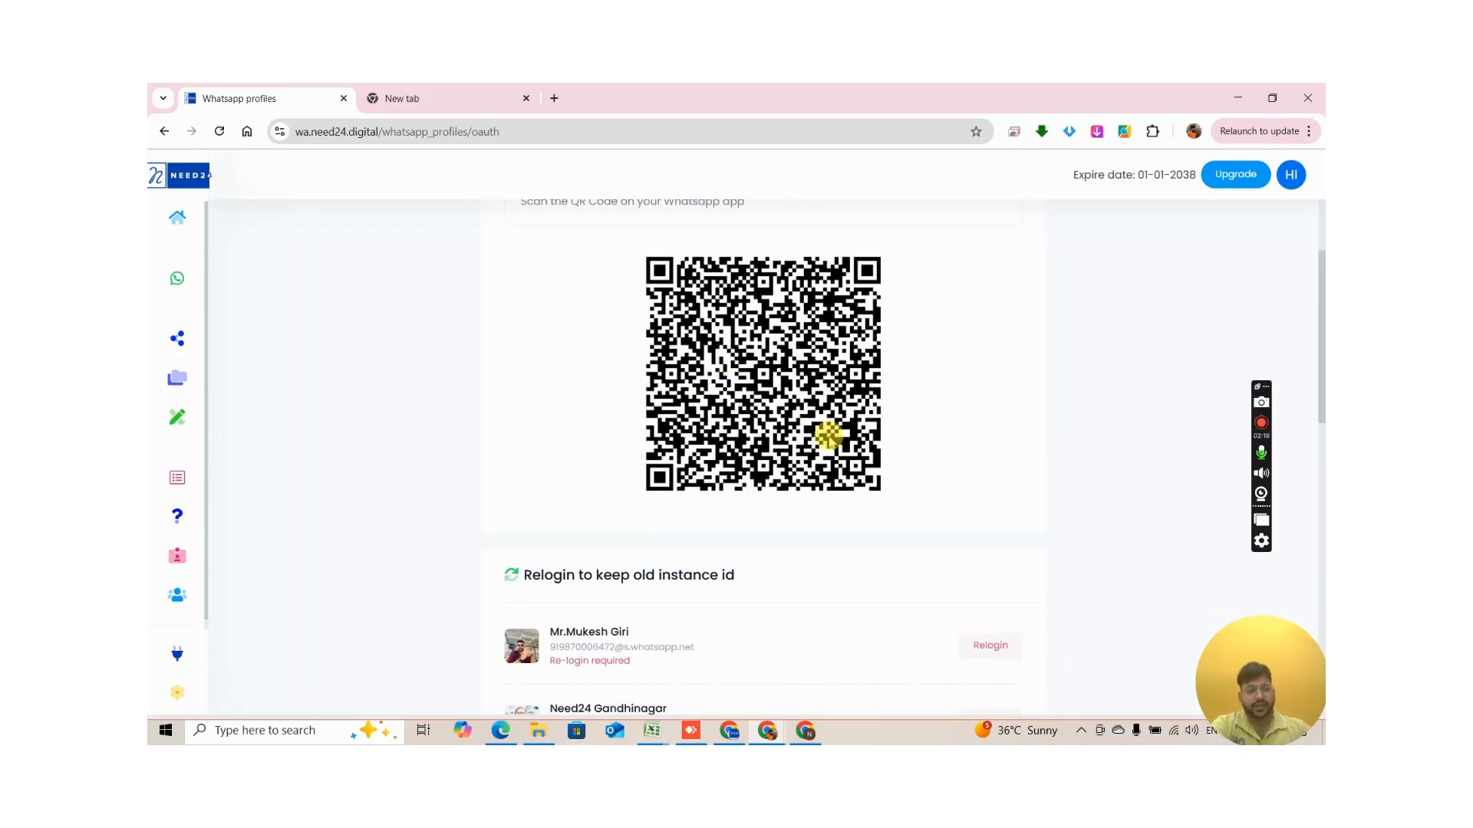
scroll(827, 426, "up", 2)
scroll(825, 434, "down", 13)
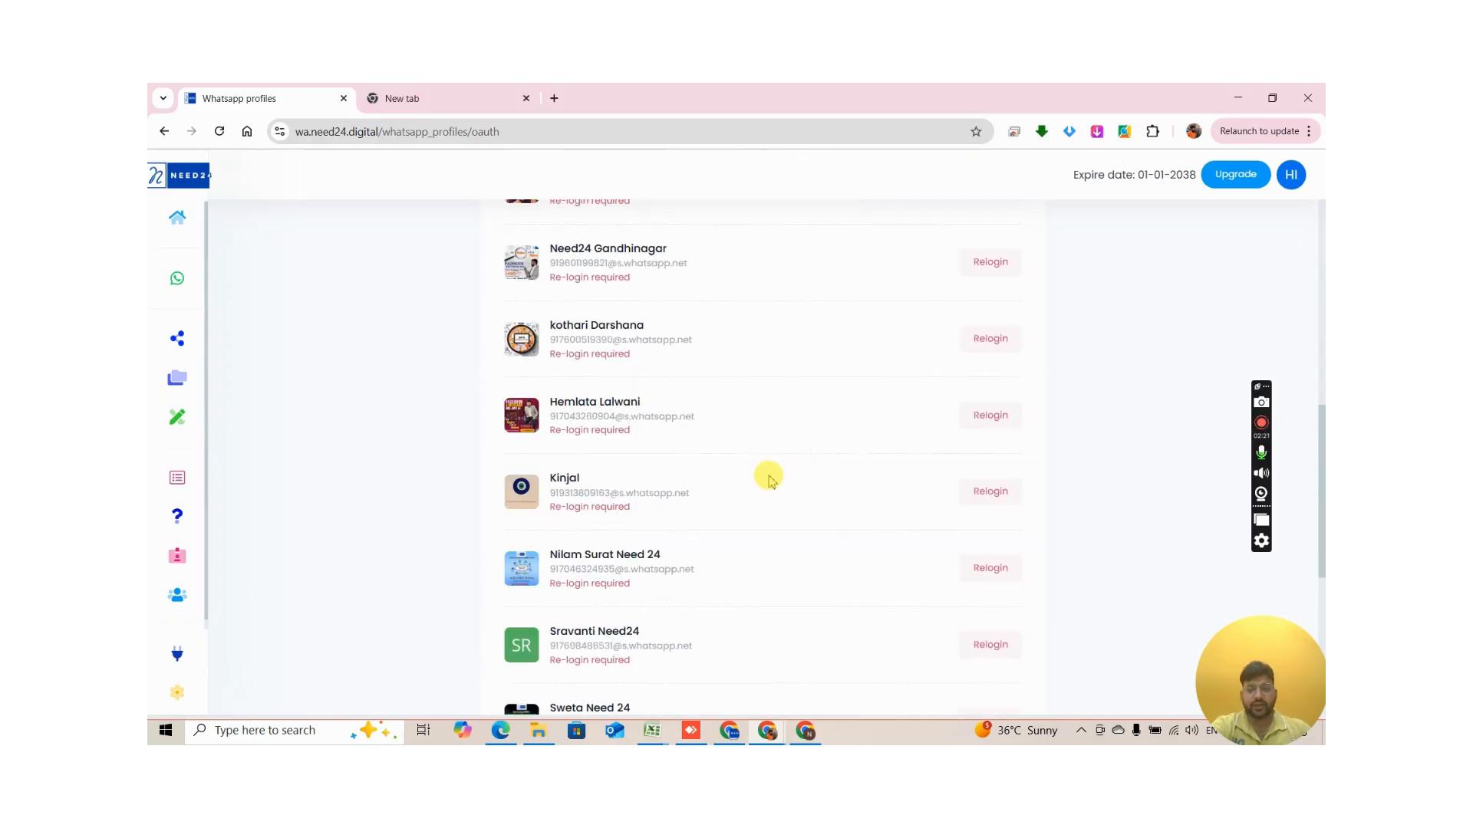
scroll(780, 464, "down", 2)
scroll(790, 473, "up", 7)
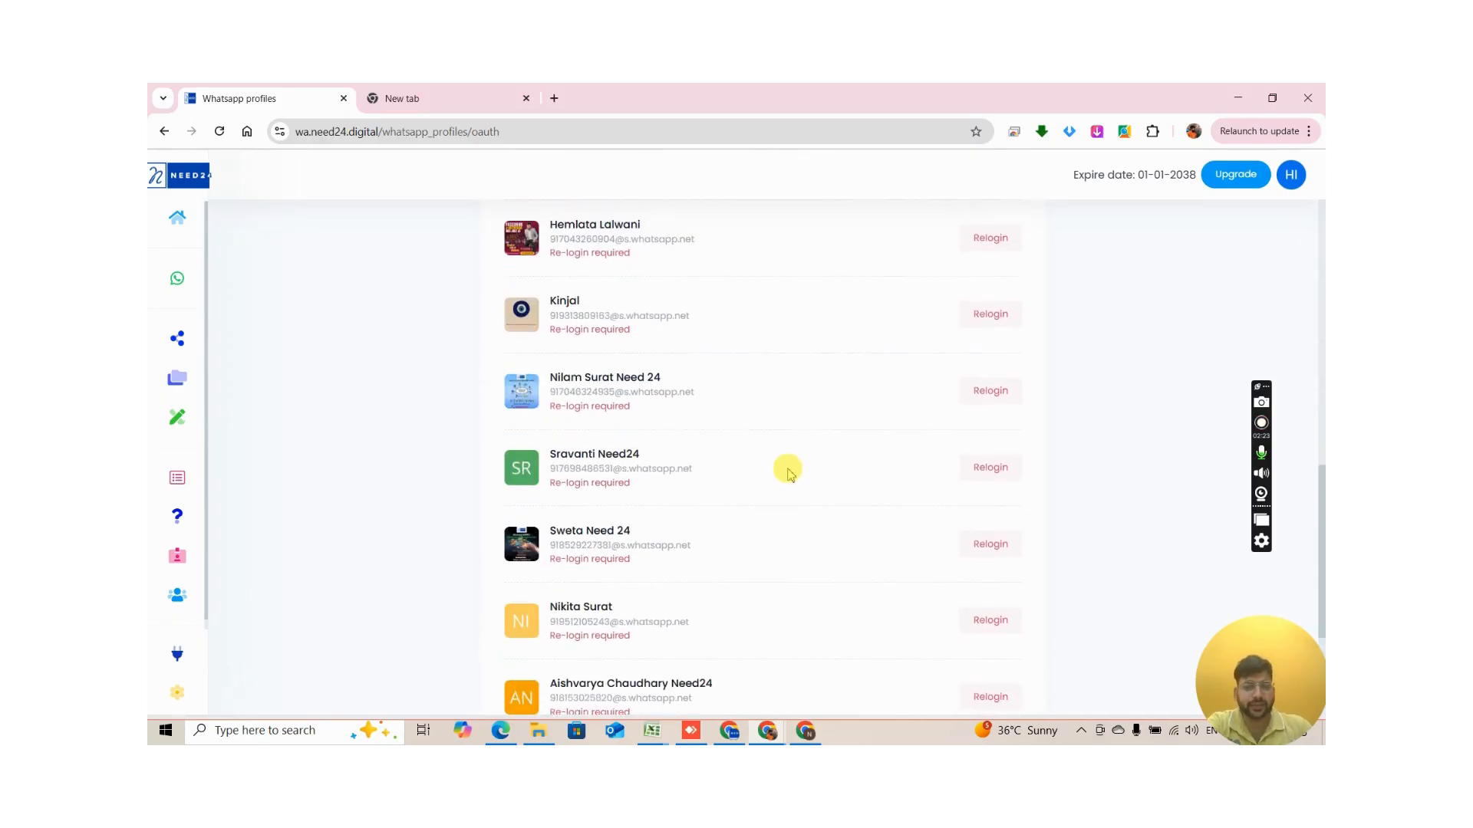
scroll(791, 475, "up", 6)
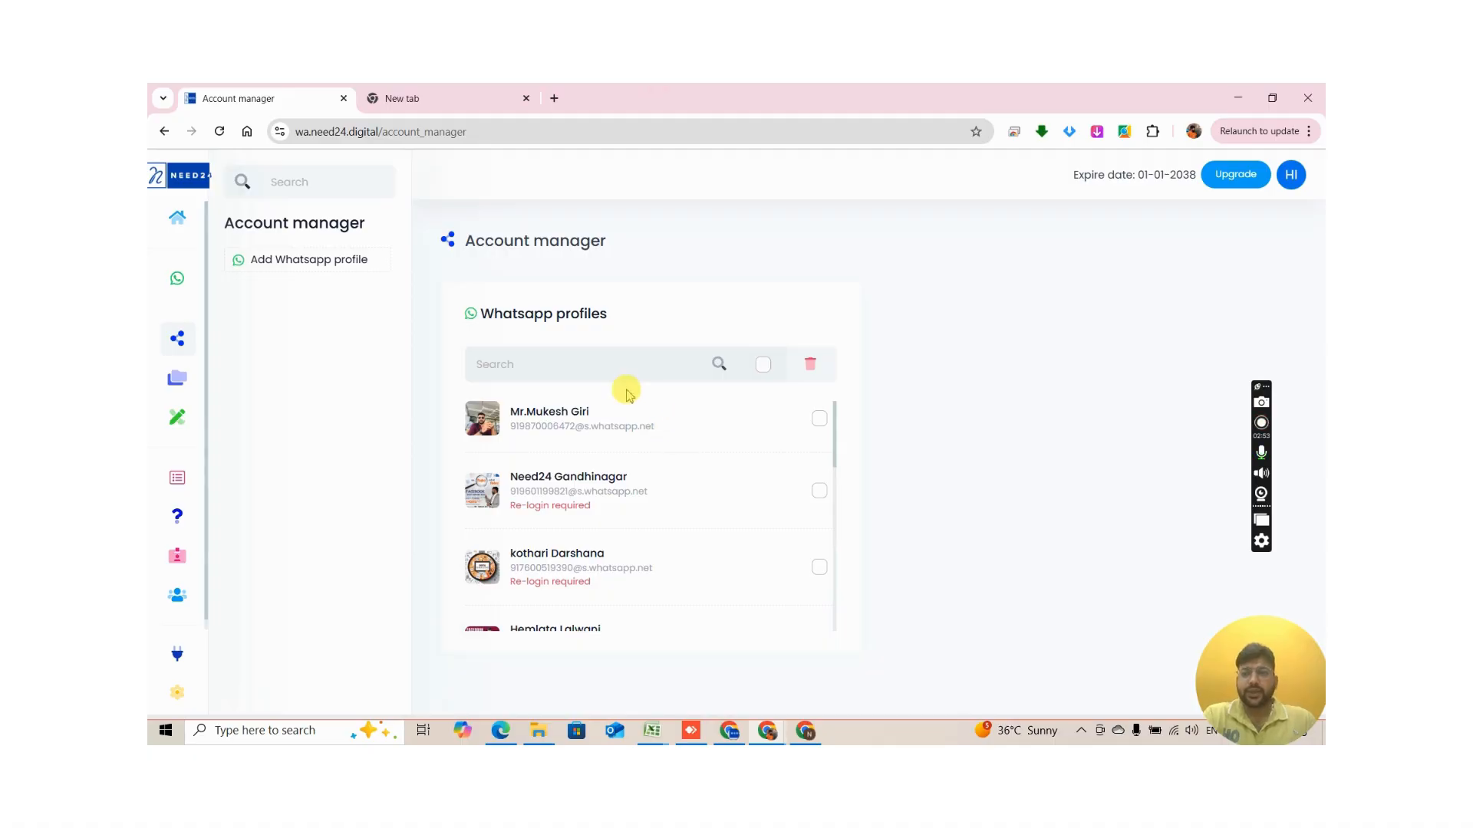
Step: Open the WhatsApp section's Contacts page and start a new contact group
mouse_move(296, 286)
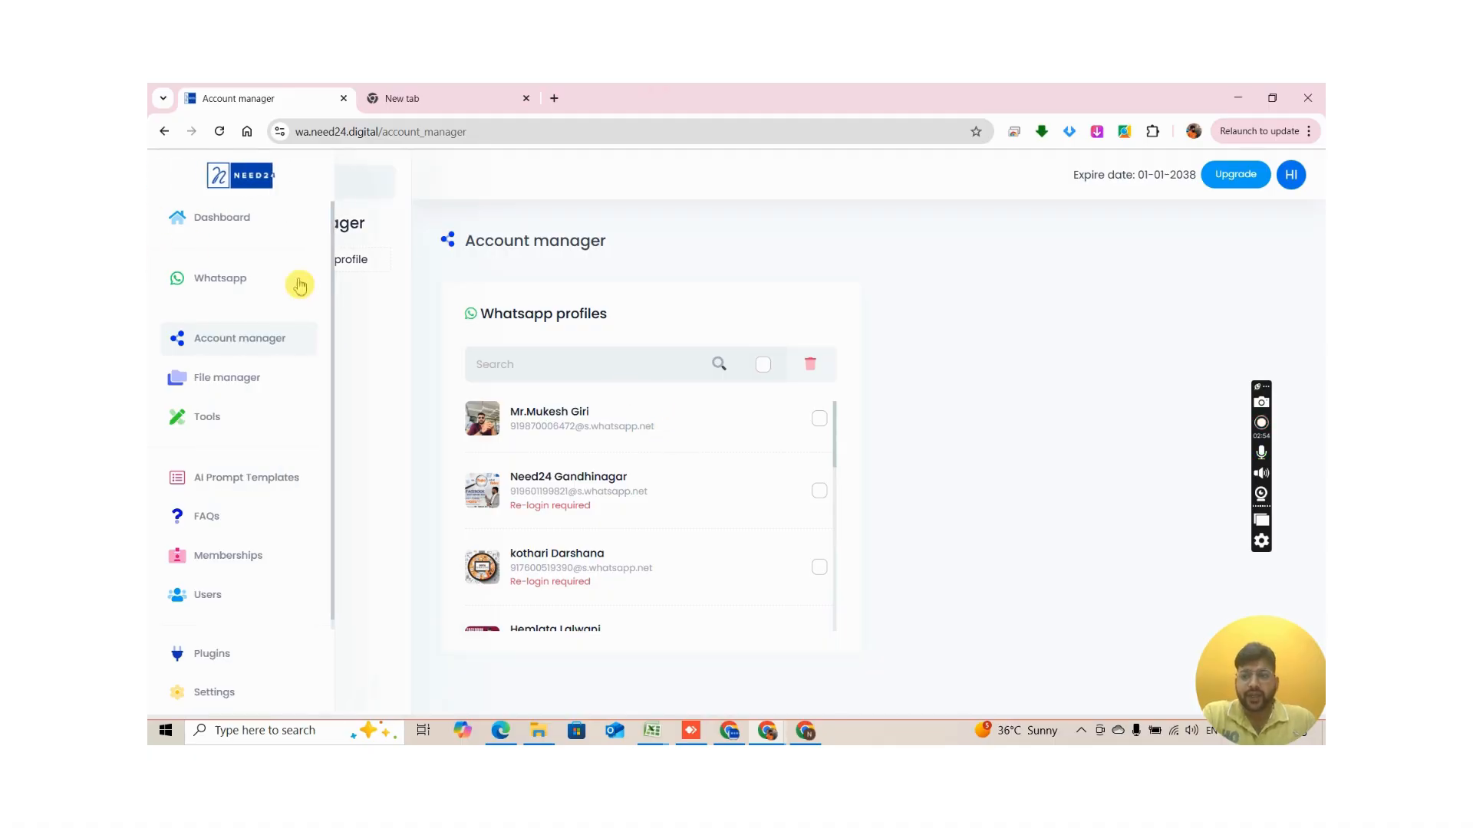
left_click(253, 289)
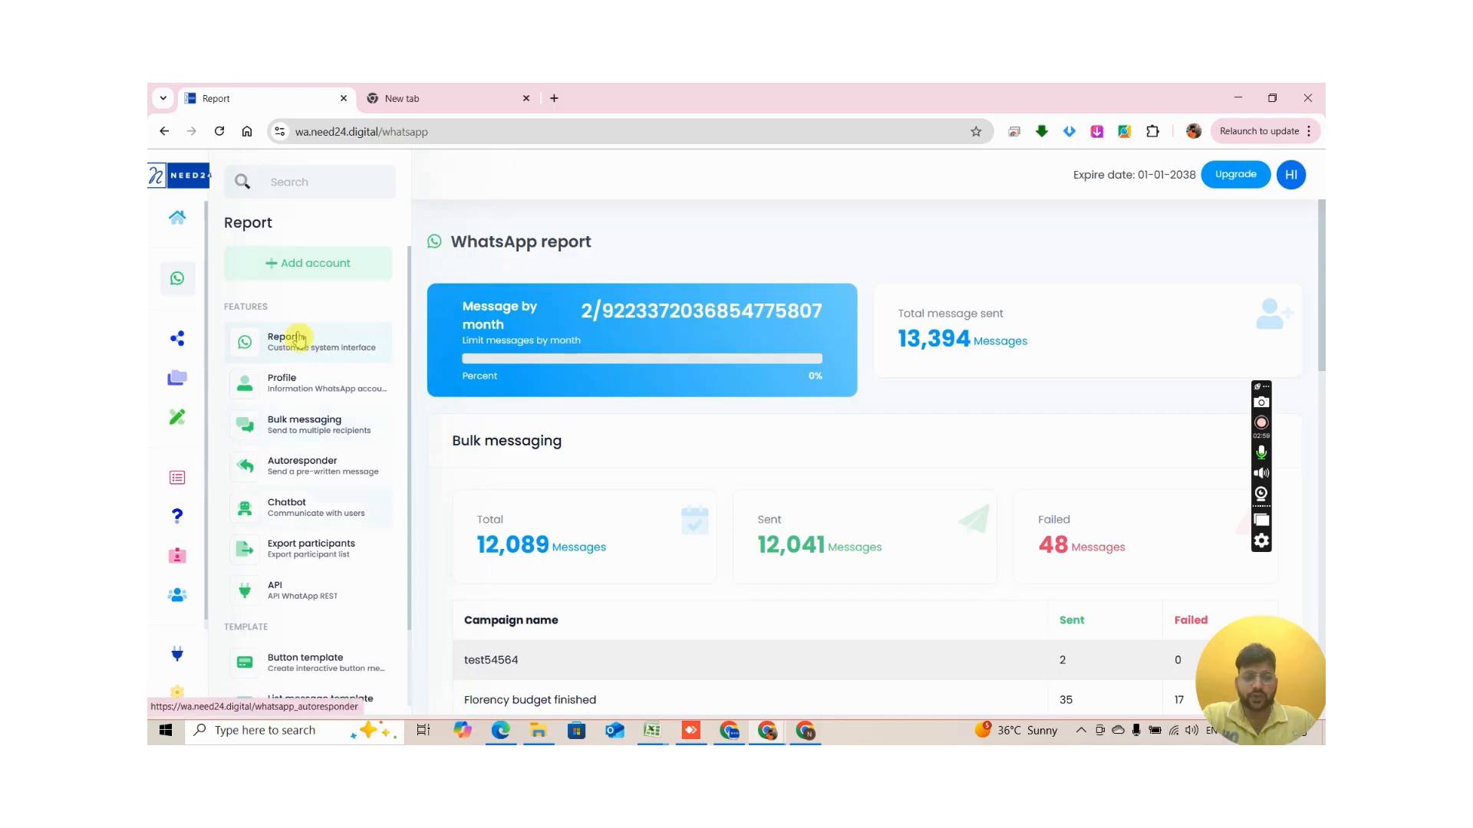
scroll(358, 424, "down", 1)
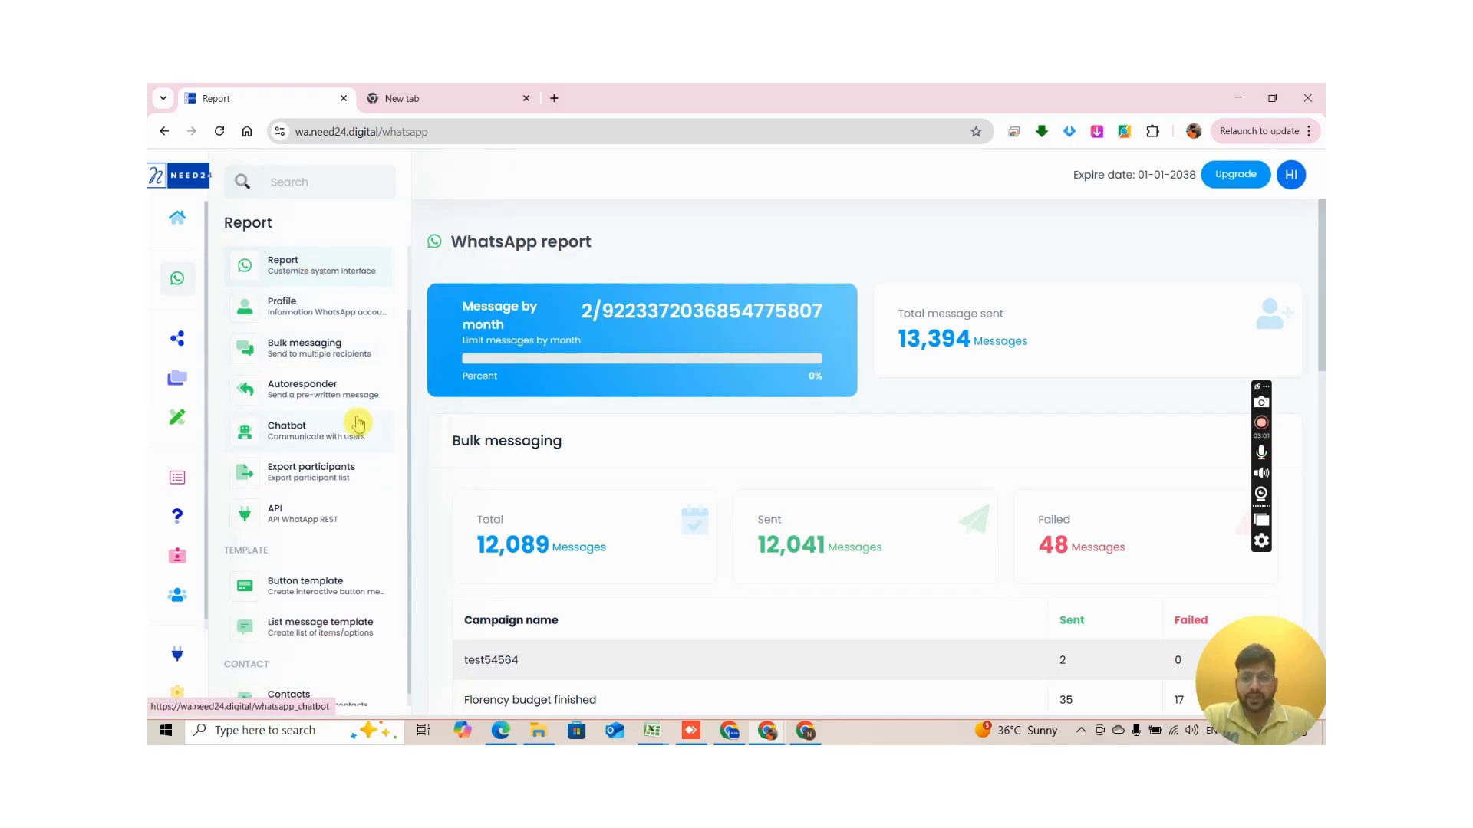
scroll(380, 476, "down", 1)
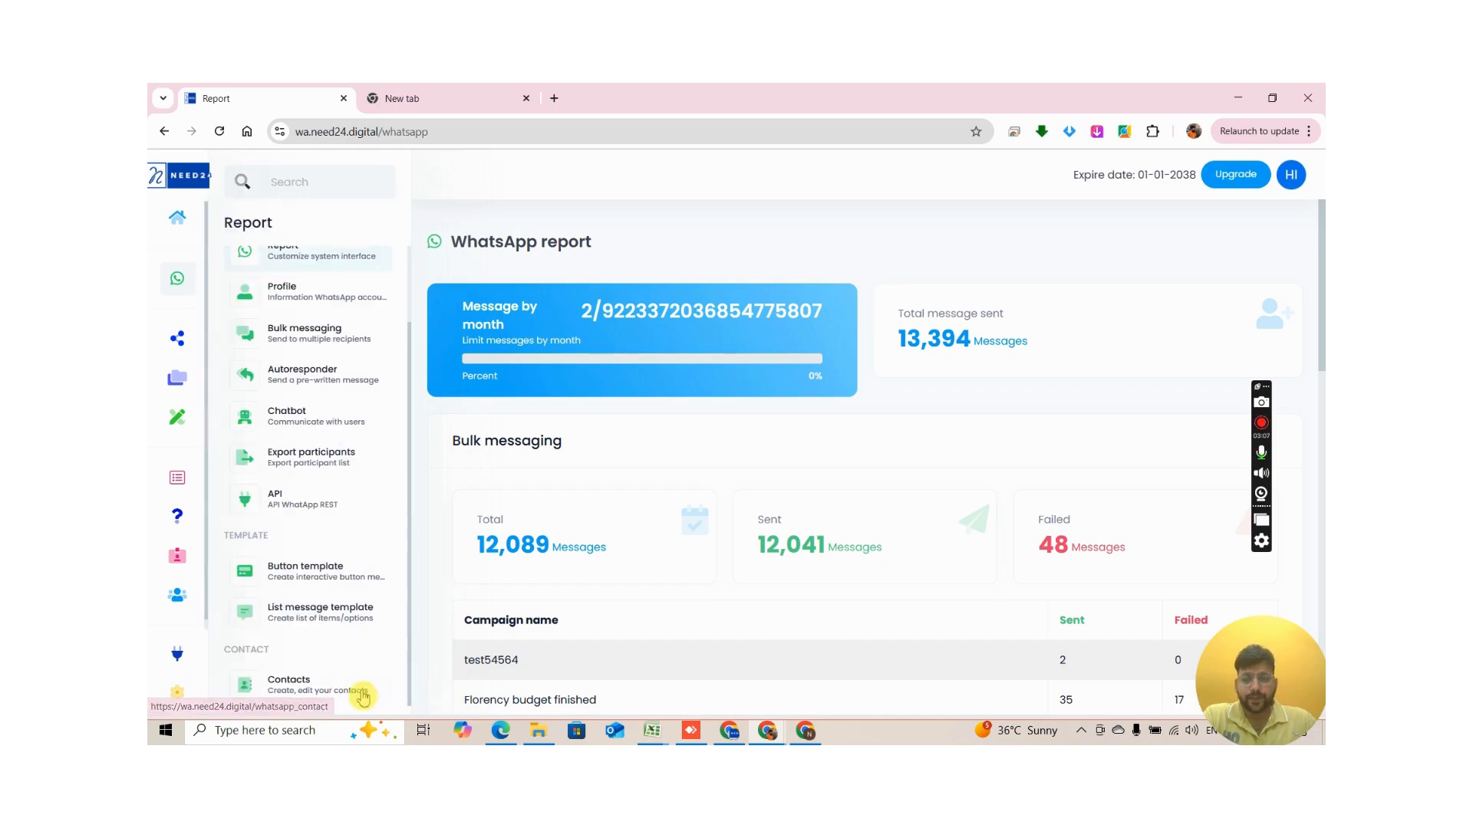
left_click(275, 690)
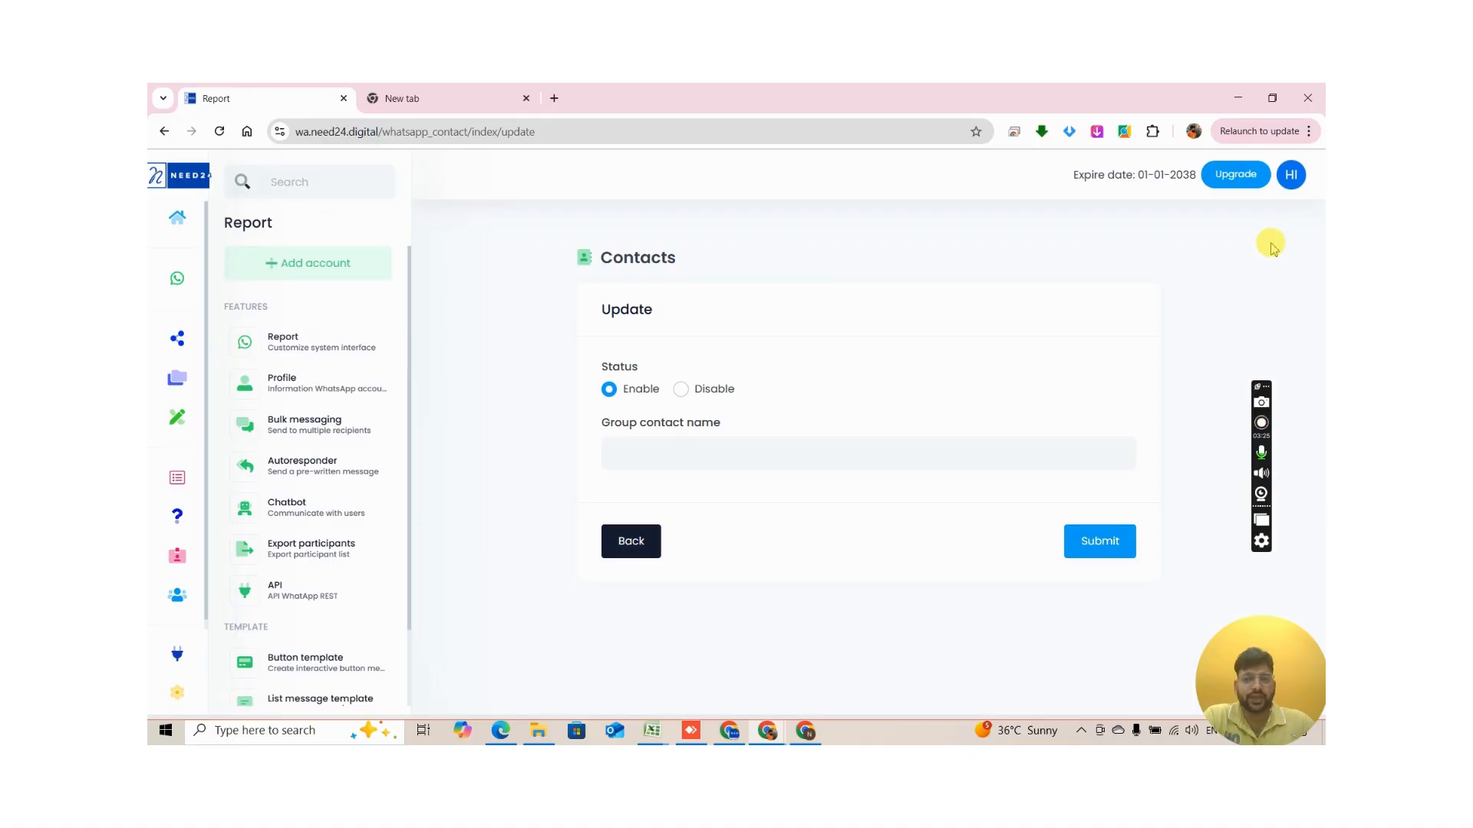
Step: Name the contact group New Leads and submit it with its status enabled
left_click(657, 458)
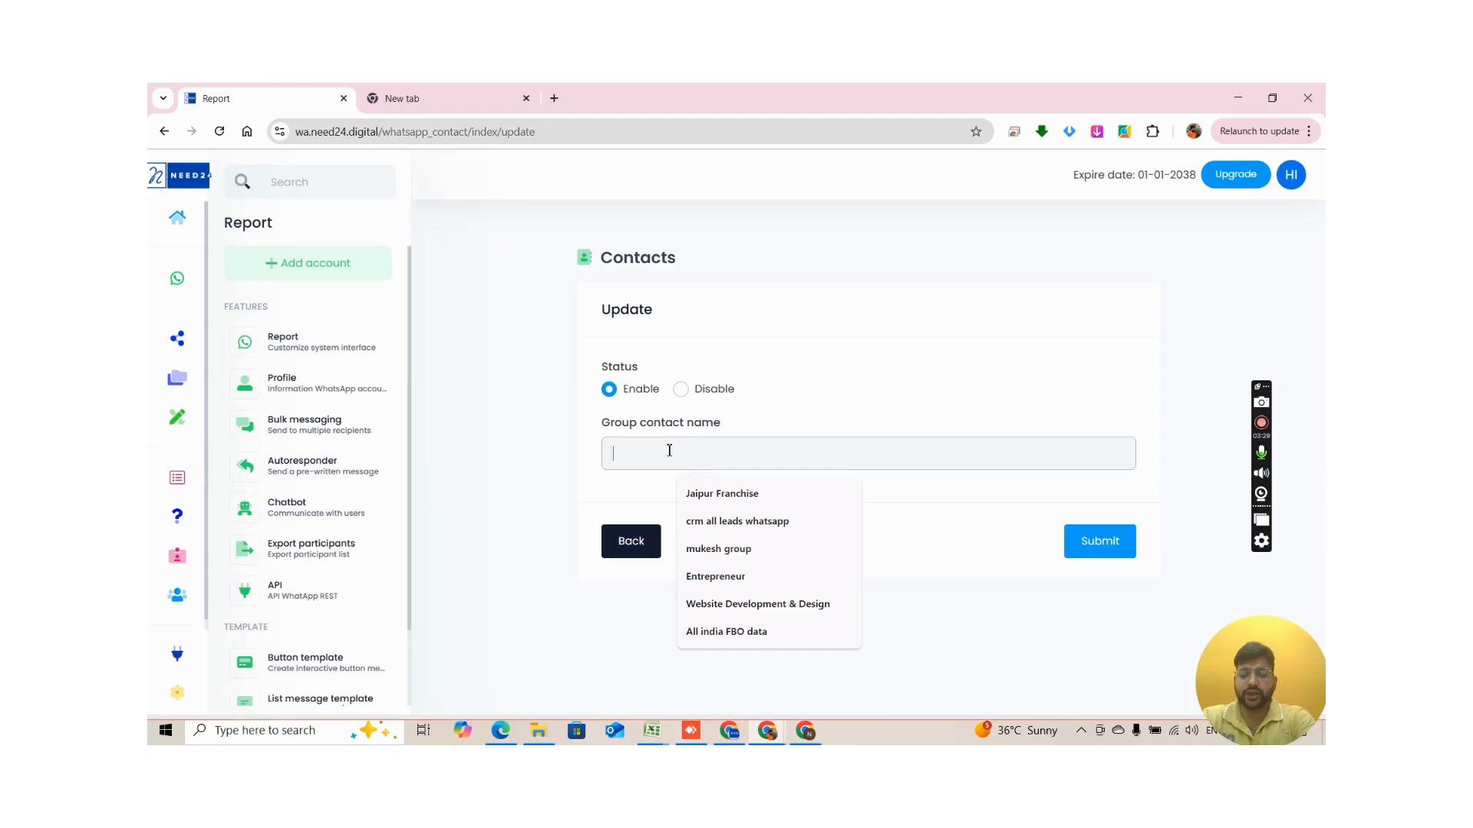
type("New Leads")
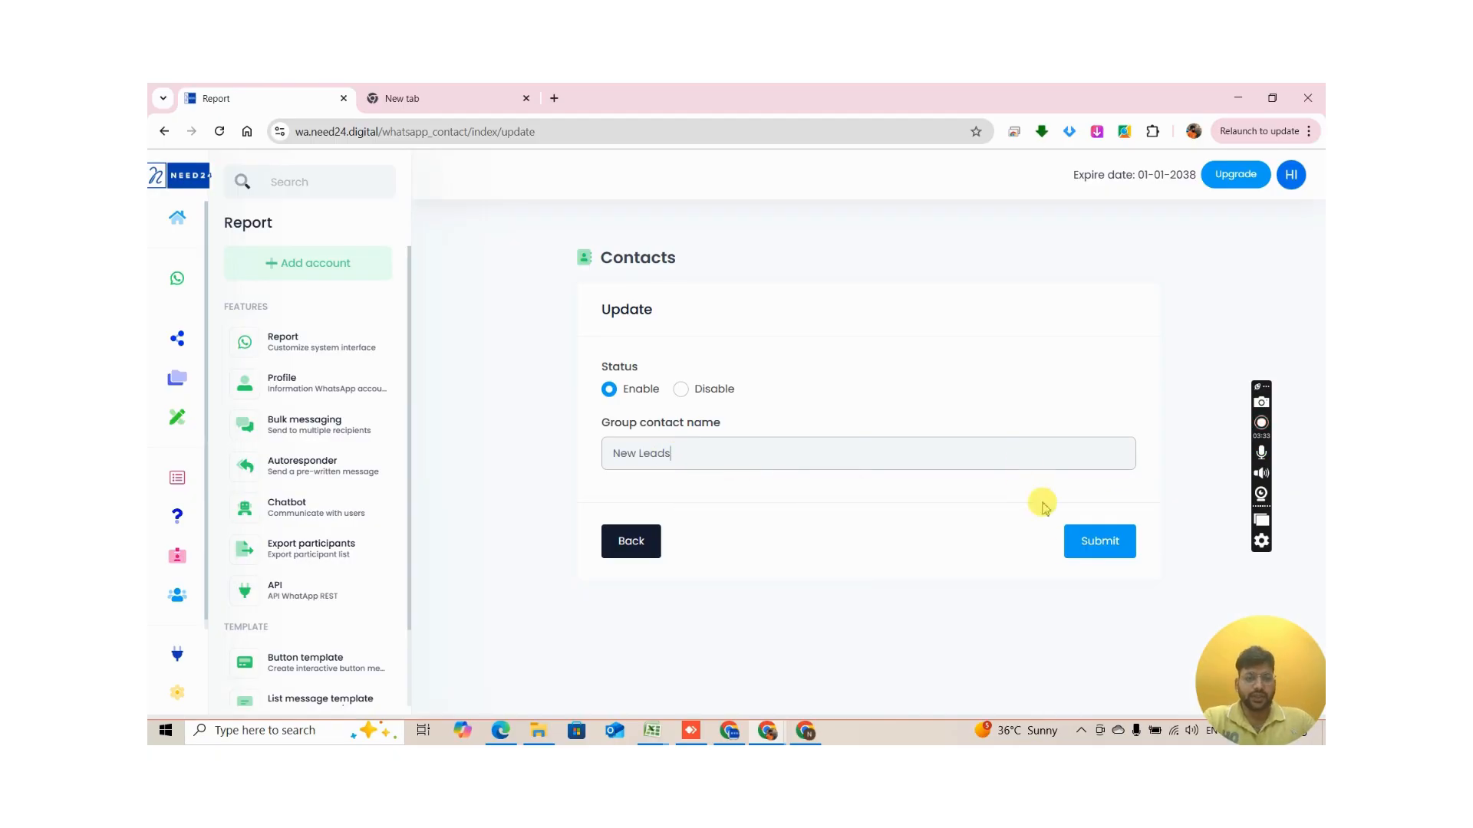
left_click(1098, 542)
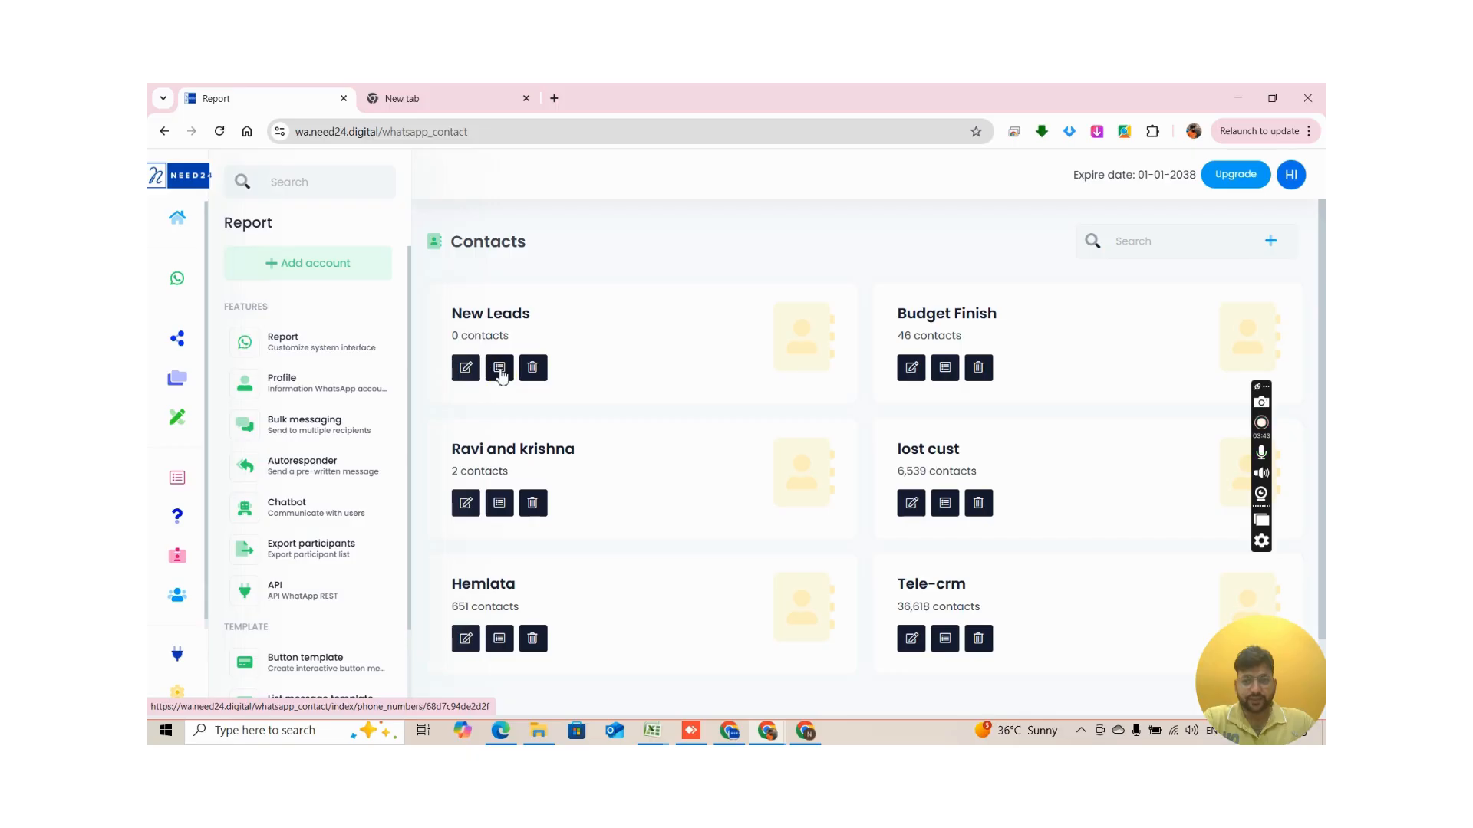
Step: Open the New Leads group's phone number list and start importing contacts via form
left_click(500, 371)
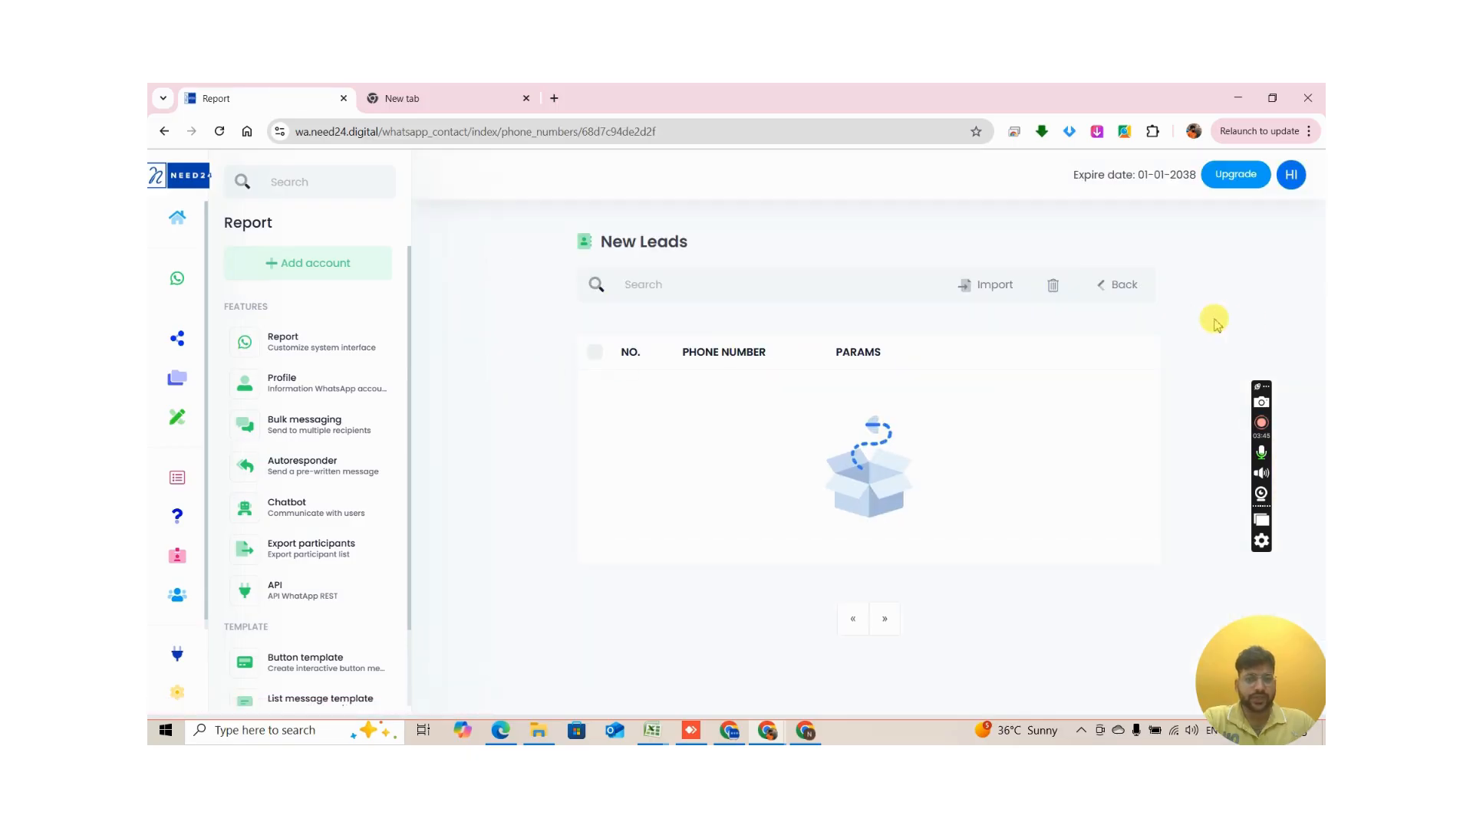
left_click(993, 285)
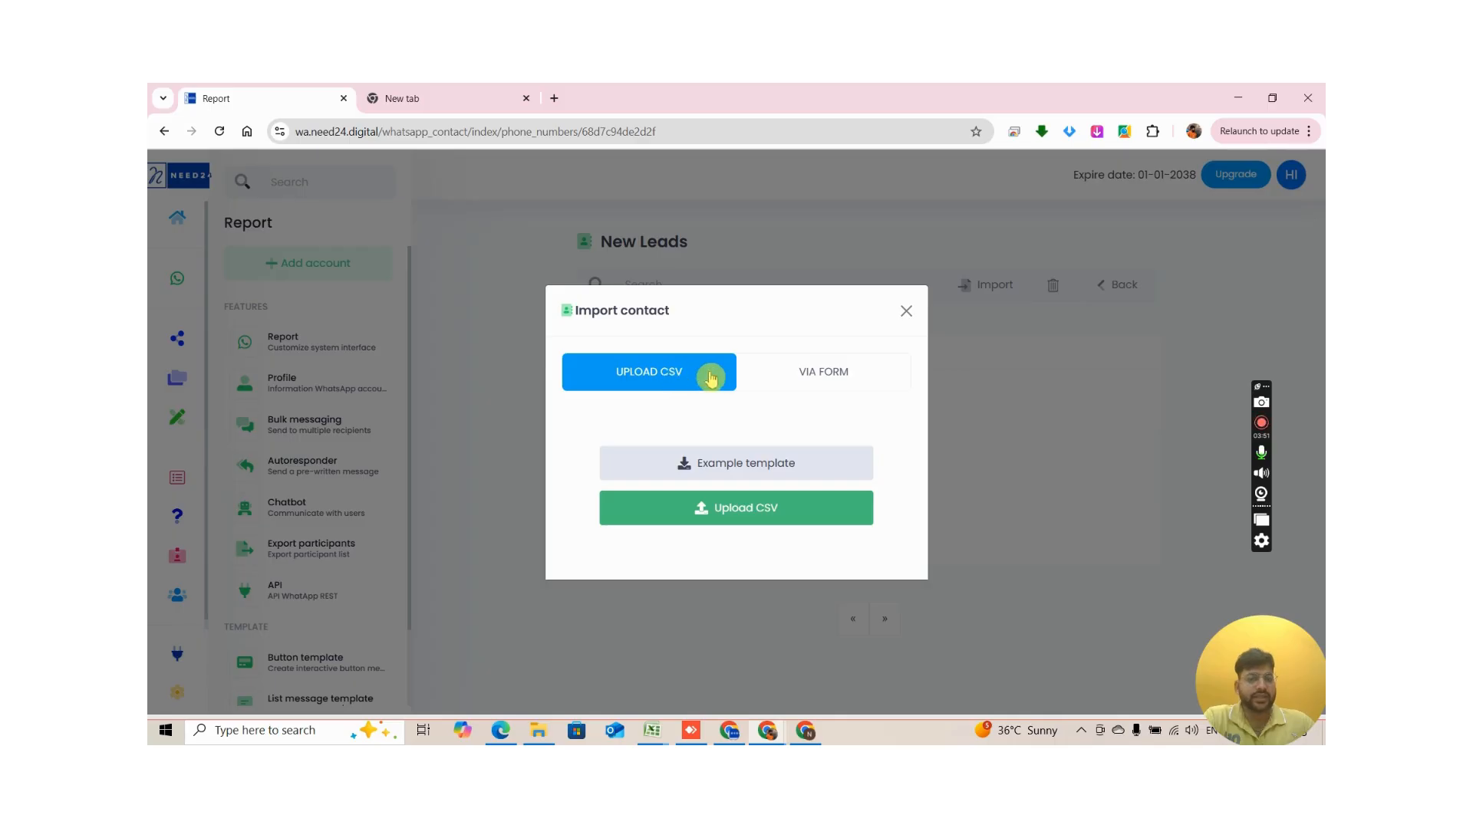
left_click(808, 378)
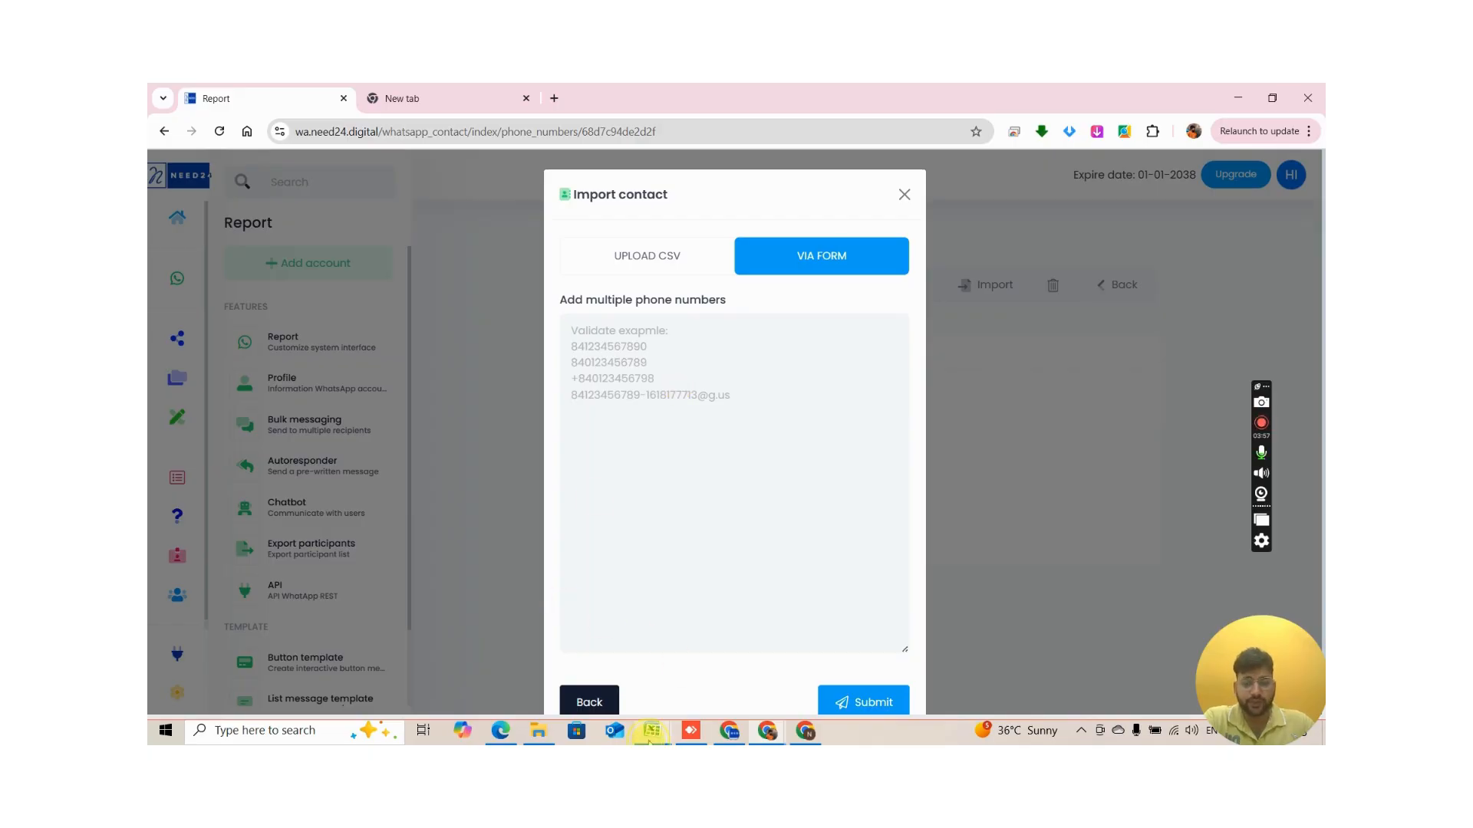
Step: Switch to the 15k new leads workbook in Excel and copy the contact numbers in column B from B2 down to B35
mouse_move(650, 740)
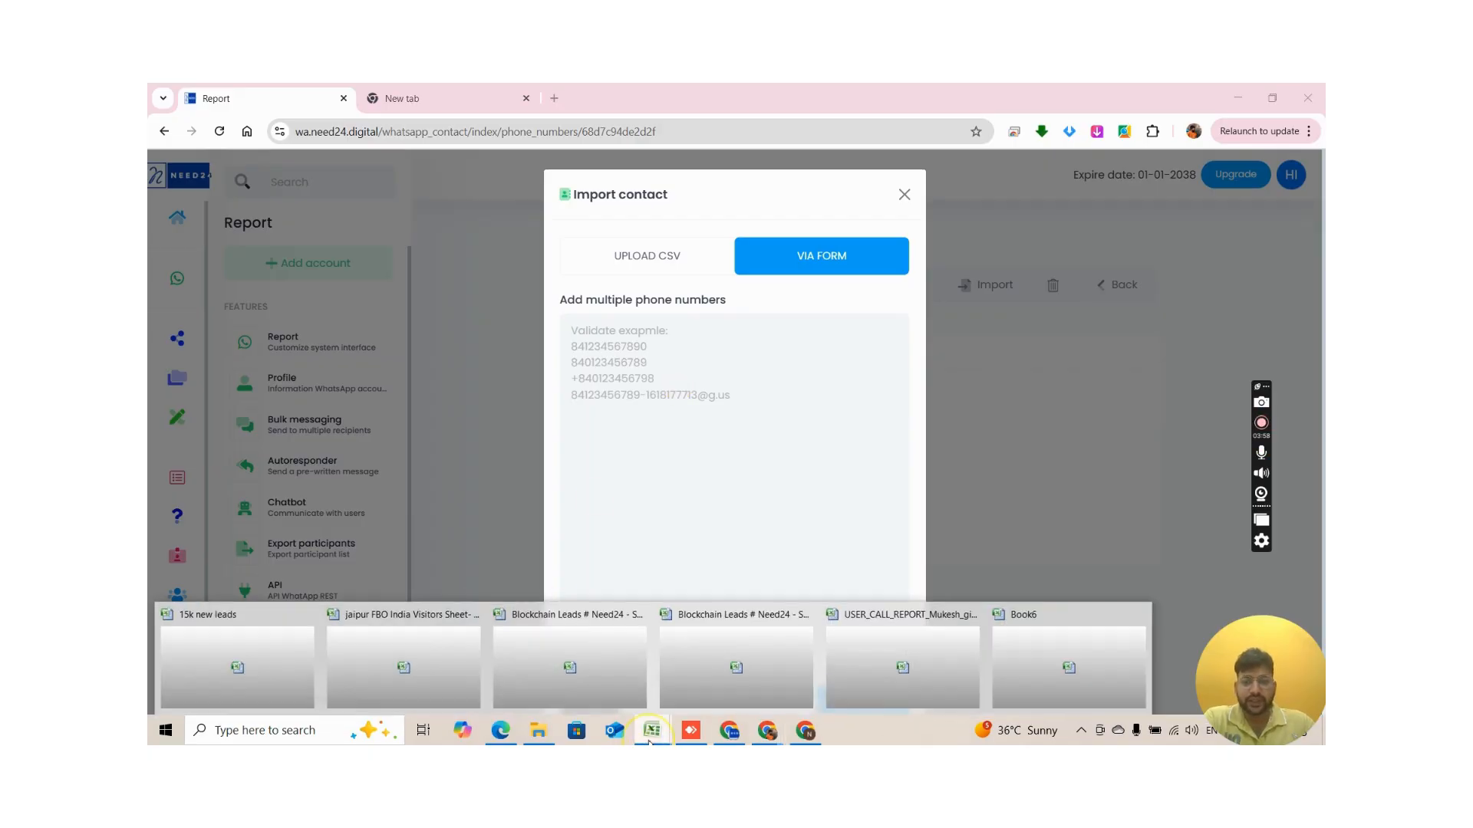
left_click(254, 643)
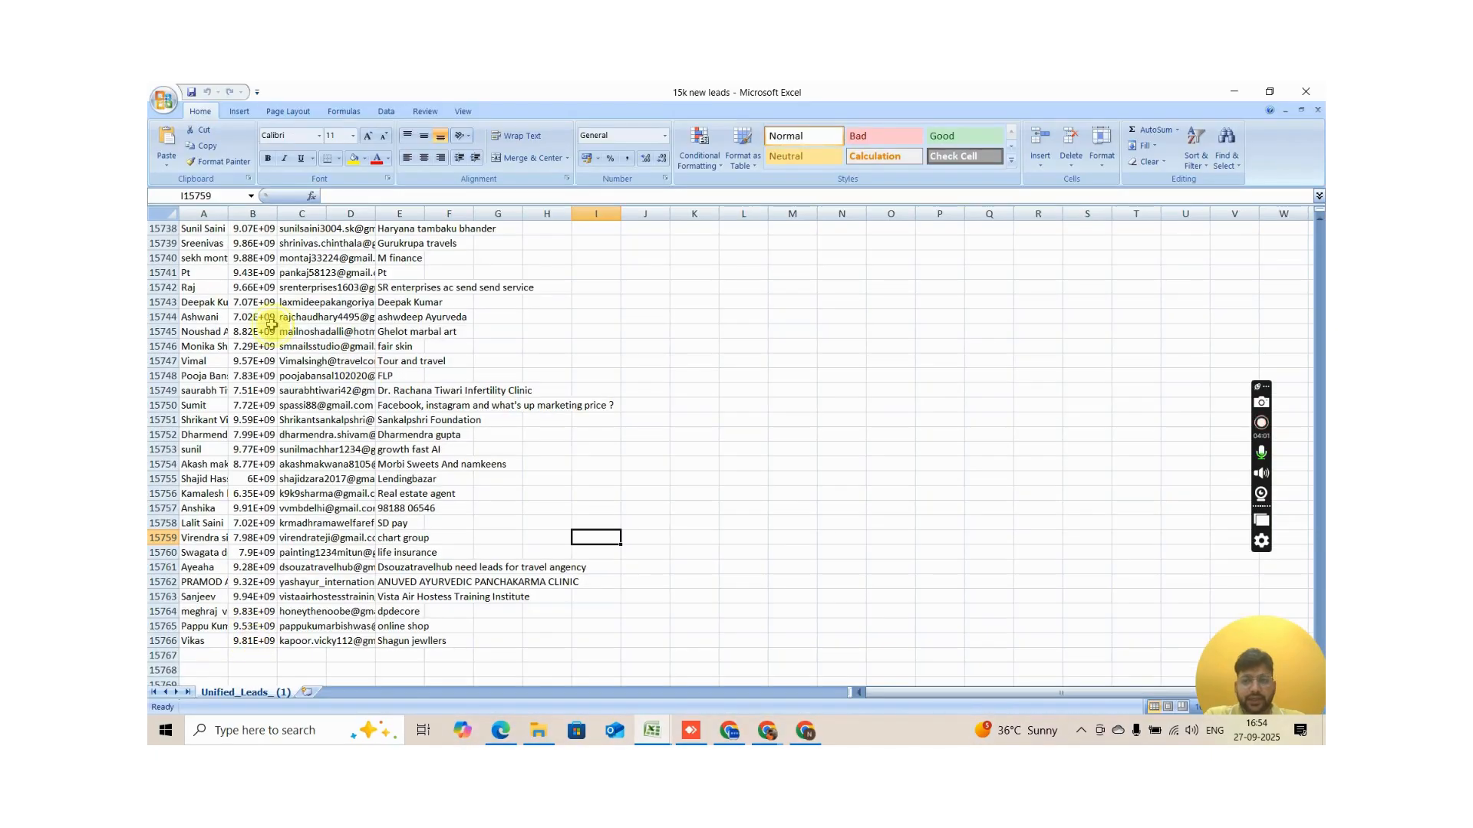
left_click(261, 317)
scroll(273, 326, "up", 2)
left_click(273, 302)
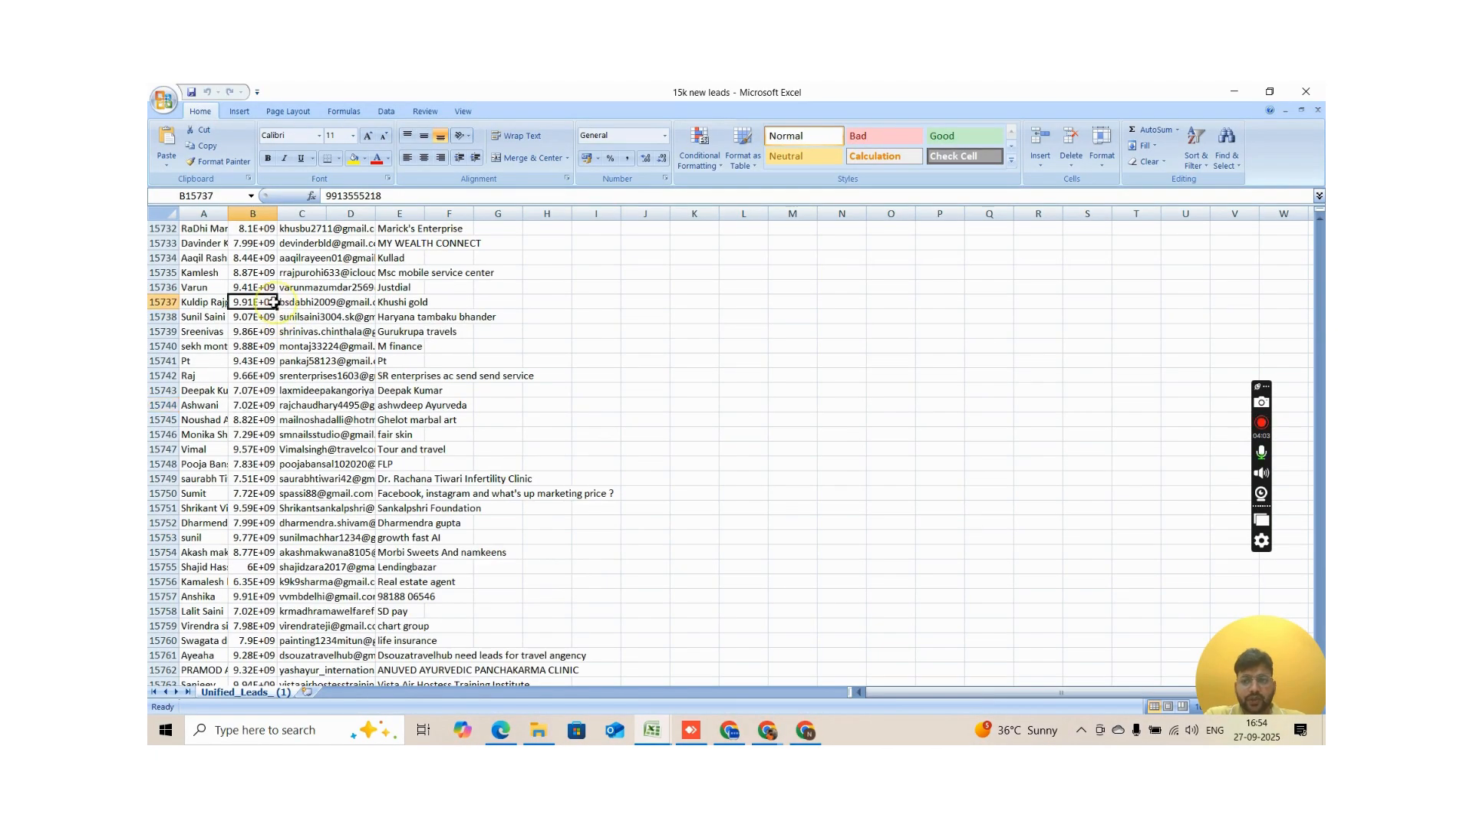
key("ctrl+Up")
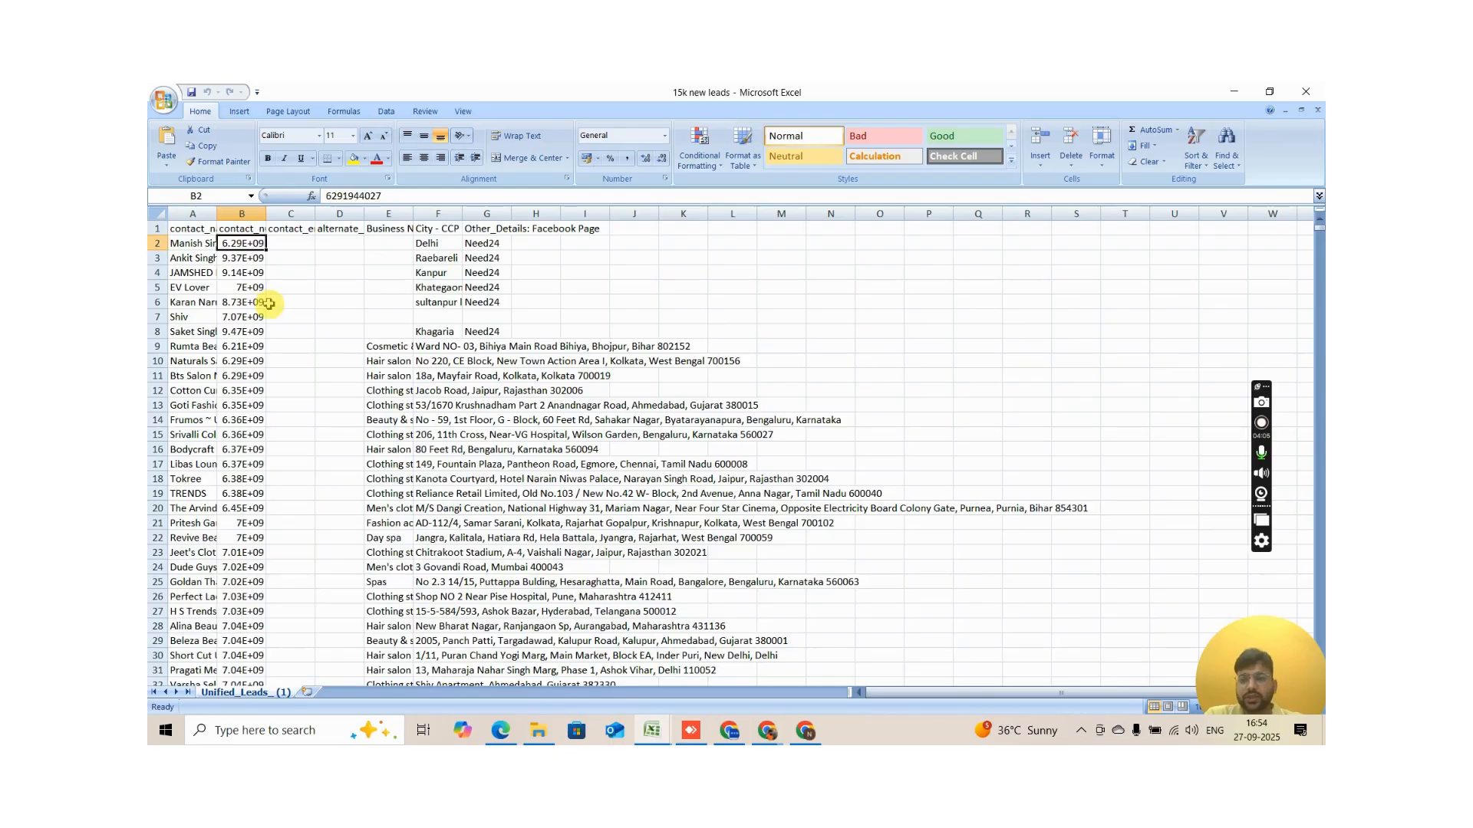
key("shift+Down")
key("shift+Down")
key("shift+Down")
key("shift+Down")
key("shift+Down")
key("shift+Down")
key("shift+Down")
key("shift+Down")
key("shift+Down")
key("shift+Down")
key("shift+Down")
key("shift+Down")
key("shift+Down")
key("shift+Down")
key("shift+Down")
key("shift+Down")
key("shift+Down")
key("shift+Down")
key("shift+Down")
key("shift+Down")
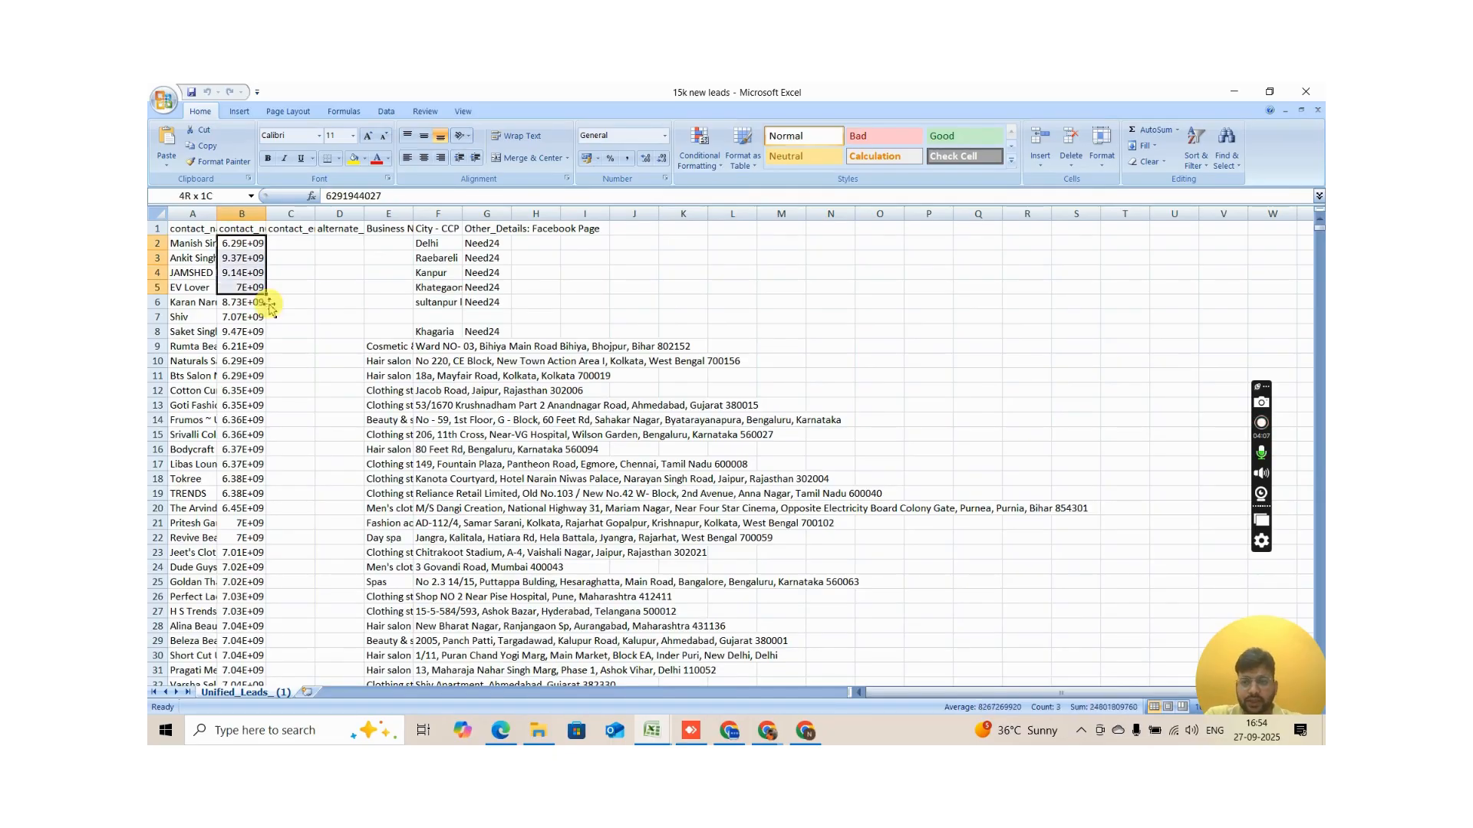
key("shift+Down")
key("shift+Down")
key("shift+Down")
key("shift+Down")
key("ctrl+c")
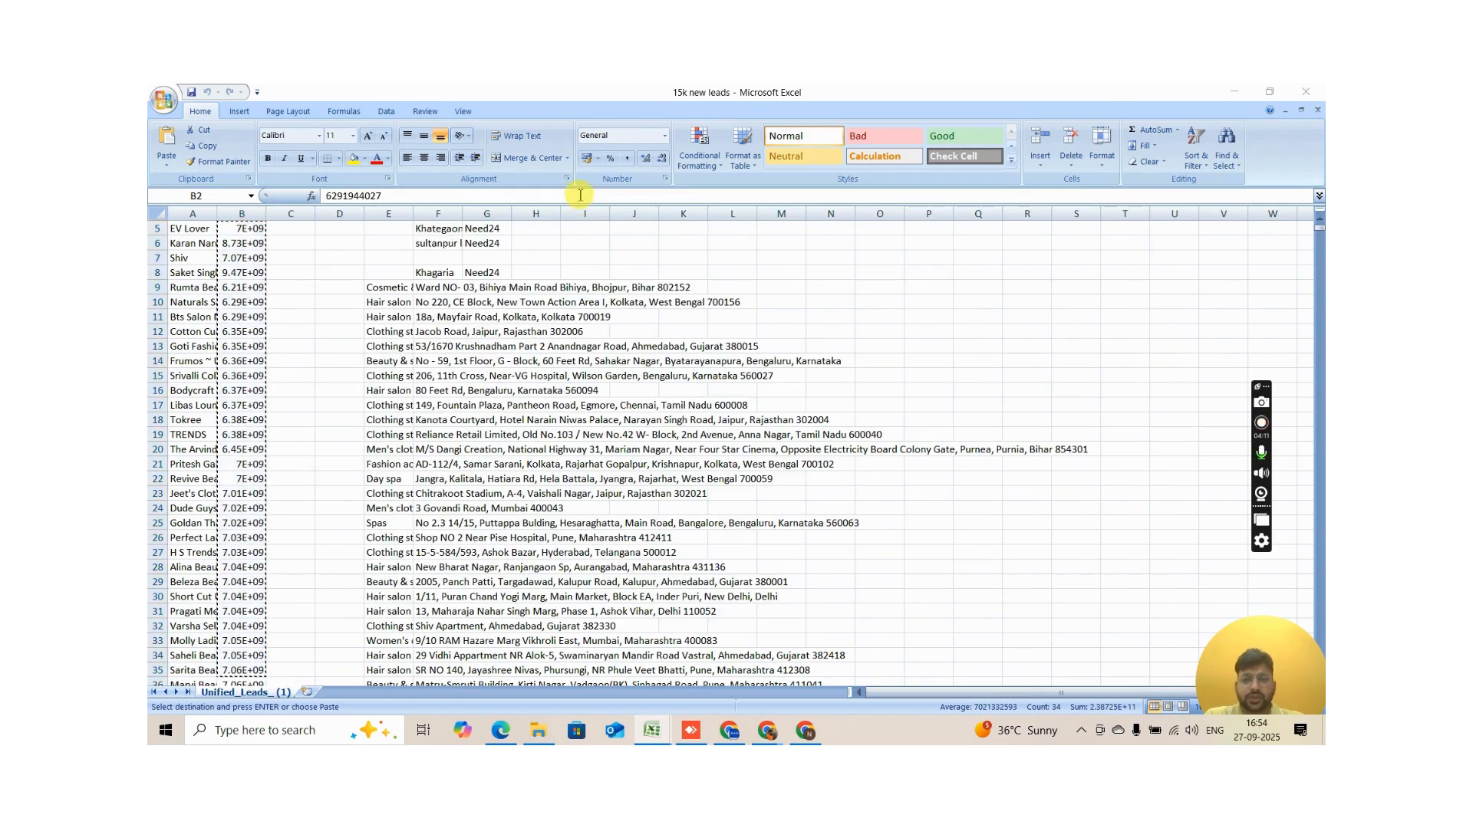
Step: Switch back to Chrome, paste the copied numbers into the import form, and clear the field again
key("alt+Tab")
left_click(560, 276)
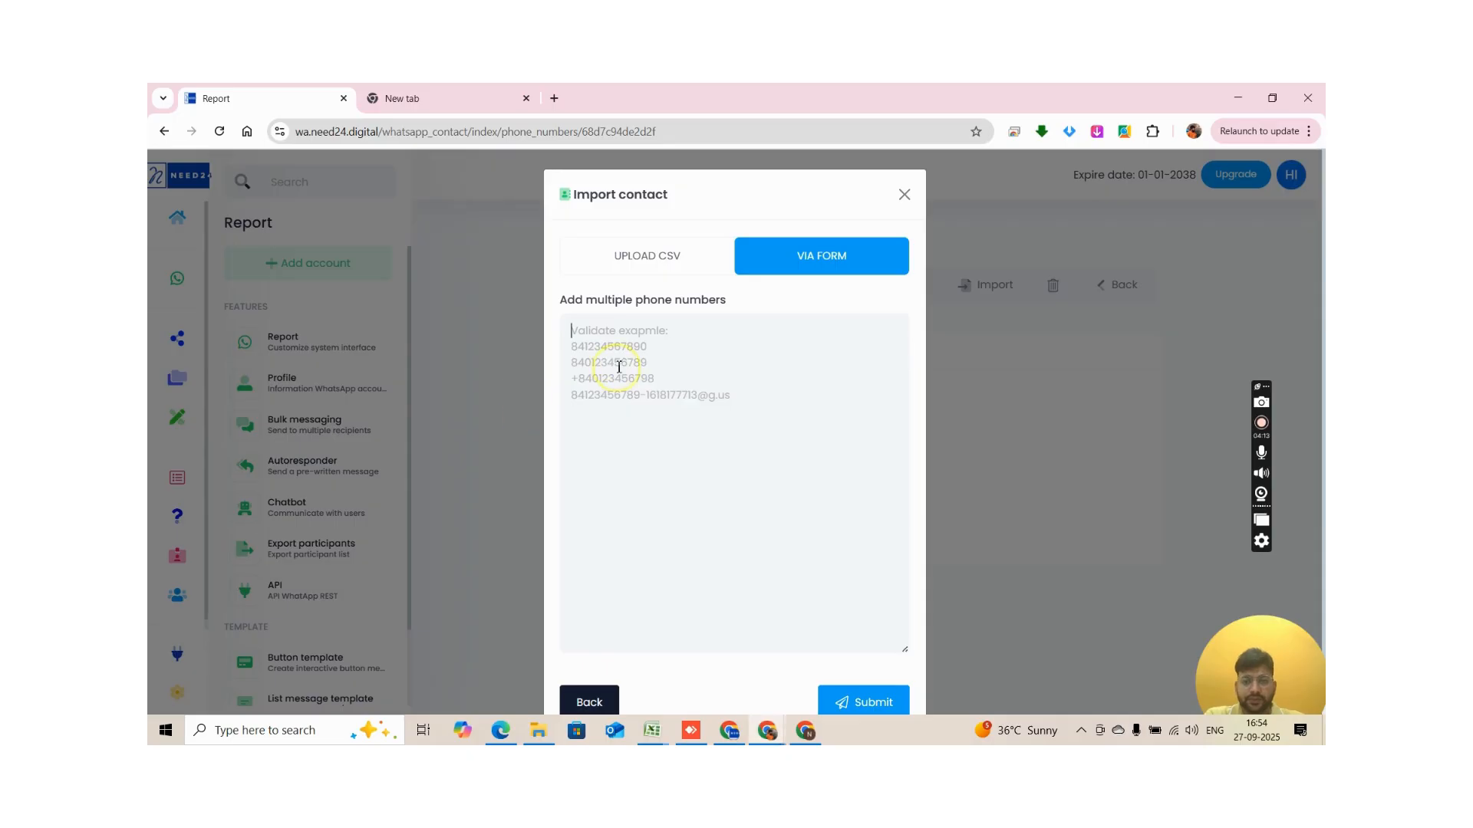
key("ctrl+v")
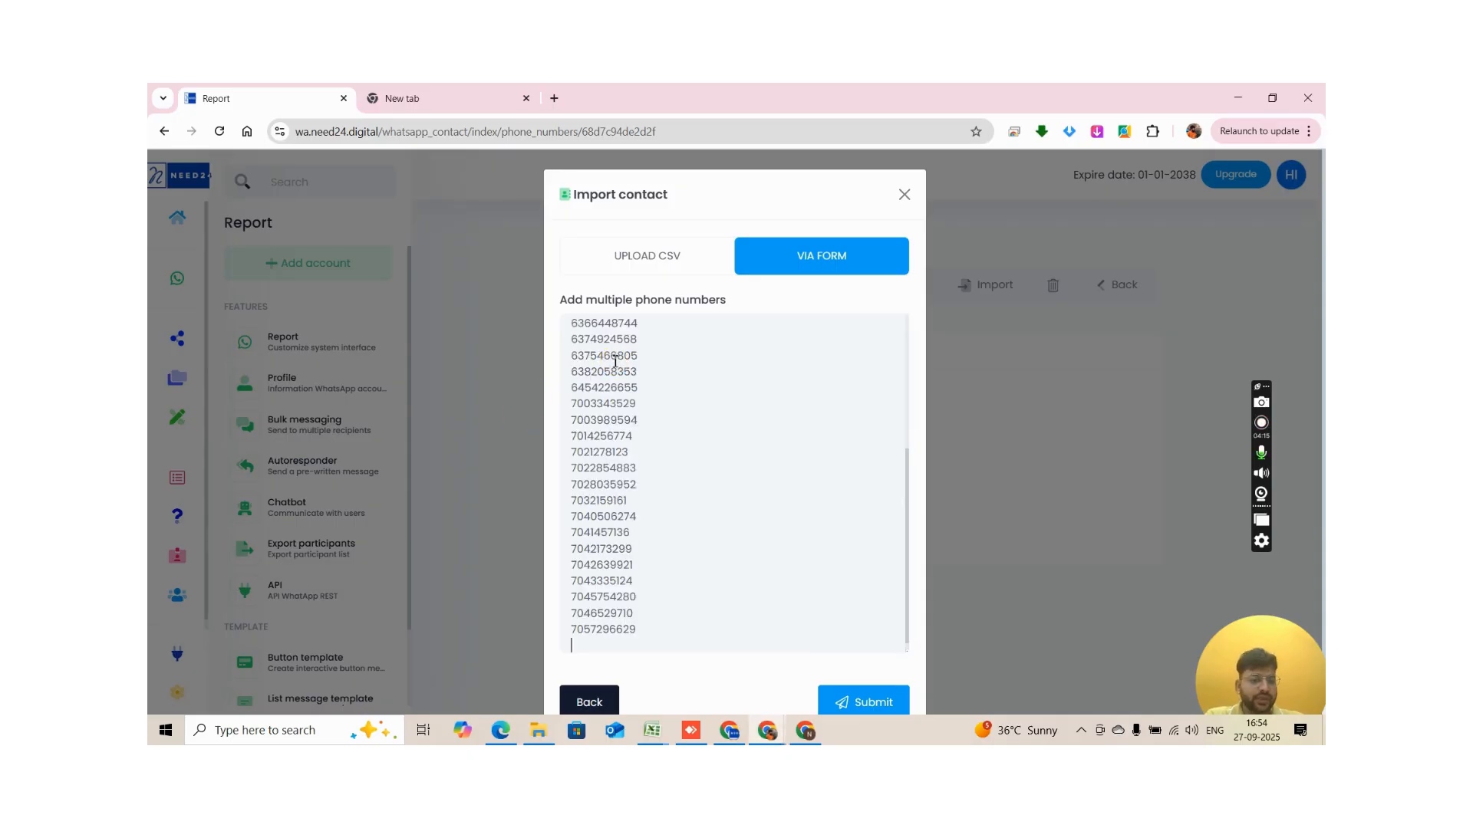
left_click(614, 360)
key("ctrl+a")
key("BackSpace")
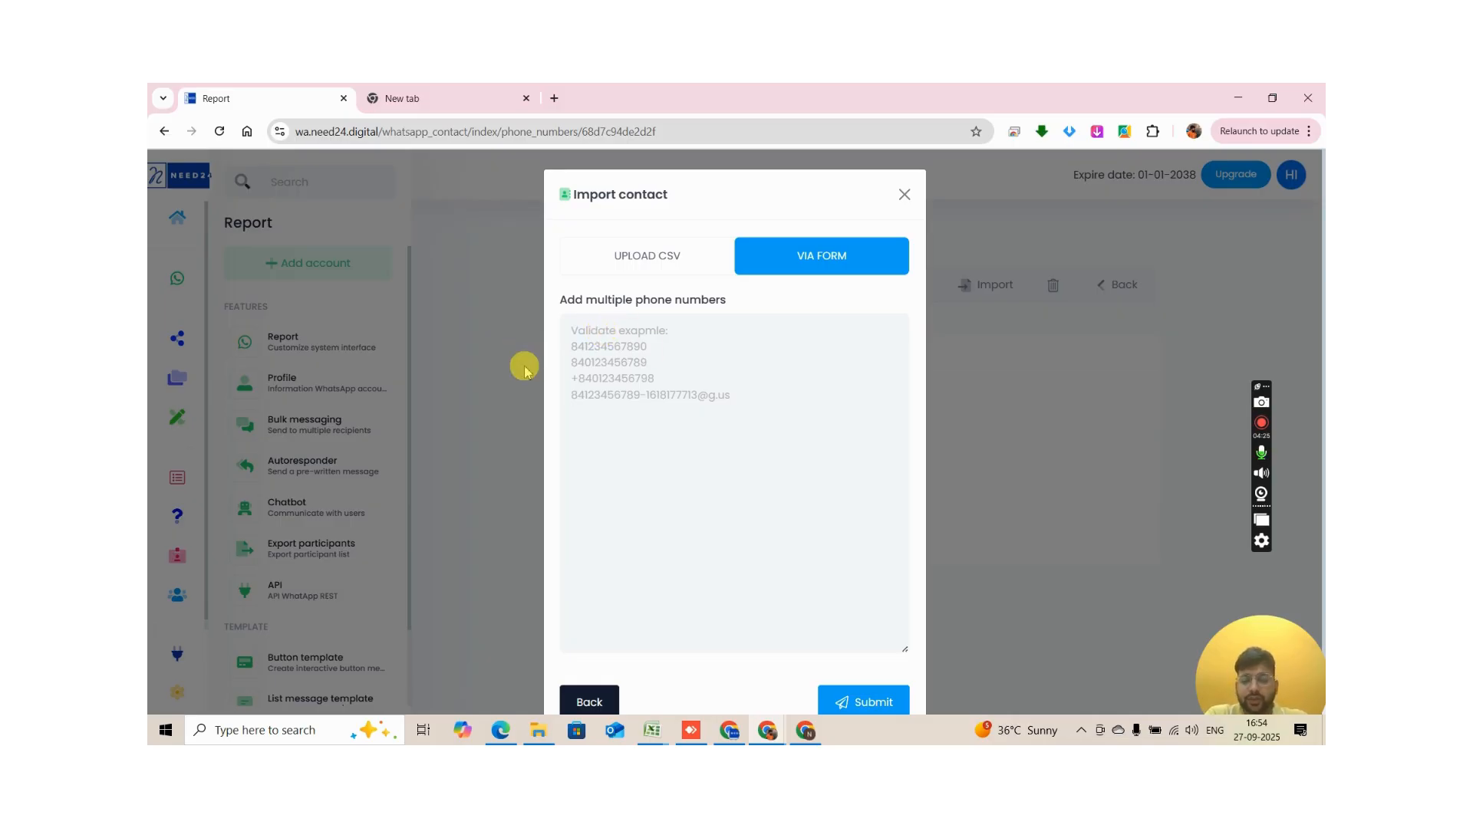
Step: Return to the 15k new leads workbook and enter the formula +91&B2 in cell N2 to prefix the country code
left_click(737, 340)
key("alt+Tab")
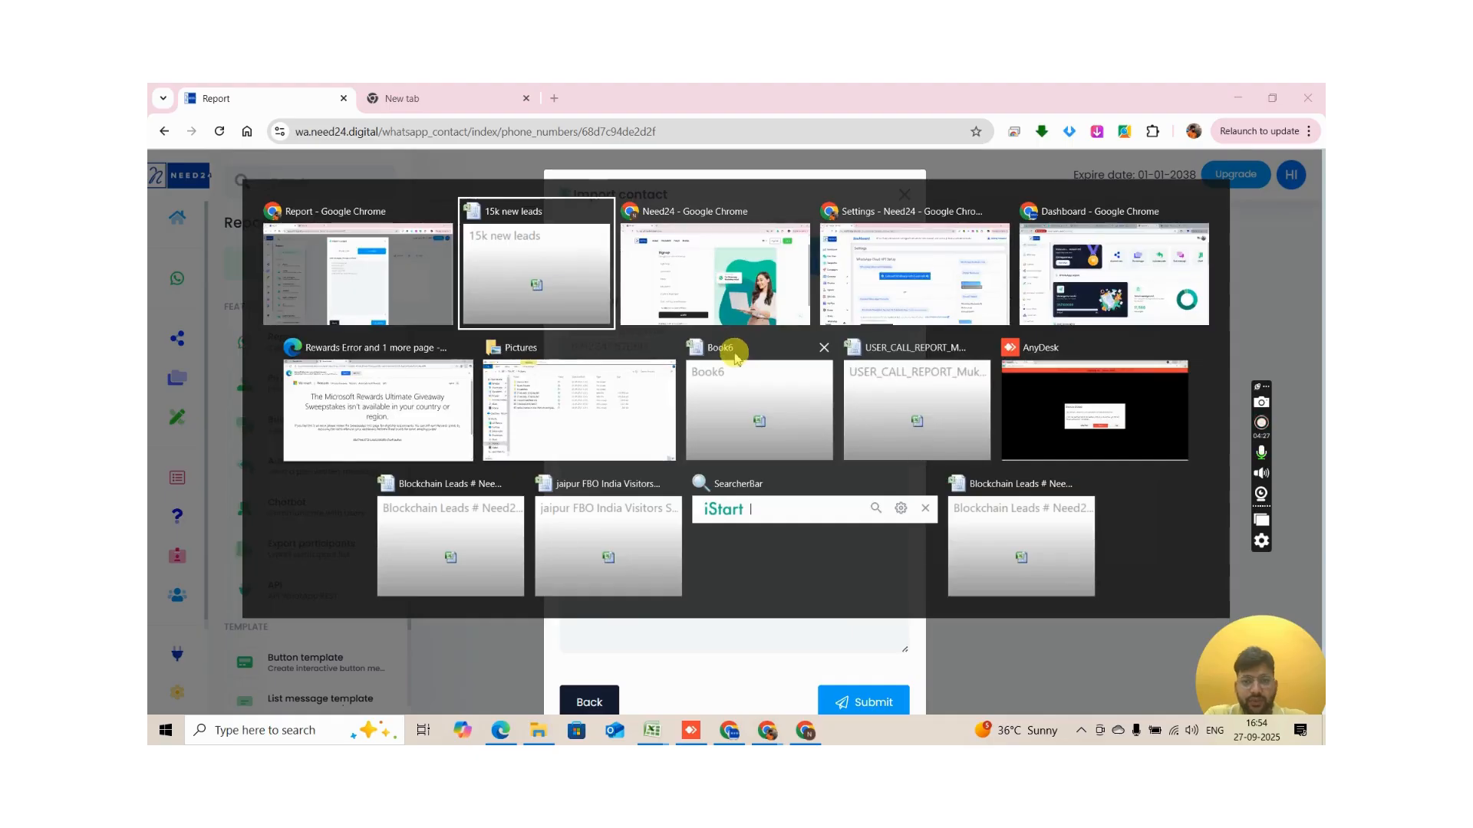
left_click(730, 348)
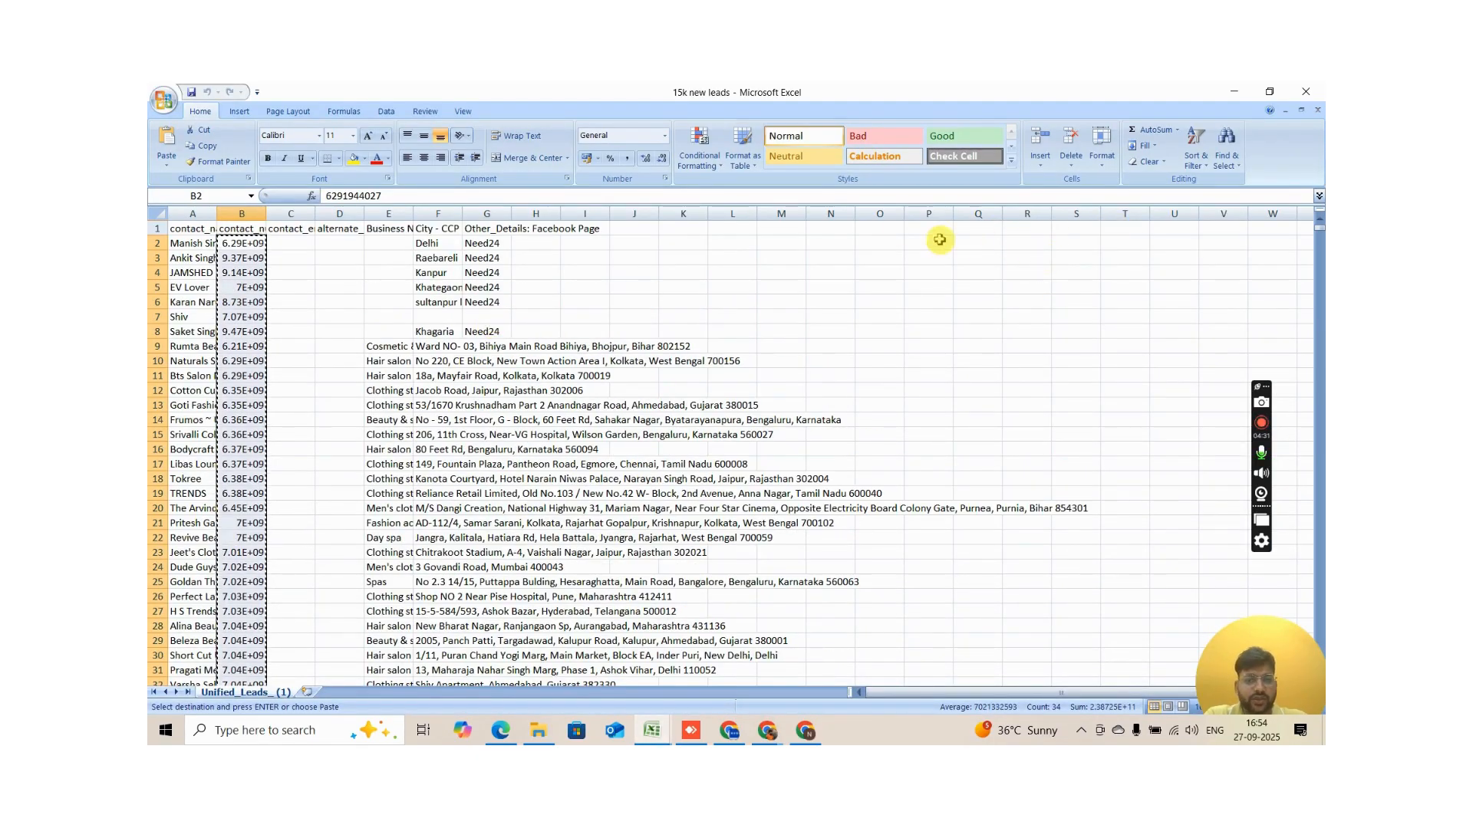
left_click(810, 243)
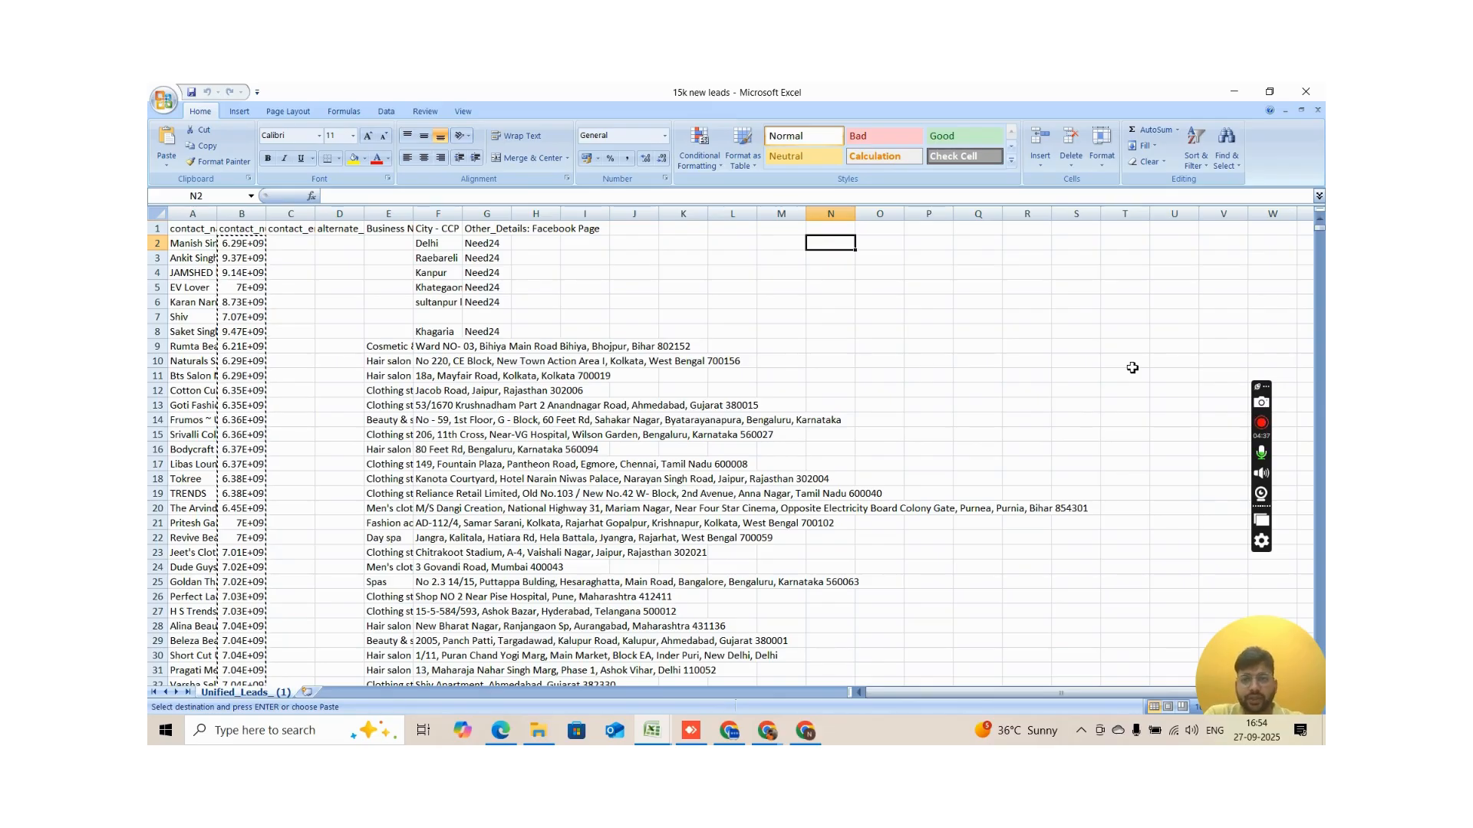
type("+1")
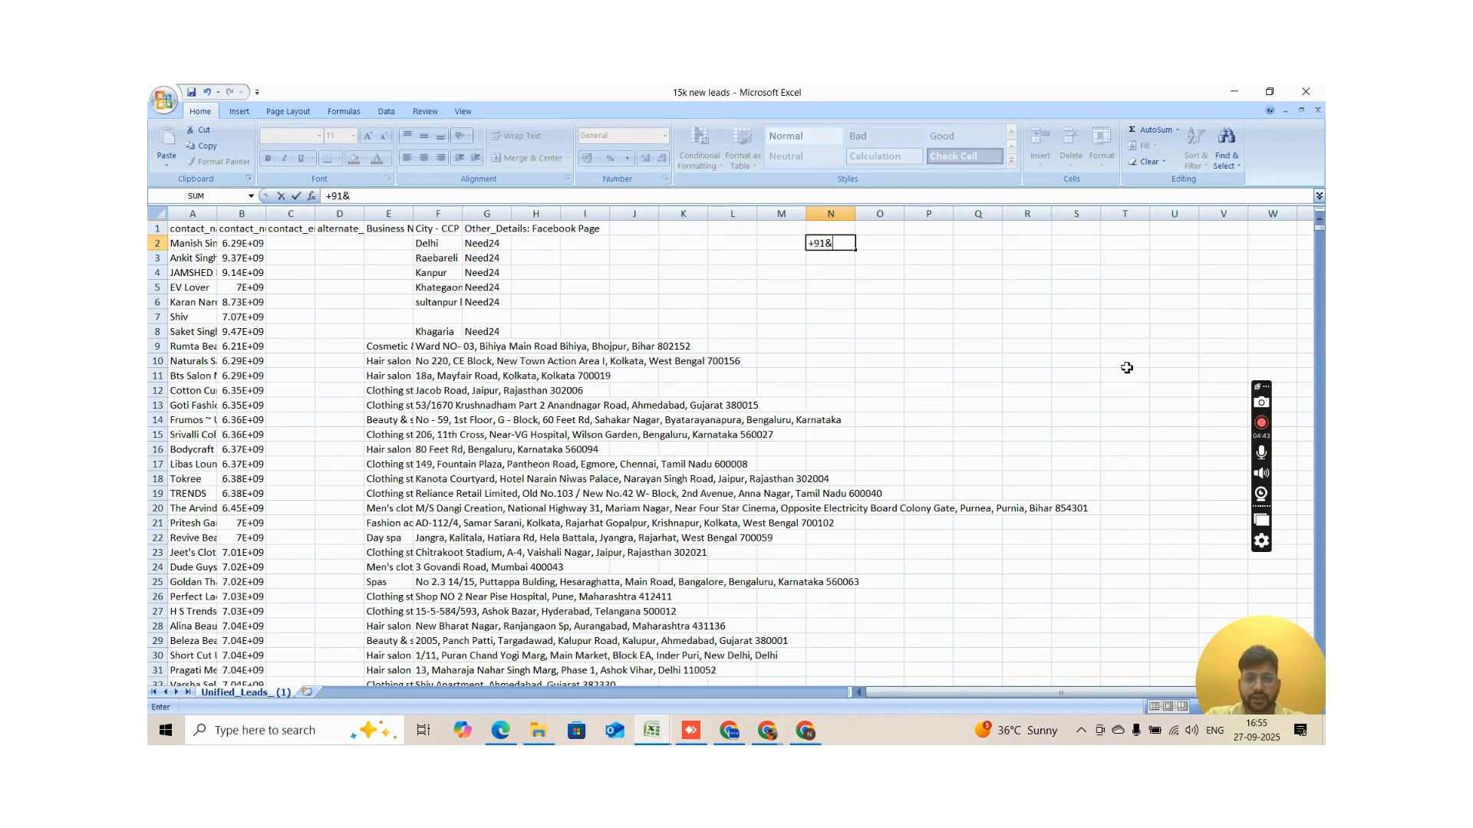
key("Left")
key("Left")
key("Left")
key("Left")
key("Left")
key("Left")
key("Left")
key("Left")
key("Left")
key("Left")
key("Left")
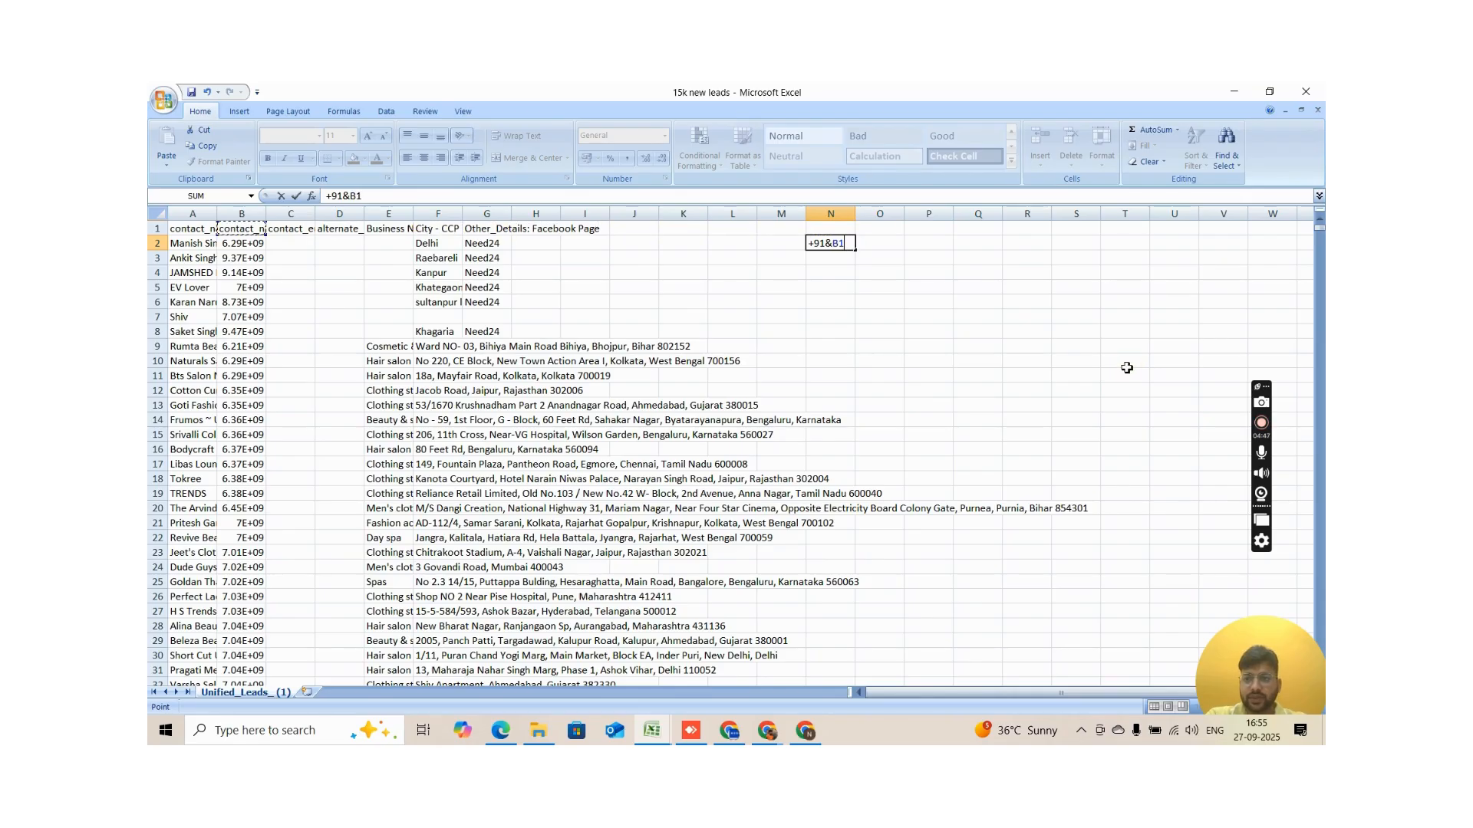
key("Down")
key("Return")
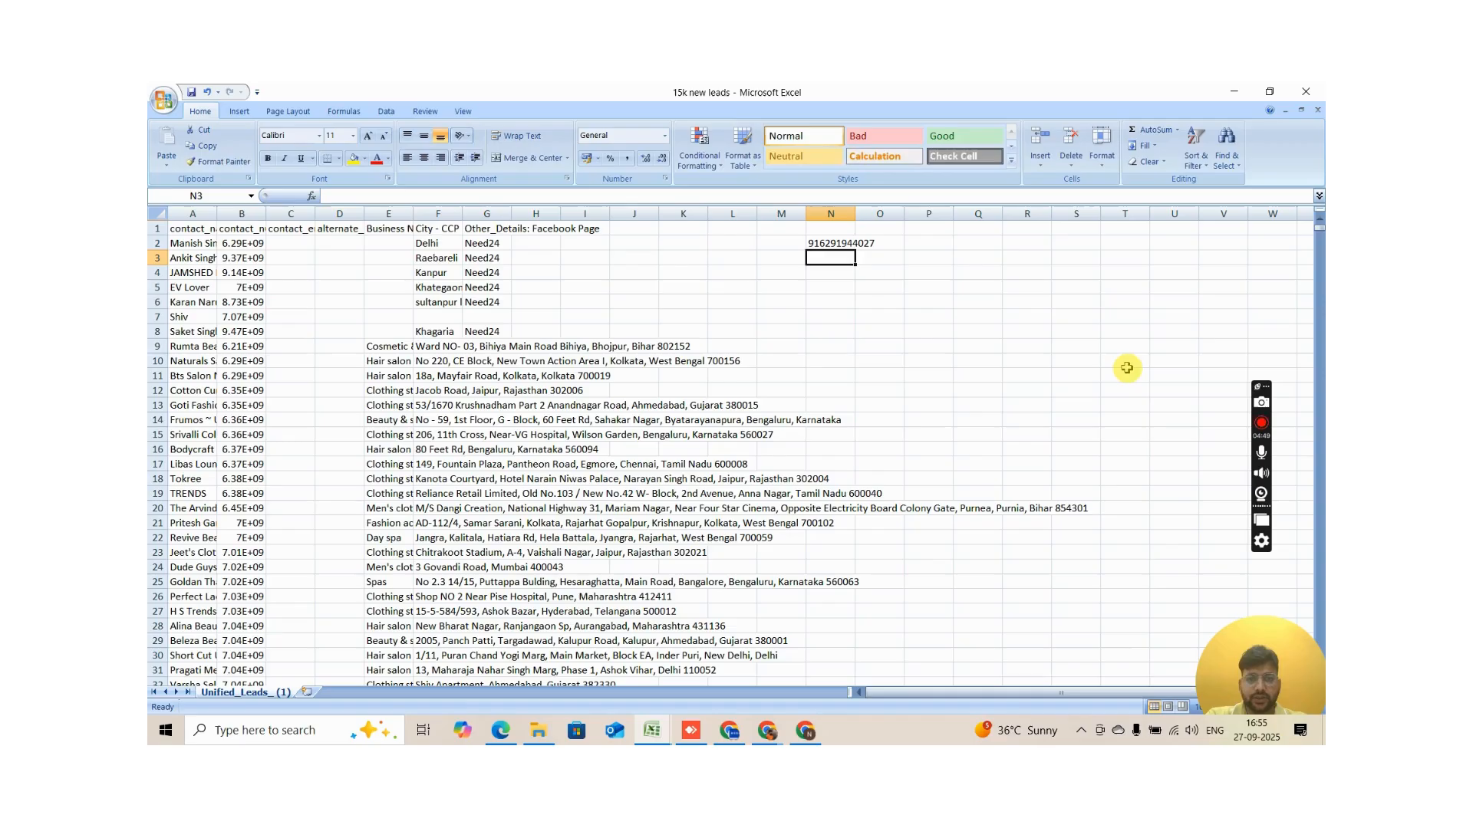
Step: Try to copy the N2 formula into the cells from N3 down column N
key("Up")
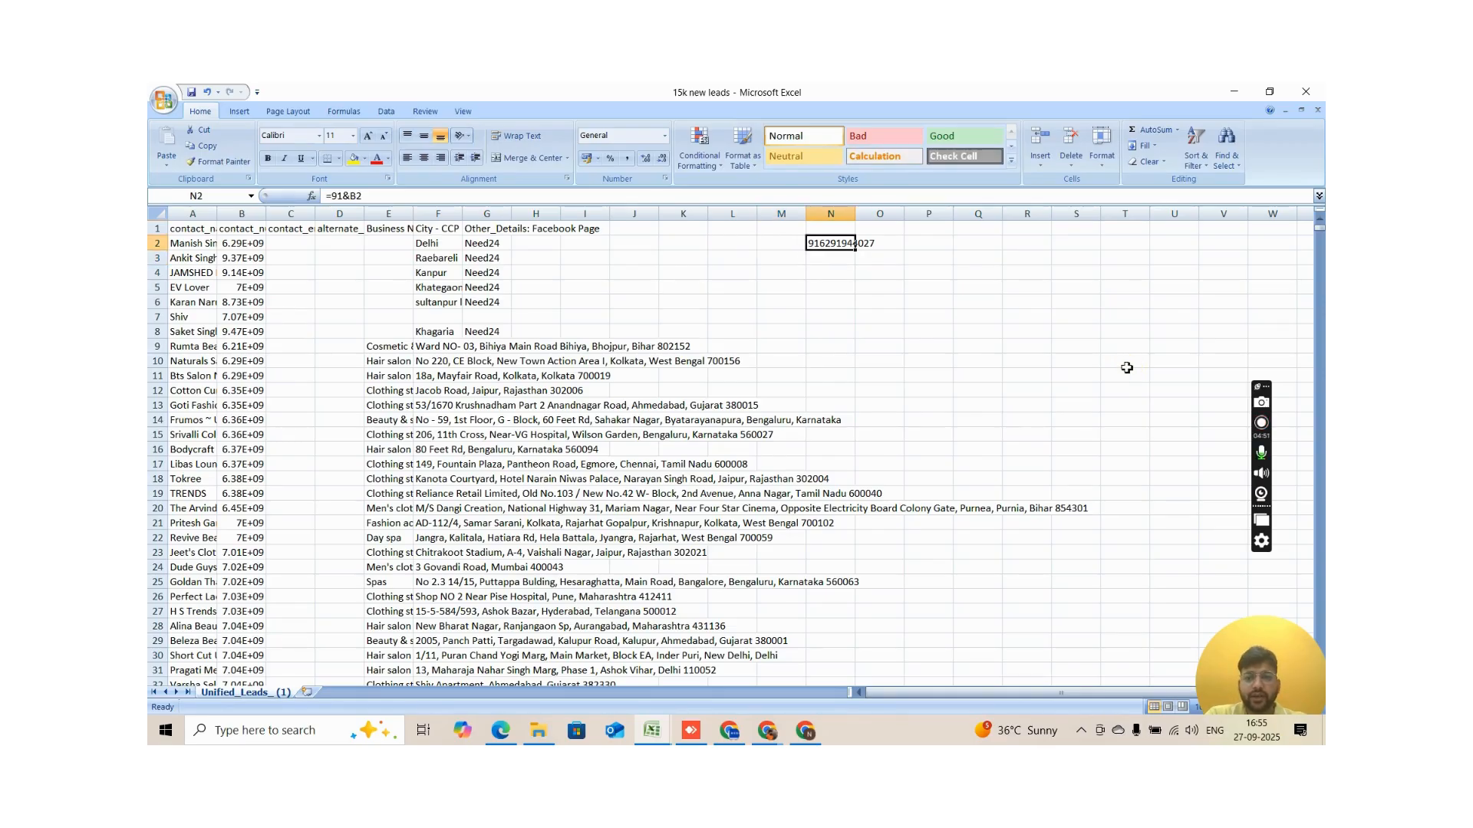
key("ctrl+c")
key("Down")
key("shift+Down")
key("shift+Down")
key("shift+Down")
key("shift+Down")
key("shift+Down")
key("shift+Down")
key("shift+Down")
key("shift+Down")
key("shift+Down")
key("shift+Down")
key("shift+Down")
key("shift+Down")
key("shift+Down")
key("shift+Down")
key("shift+Down")
key("shift+Down")
key("shift+Down")
key("shift+Down")
key("shift+Down")
key("shift+Down")
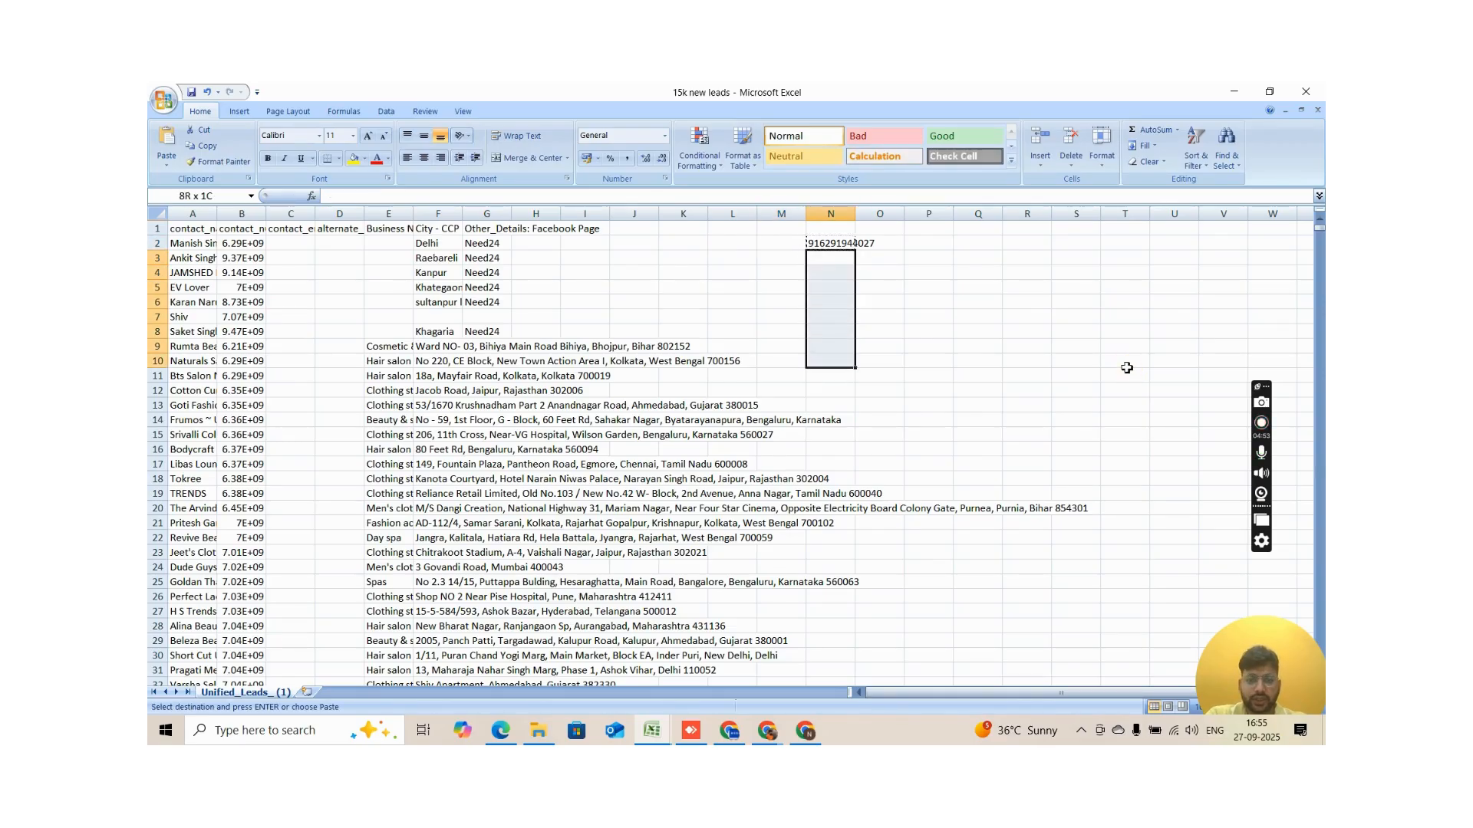
key("shift+Down")
key("shift+Down")
key("shift+Down")
key("shift+Down")
key("shift+Down")
key("shift+Down")
key("shift+Down")
key("shift+Down")
key("shift+Down")
key("shift+Down")
key("shift+Down")
key("shift+Down")
key("shift+Down")
key("shift+Down")
key("shift+Down")
key("shift+Down")
key("shift+Down")
key("shift+Down")
key("shift+Down")
key("shift+Down")
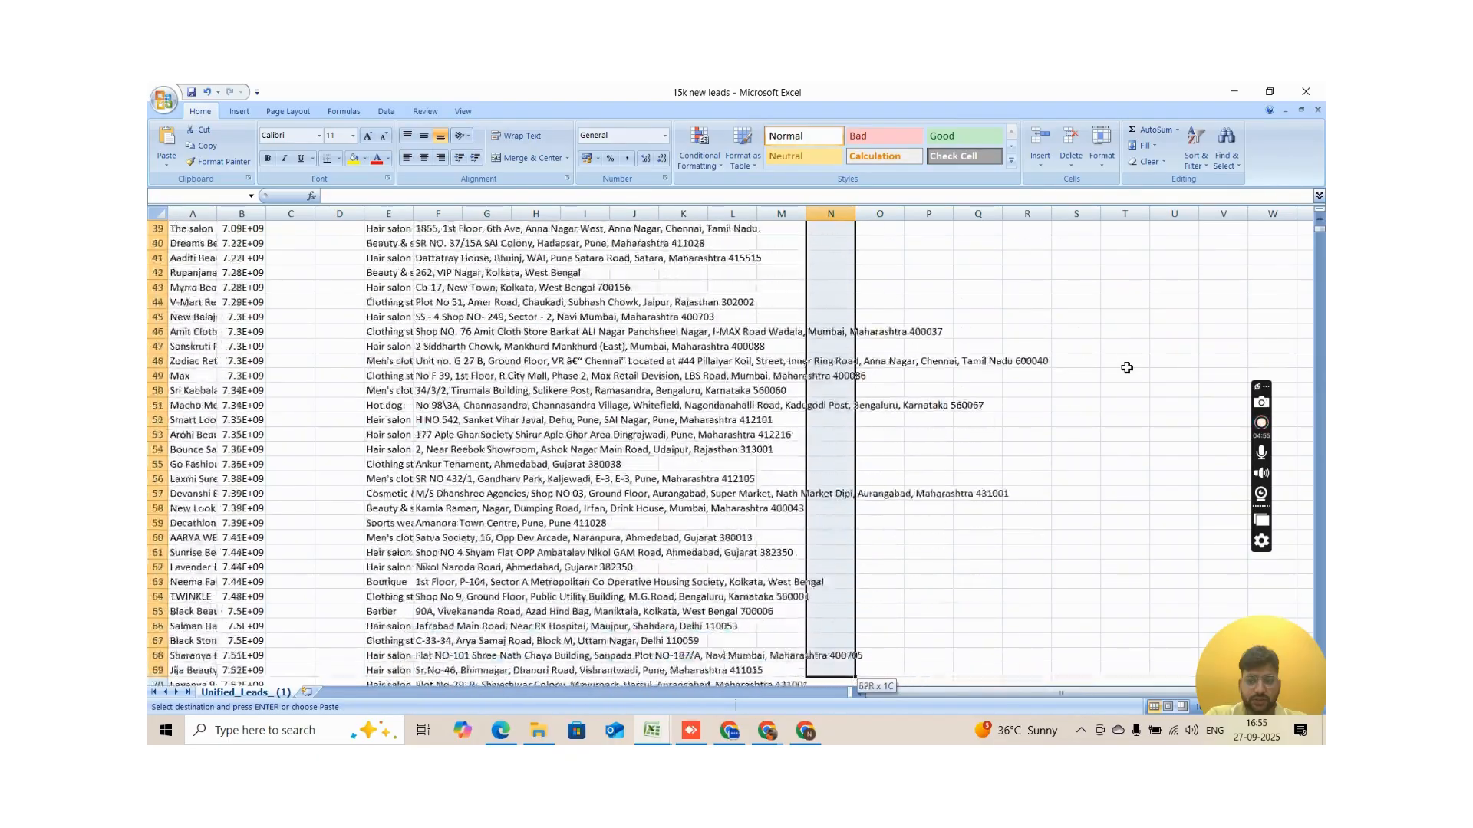
key("shift+Down")
key("shift+Down")
key("shift+Down")
key("shift+Down")
key("shift+Down")
key("shift+Down")
key("shift+Down")
key("shift+Down")
key("shift+Down")
key("shift+Down")
key("shift+Down")
key("shift+Down")
key("shift+Down")
key("shift+Down")
key("shift+Down")
key("shift+Down")
key("shift+Down")
key("shift+Down")
key("shift+Down")
key("shift+Down")
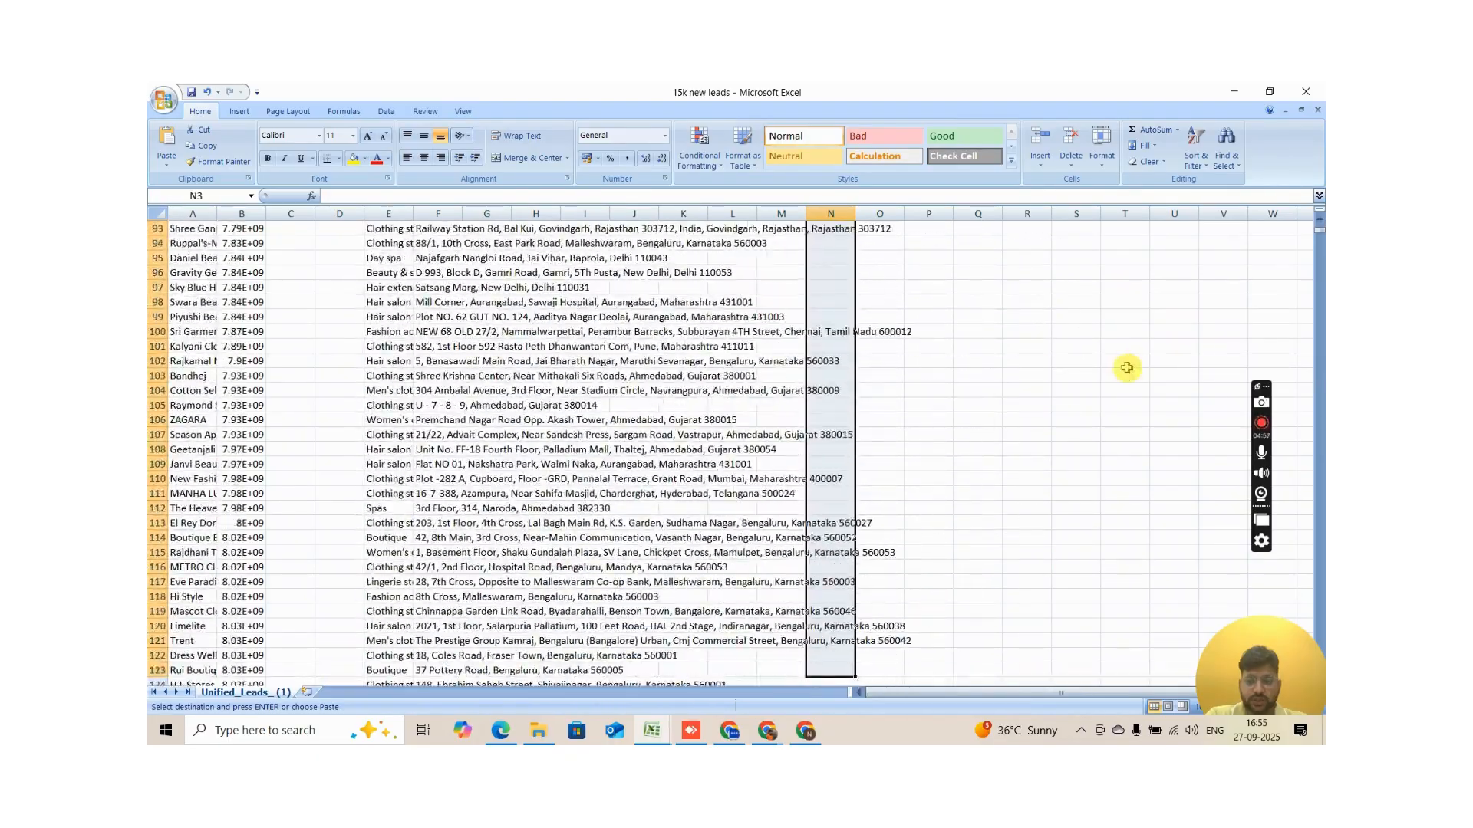
key("Return")
Step: Copy the country-code formula from N2 down column N through row 96
key("Up")
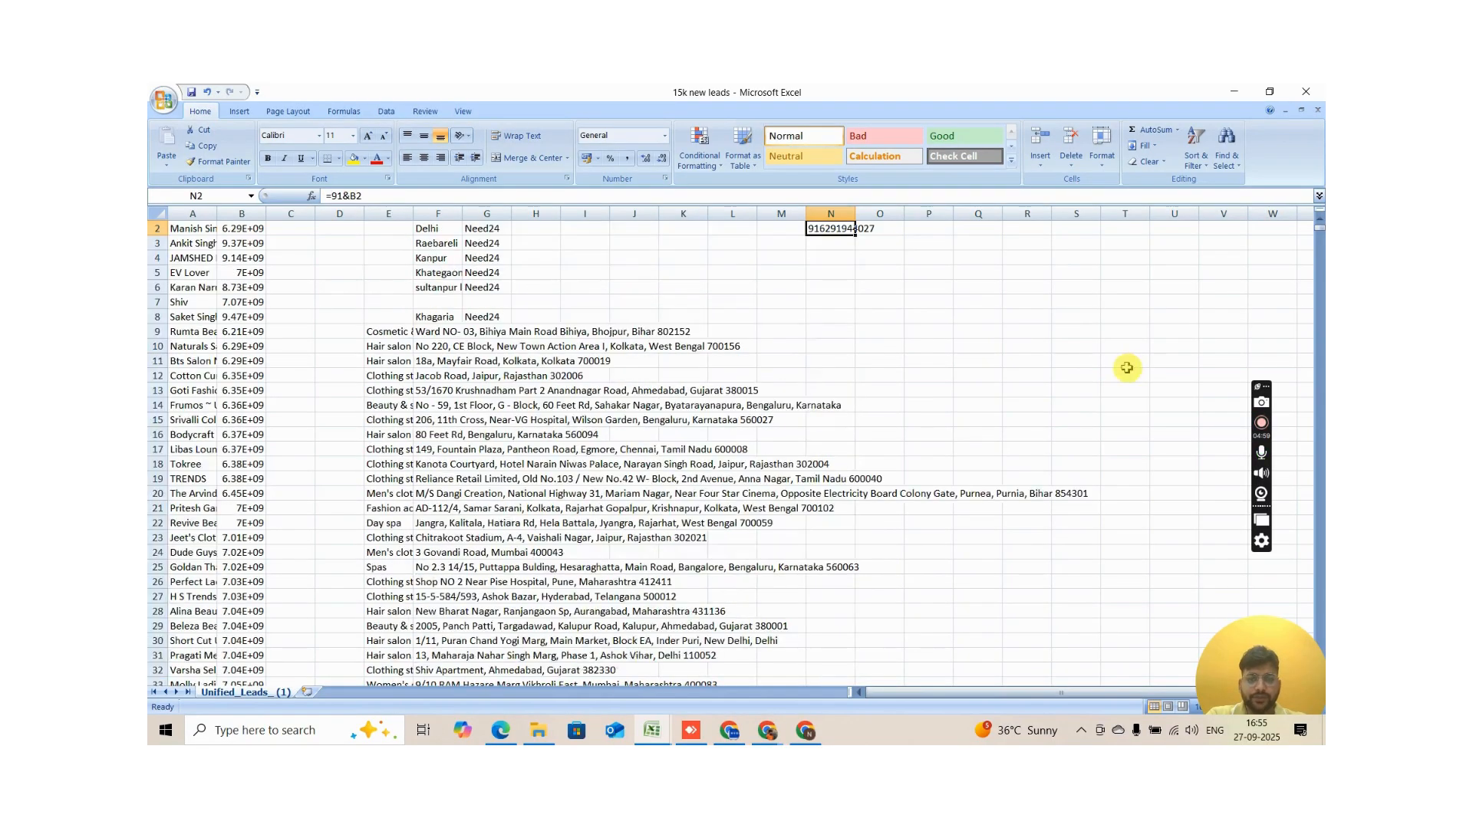
key("ctrl+c")
key("shift+Down")
key("shift+Down")
key("shift+Down")
key("shift+Down")
key("shift+Down")
key("shift+Down")
key("shift+Down")
key("shift+Down")
key("shift+Down")
key("shift+Down")
key("shift+Down")
key("shift+Down")
key("shift+Down")
key("shift+Down")
key("shift+Down")
key("shift+Down")
key("shift+Down")
key("shift+Down")
key("shift+Down")
key("shift+Down")
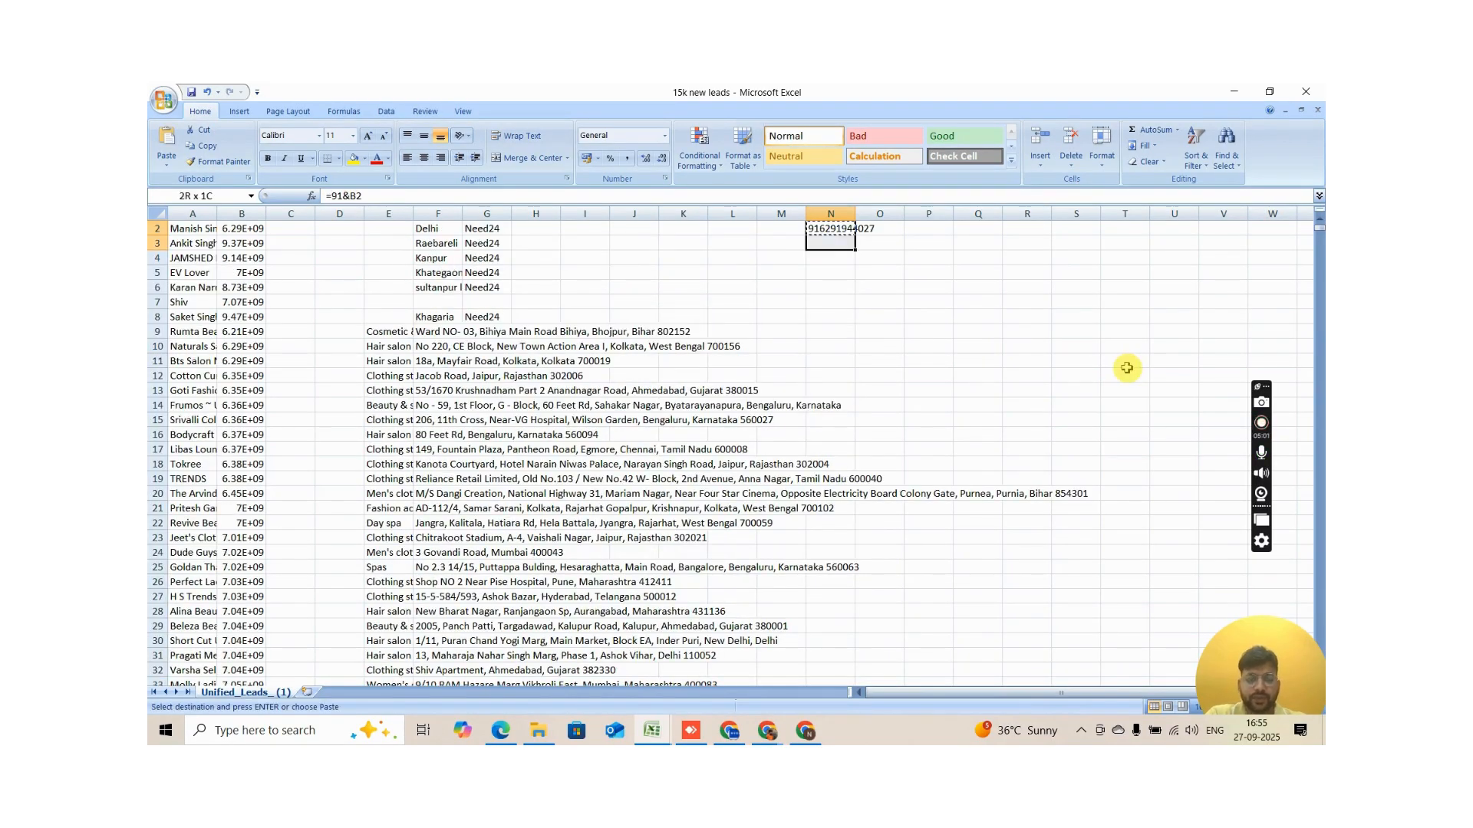
key("shift+Down")
key("shift+Down")
key("shift+Down")
key("shift+Down")
key("shift+Down")
key("shift+Down")
key("shift+Down")
key("shift+Down")
key("shift+Down")
key("shift+Down")
key("shift+Down")
key("shift+Down")
key("shift+Down")
key("shift+Down")
key("shift+Down")
key("shift+Down")
key("shift+Down")
key("shift+Down")
key("shift+Down")
key("shift+Down")
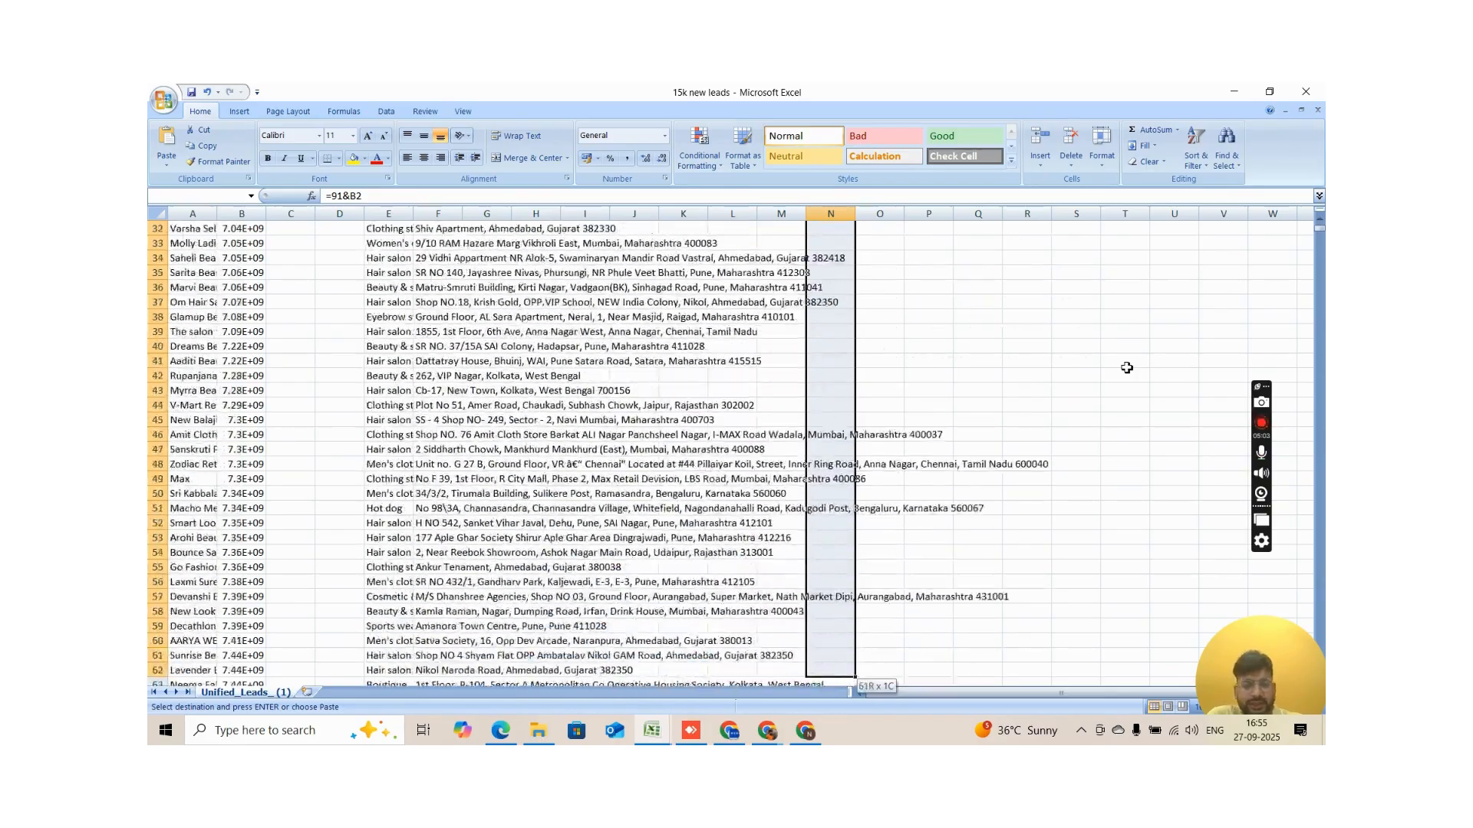
scroll(1126, 369, "down", 4)
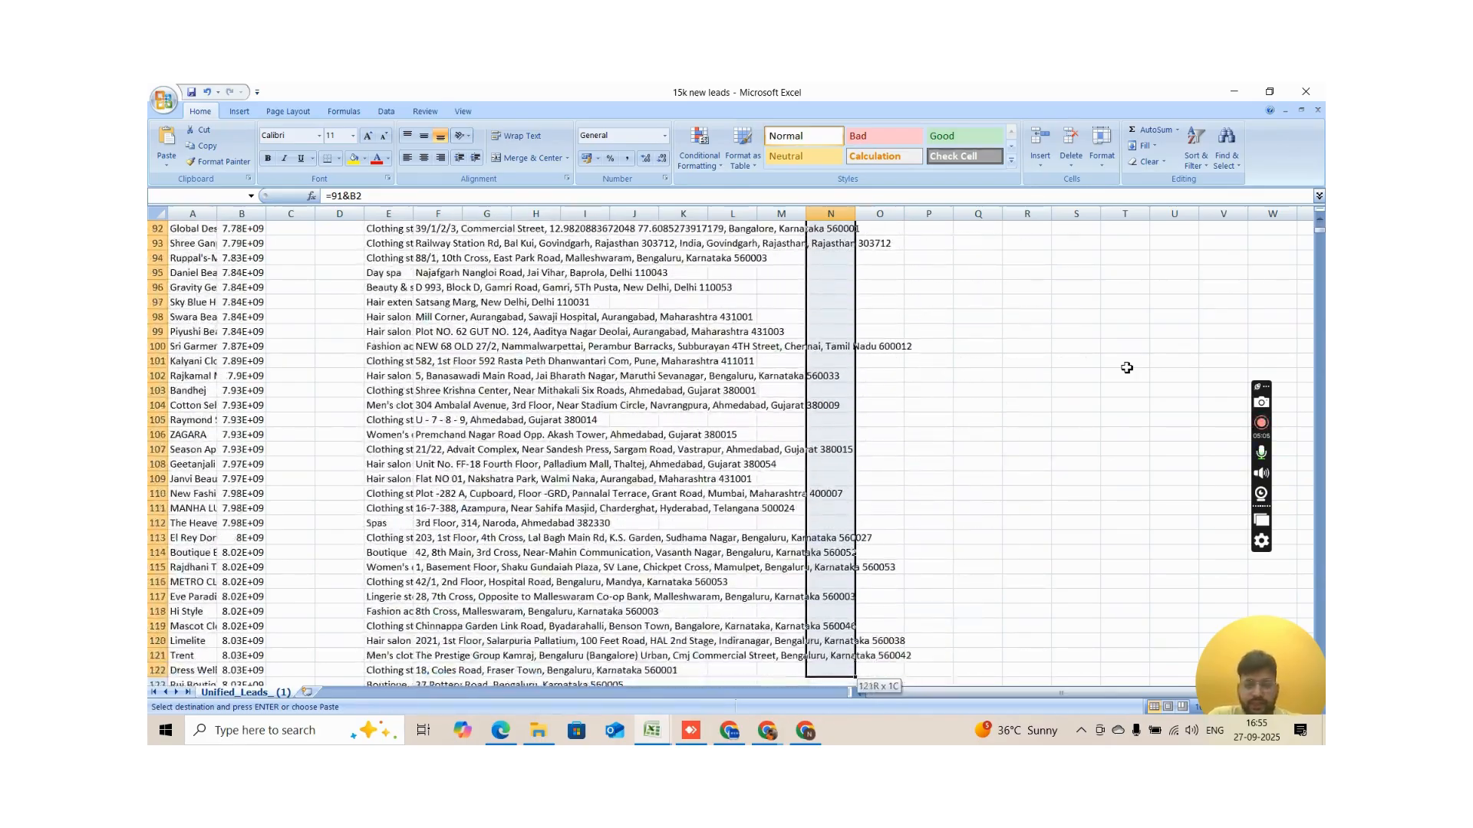
key("shift+Up")
key("shift+Up")
key("shift+Up")
key("shift+Up")
key("shift+Up")
key("shift+Up")
key("shift+Up")
key("shift+Up")
key("shift+Up")
key("shift+Up")
key("shift+Up")
key("shift+Up")
key("shift+Up")
key("shift+Up")
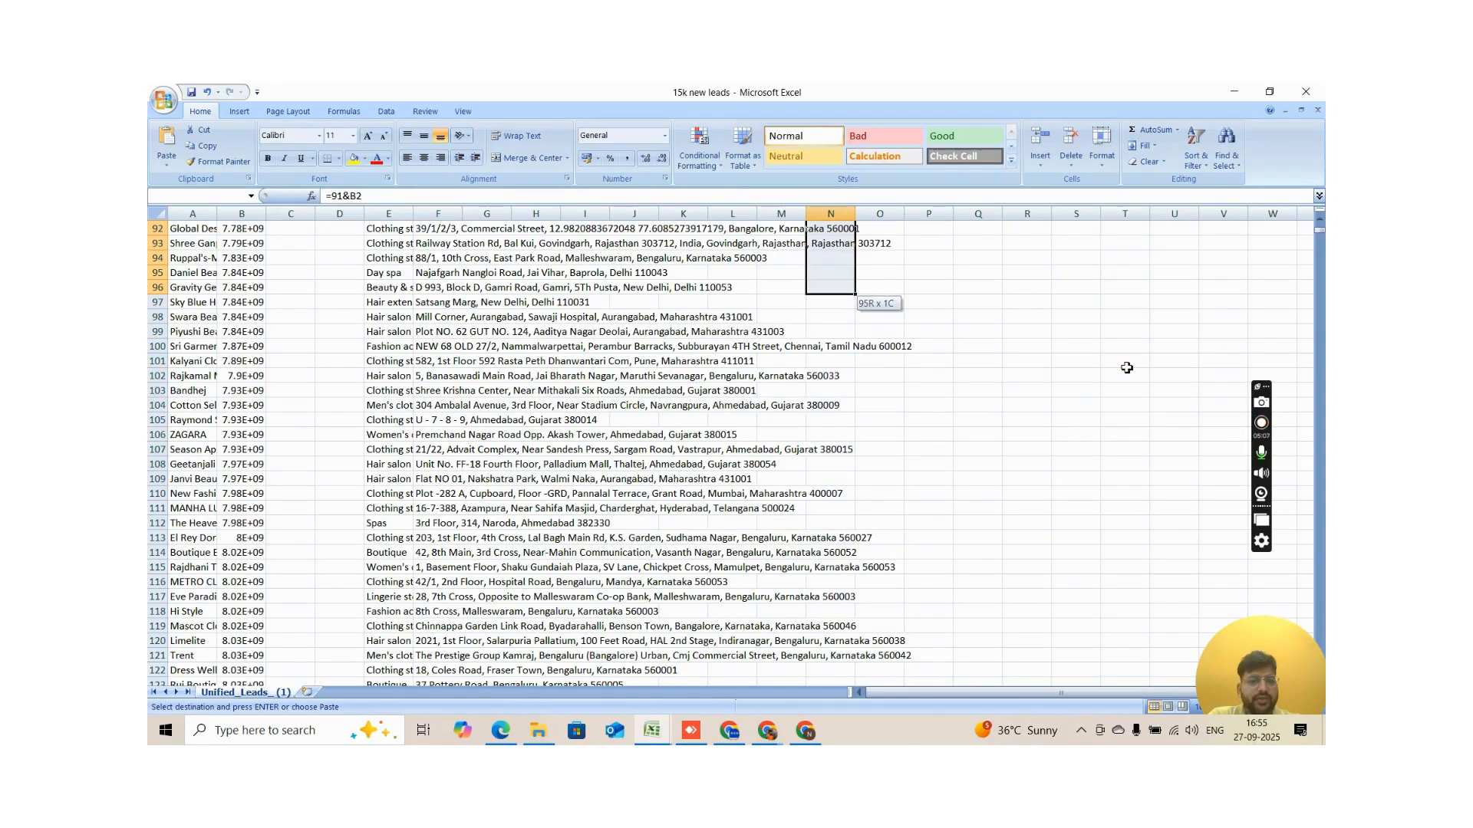
key("Return")
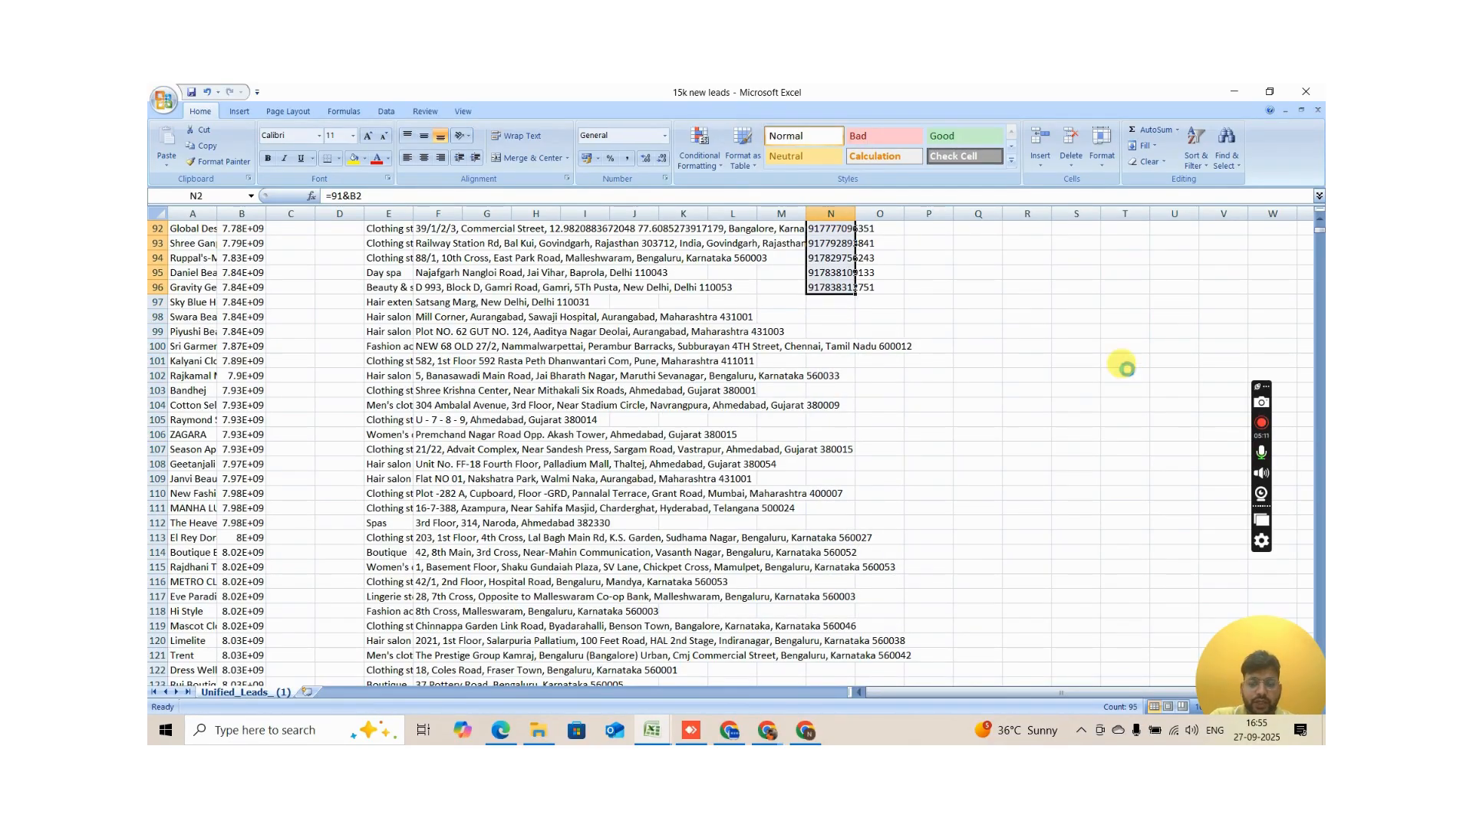
Step: Replace the formulas in N2 to N96 with their values using Paste Special Values
key("ctrl+c")
scroll(1125, 368, "up", 20)
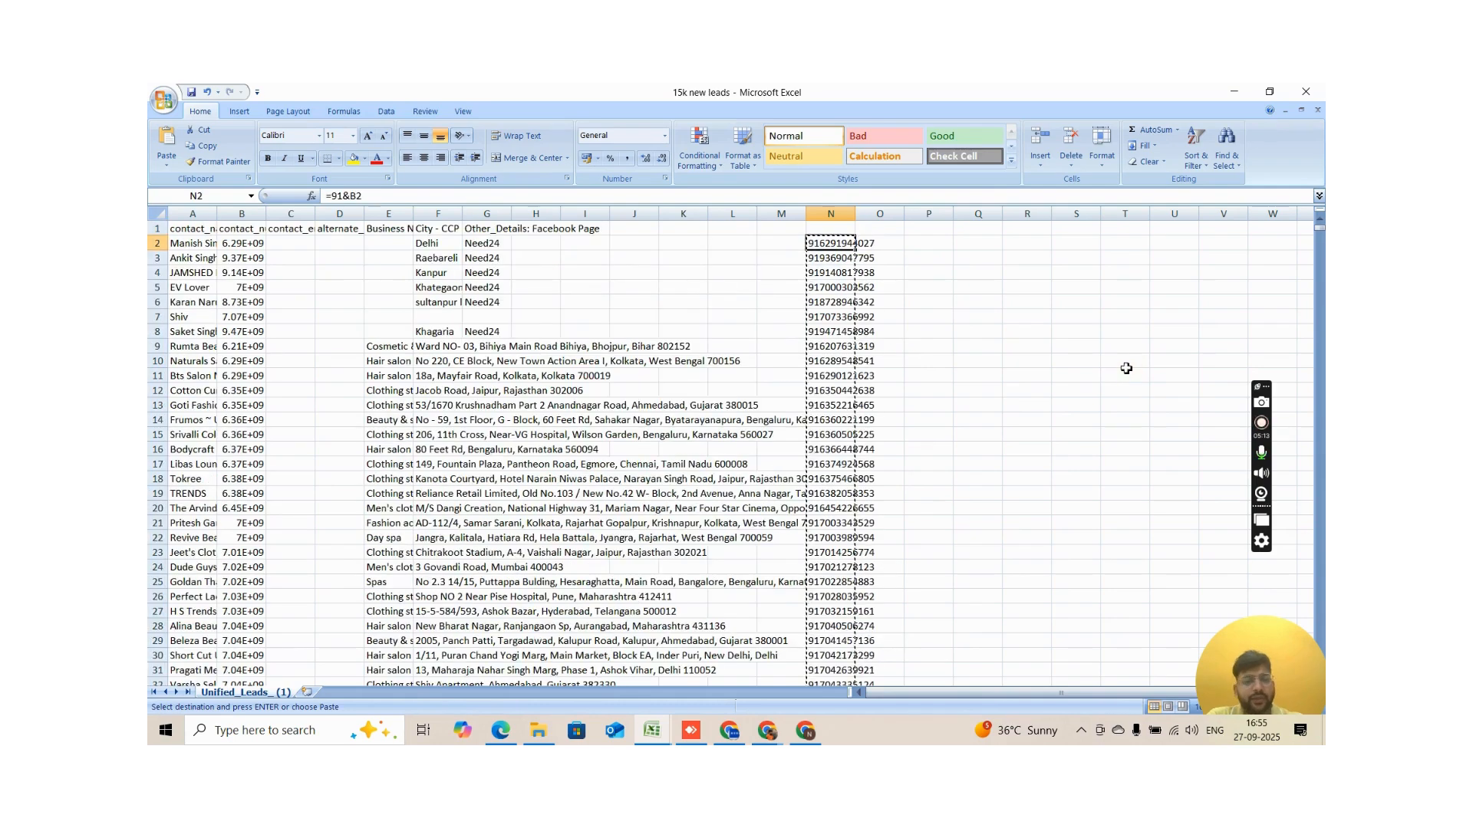
right_click(834, 246)
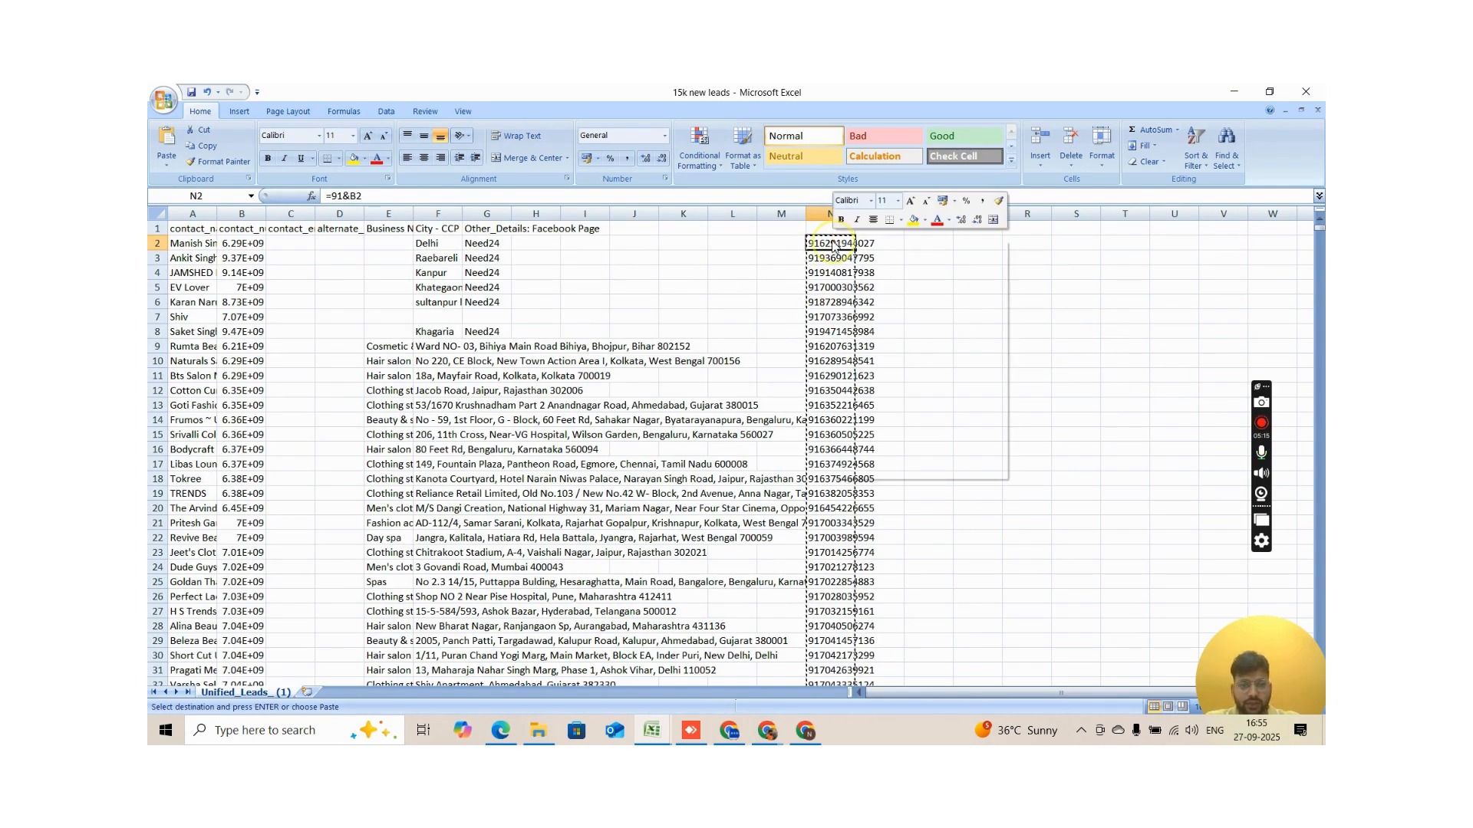
left_click(884, 302)
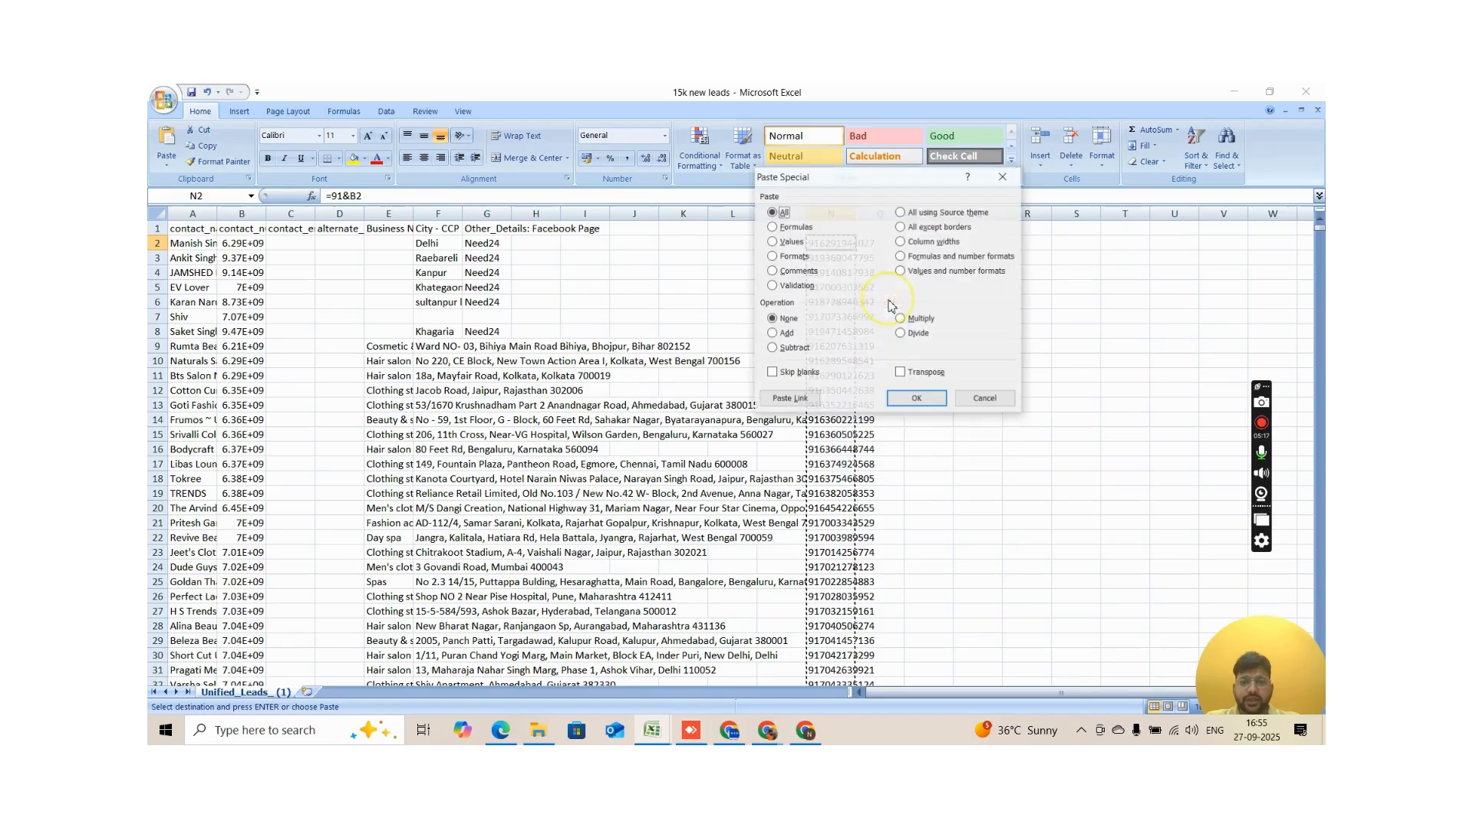
left_click(773, 242)
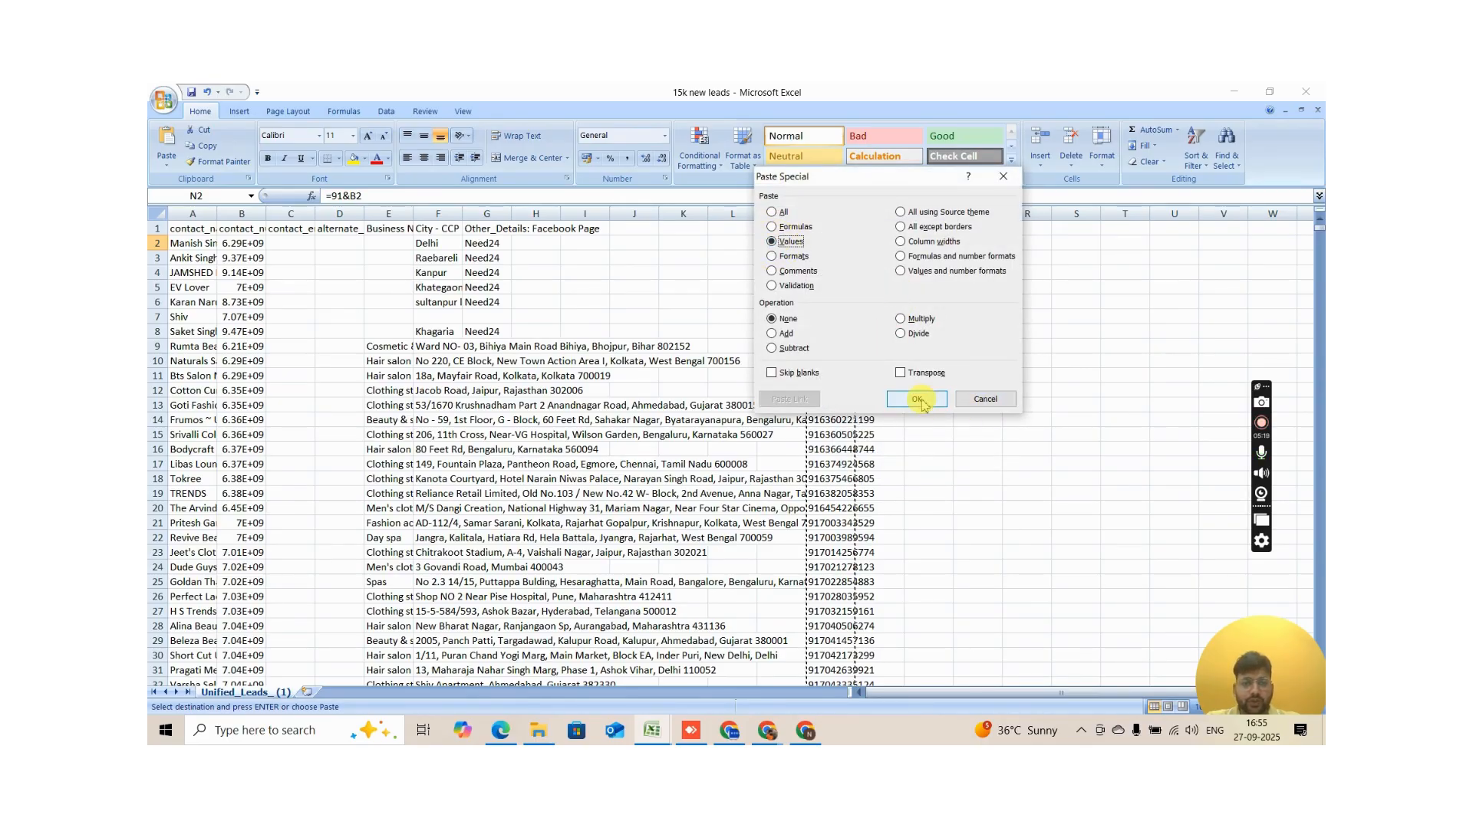
left_click(917, 399)
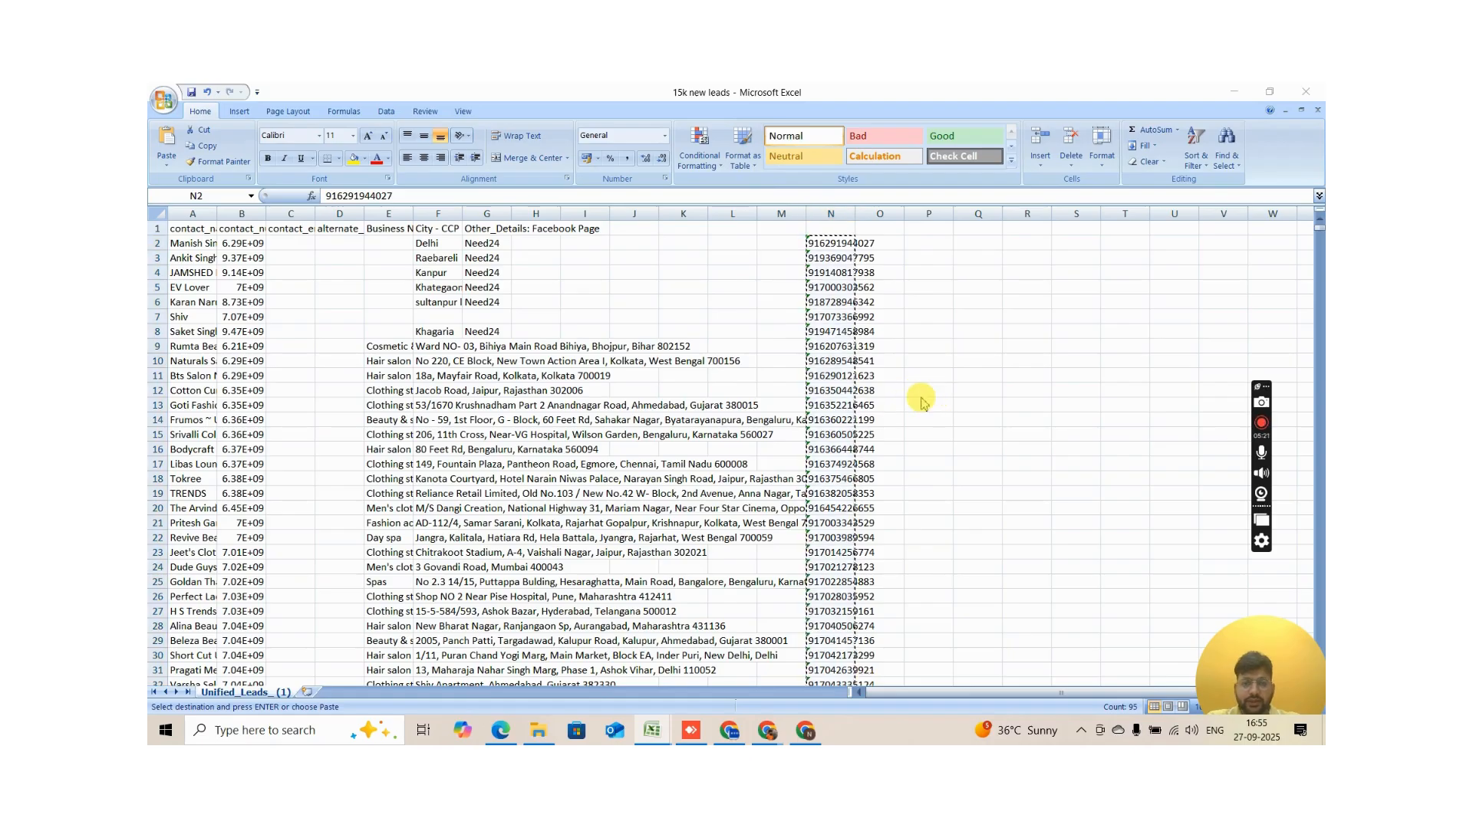
Step: Switch back to Chrome, paste the prefixed numbers into the import form, submit them and look through the New Leads list
key("alt+Tab")
key("ctrl+v")
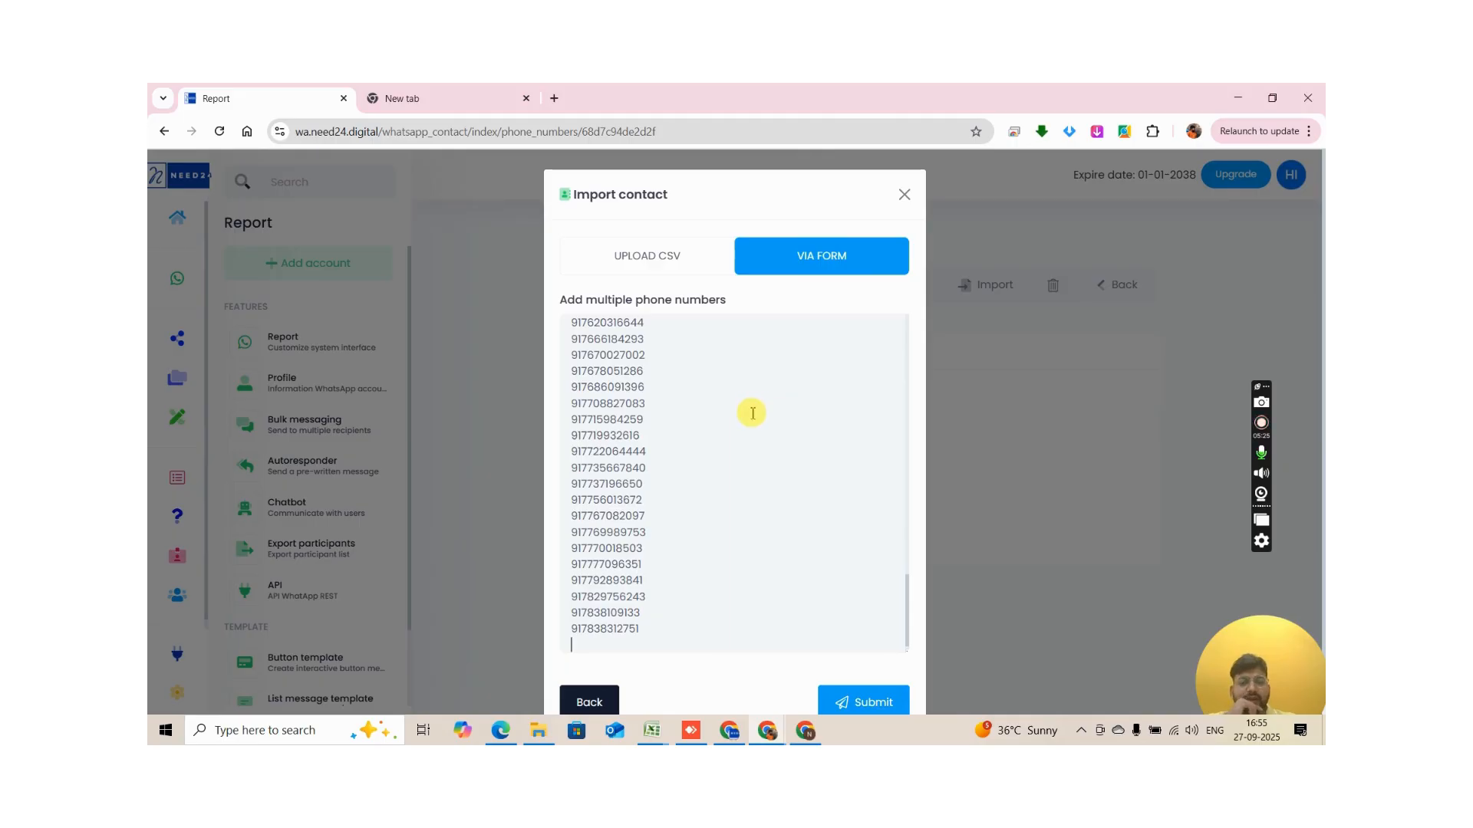
scroll(782, 452, "down", 1)
left_click(830, 658)
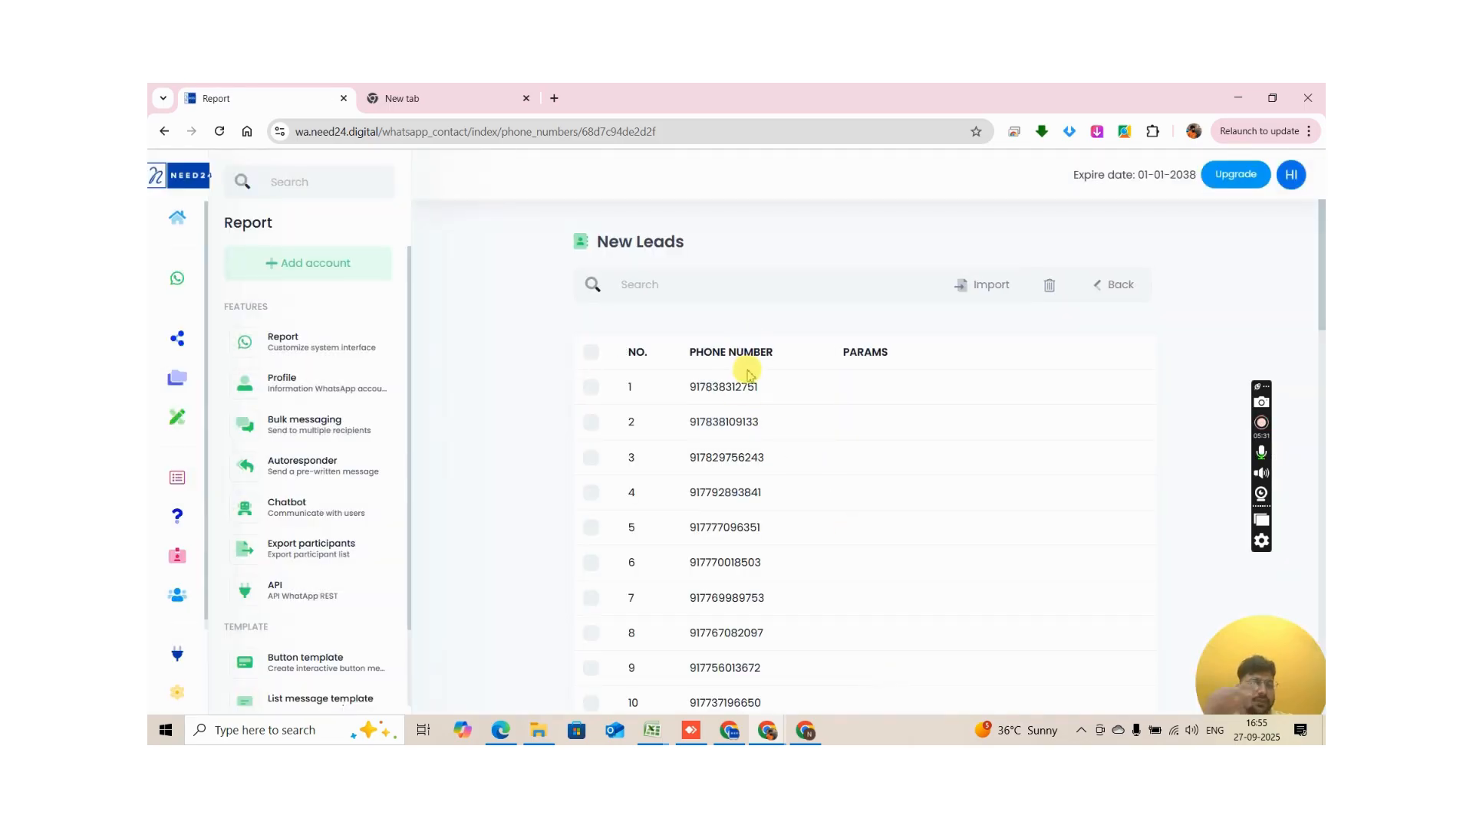
scroll(767, 429, "down", 12)
scroll(759, 454, "down", 6)
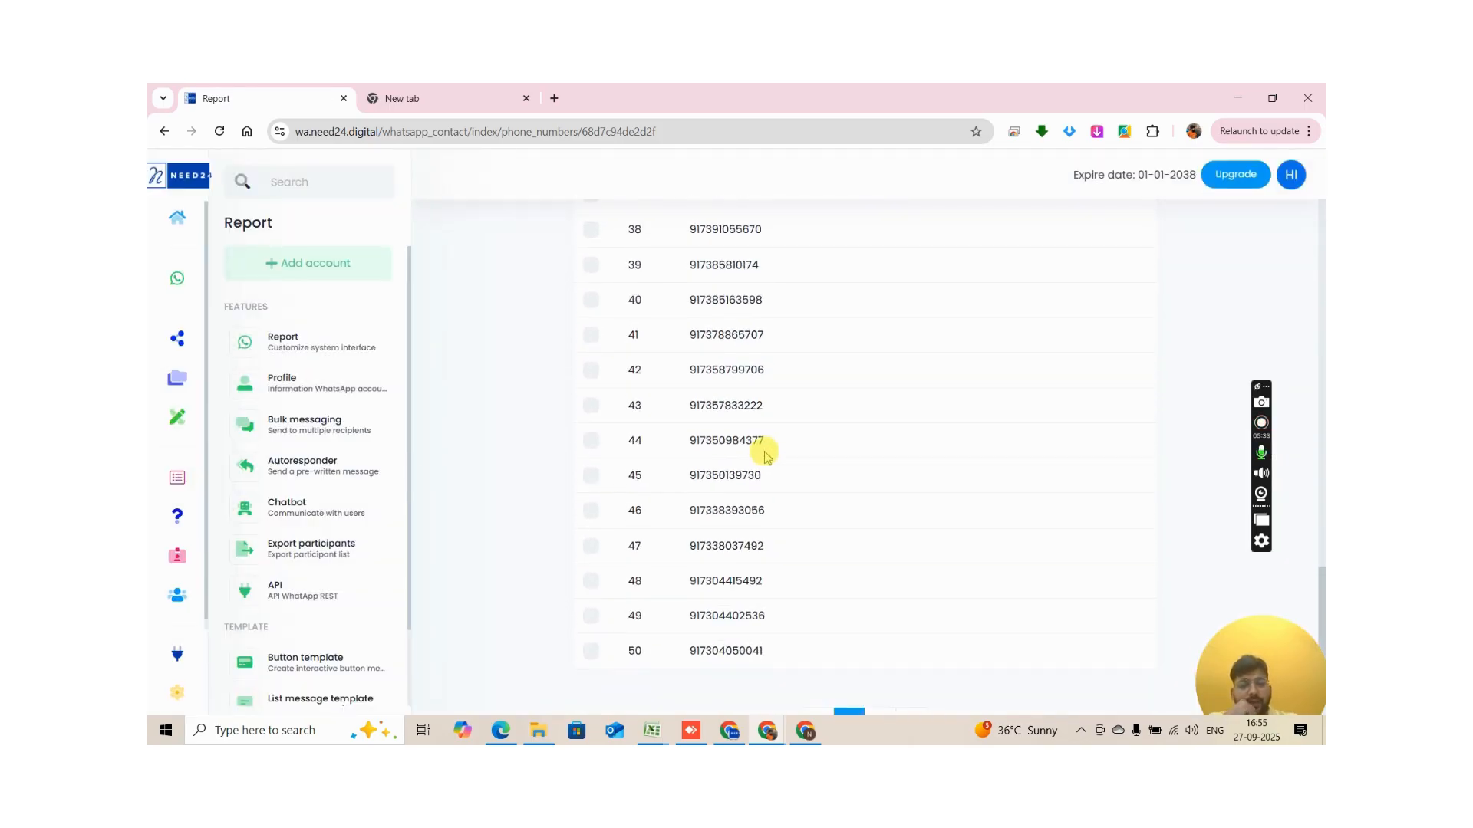
scroll(778, 452, "up", 20)
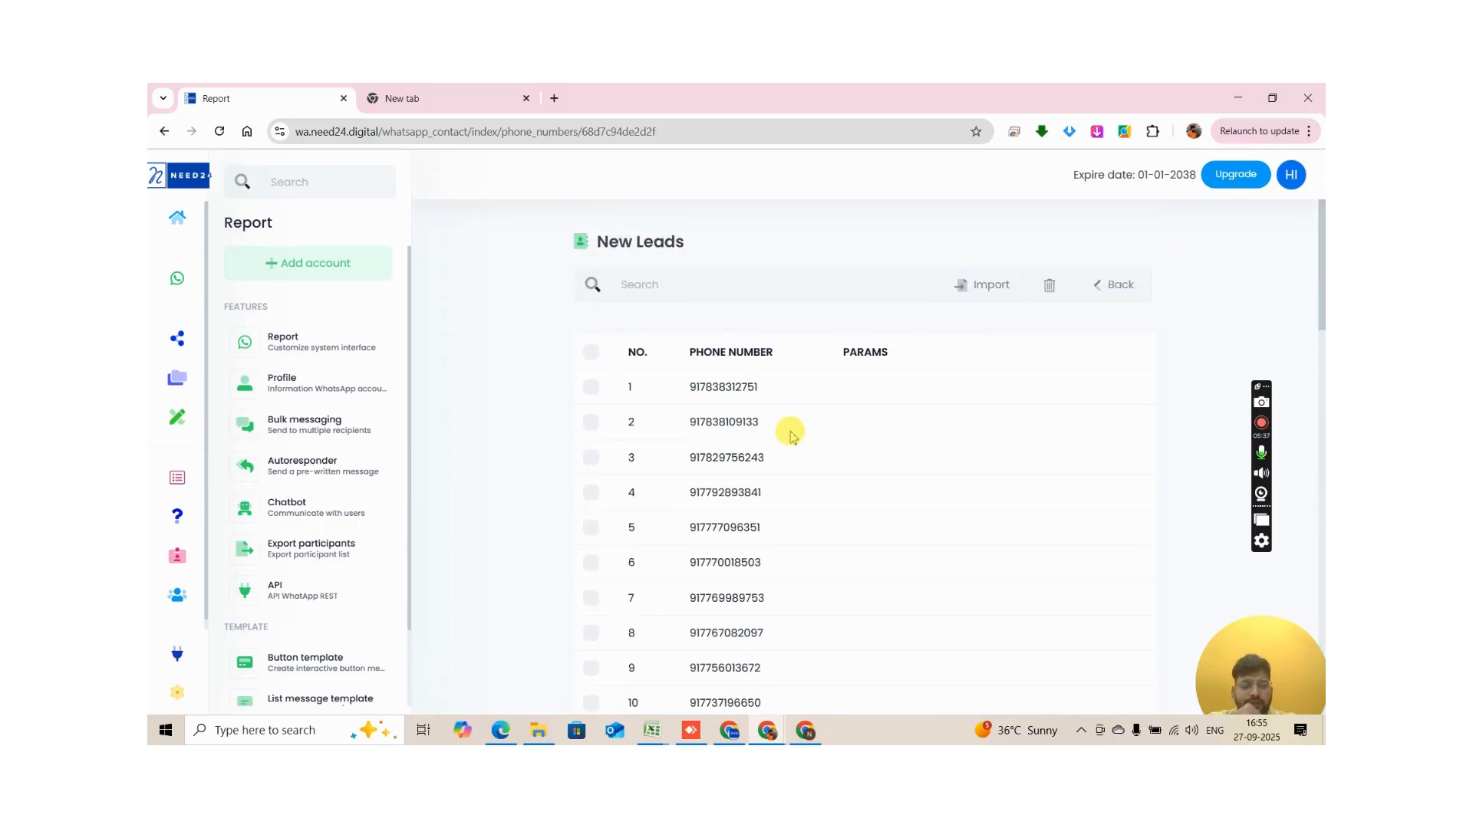
Step: Download the example CSV template from the contact import dialog and open the downloaded csv_template (1).csv
left_click(985, 286)
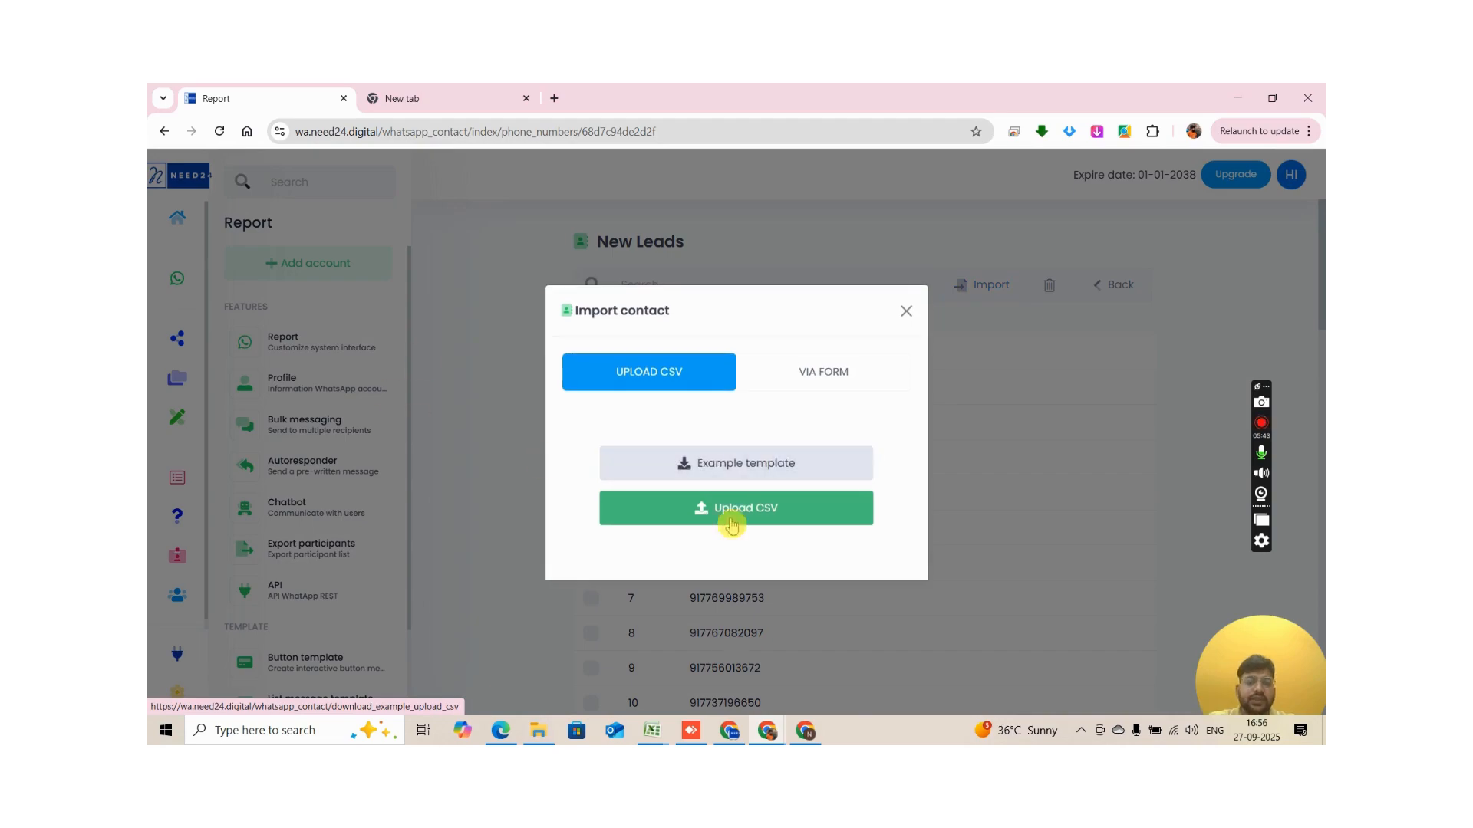
left_click(725, 471)
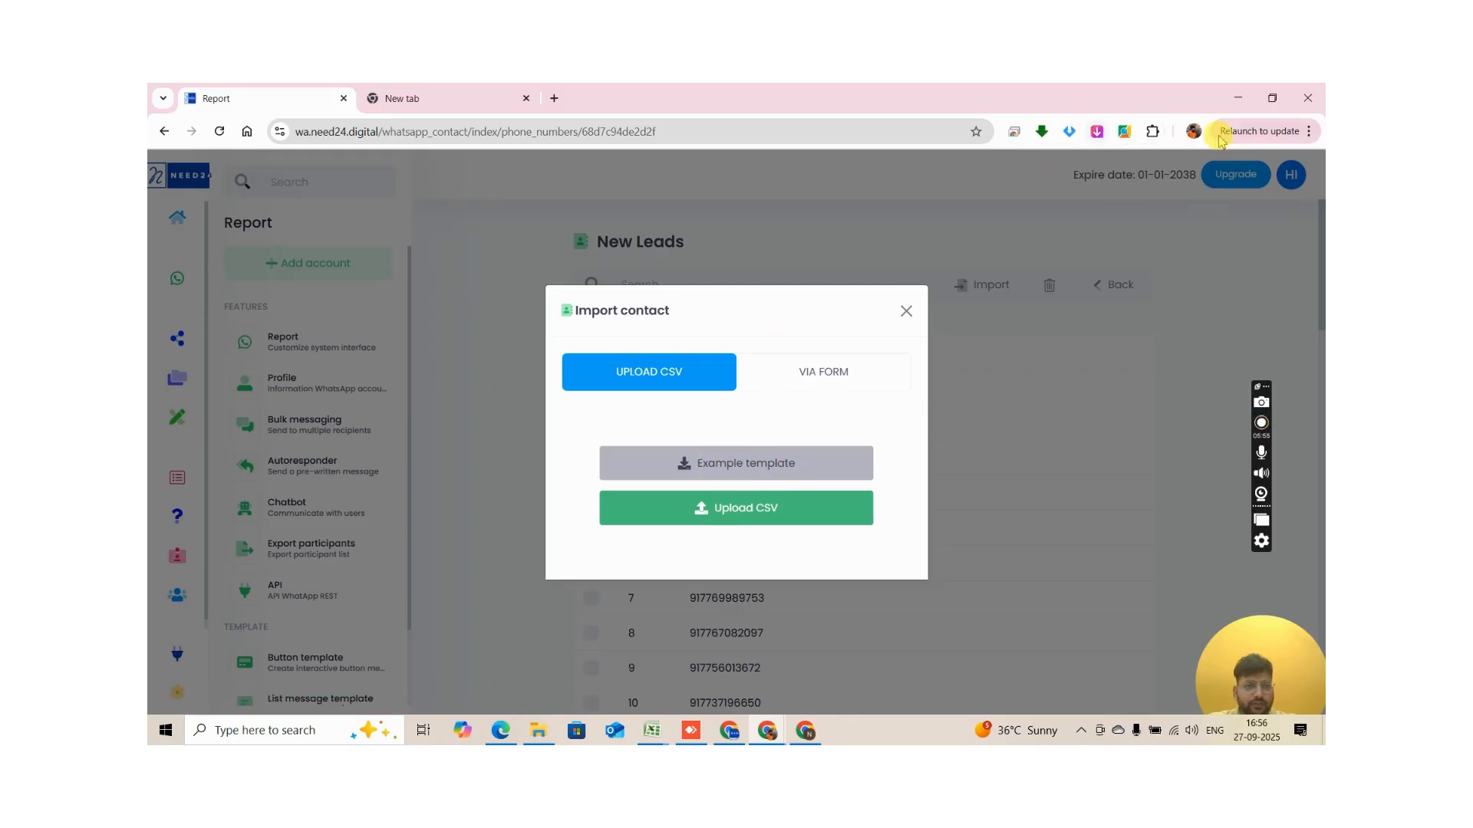
left_click(1194, 133)
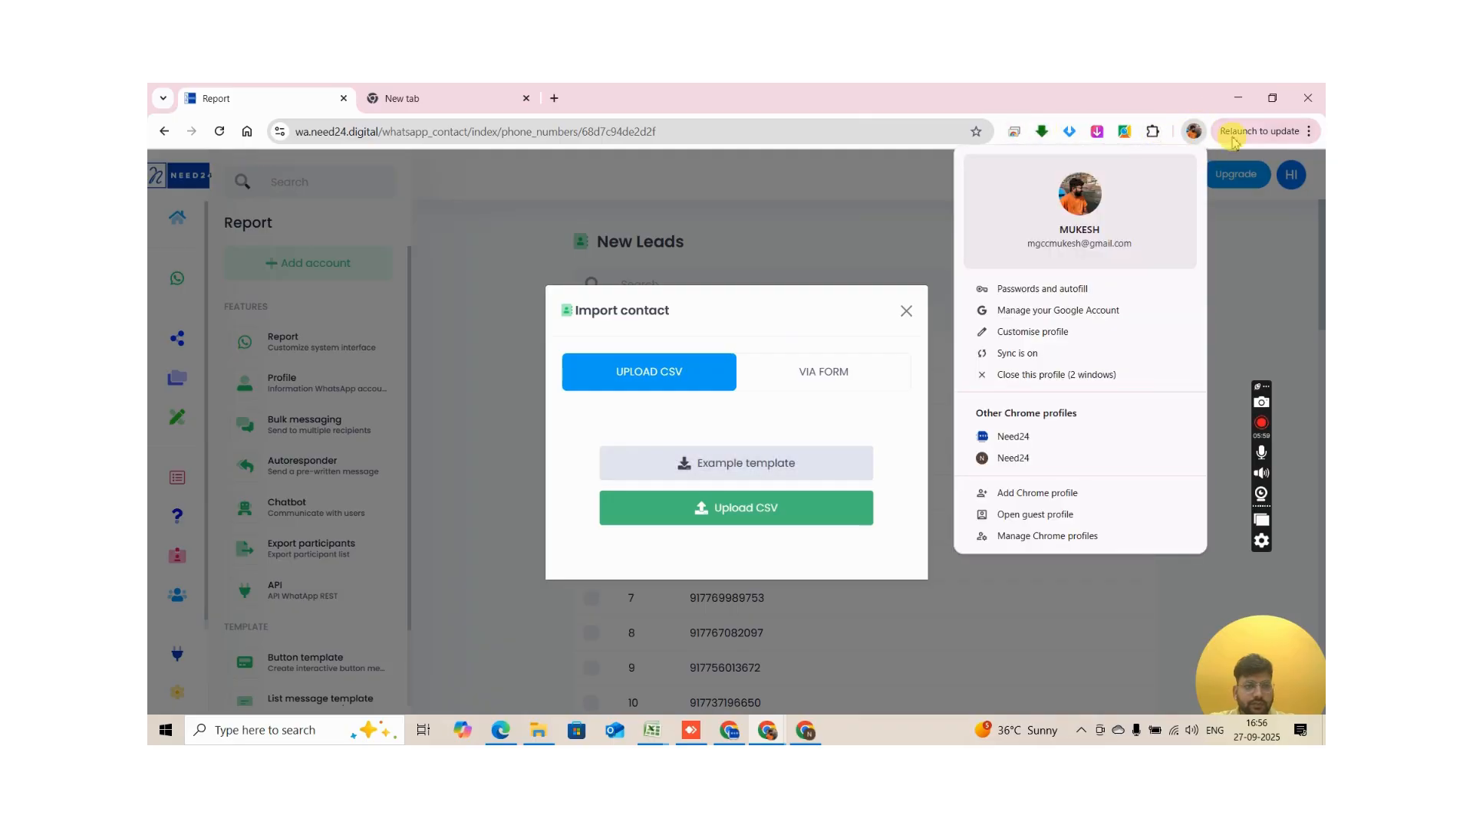
left_click(860, 654)
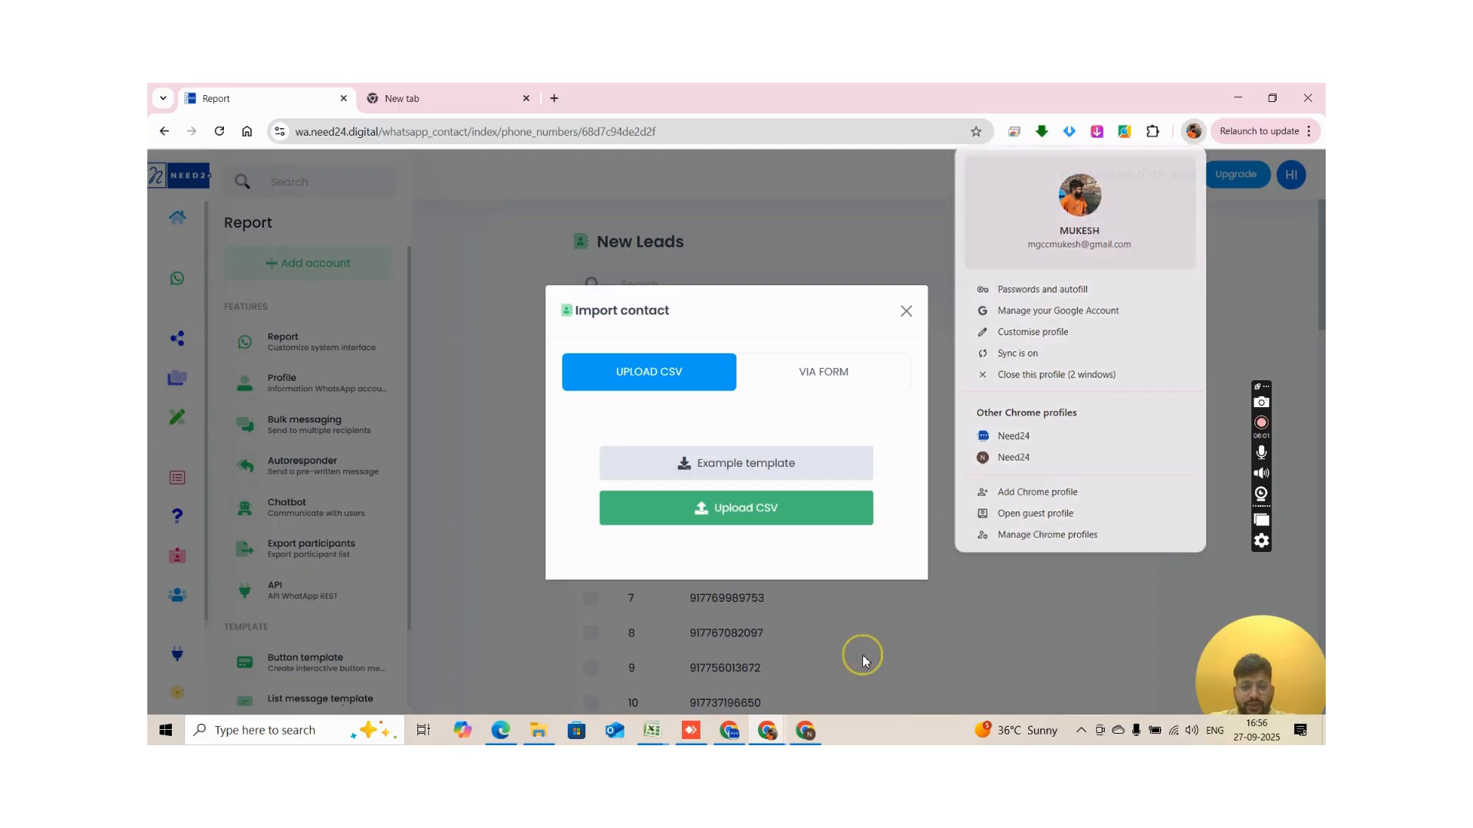
left_click(1166, 131)
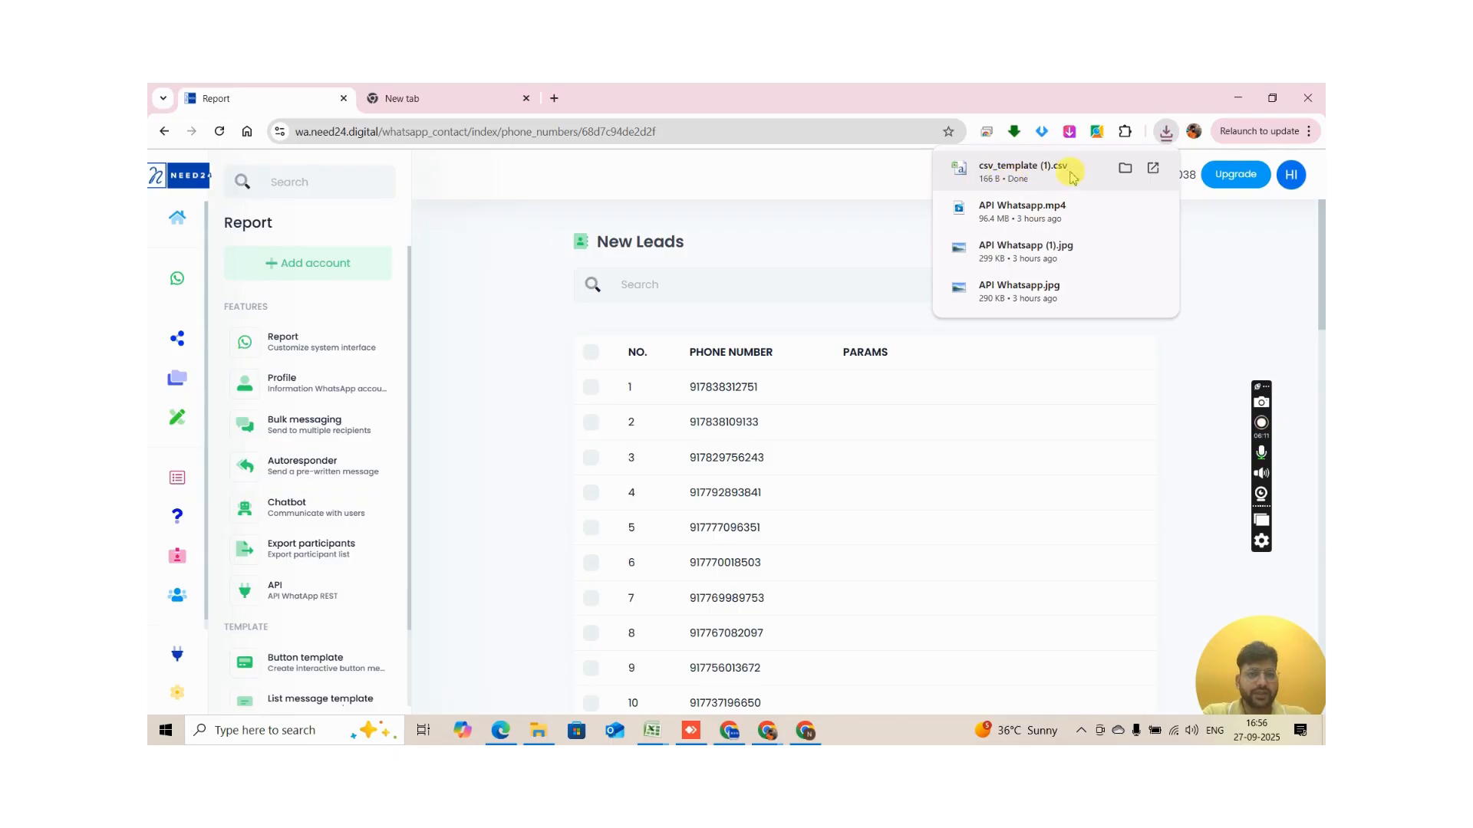
left_click(1020, 171)
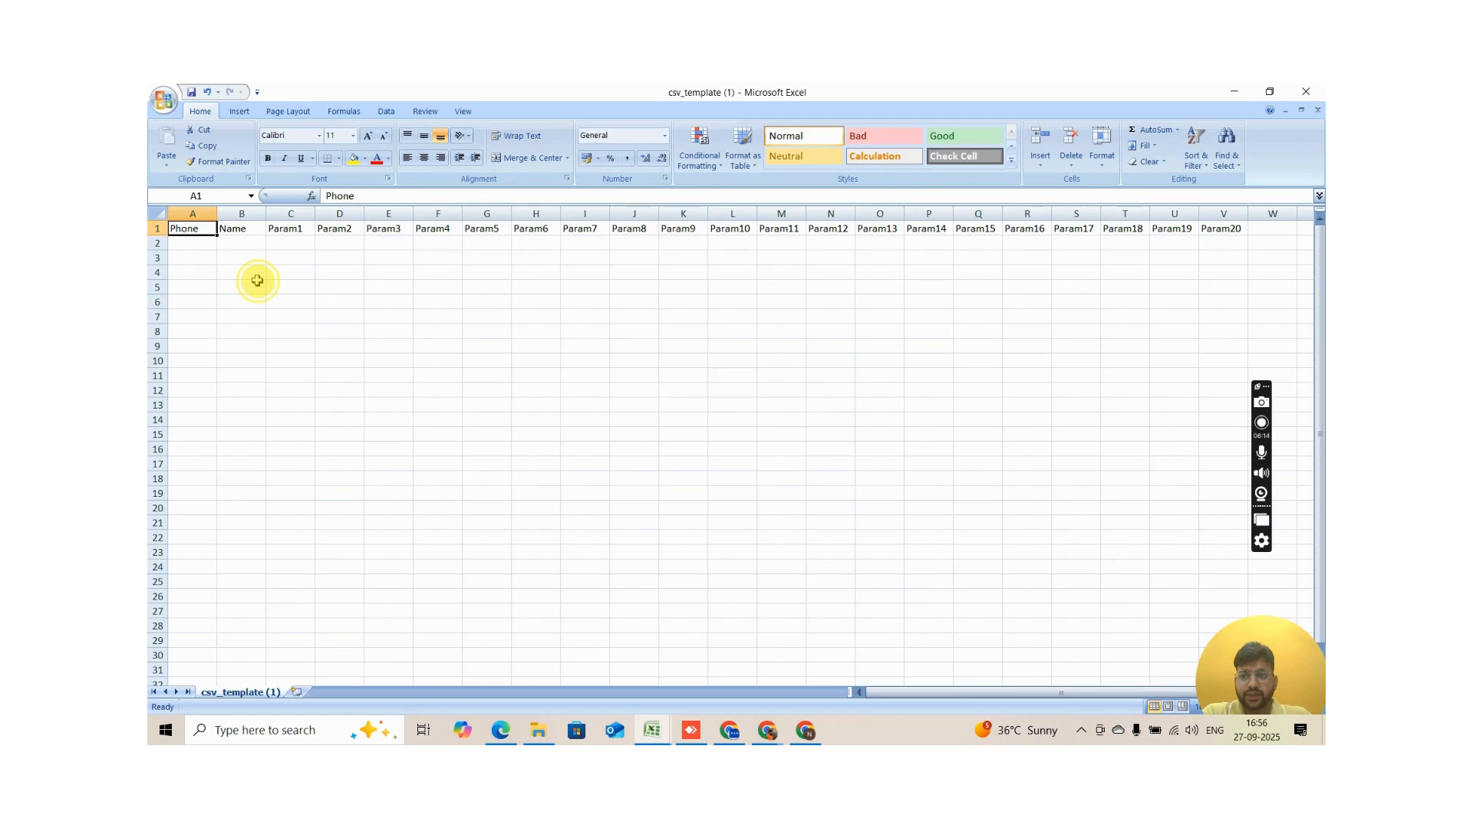
Step: Examine the template's header row, going through the Phone, Name and Param columns
key("Down")
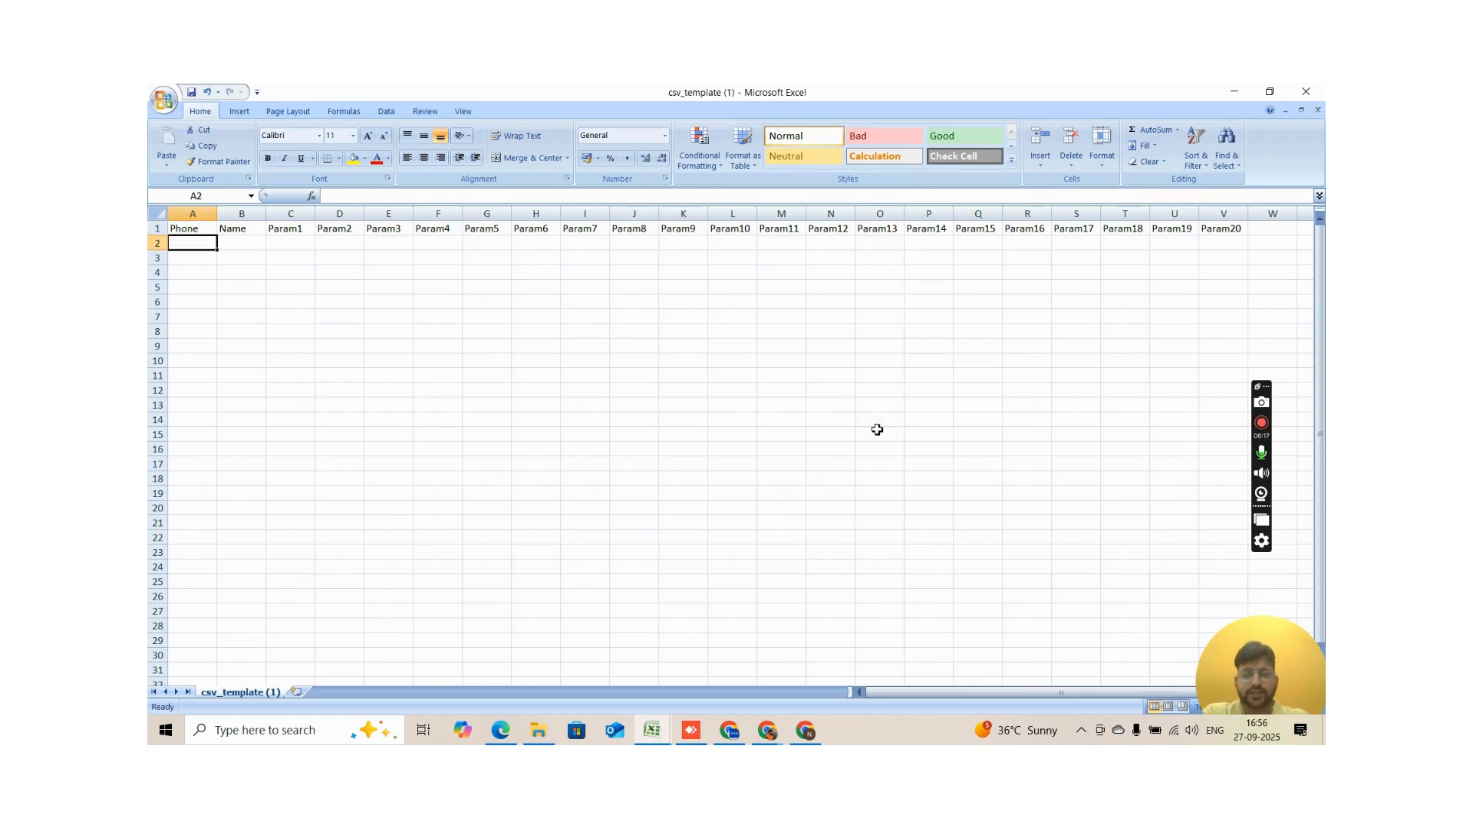
key("Up")
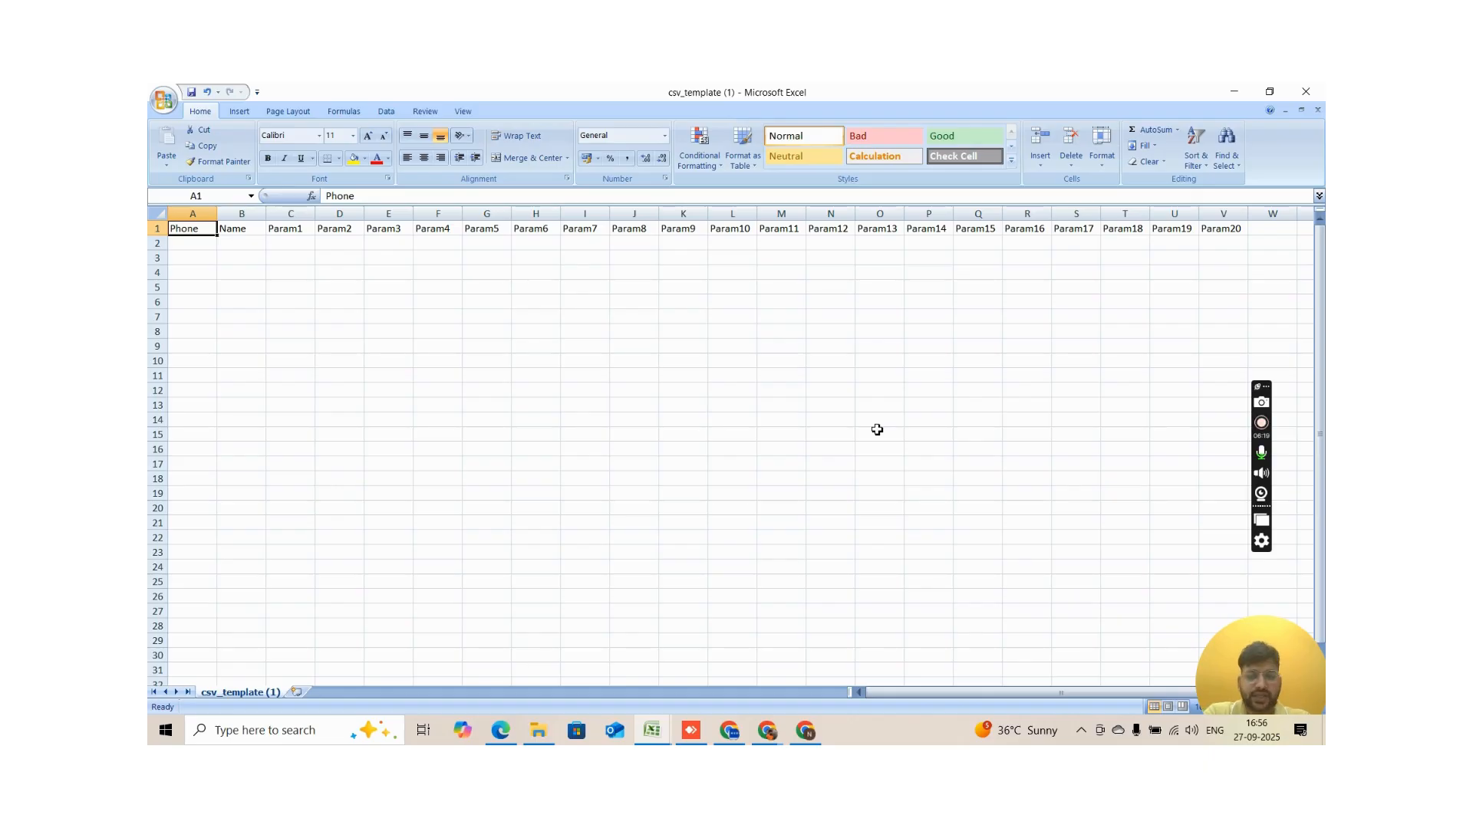
key("Right")
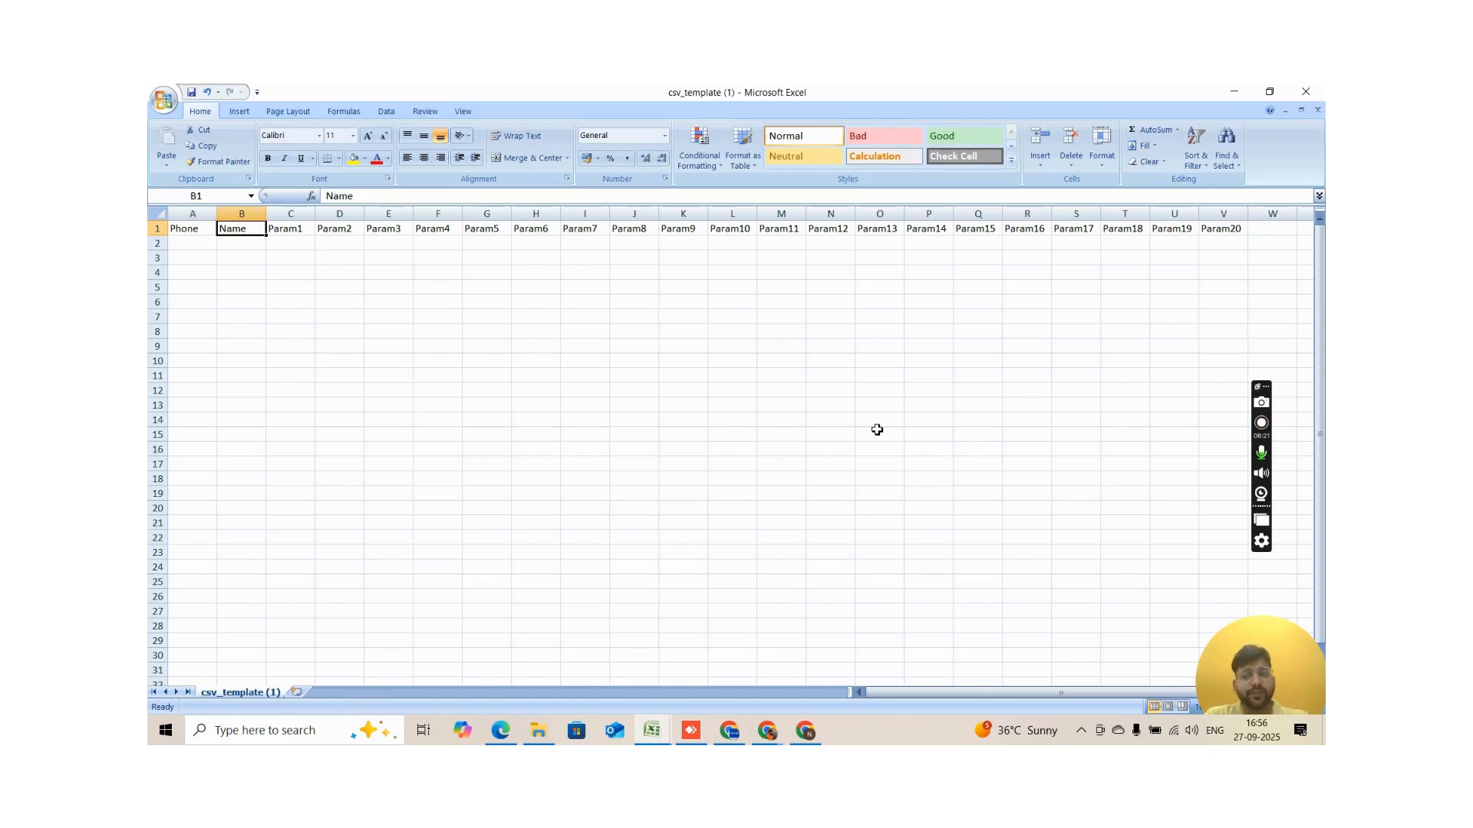
key("Right")
key("Right")
key("Right")
key("Right")
key("Right")
key("Right")
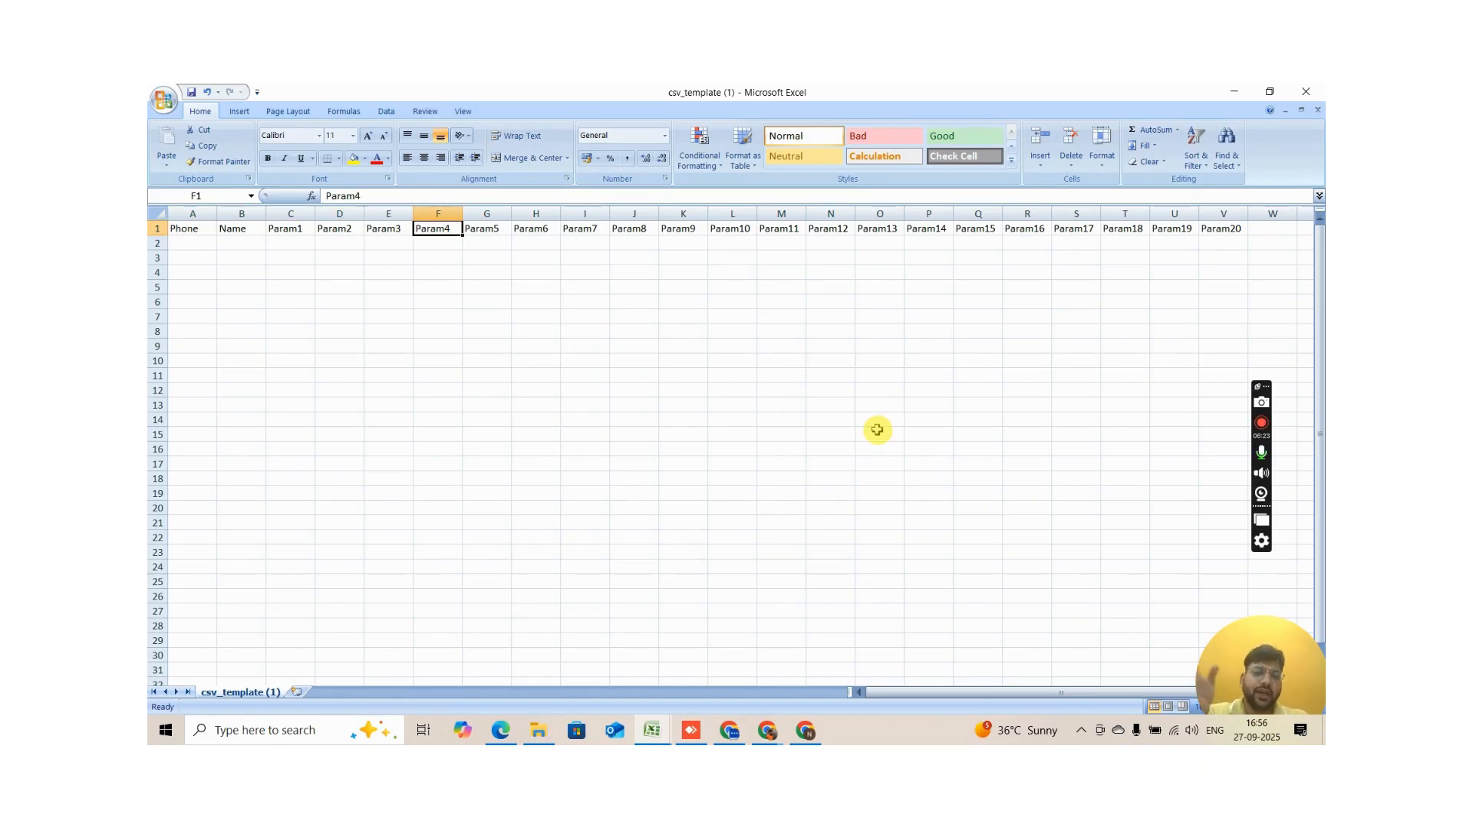
key("Right")
key("Right")
key("Right")
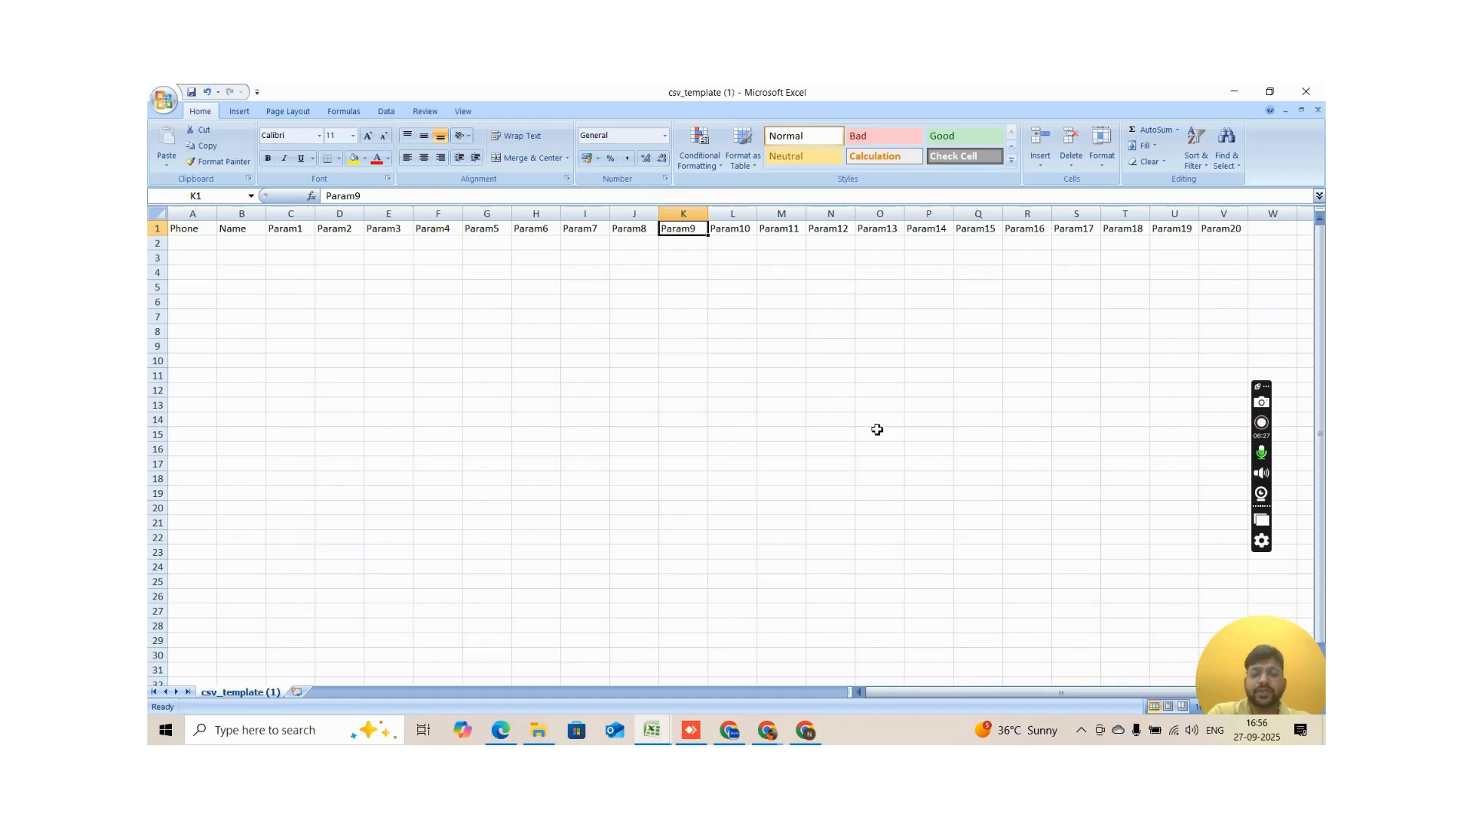
key("Left")
key("Left")
key("Left")
key("Left")
key("Left")
key("Left")
key("Left")
key("Left")
key("Left")
key("Left")
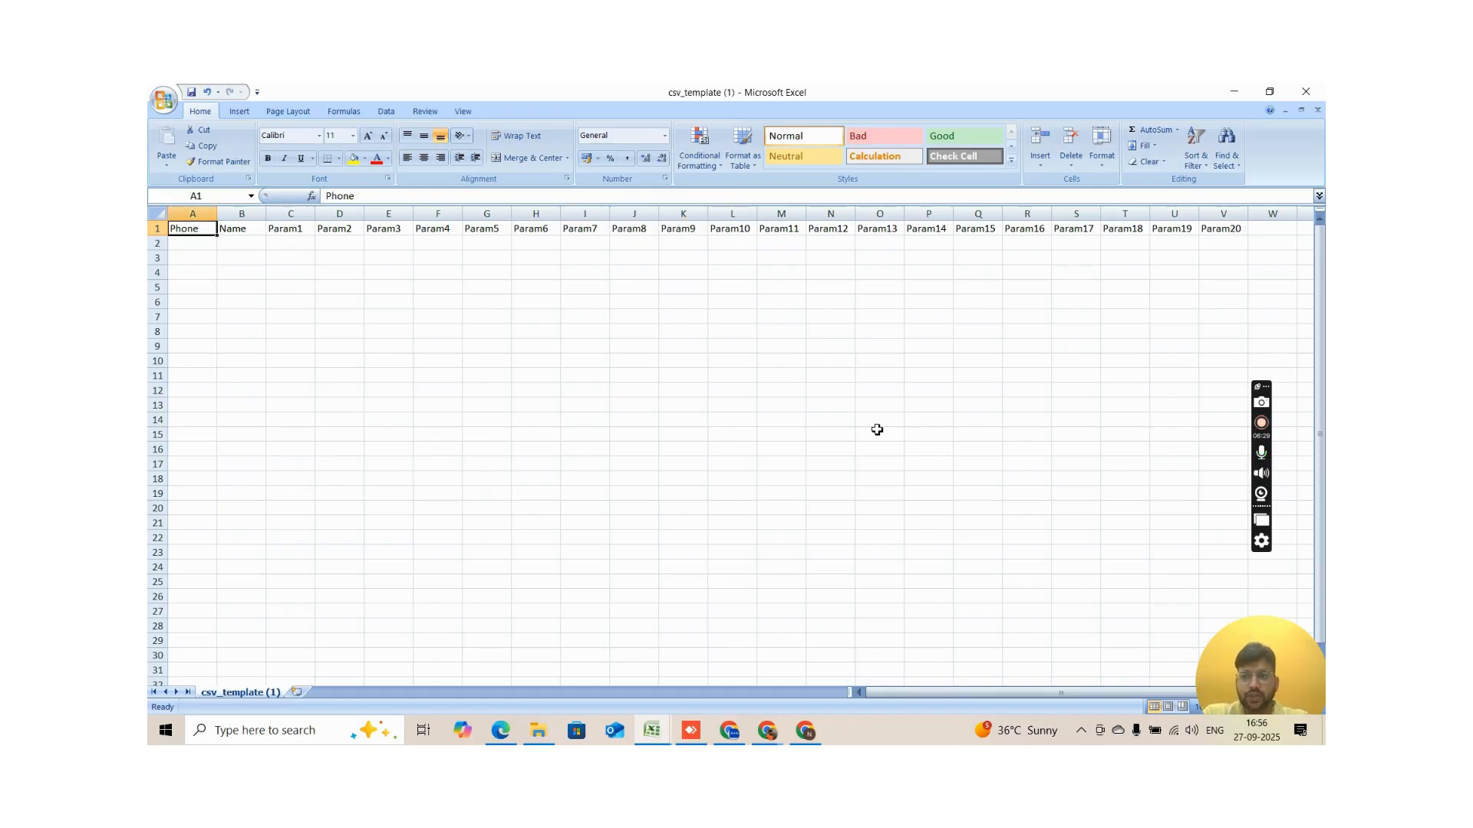
key("Down")
key("Up")
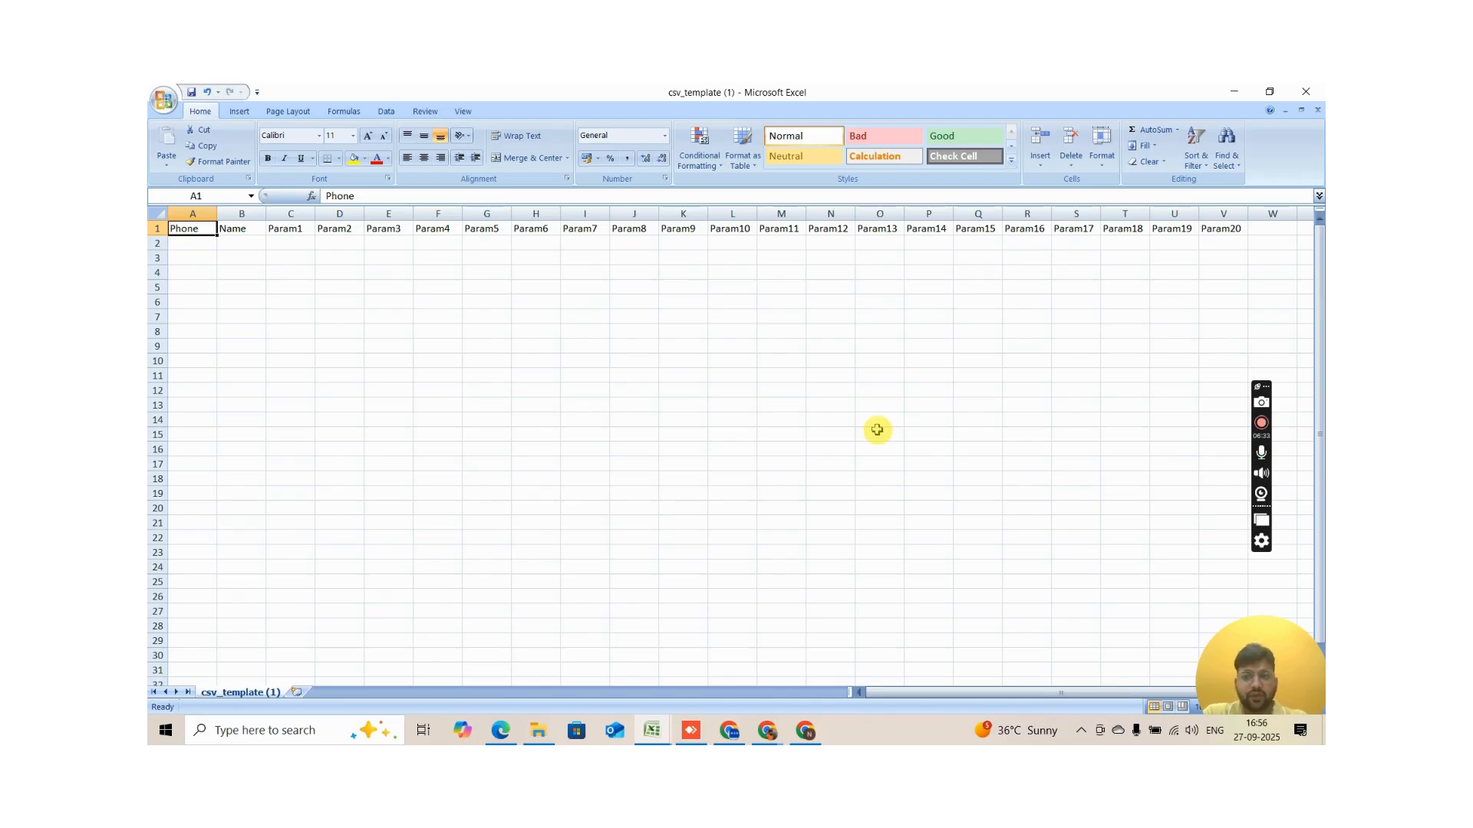
key("Right")
key("Right")
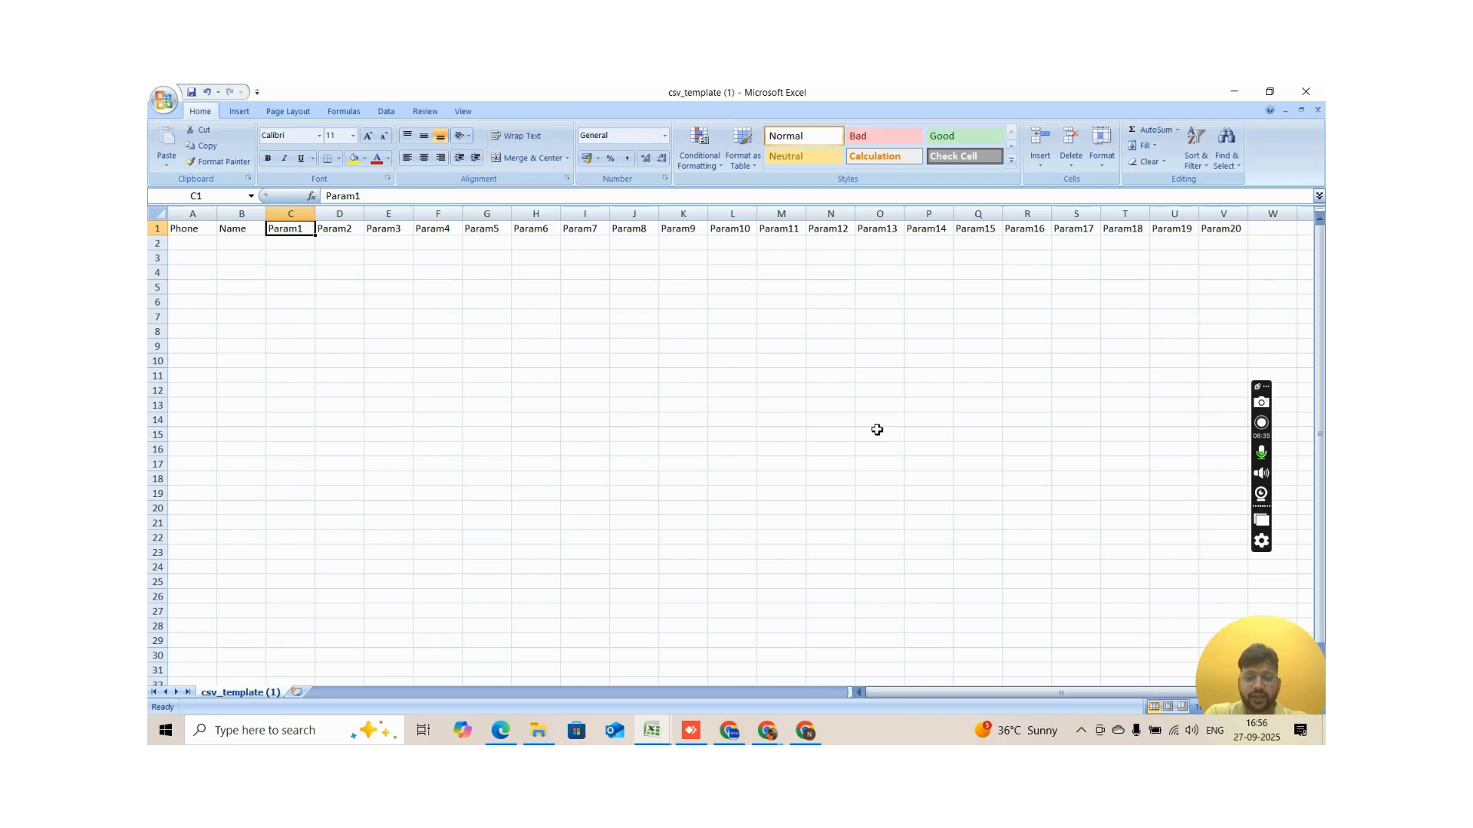
Step: Switch to the 15k new leads workbook, delete rows 2 to 96 and return to cell A1
key("alt+Tab")
key("alt+Tab")
key("alt+Tab")
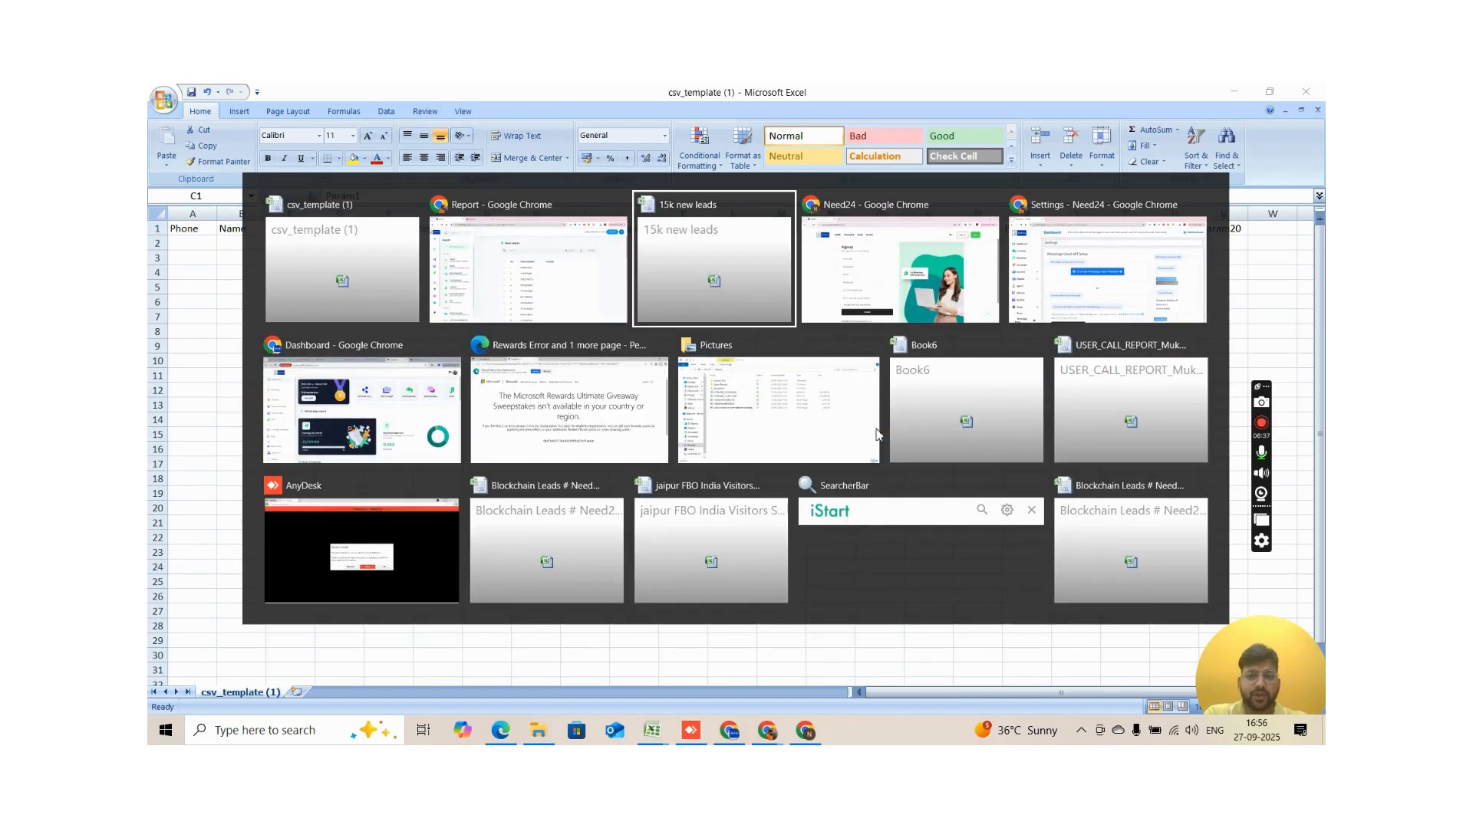
left_click(436, 245)
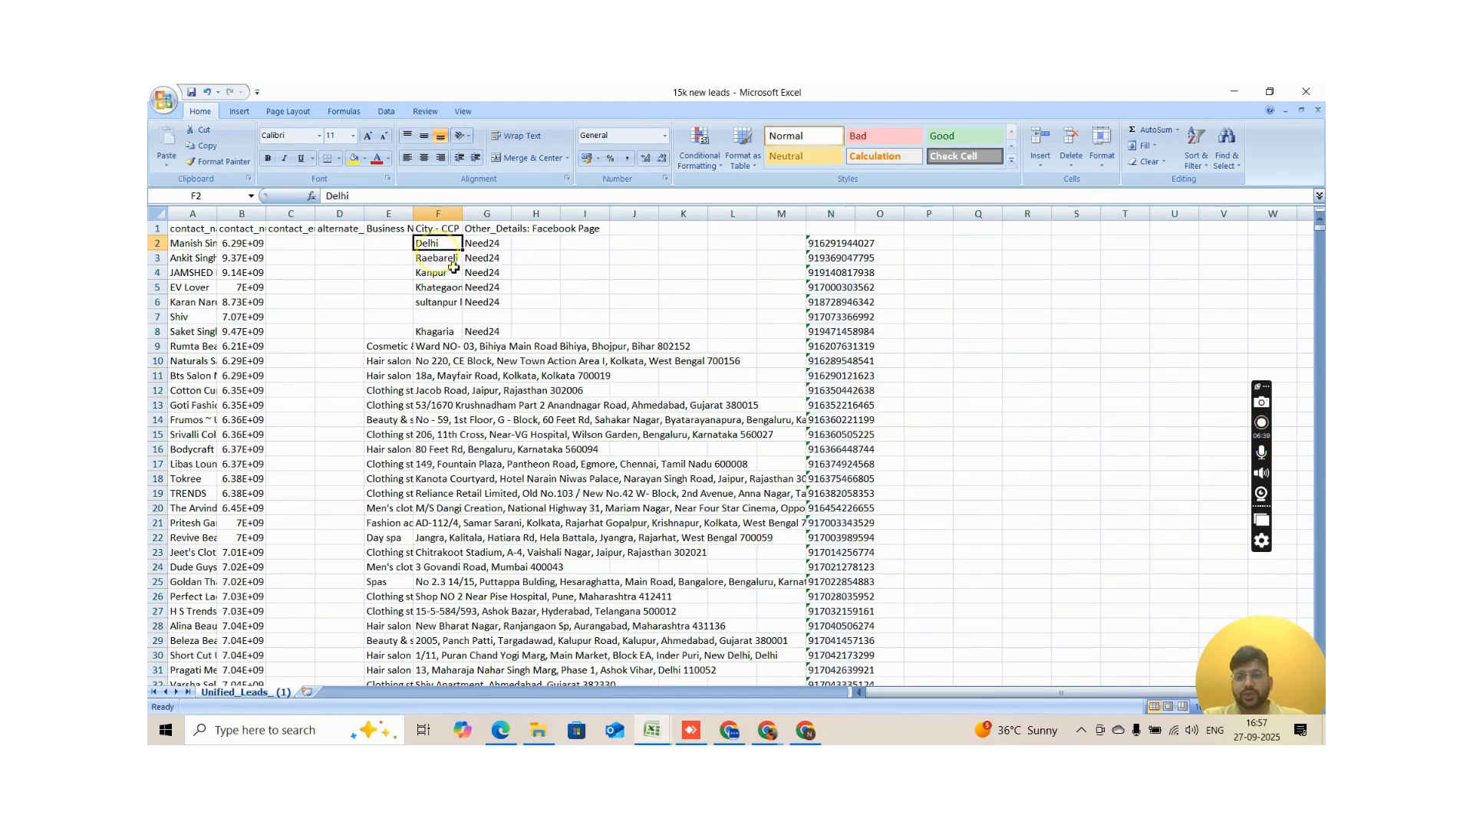
key("Right")
key("Right")
key("Right")
key("Right")
key("Right")
key("Right")
key("Right")
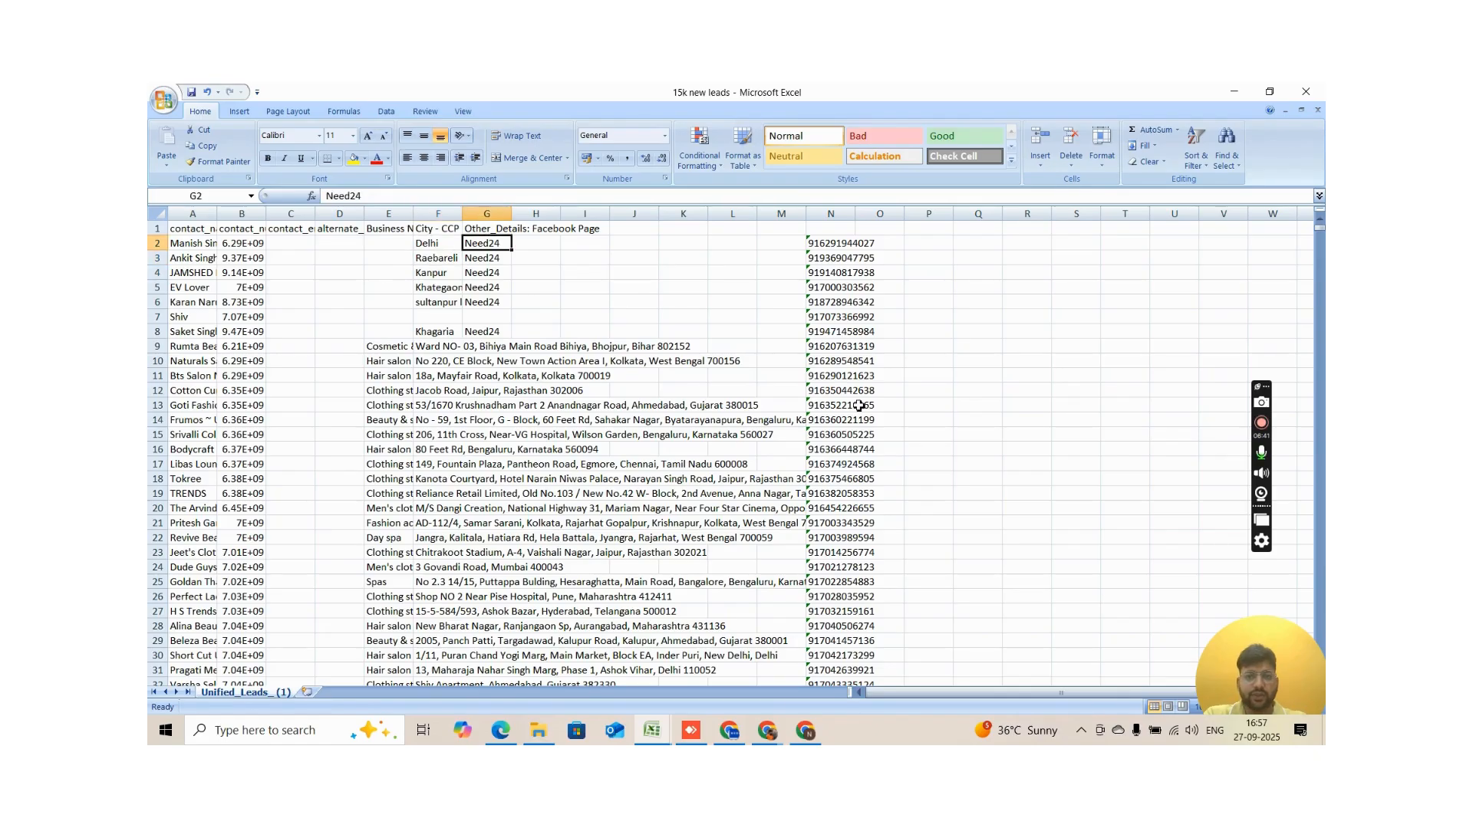
key("Right")
key("ctrl+Down")
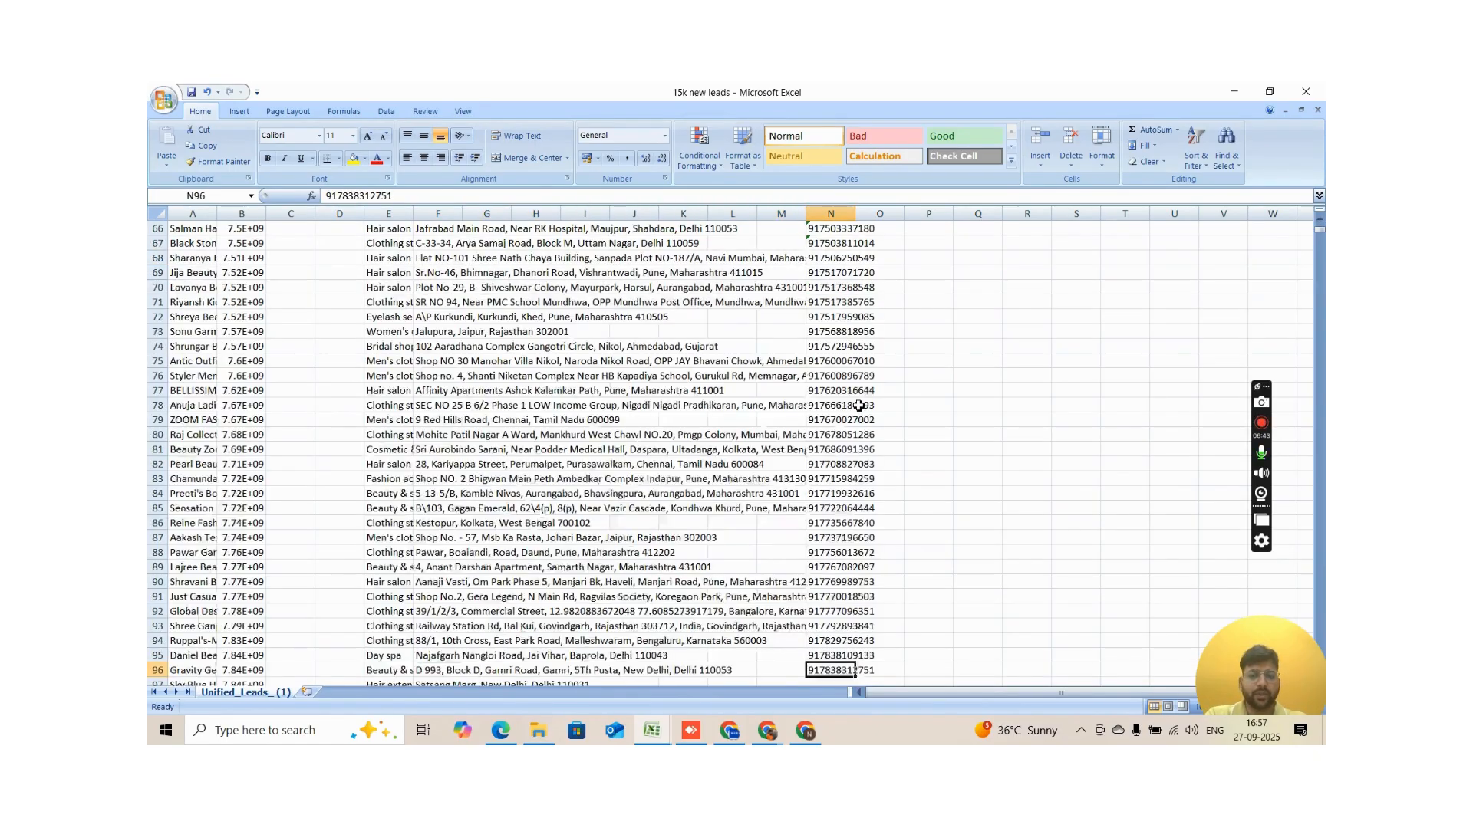
key("ctrl+shift+Up")
key("ctrl+minus")
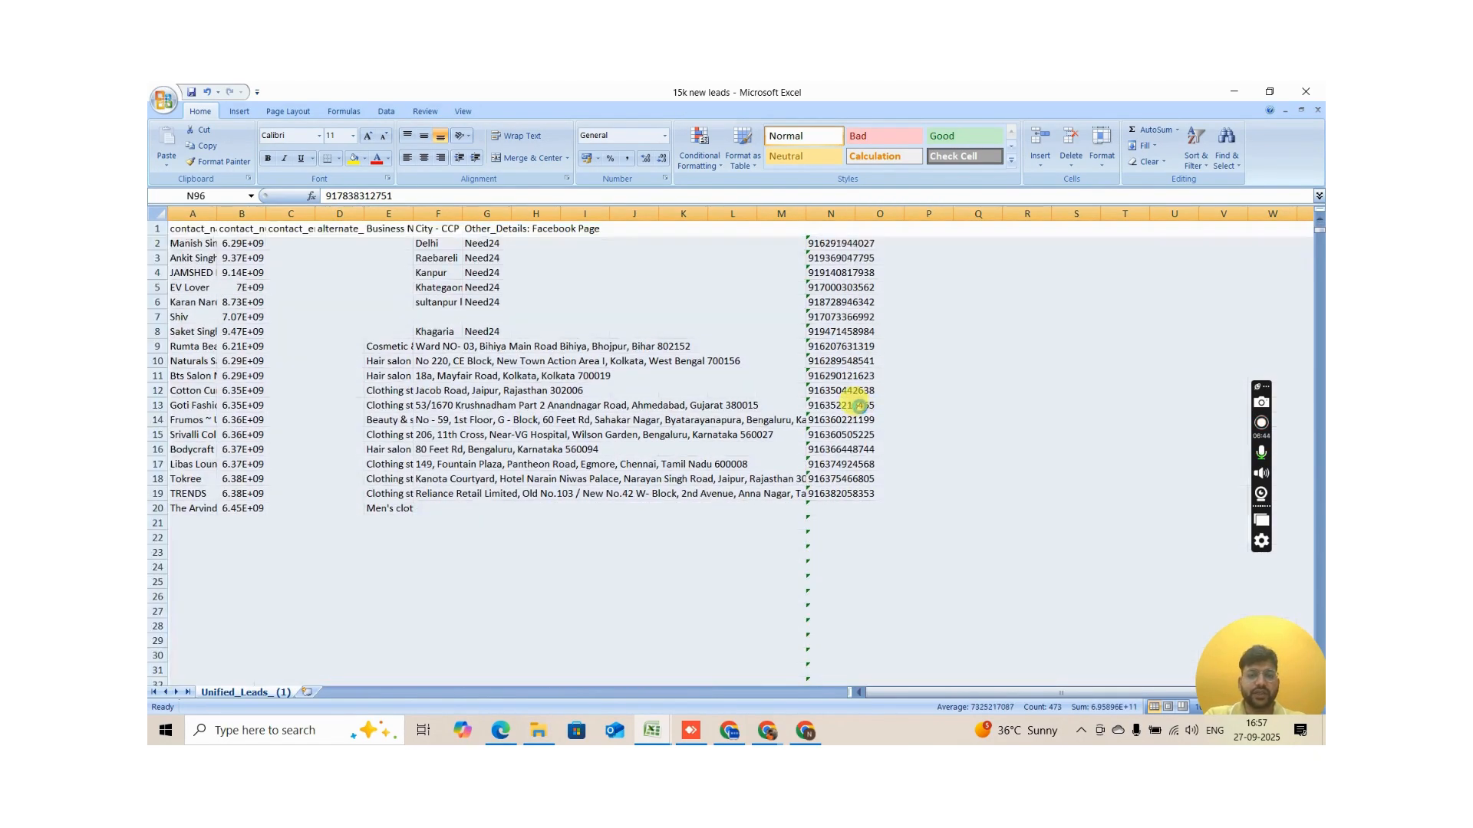
key("ctrl+Up")
key("ctrl+Left")
key("ctrl+Left")
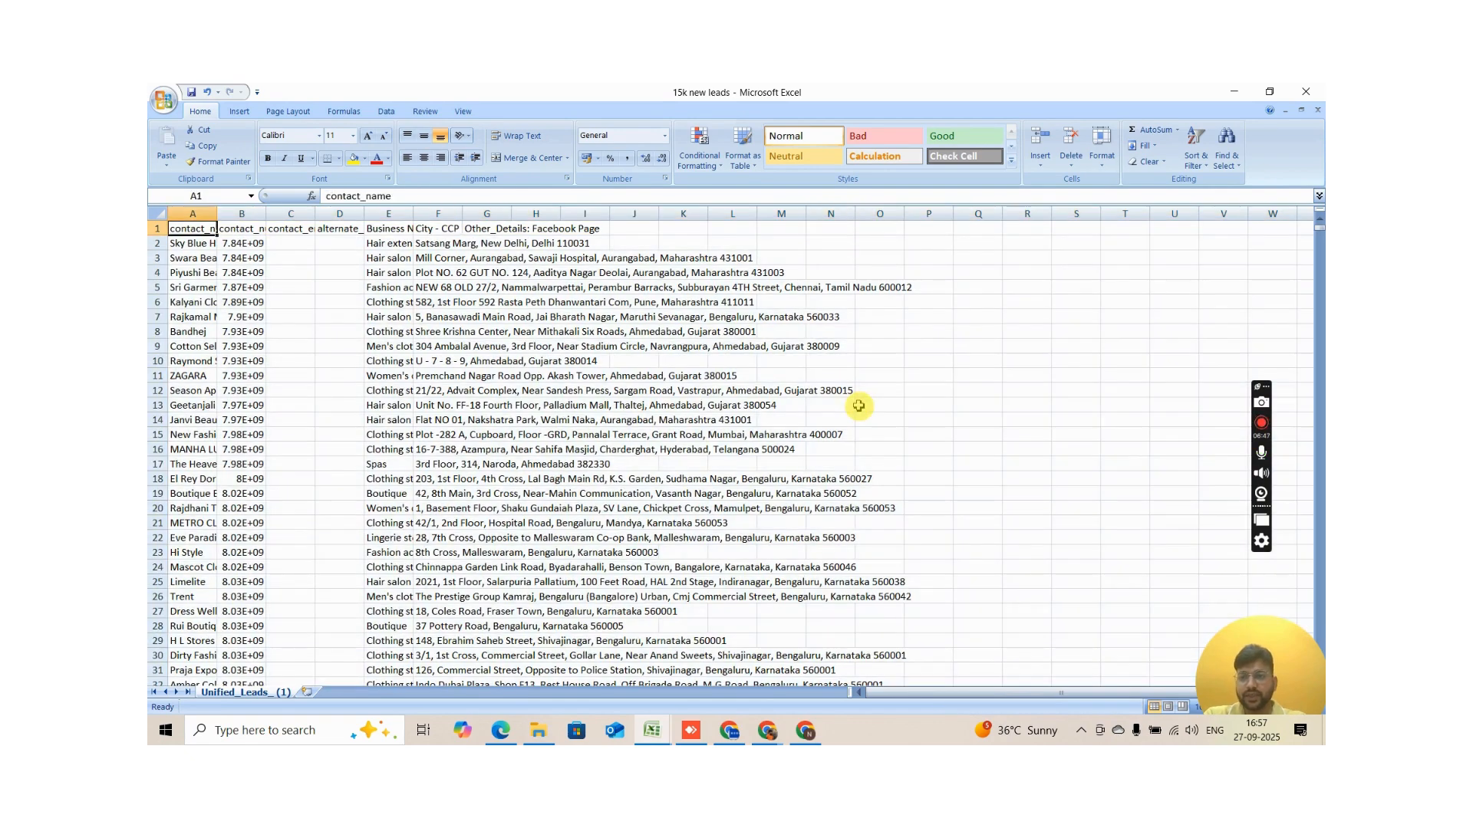
Step: Examine the name, number and email columns of the first lead in the 15k new leads sheet
key("Down")
key("Right")
key("Right")
key("Right")
key("Right")
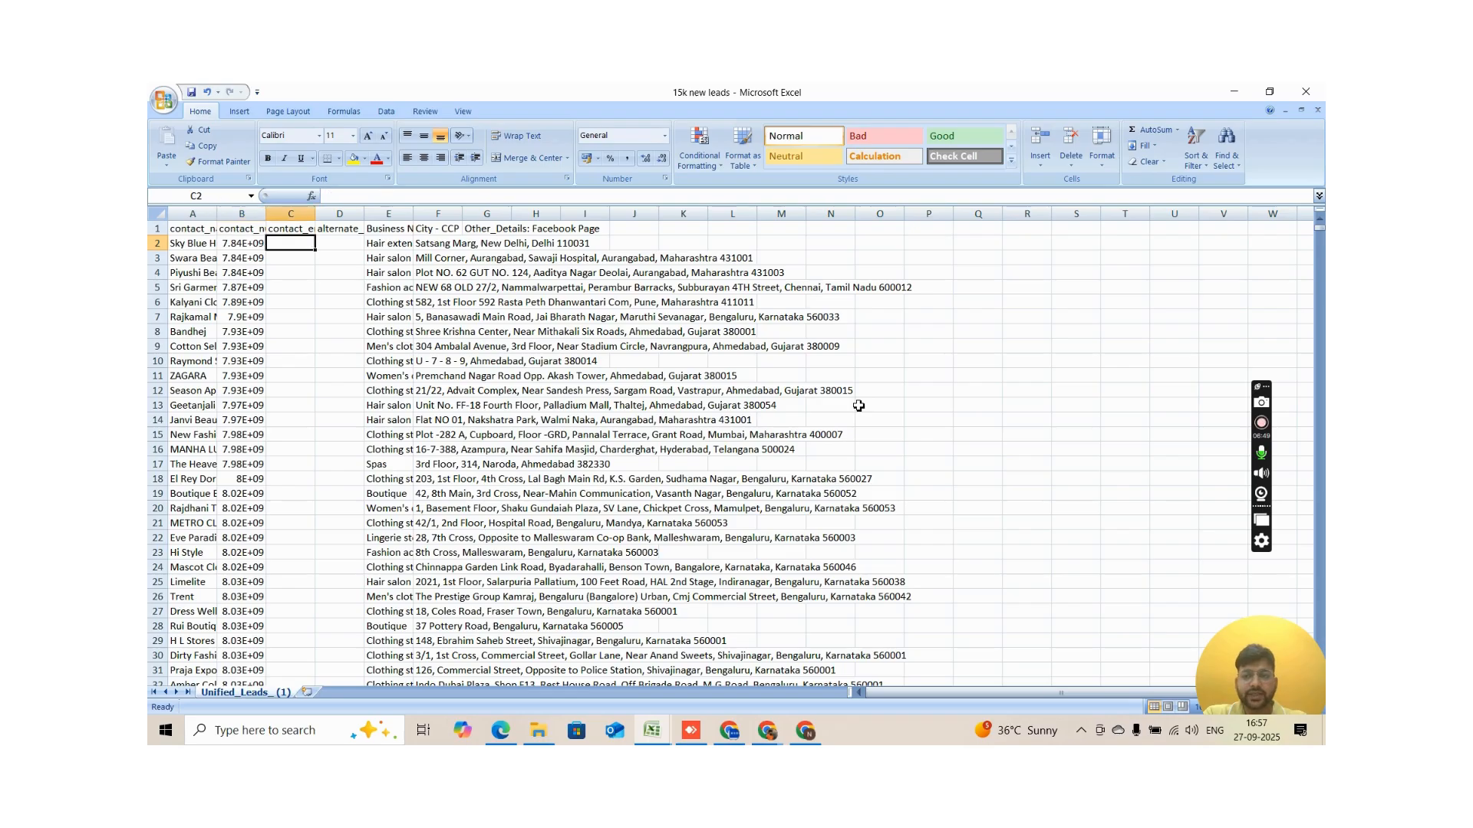
key("Left")
key("Left")
key("Left")
key("Left")
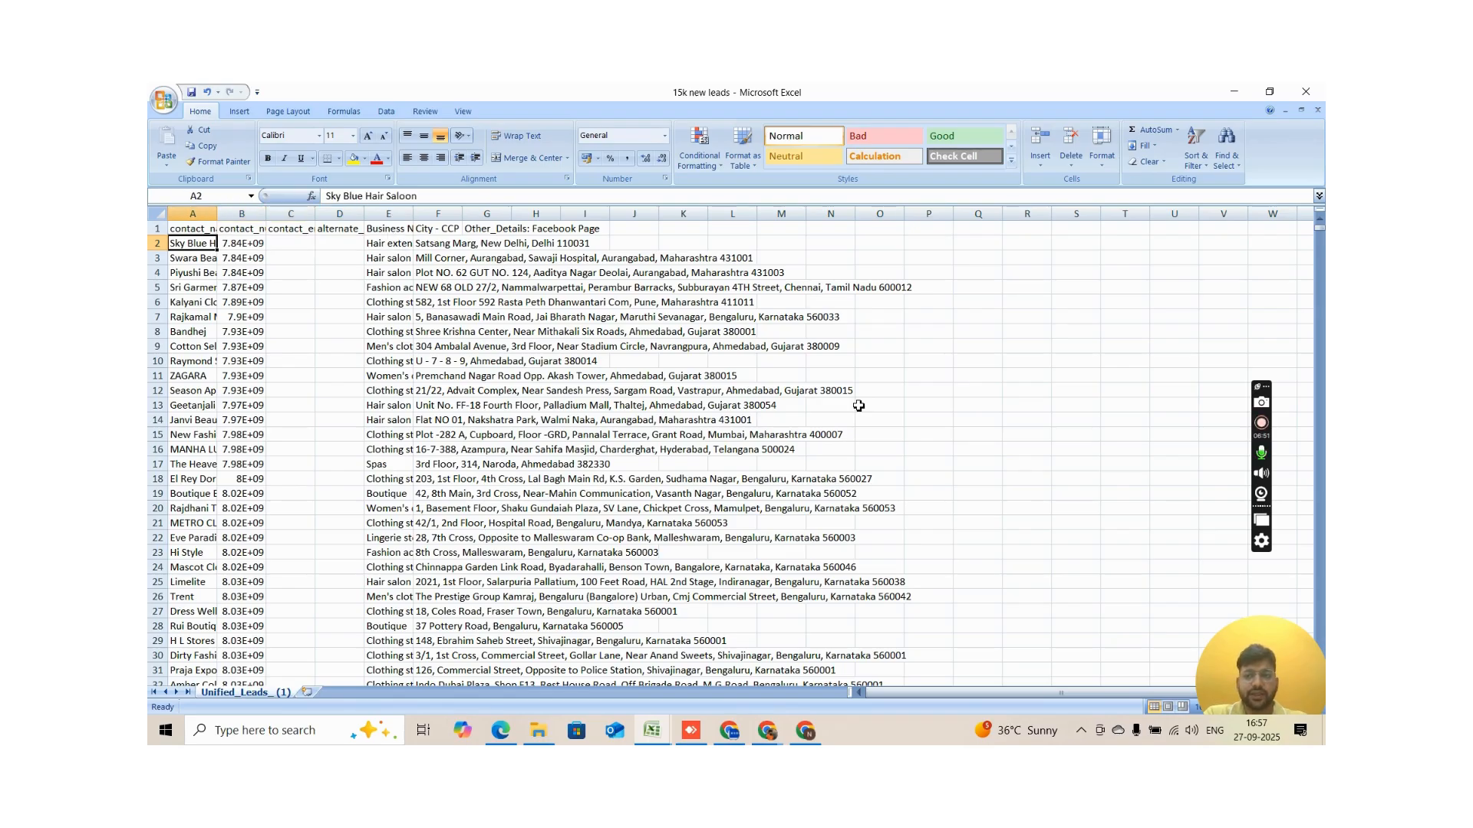
key("Up")
key("Down")
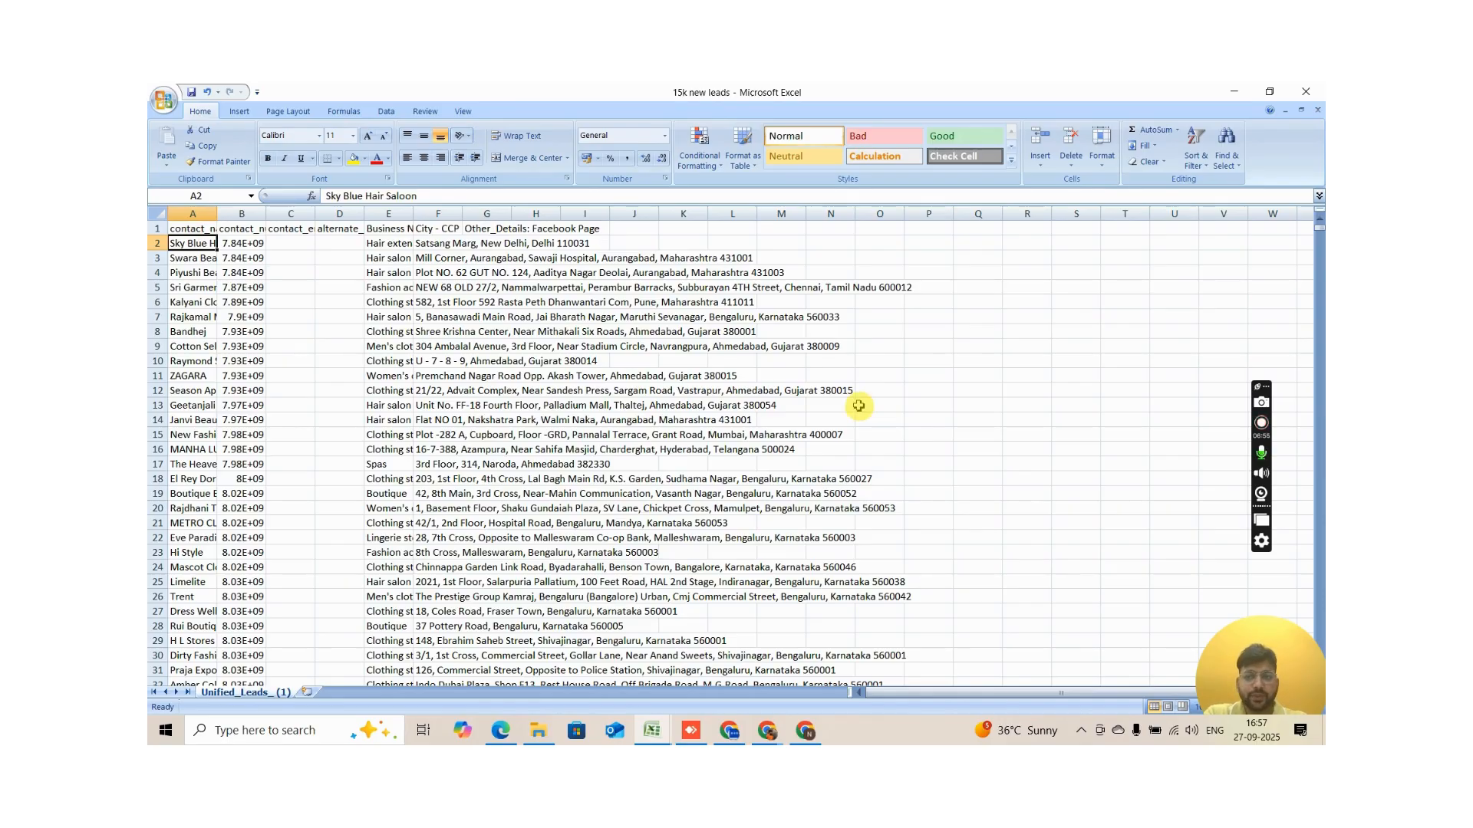
Step: Copy the number through business type columns for the first 100 leads, range B2:E101
key("Right")
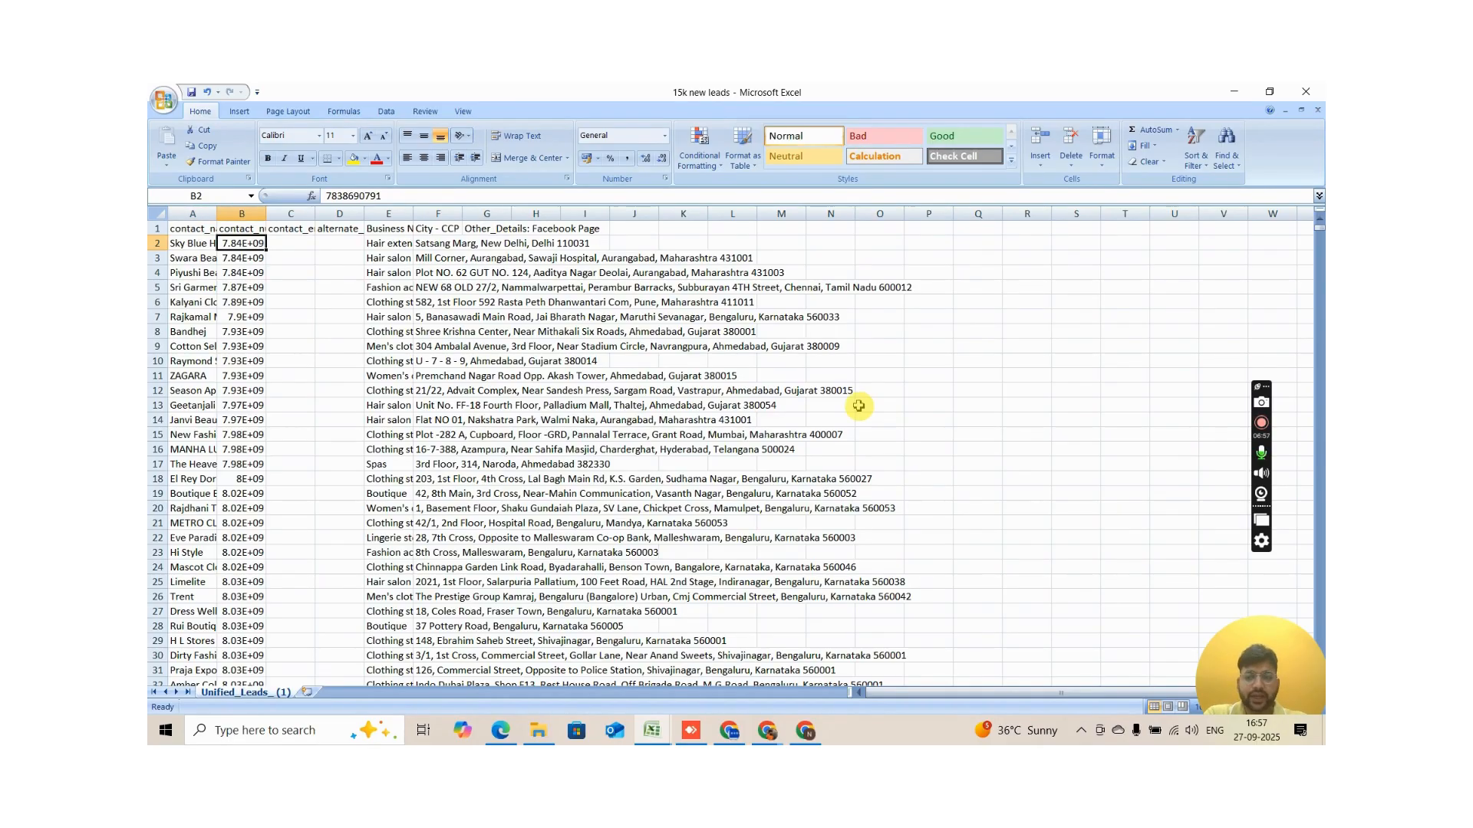
key("shift+Down")
key("shift+Down")
key("shift+Down")
key("shift+Down")
key("shift+Down")
key("shift+Down")
key("shift+Down")
key("shift+Down")
key("shift+Down")
key("shift+Down")
key("shift+Down")
key("shift+Down")
key("shift+Down")
key("shift+Down")
key("shift+Down")
key("shift+Down")
key("shift+Down")
key("shift+Down")
key("shift+Down")
key("shift+Down")
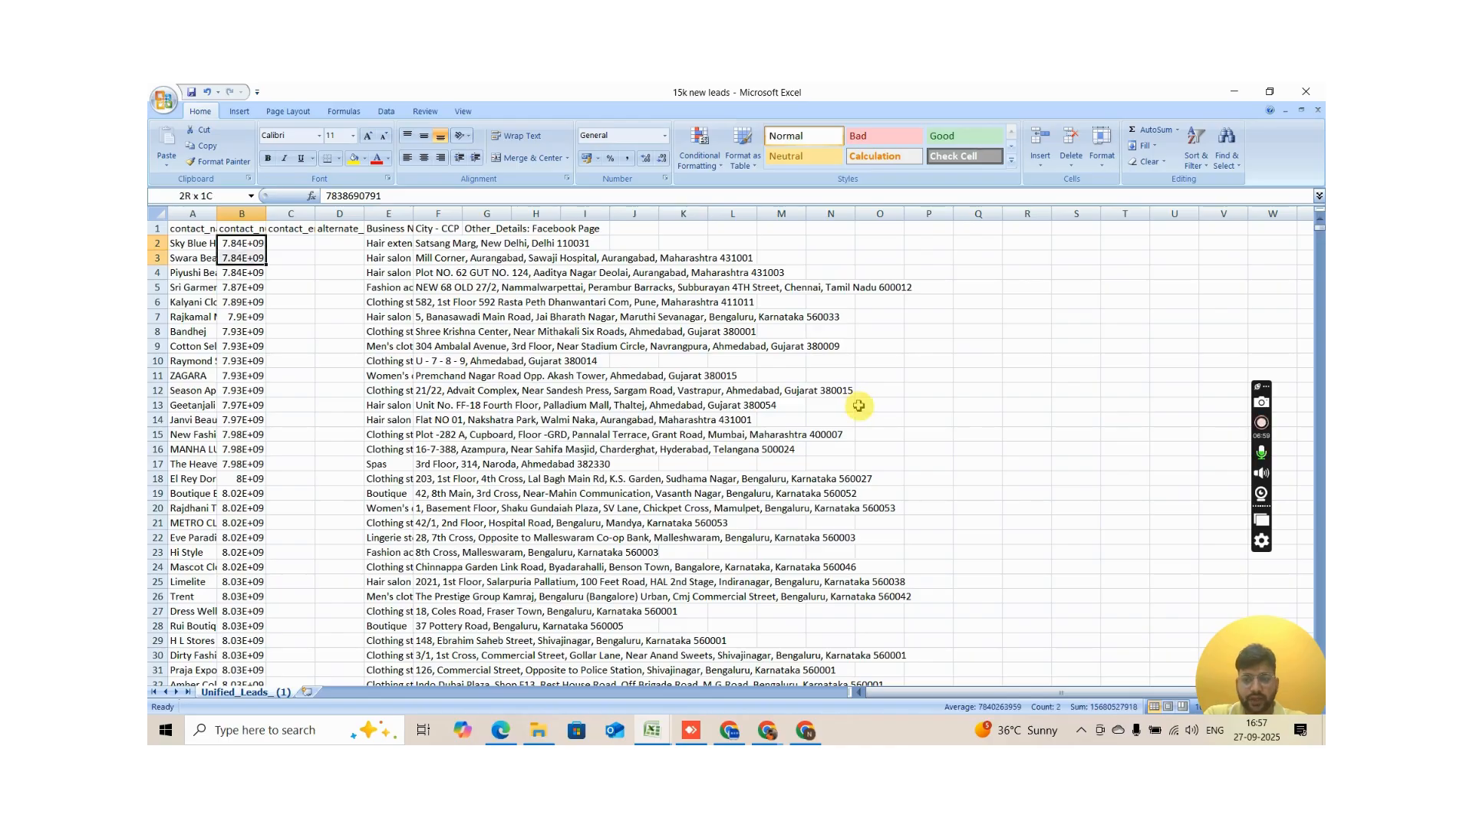
key("shift+Down")
key("shift+Down")
key("shift+Down")
key("shift+Down")
key("shift+Down")
key("shift+Down")
key("shift+Down")
key("shift+Down")
key("shift+Down")
key("shift+Down")
key("shift+Down")
key("shift+Down")
key("shift+Down")
key("shift+Down")
key("shift+Down")
key("shift+Down")
key("shift+Down")
key("shift+Down")
key("shift+Down")
key("shift+Down")
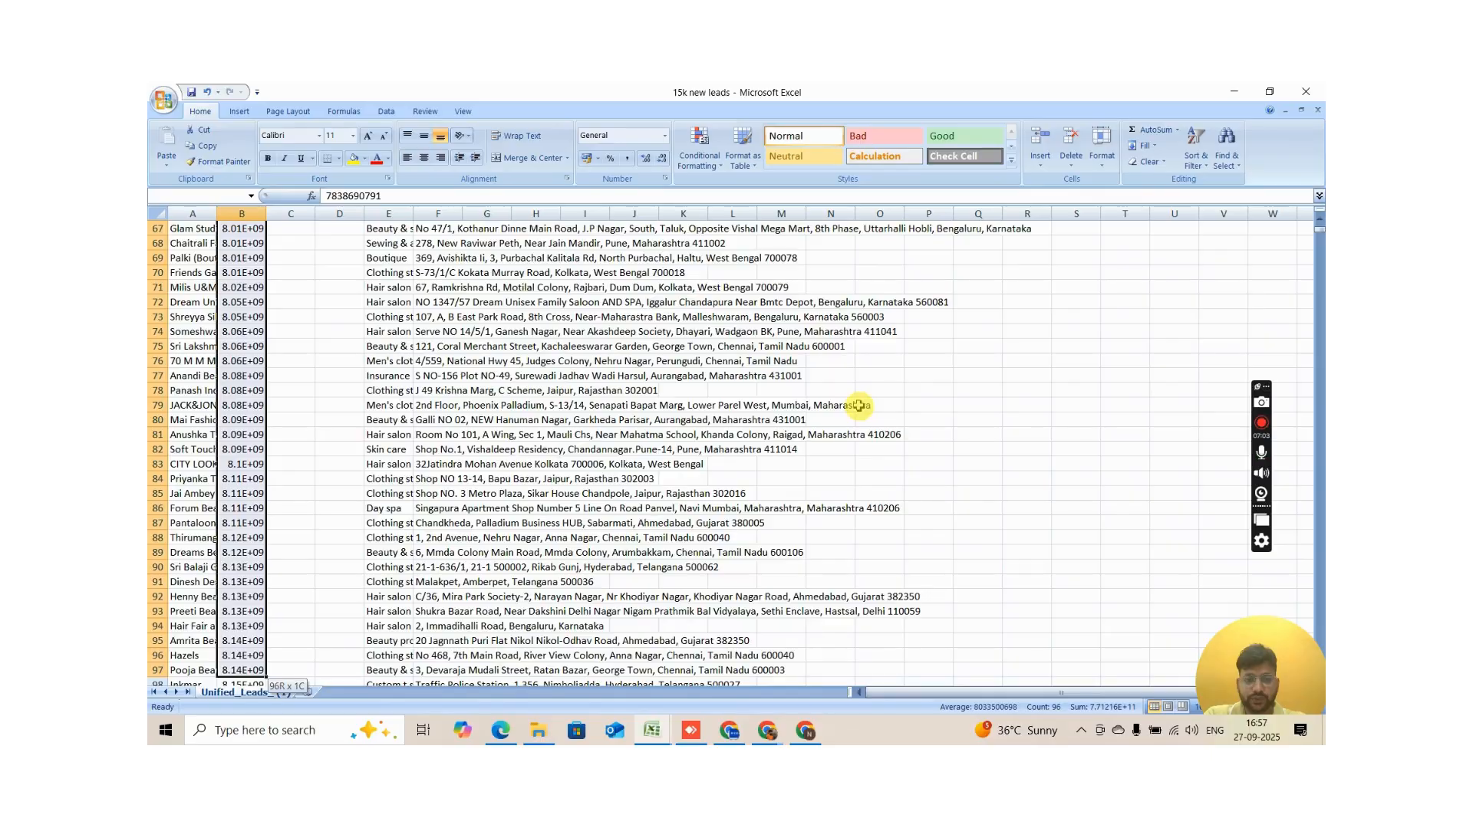
key("shift+Down")
key("shift+Down")
key("shift+Down")
key("shift+Down")
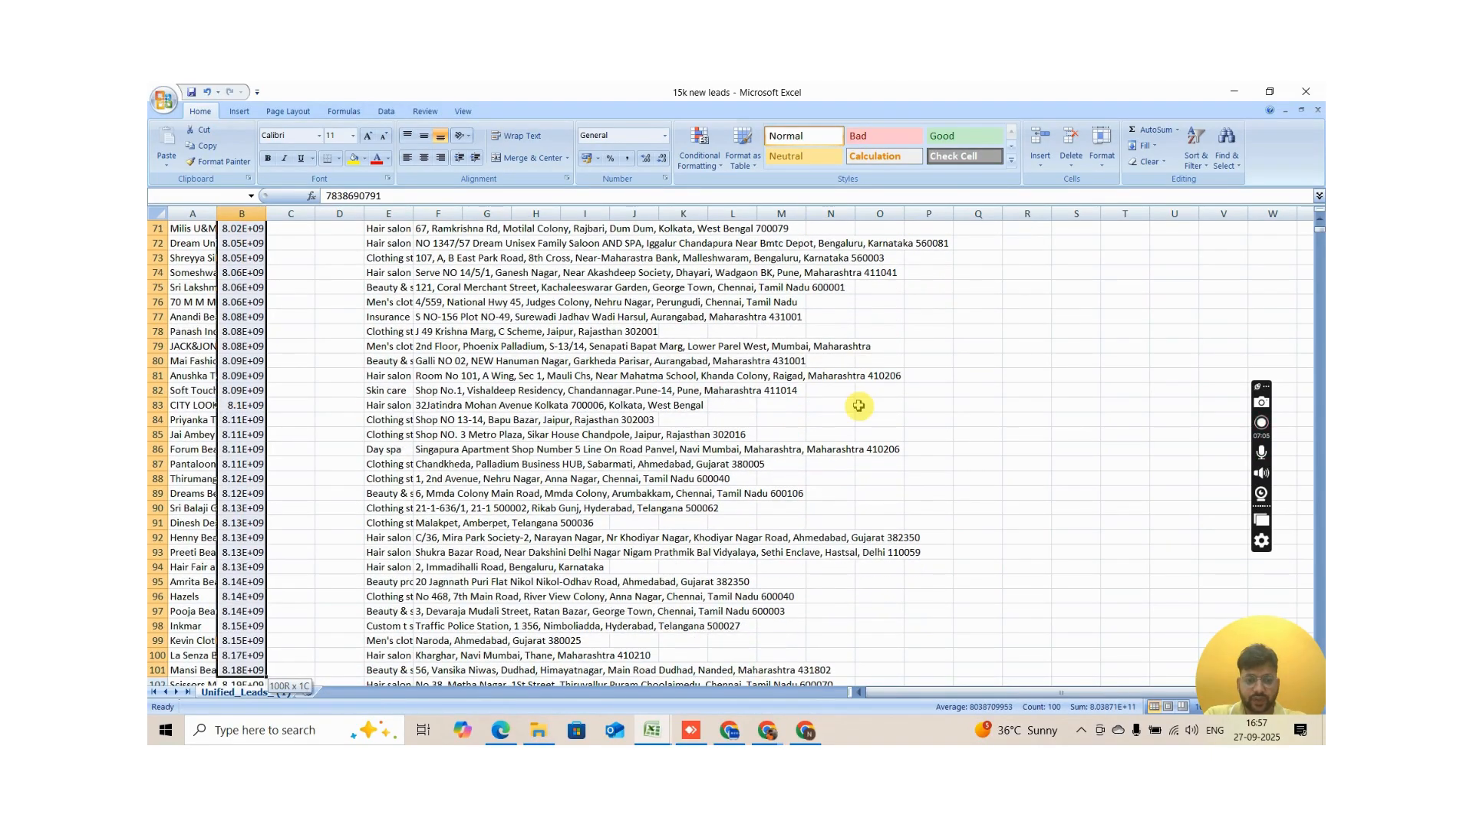
key("shift+Right")
key("shift+Right")
key("shift+Right")
key("shift+Right")
key("shift+Right")
key("shift+Right")
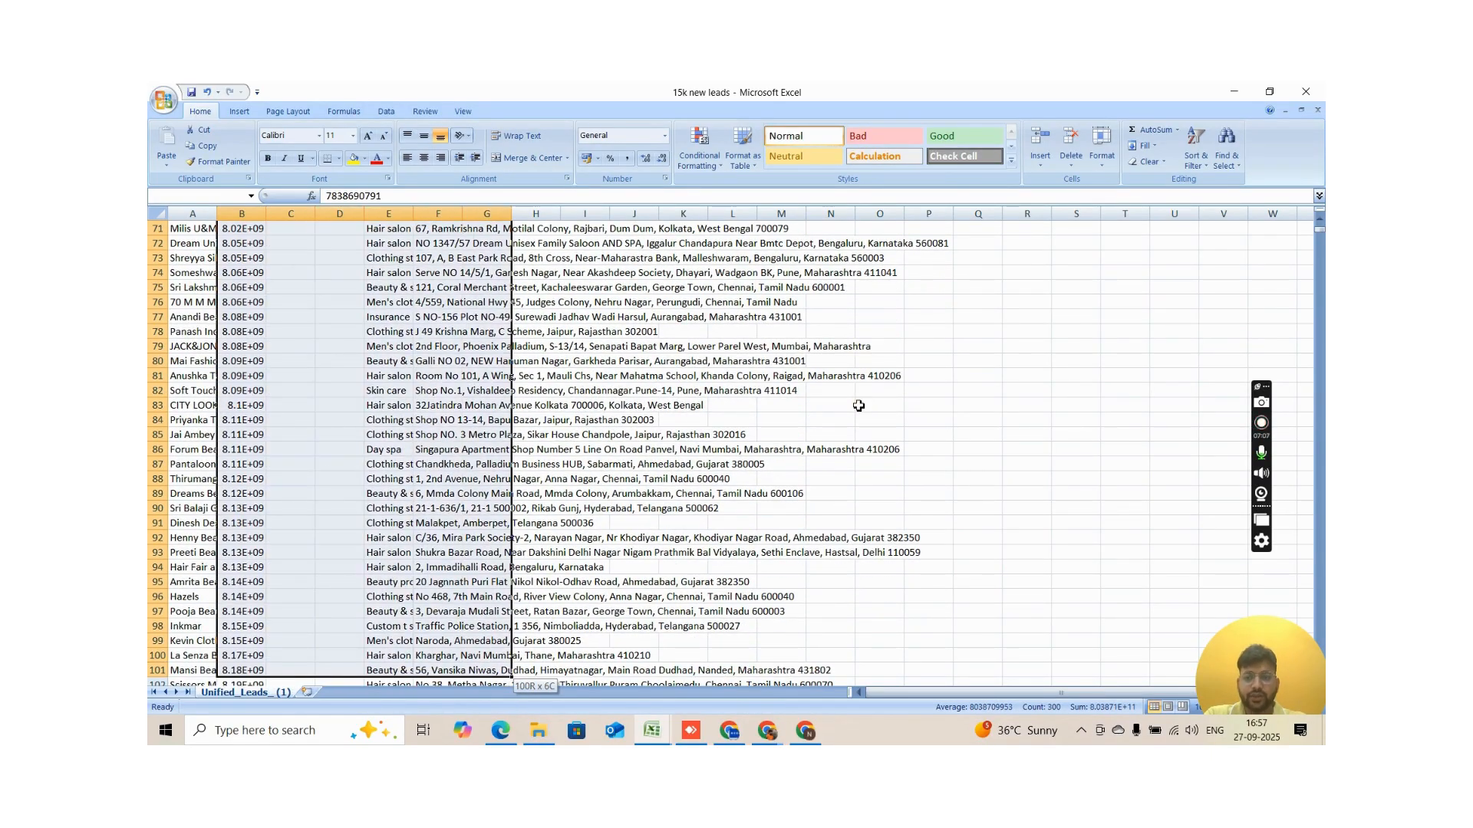
key("shift+Left")
key("shift+Left")
key("shift+Left")
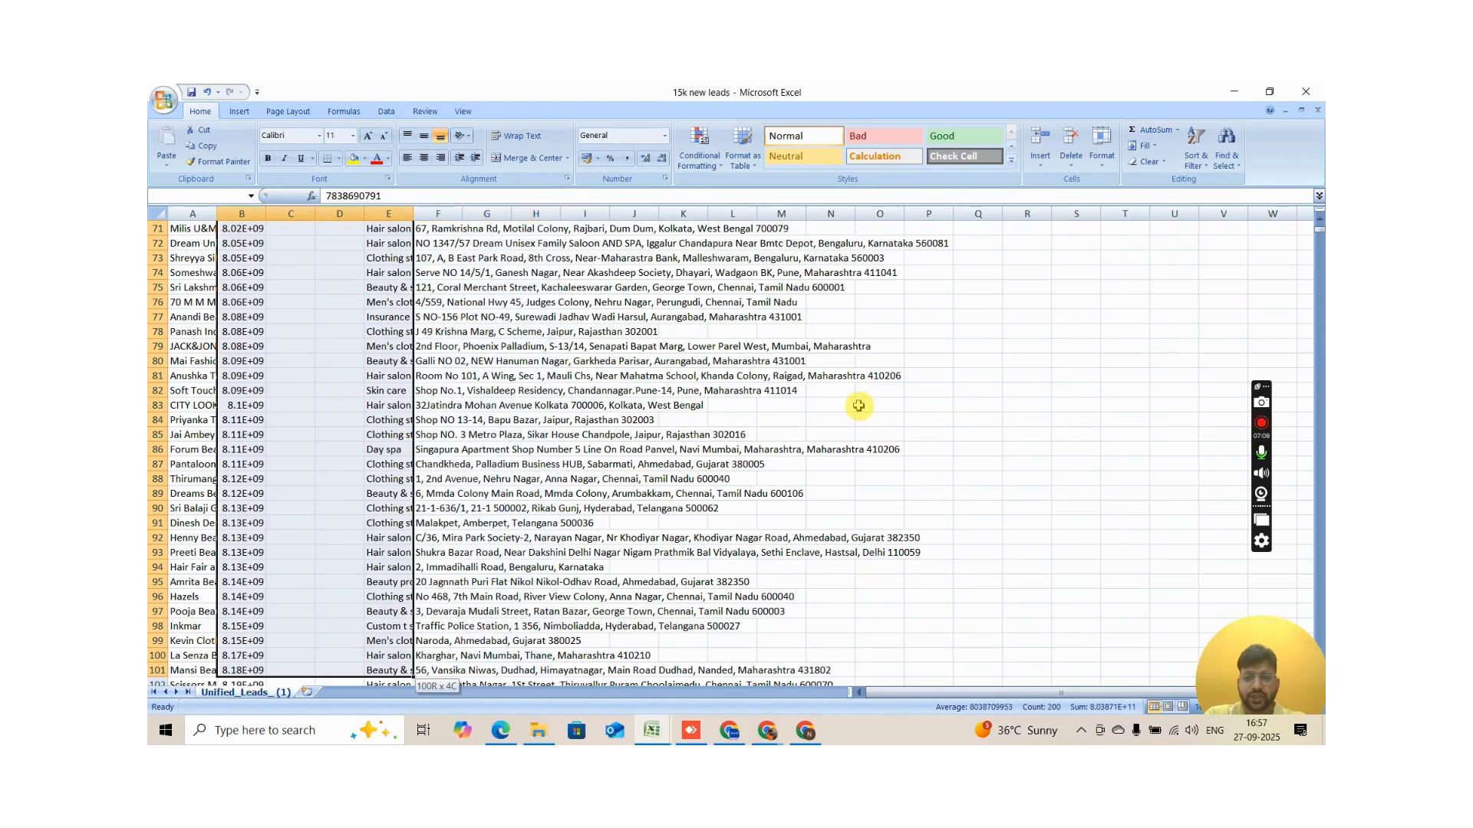
key("ctrl+c")
Step: Switch to the csv_template (1) workbook and paste the copied lead data starting at cell A2
key("alt+Tab")
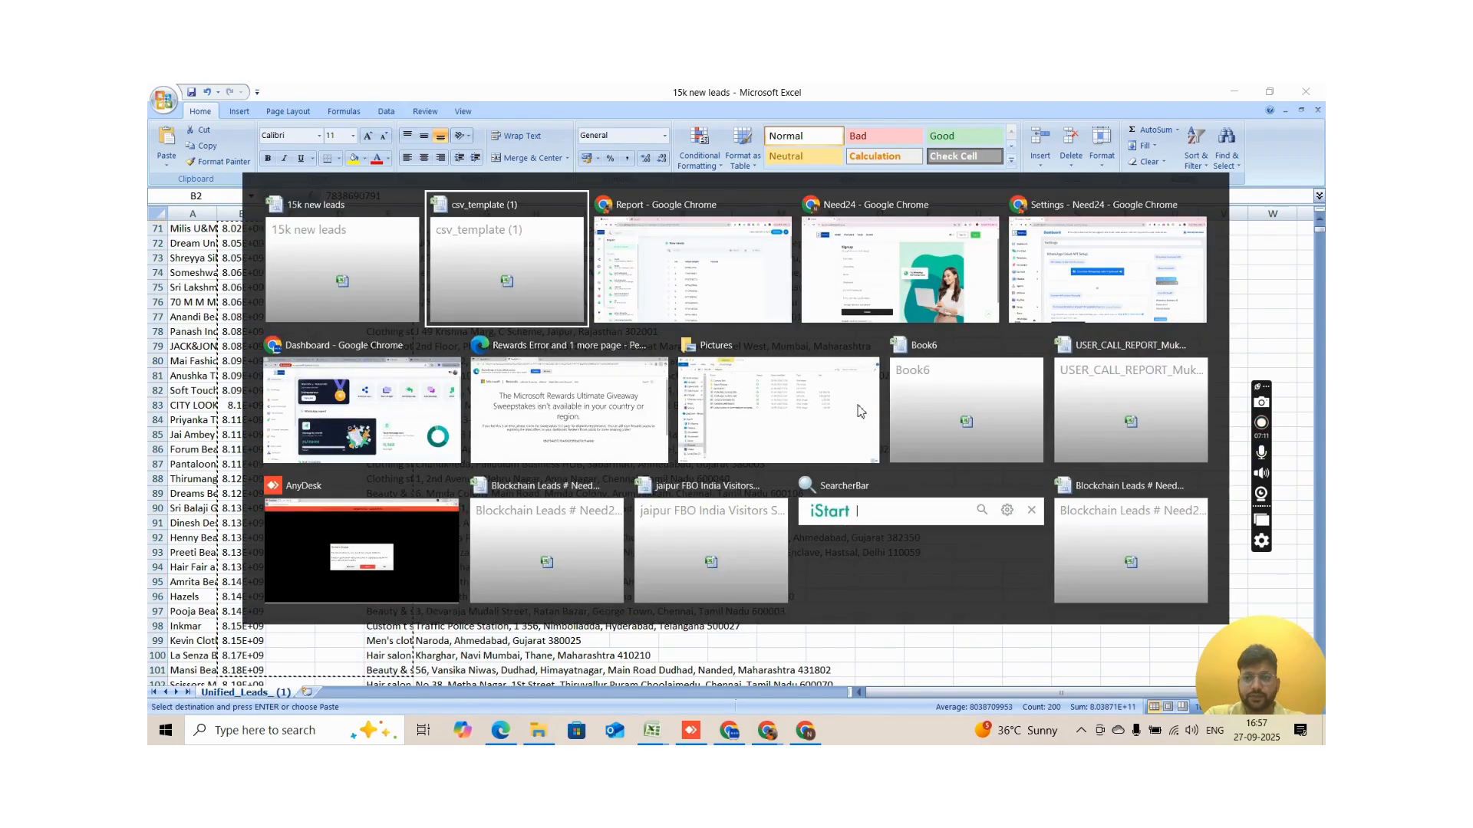
key("Left")
key("Left")
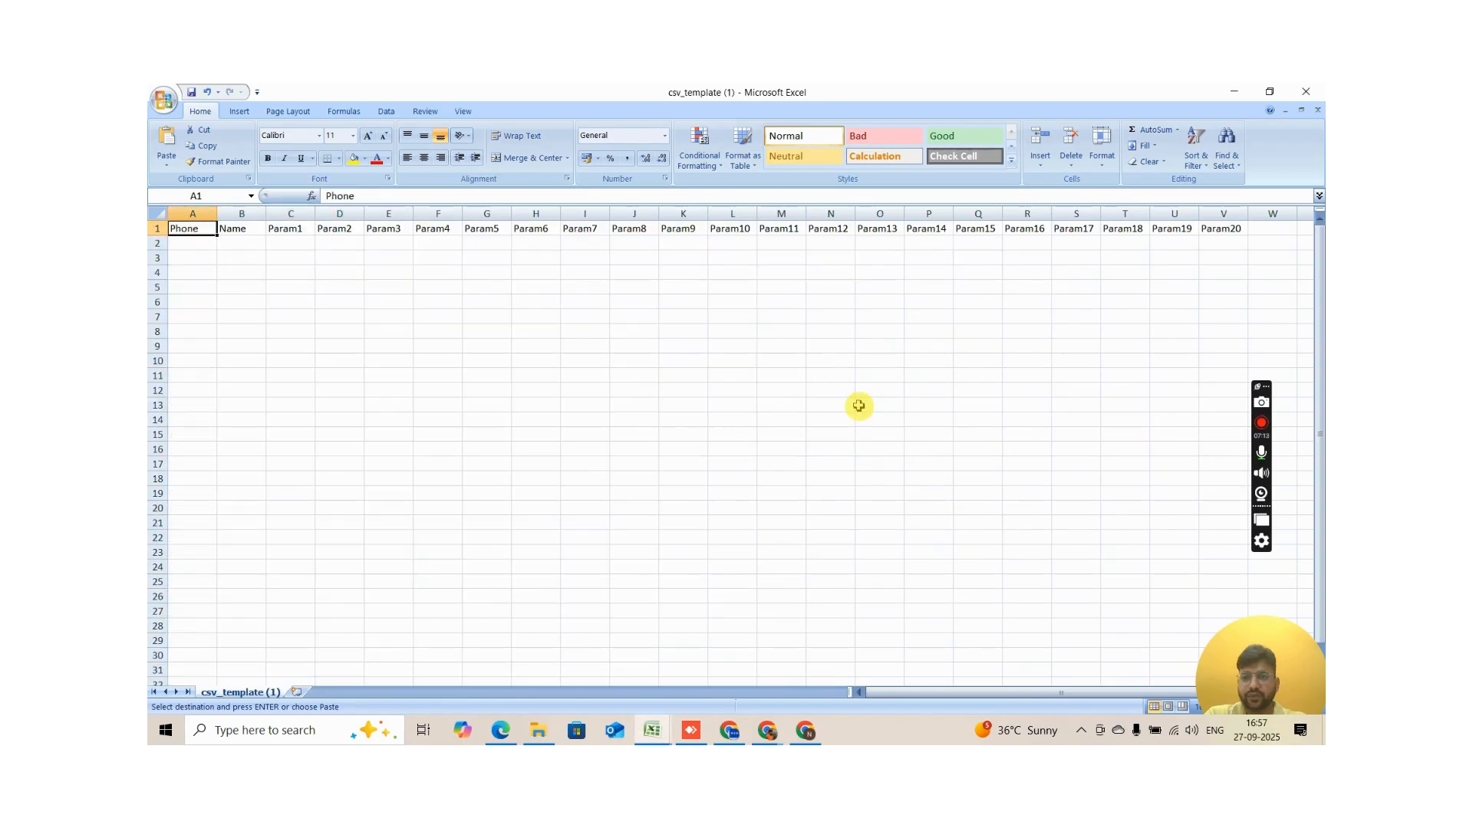
key("Down")
key("ctrl+v")
Step: Delete the whole Param1 column from the template
key("Up")
key("Right")
key("Right")
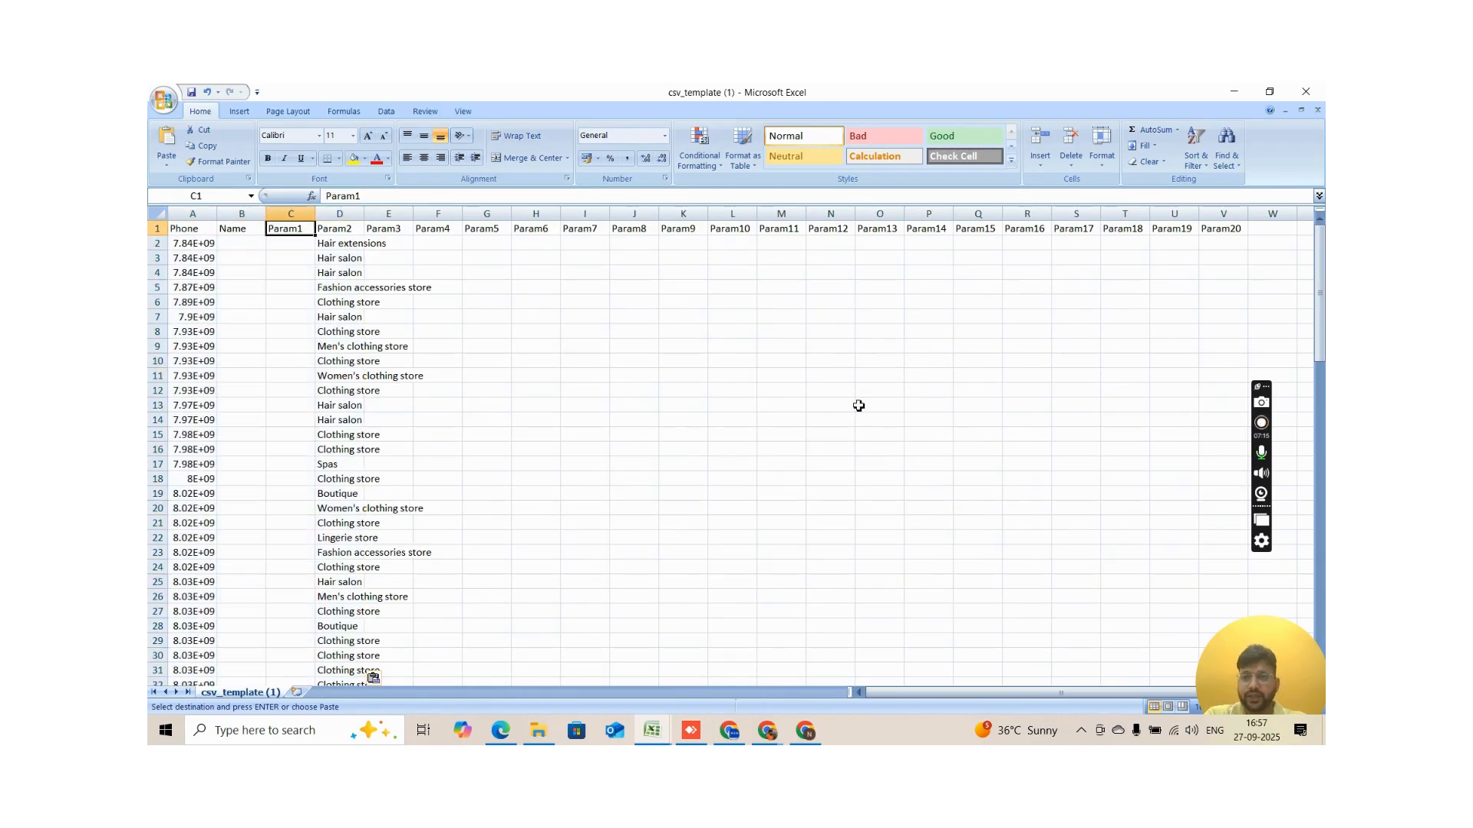
key("ctrl+space")
key("ctrl+minus")
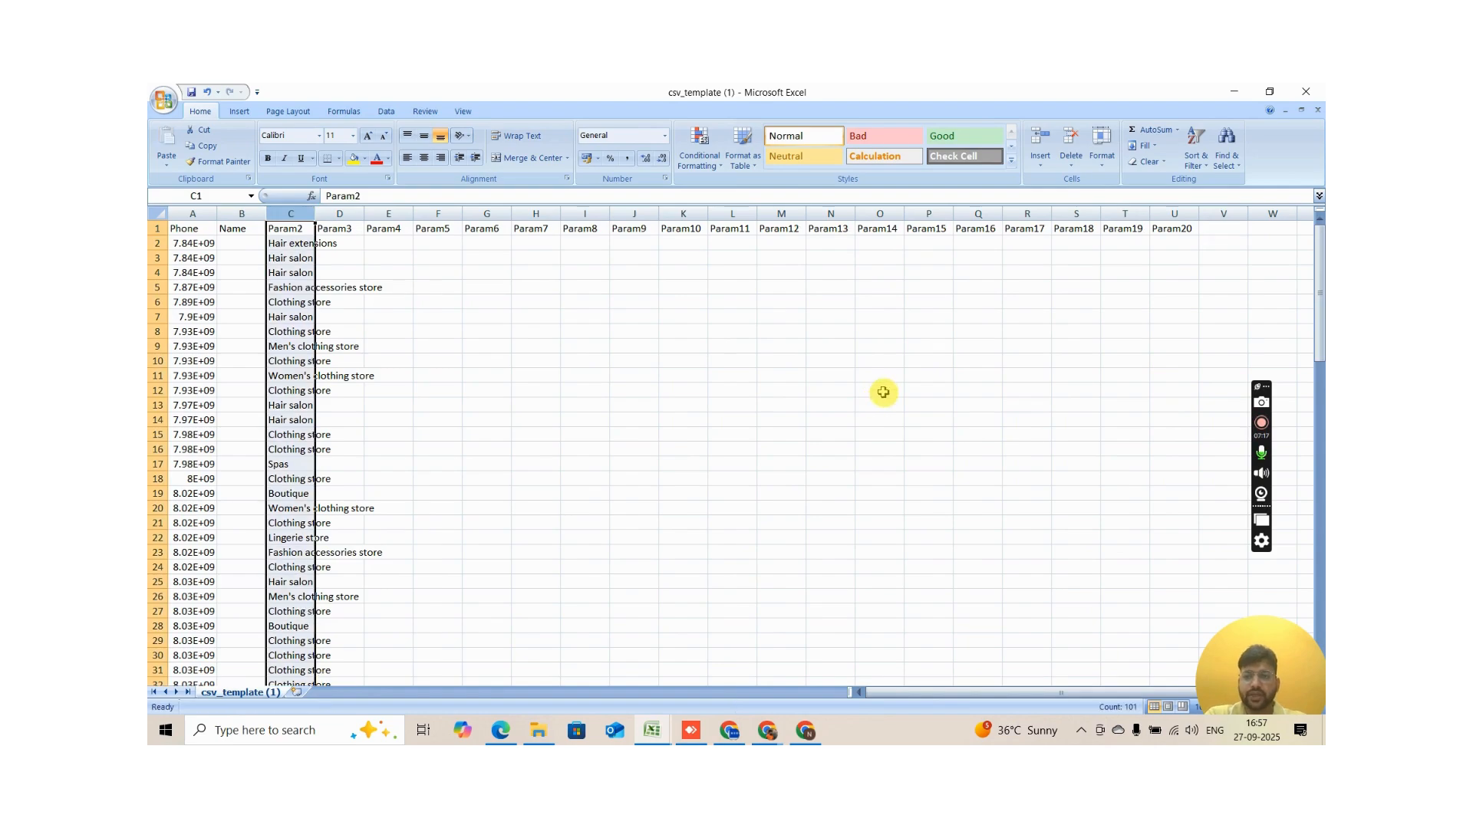
Step: Rename the Param2 header in cell C1 as Business
type("Busi")
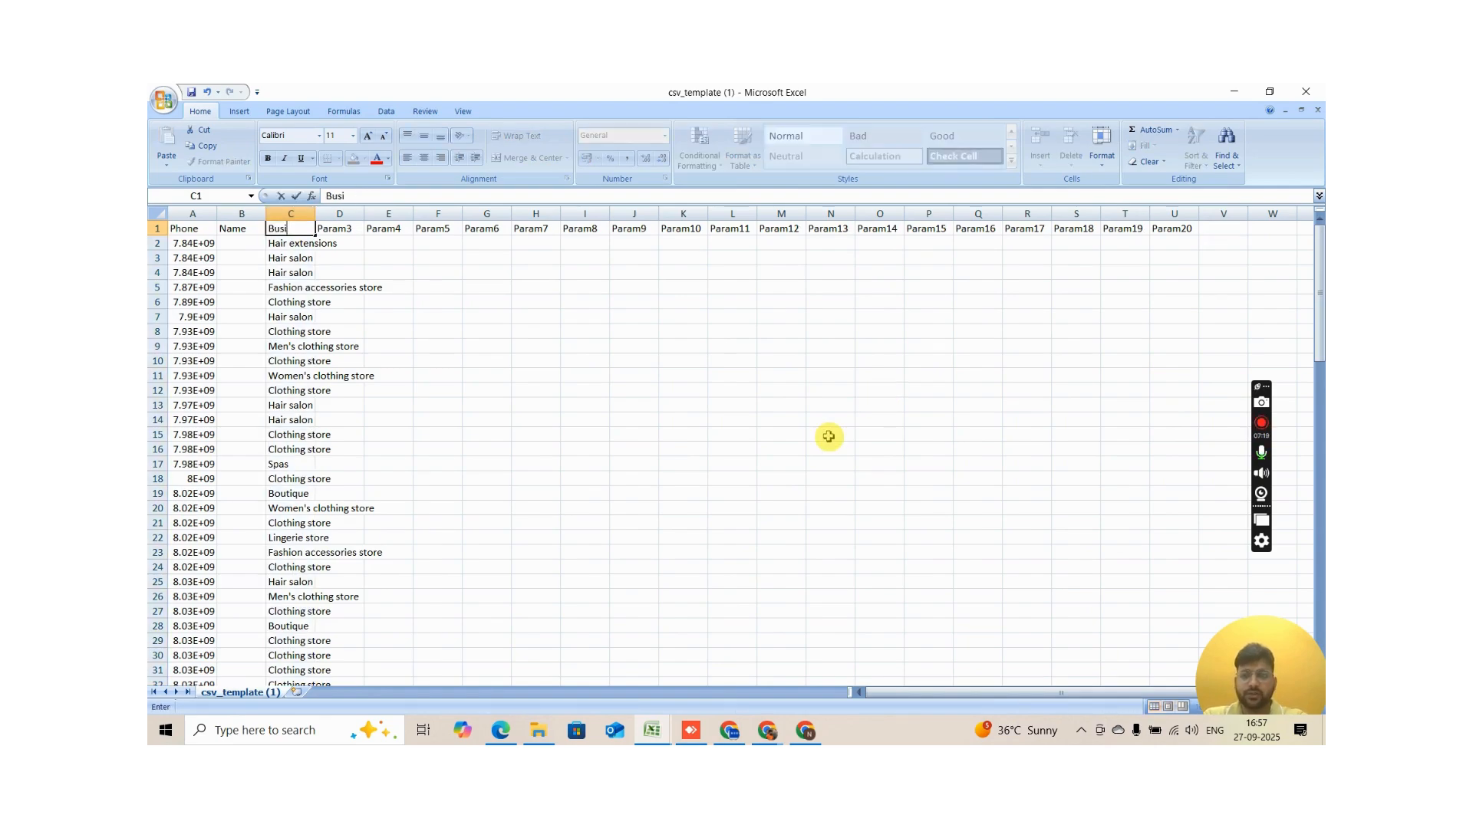
type("nesnes")
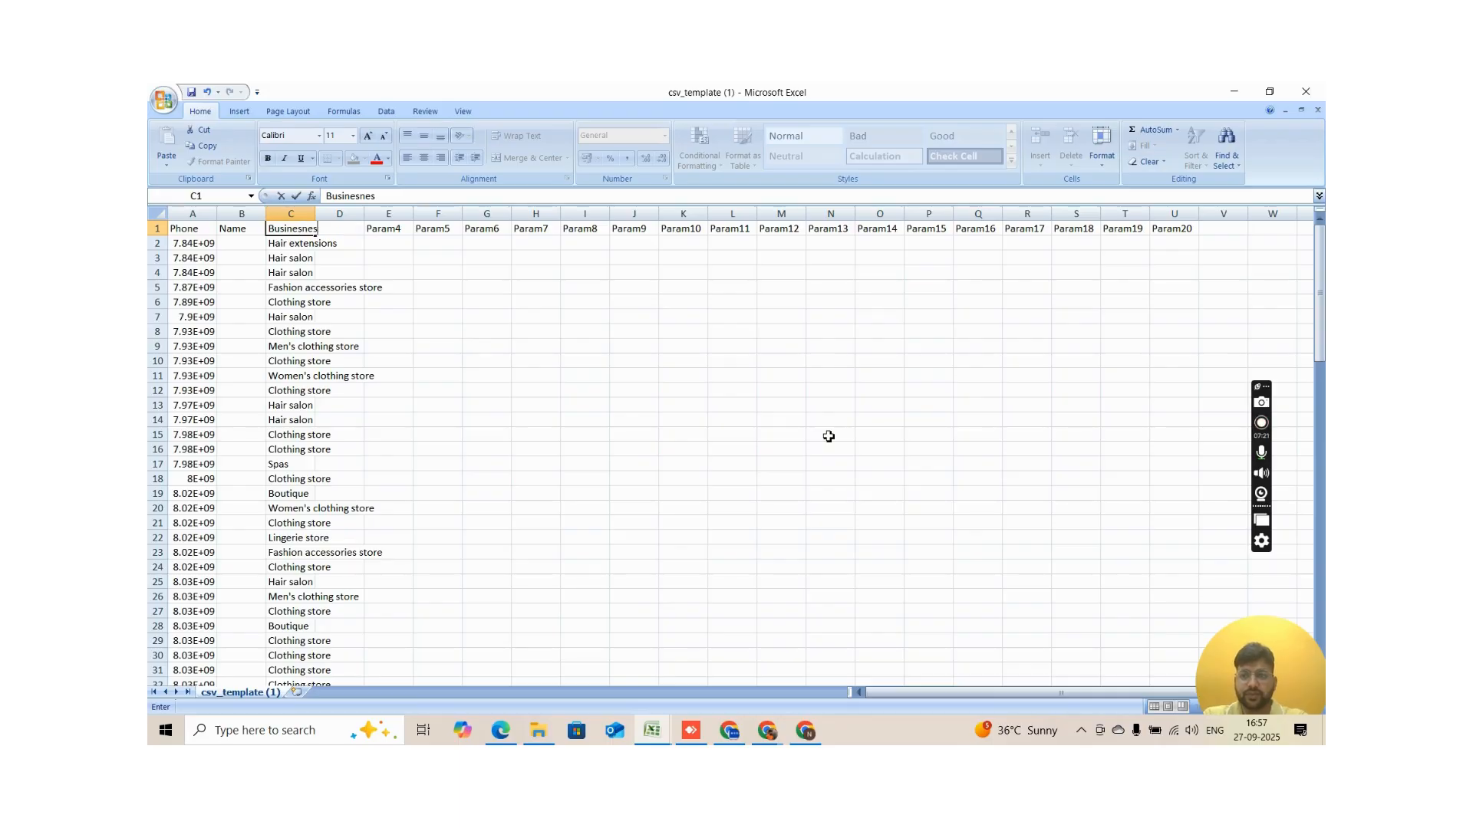
key("BackSpace")
key("BackSpace")
key("BackSpace")
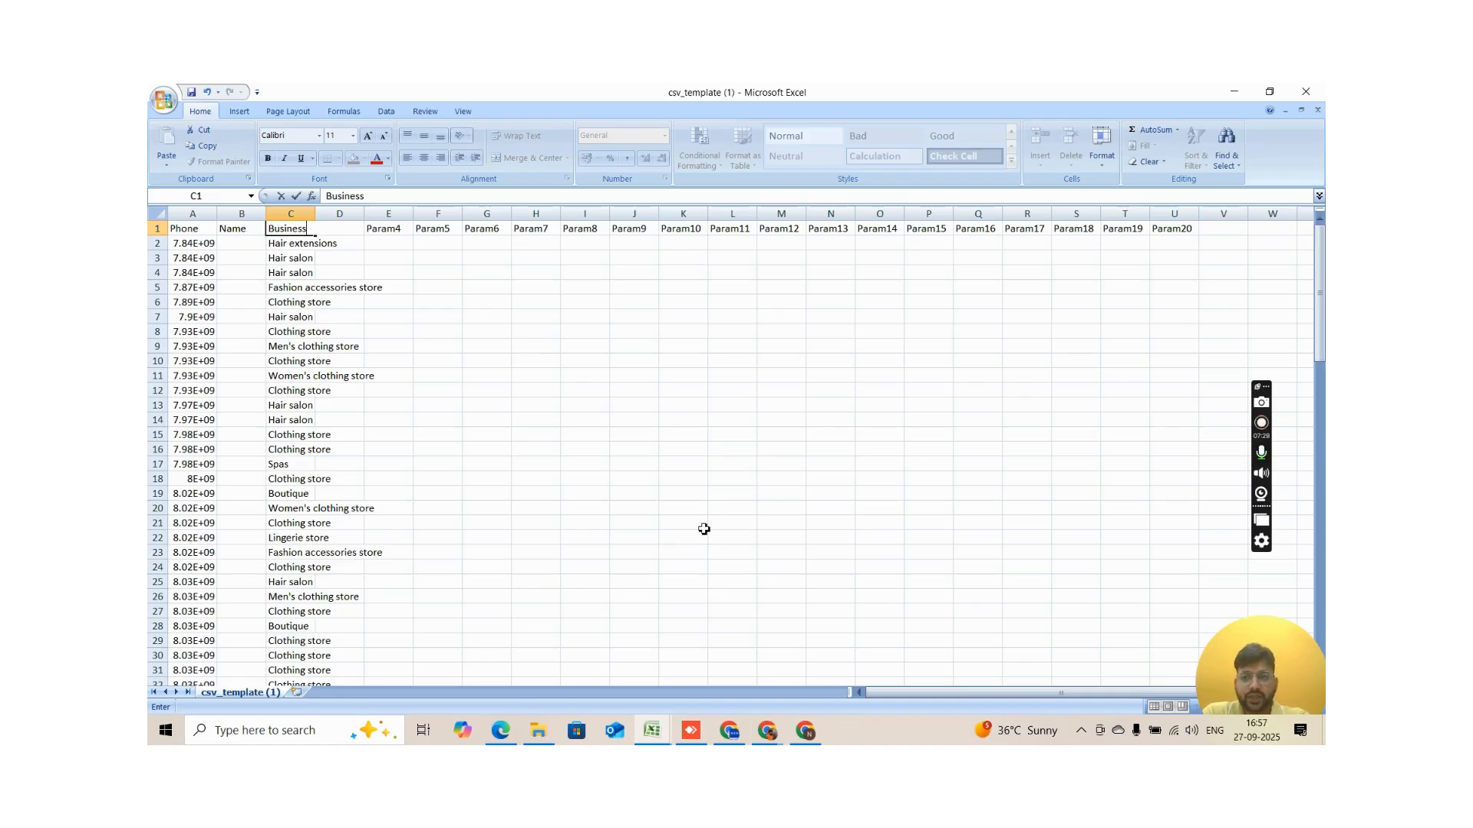
key("Return")
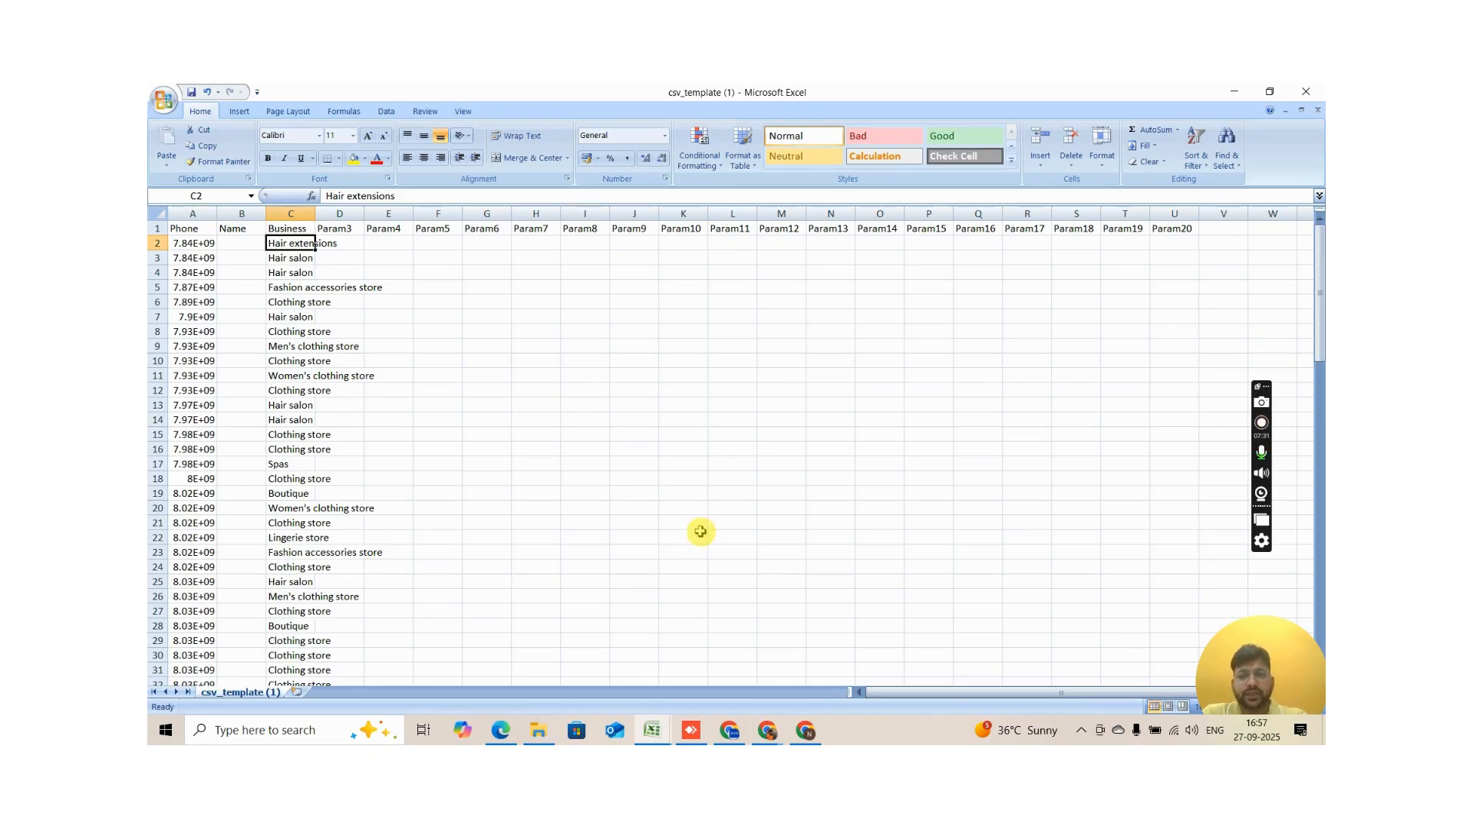
Step: Copy the names in A2:A101 of the 15k new leads workbook into the template's Name column from B2 and check the last row
key("Up")
key("Left")
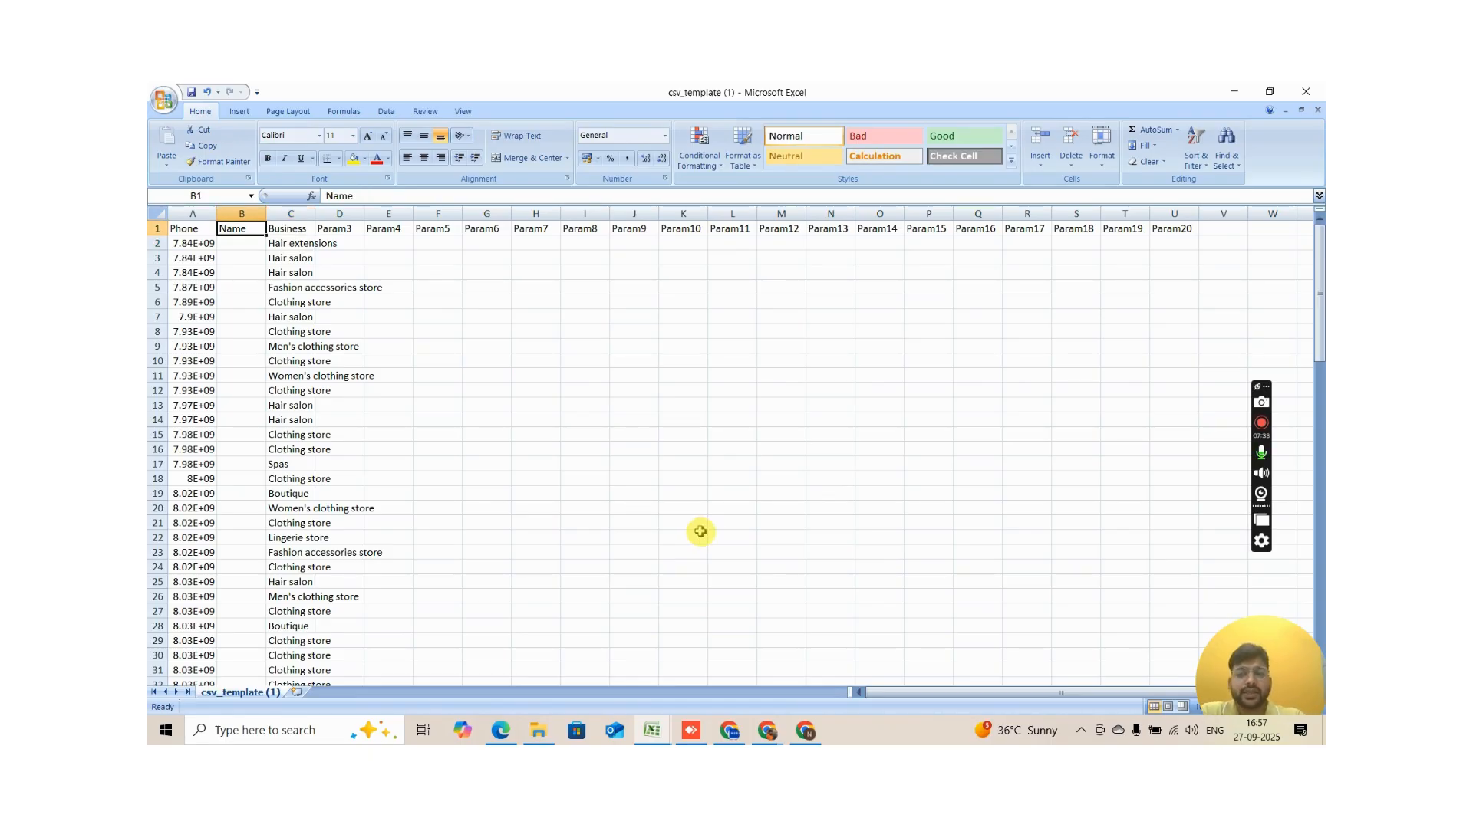
key("alt+Tab")
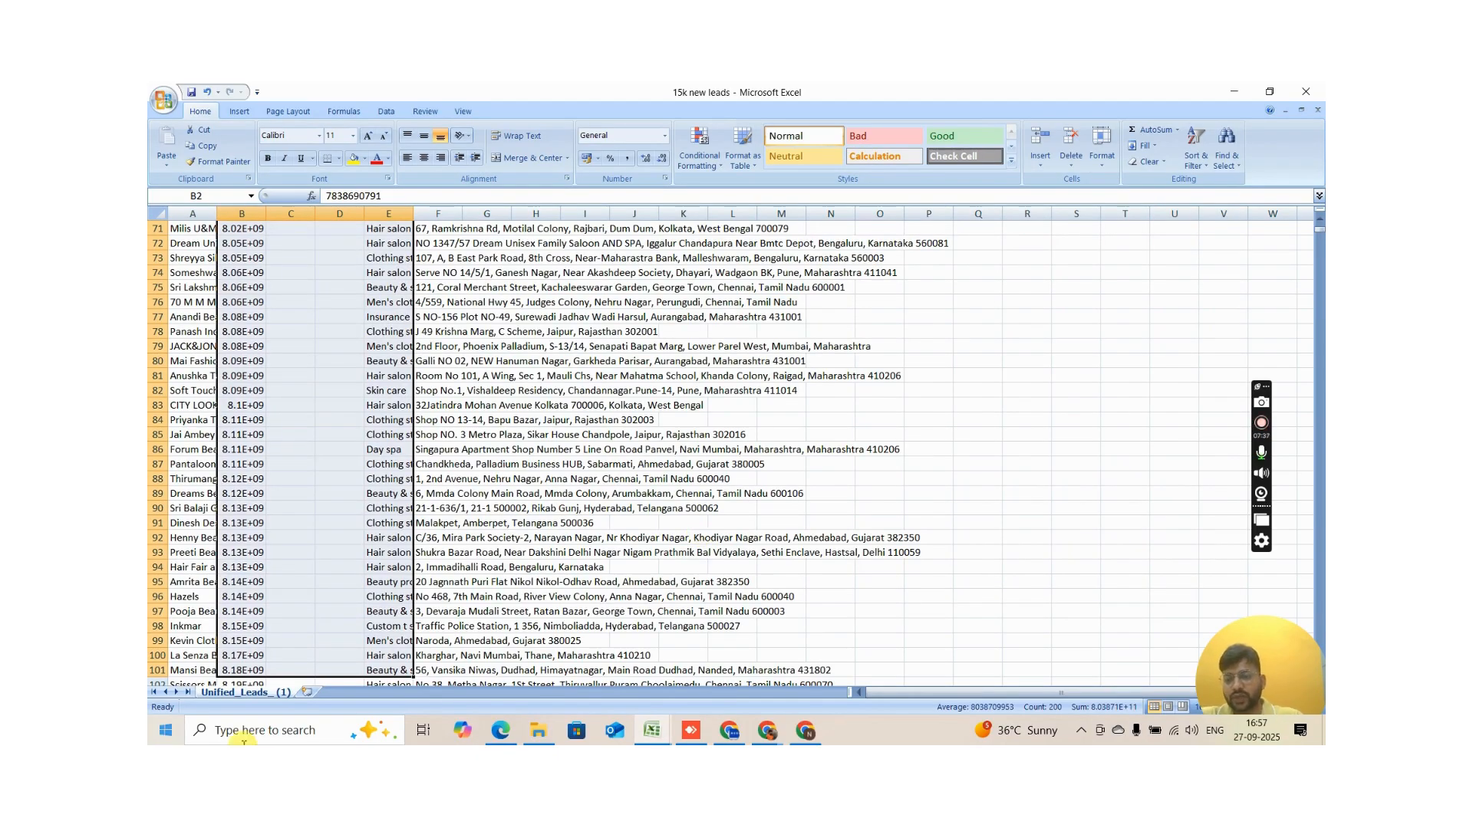
left_click(184, 672)
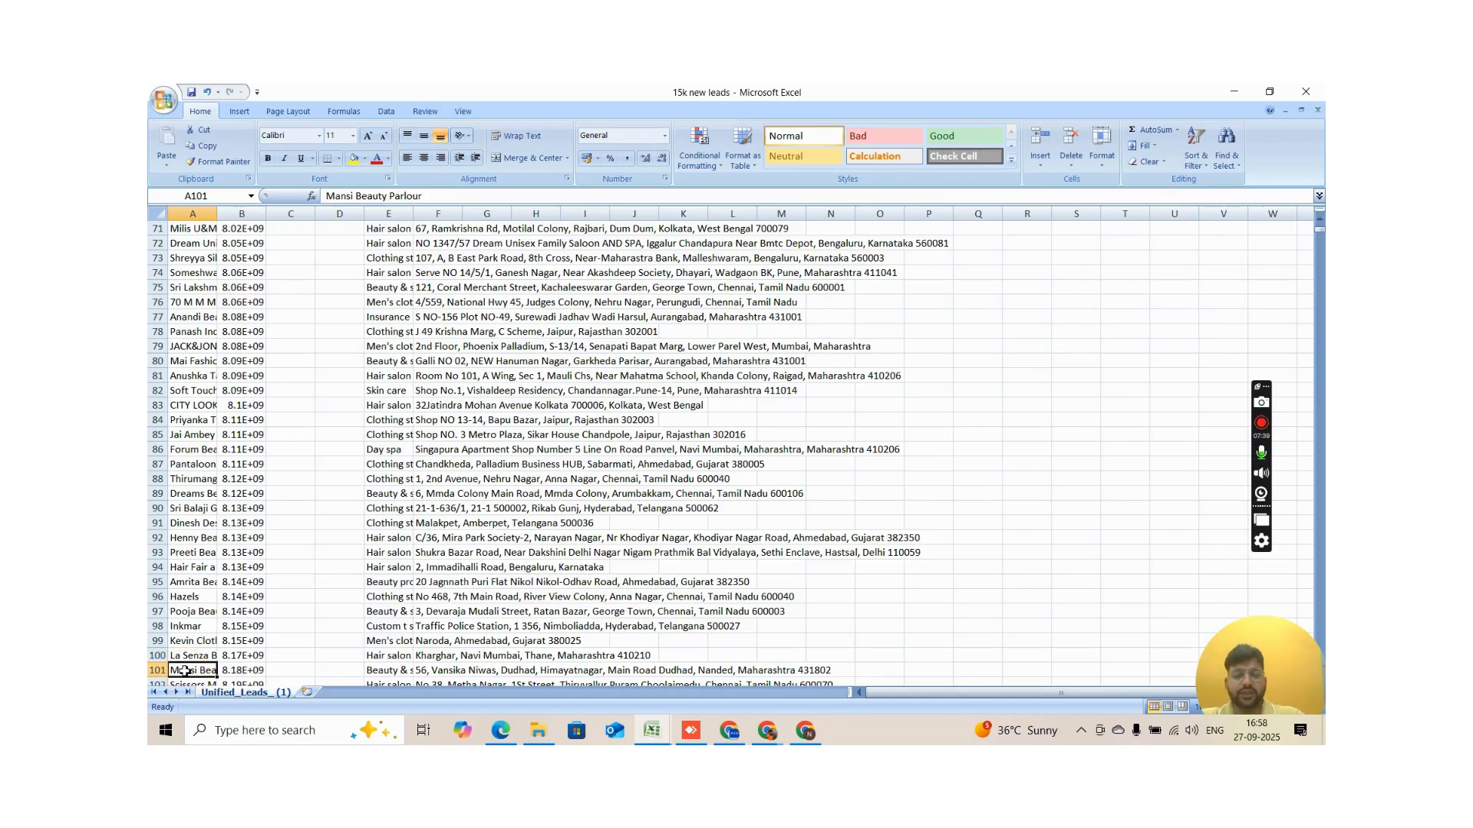
key("ctrl+shift+Up")
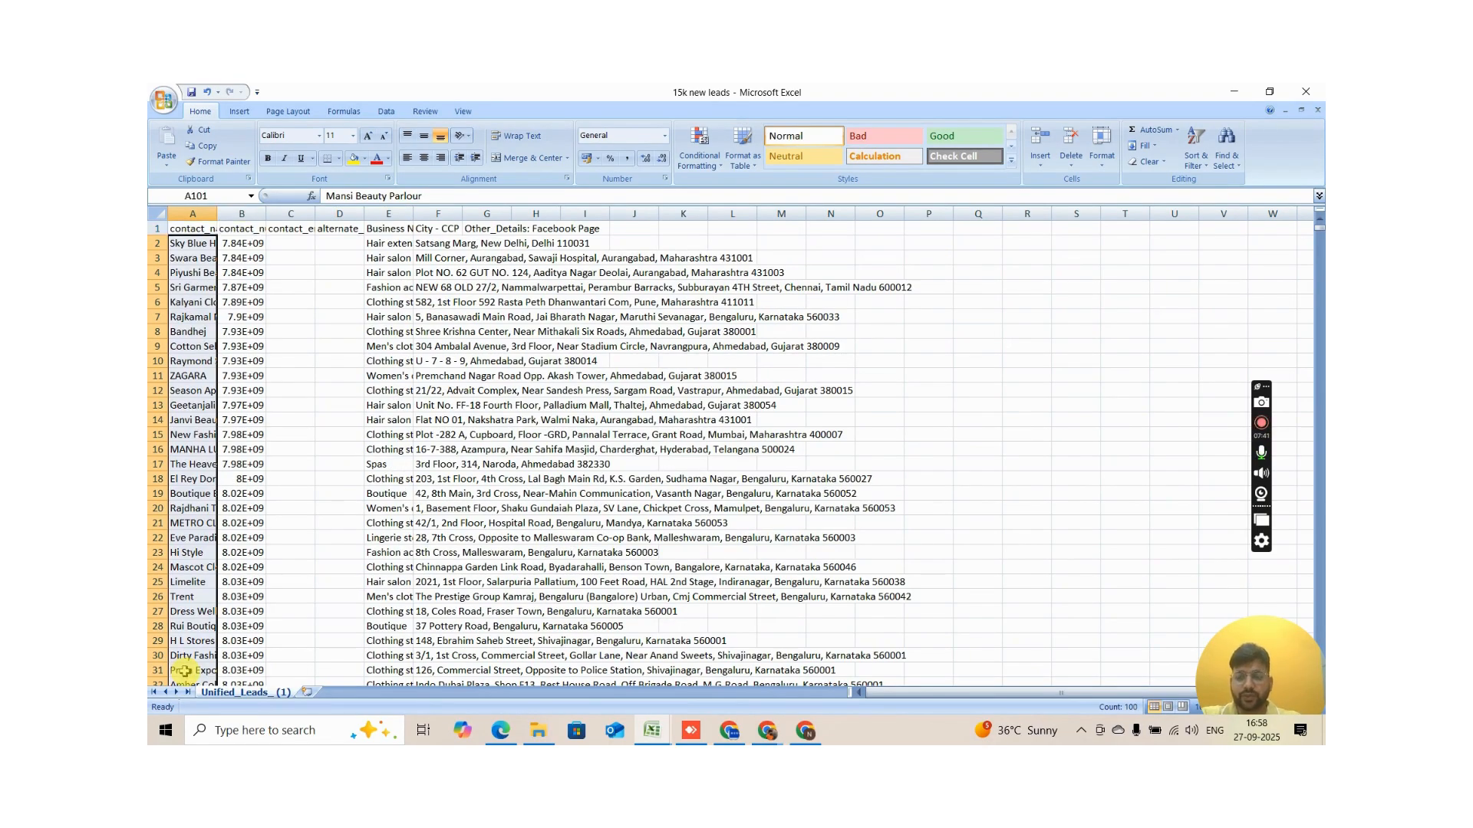
key("ctrl+c")
key("alt+Tab")
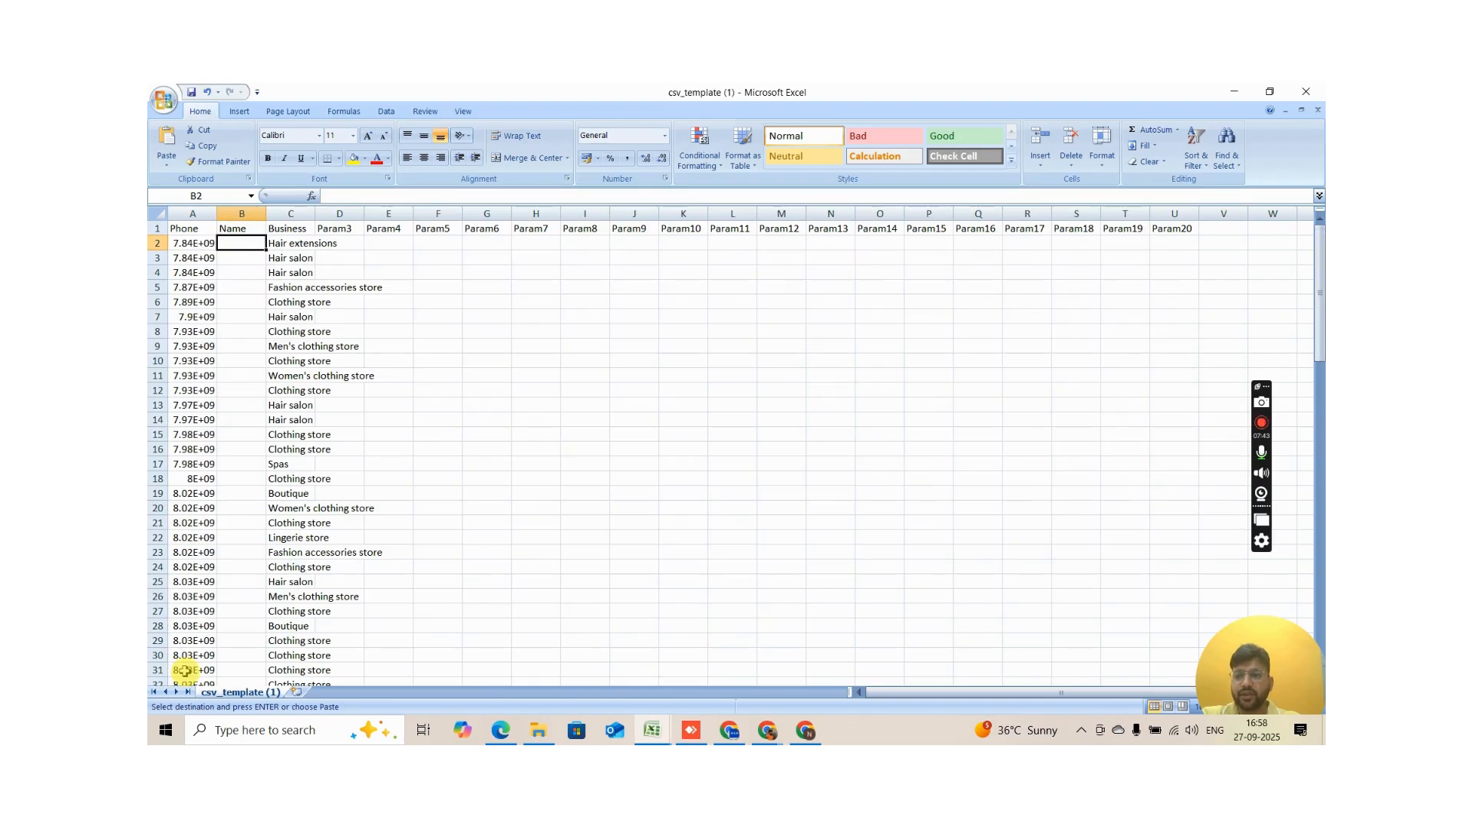
key("ctrl+v")
key("ctrl+Down")
key("Down")
key("Up")
key("Left")
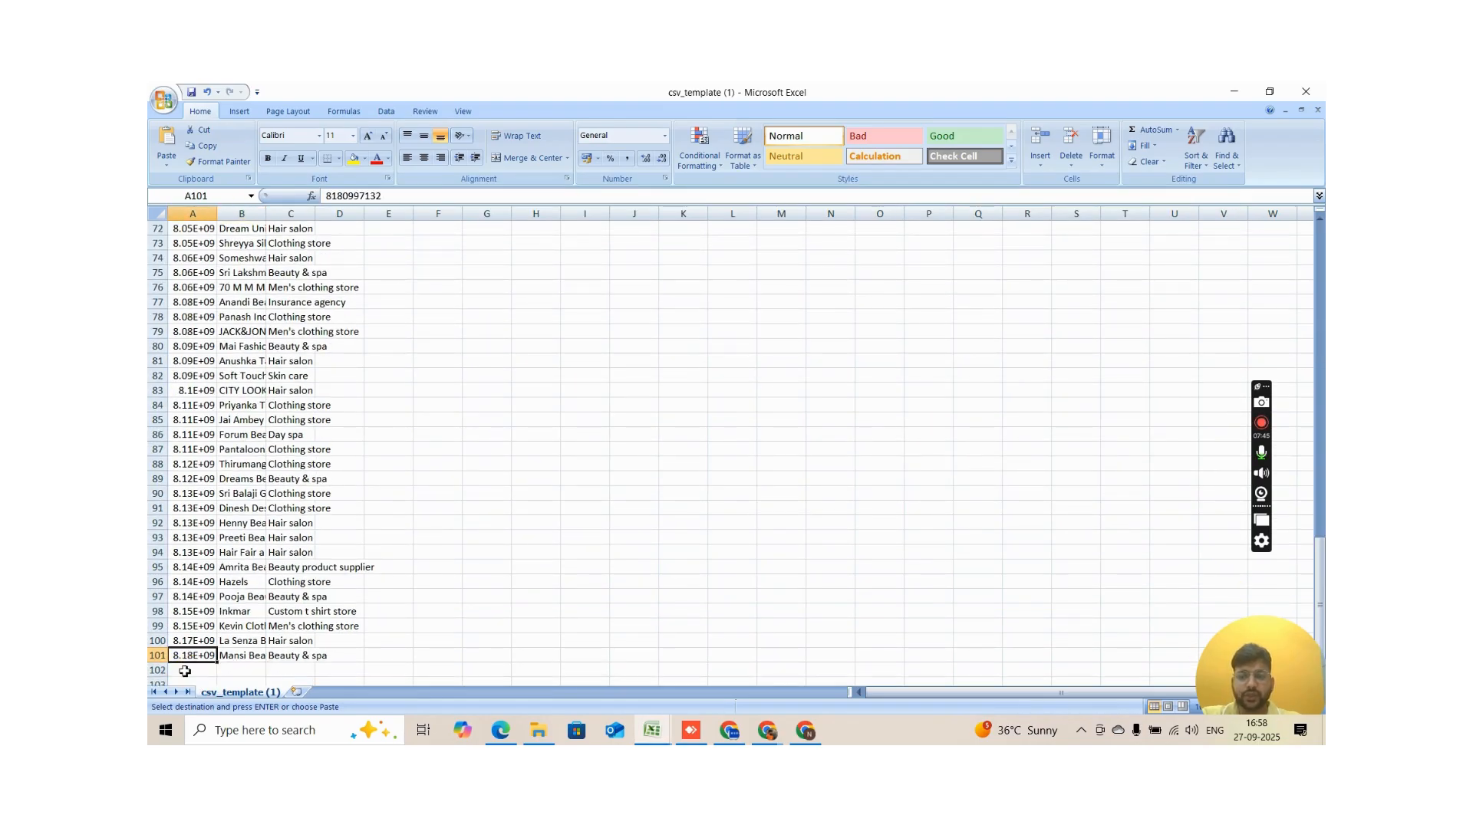
key("ctrl+Up")
key("Down")
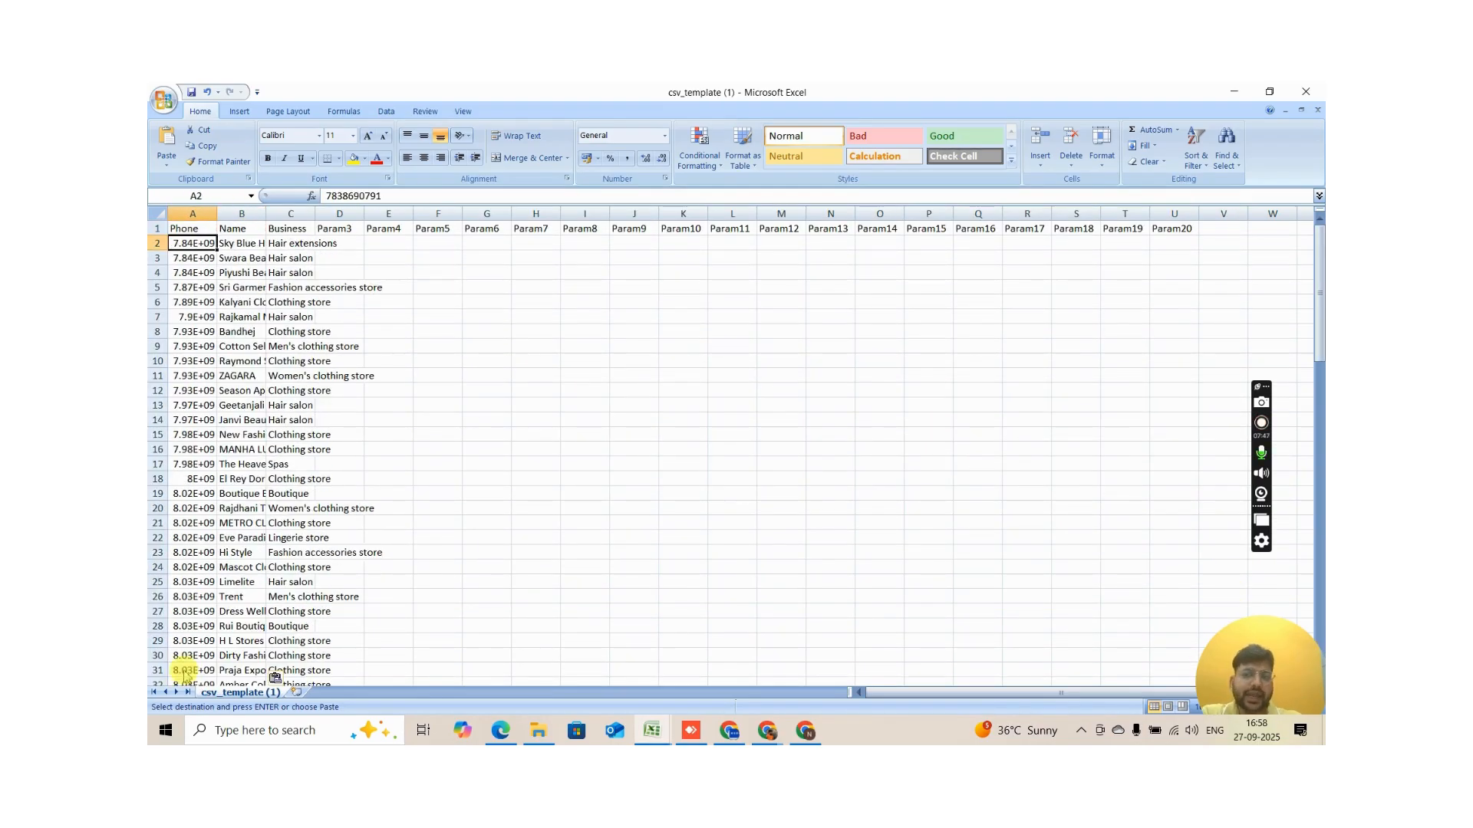
Step: Enter the formula +91&A2 in cell D2 and fill it down column D to row 101
key("Right")
key("Right")
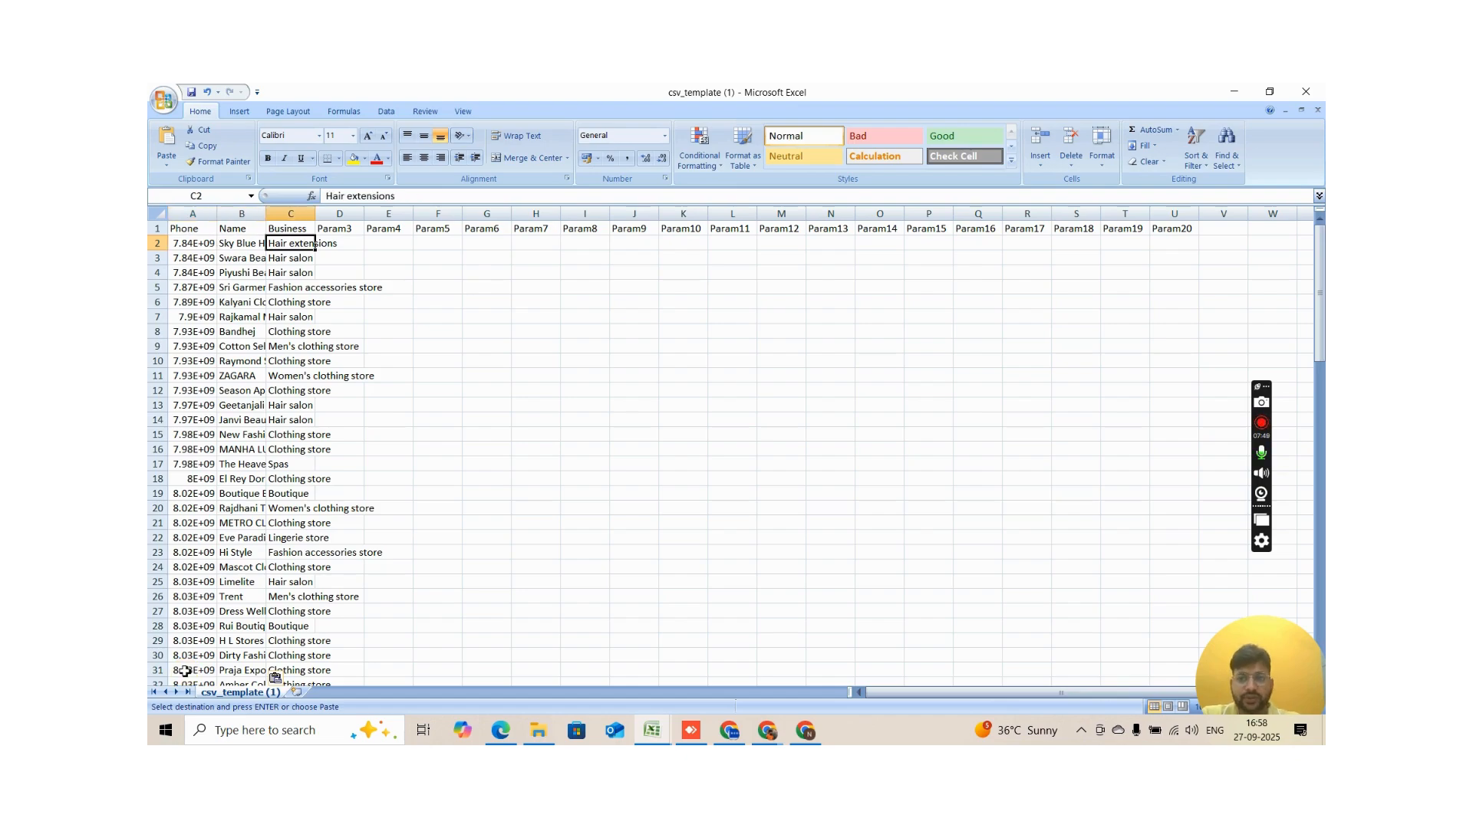
key("Right")
type("+9")
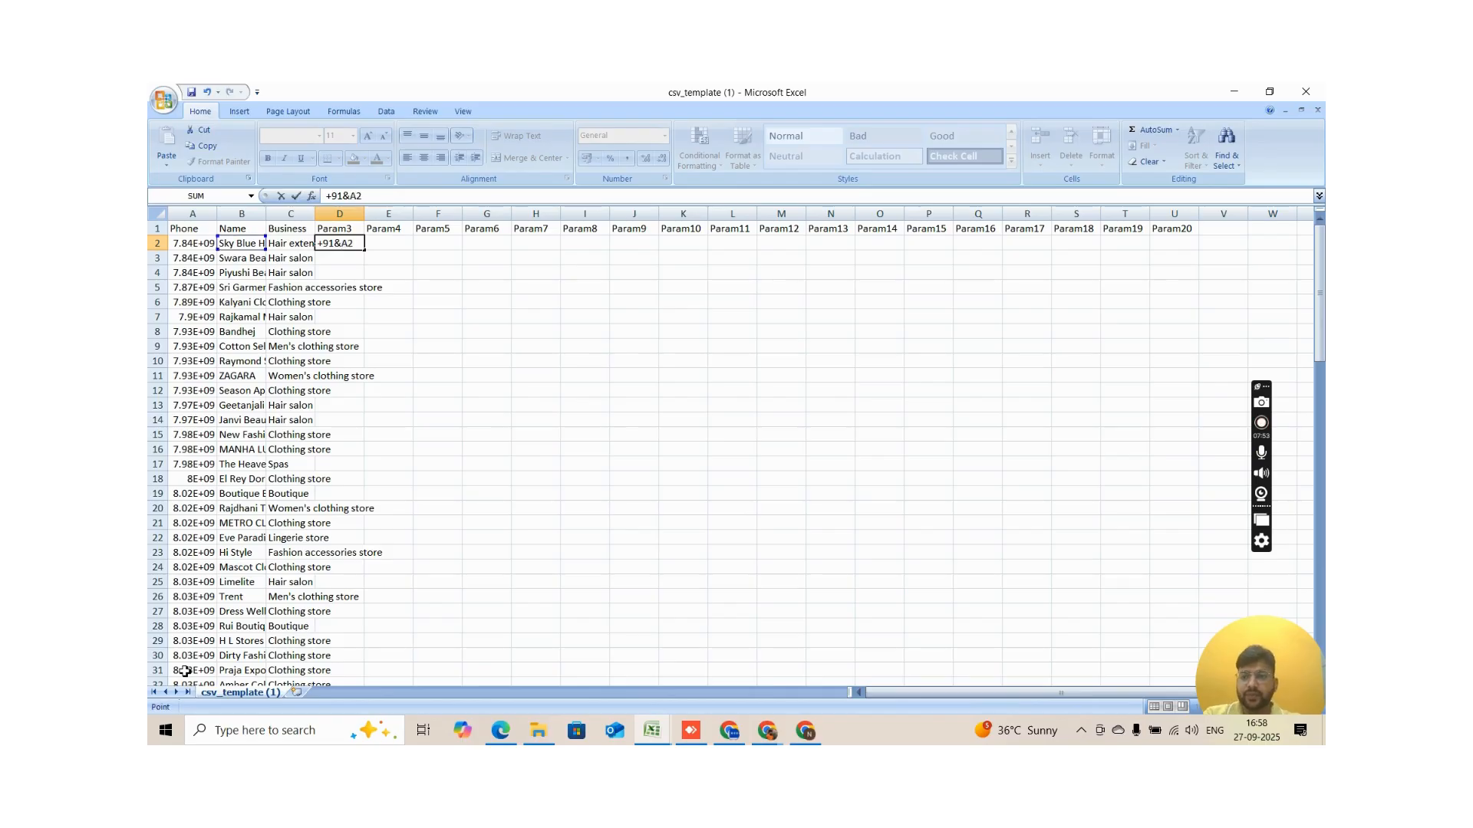
key("Return")
key("Up")
key("Left")
key("ctrl+Down")
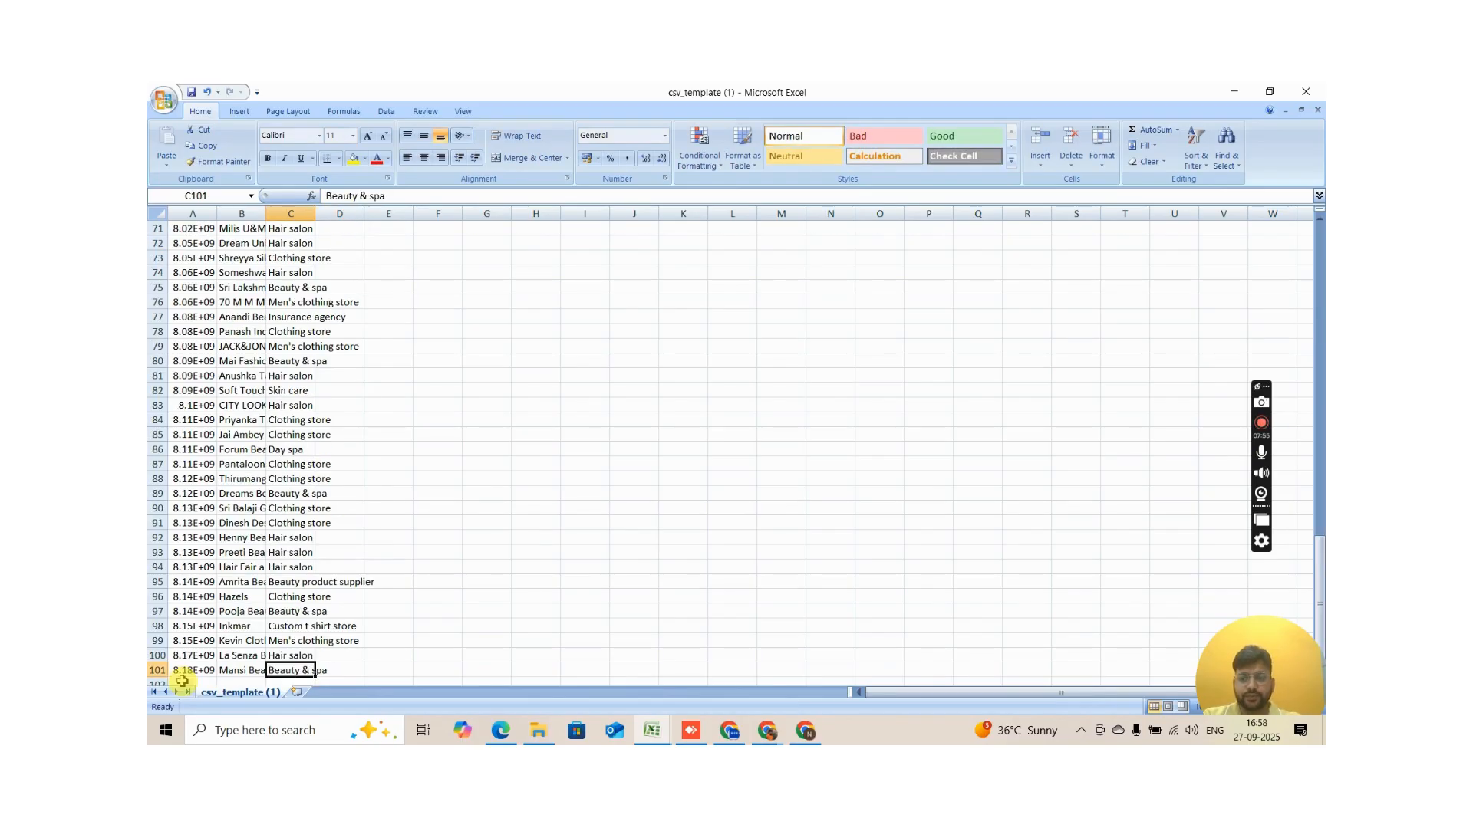
key("Right")
key("ctrl+shift+Up")
key("ctrl+d")
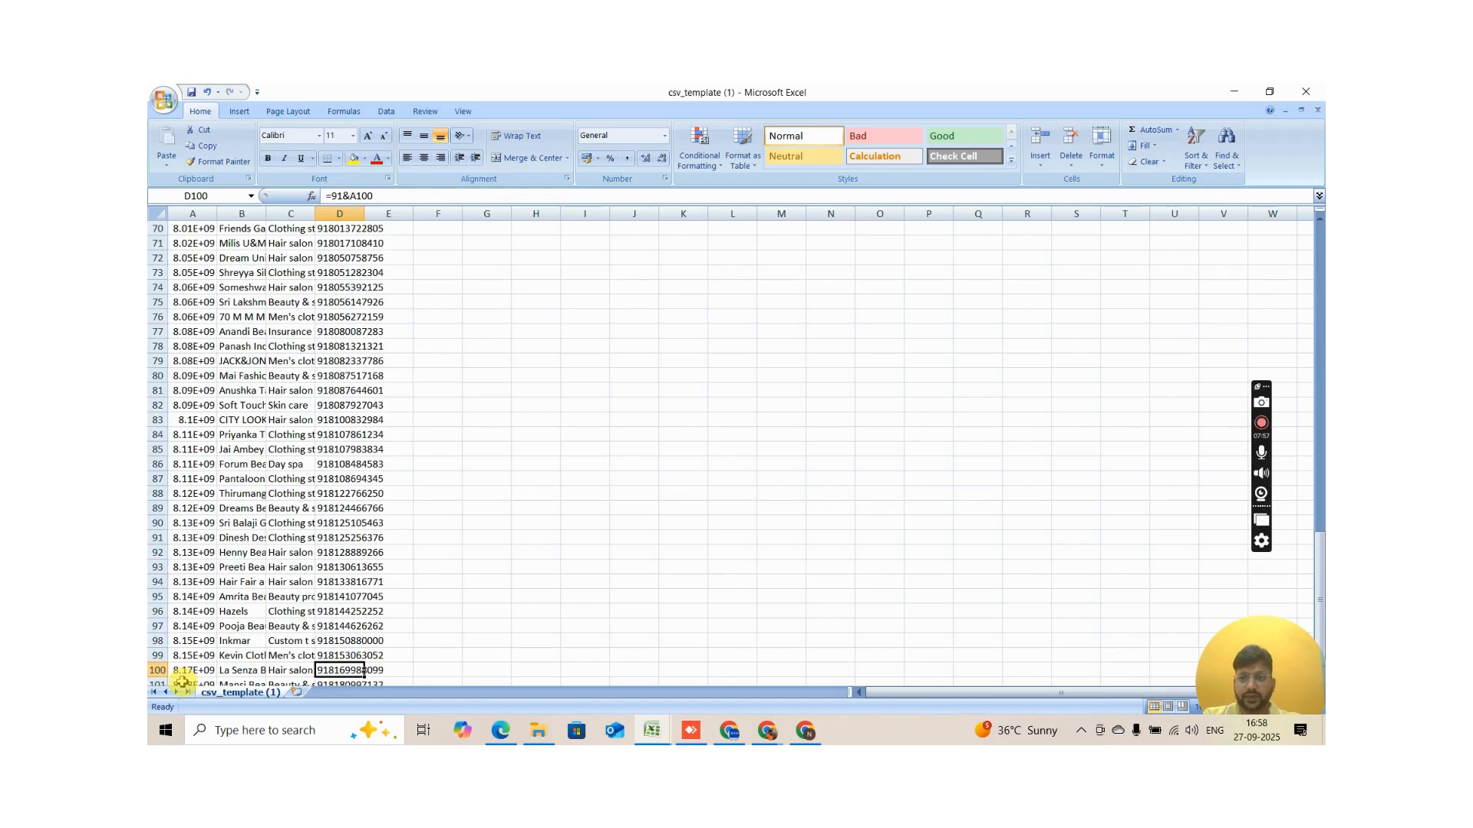
Step: Copy the 91-prefixed numbers in D2:D101 and paste them as values over the Phone column from A2
key("ctrl+Up")
key("ctrl+shift+Down")
key("ctrl+c")
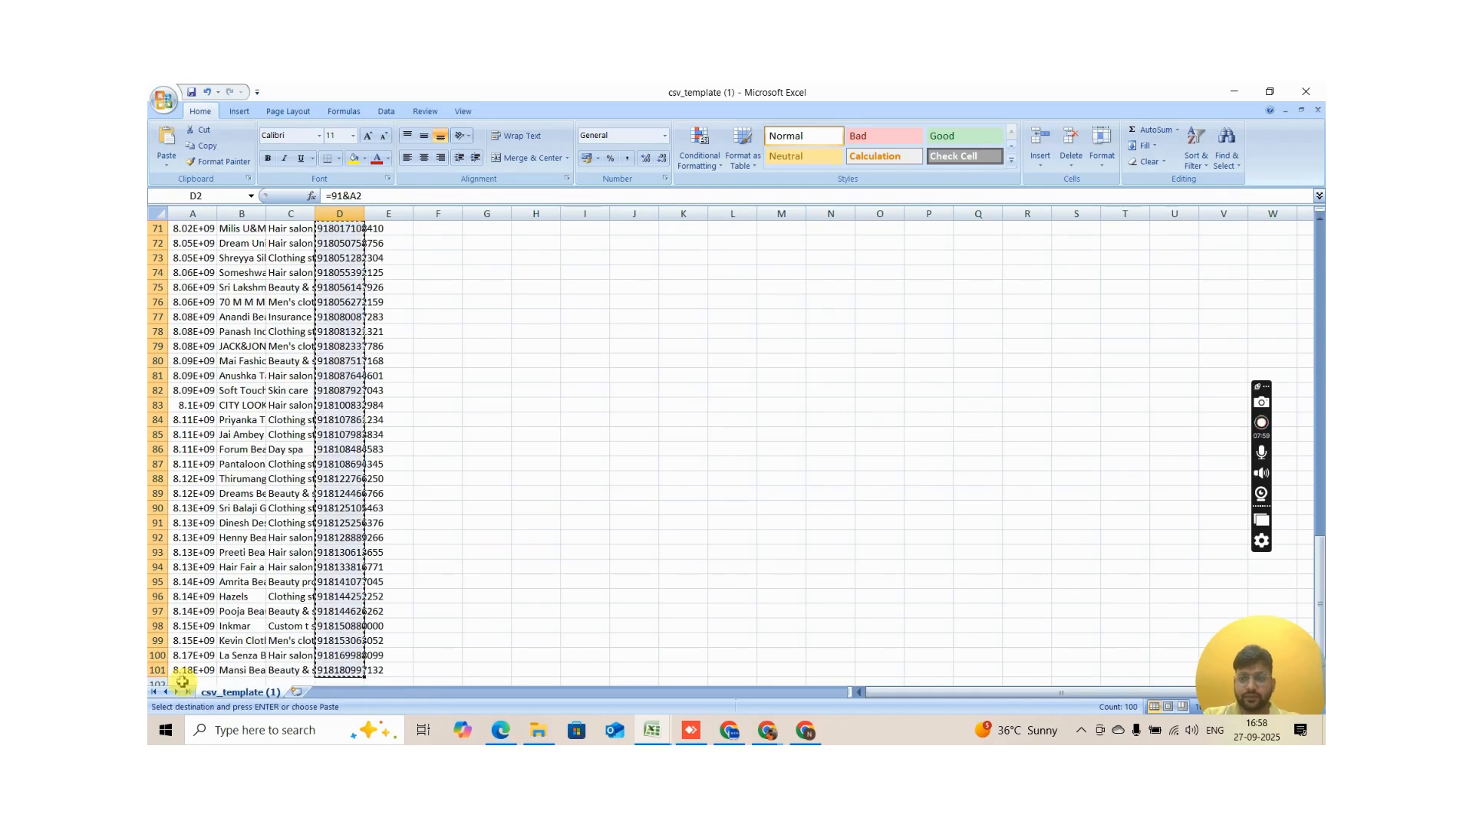
key("Up")
key("Left")
key("Left")
key("Left")
key("Down")
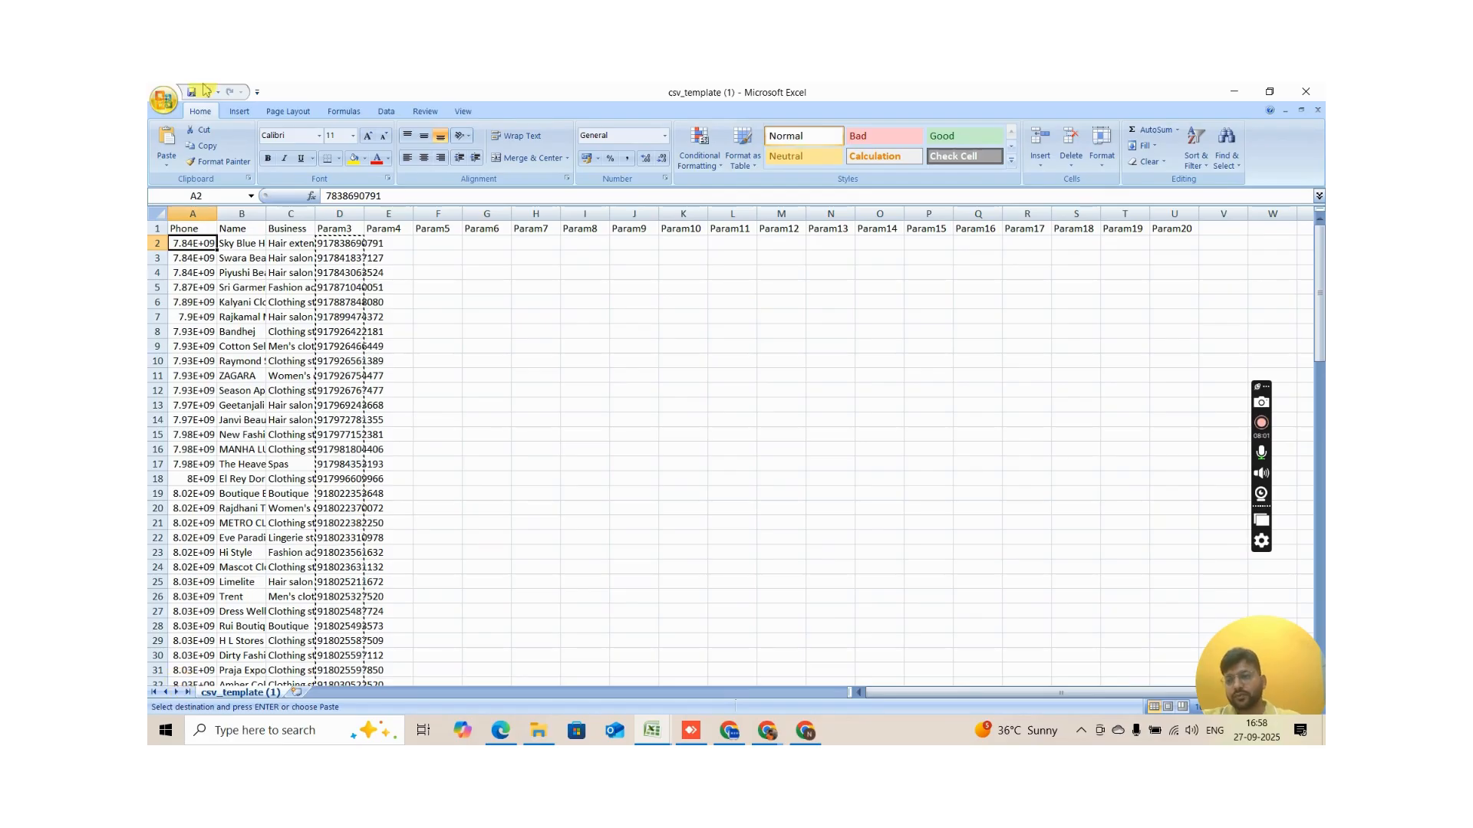
right_click(192, 244)
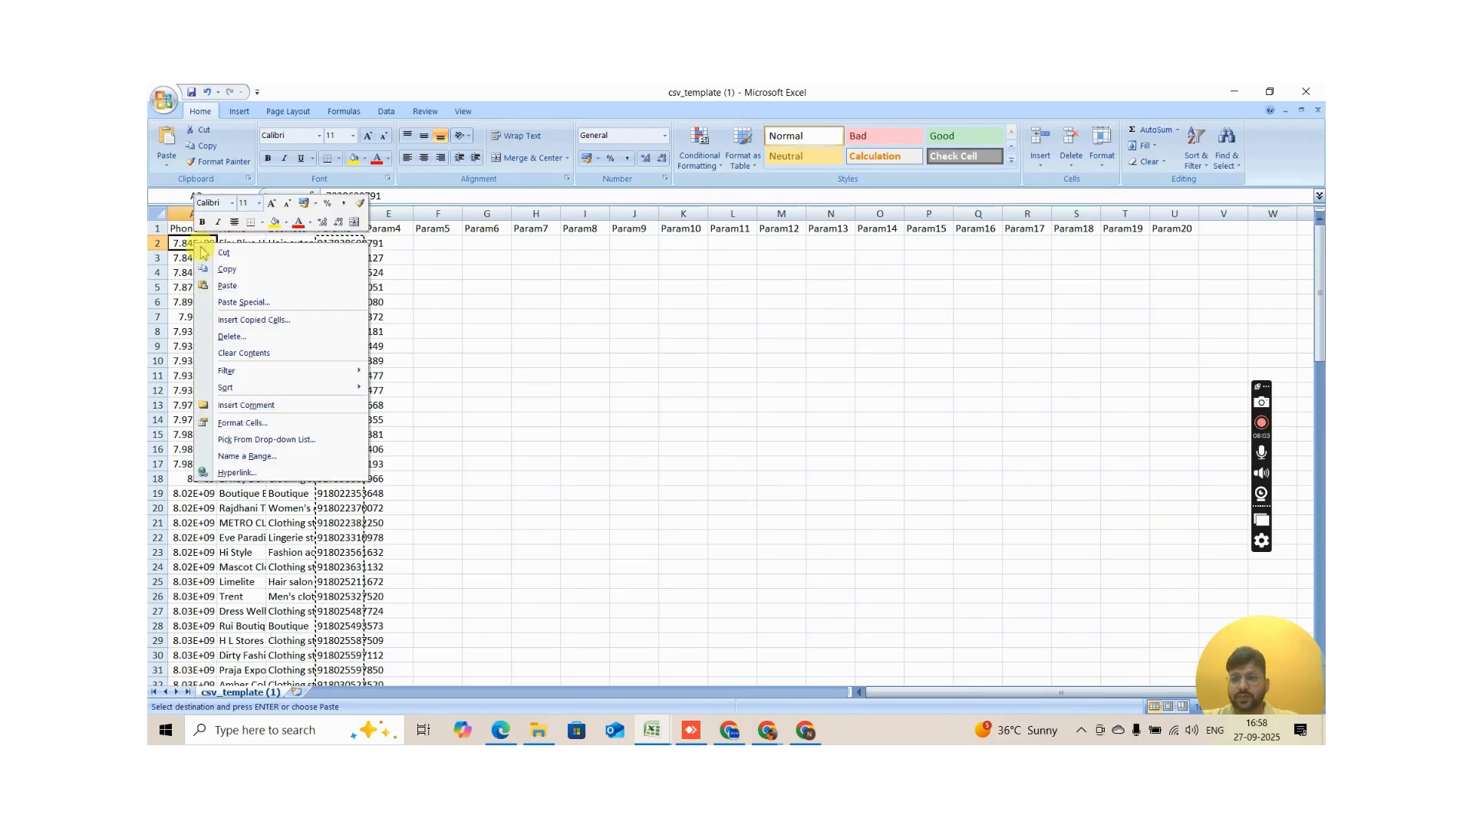
left_click(260, 302)
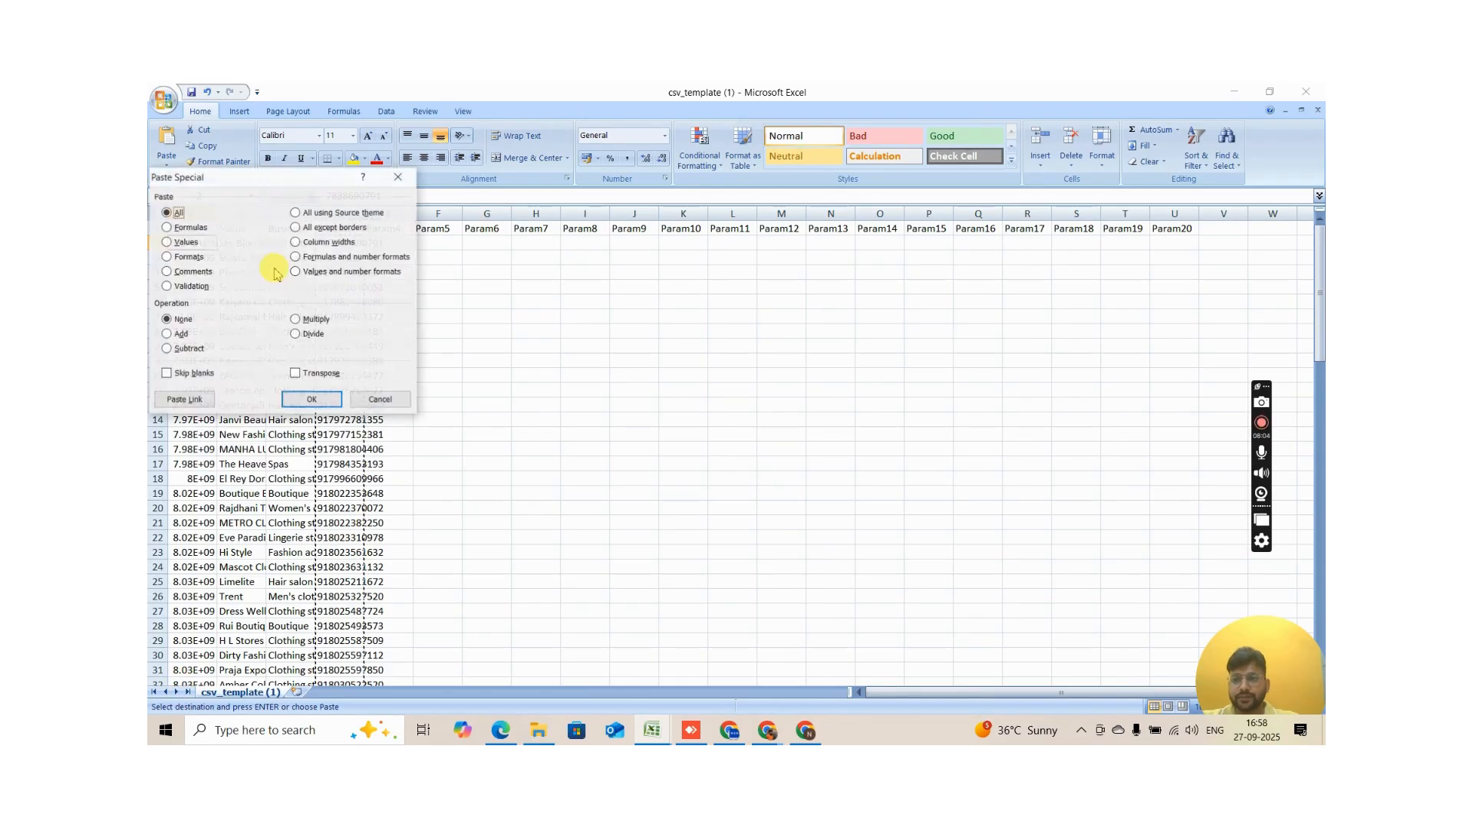
left_click(186, 243)
left_click(312, 400)
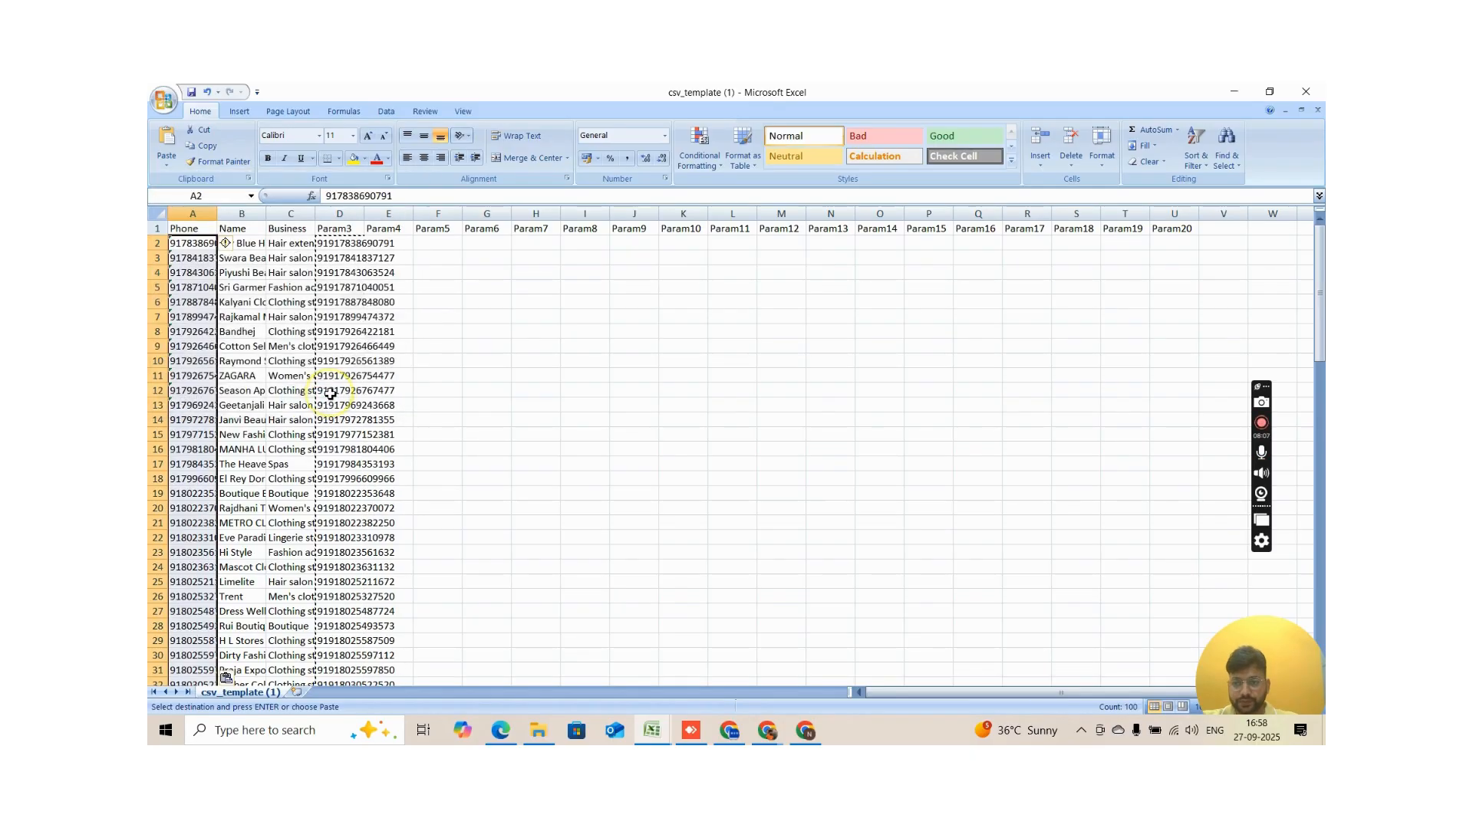
Step: Delete the Param3 helper column and switch back to the New Leads page in Chrome
left_click(339, 284)
key("ctrl+space")
key("ctrl+minus")
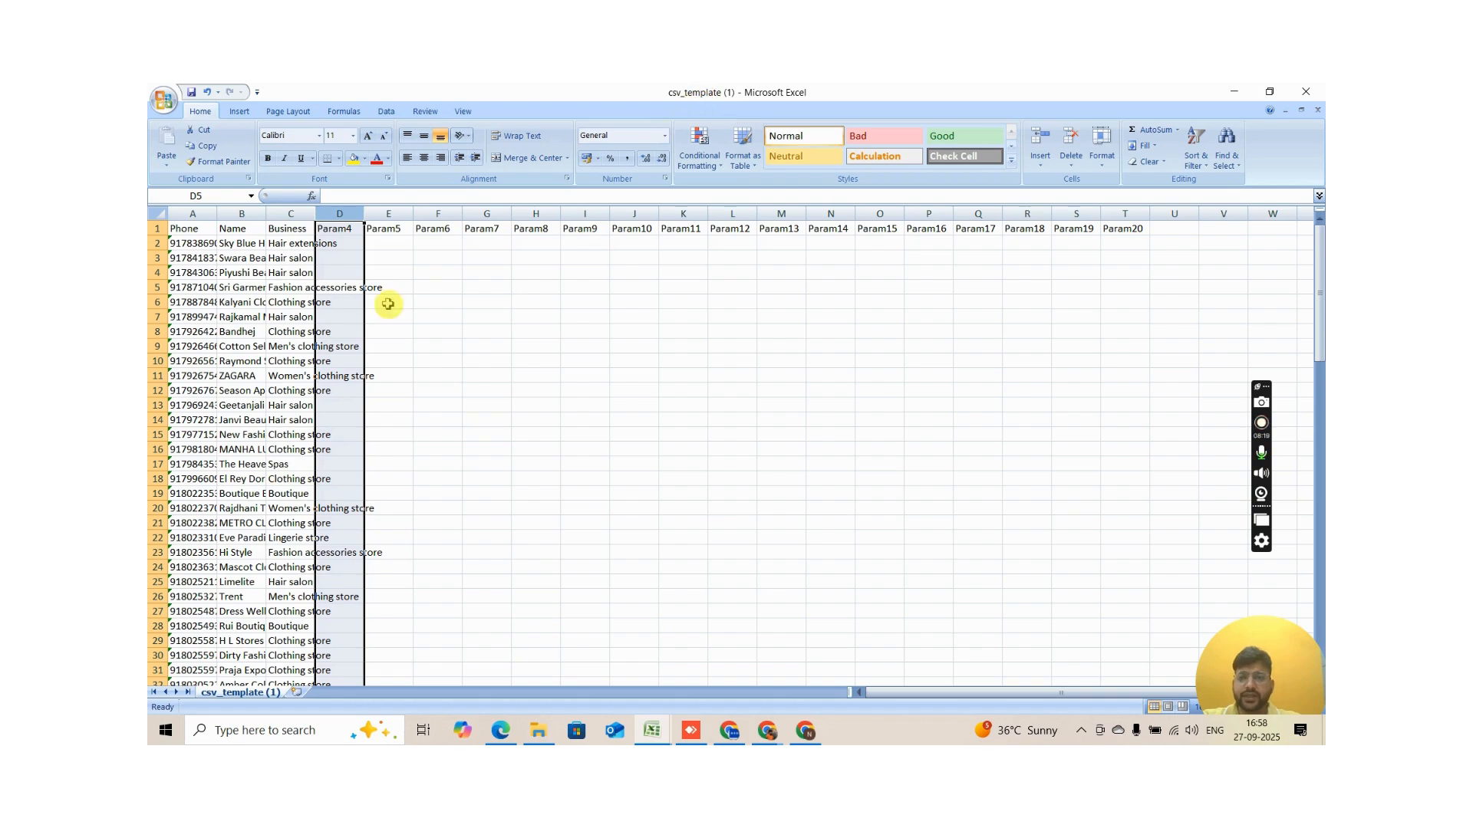
key("alt+Tab")
key("alt+Tab")
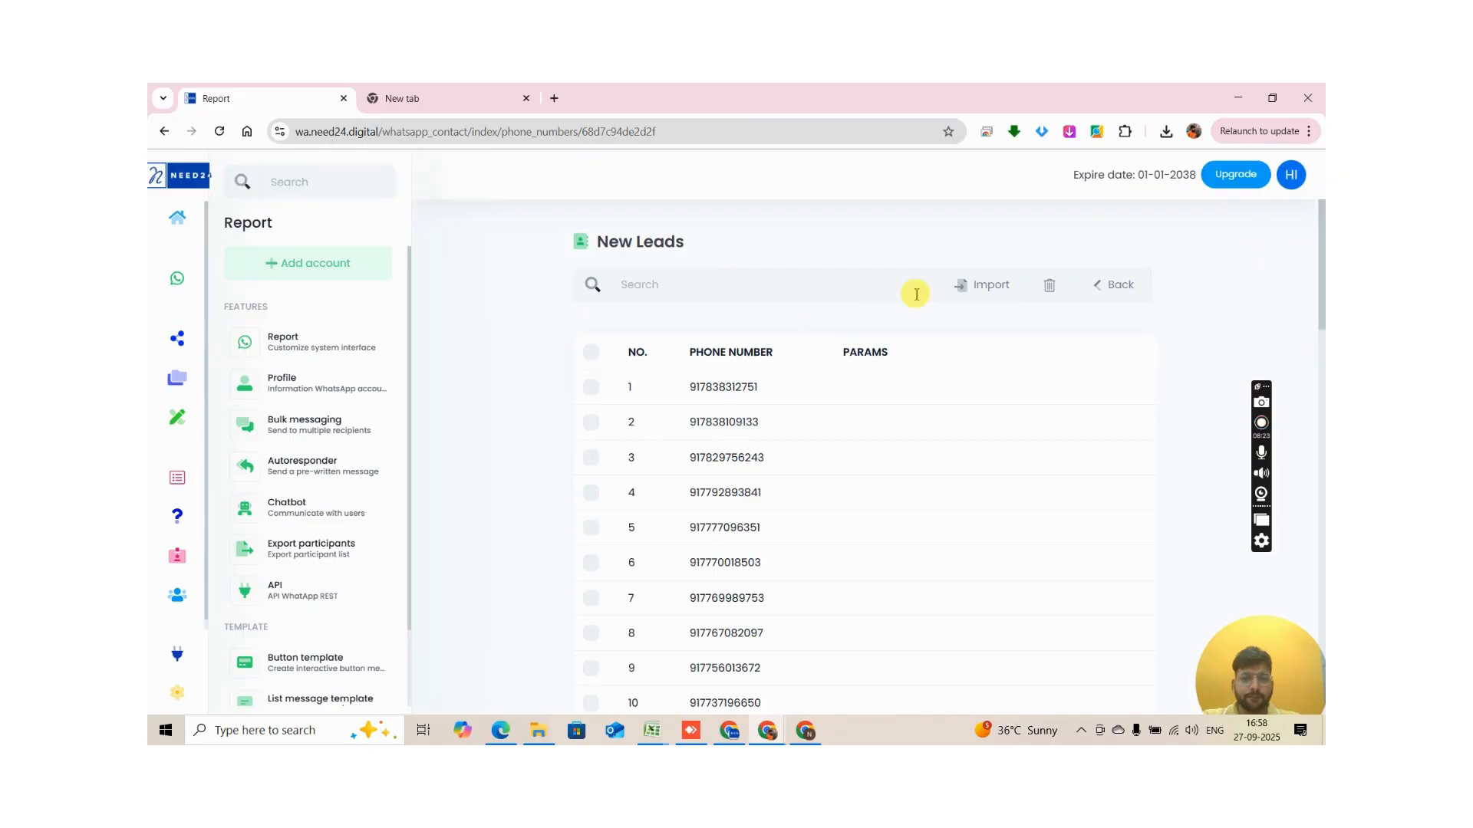
Step: Try to import csv_template (1) from Downloads into the New Leads group and check the numbers on page 2
left_click(982, 284)
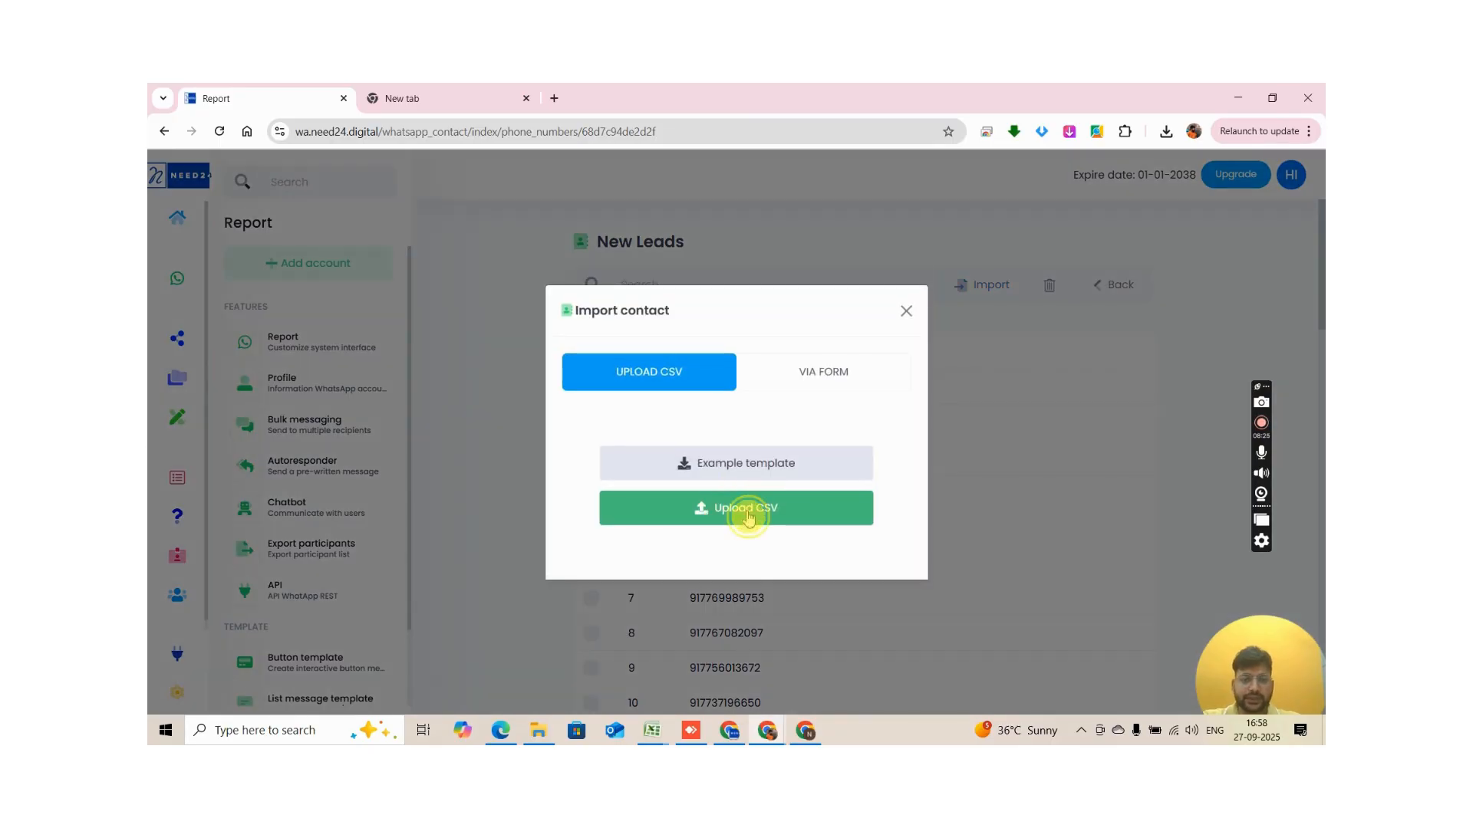
left_click(748, 518)
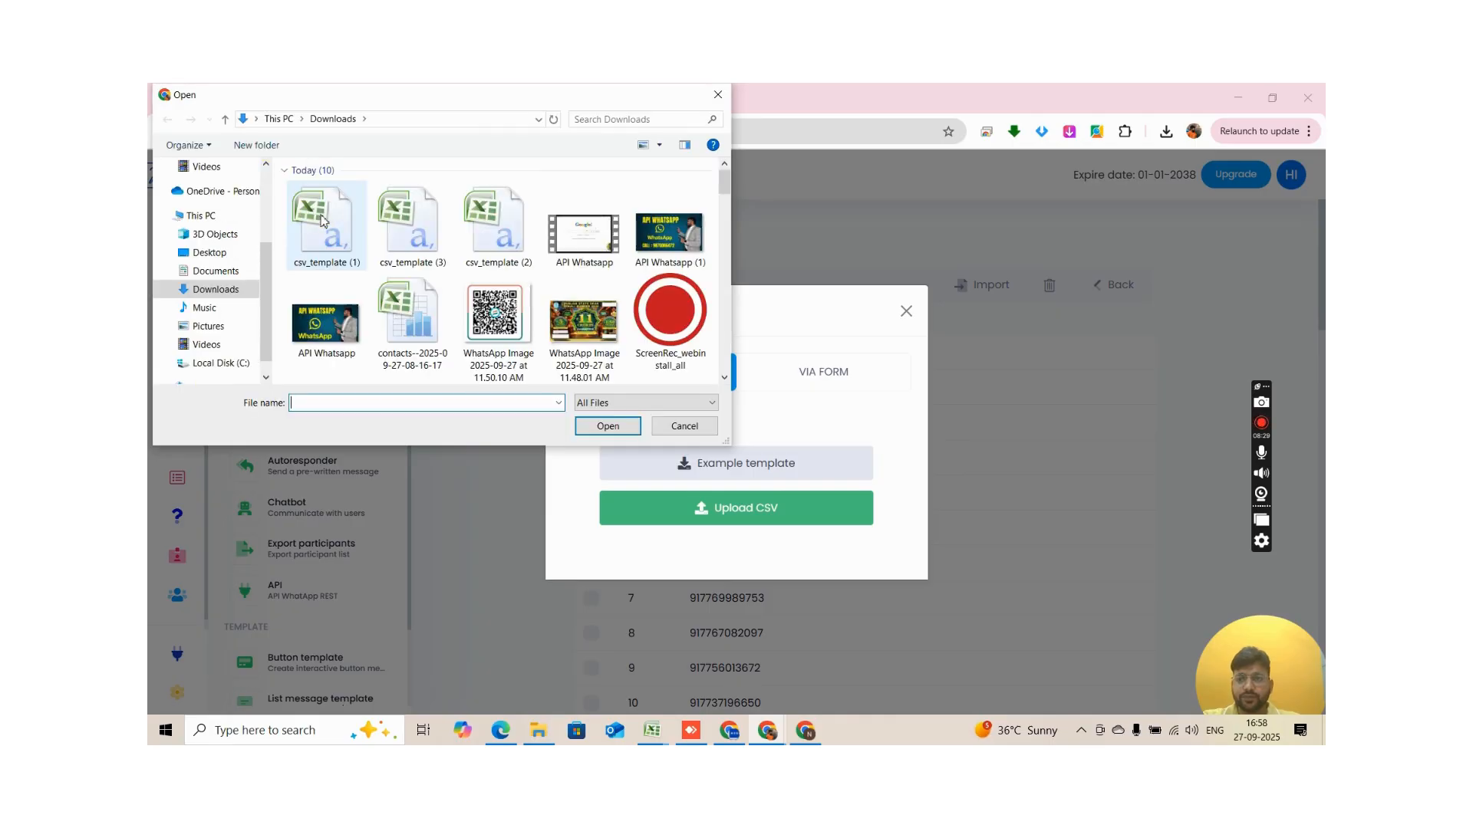
left_click(334, 247)
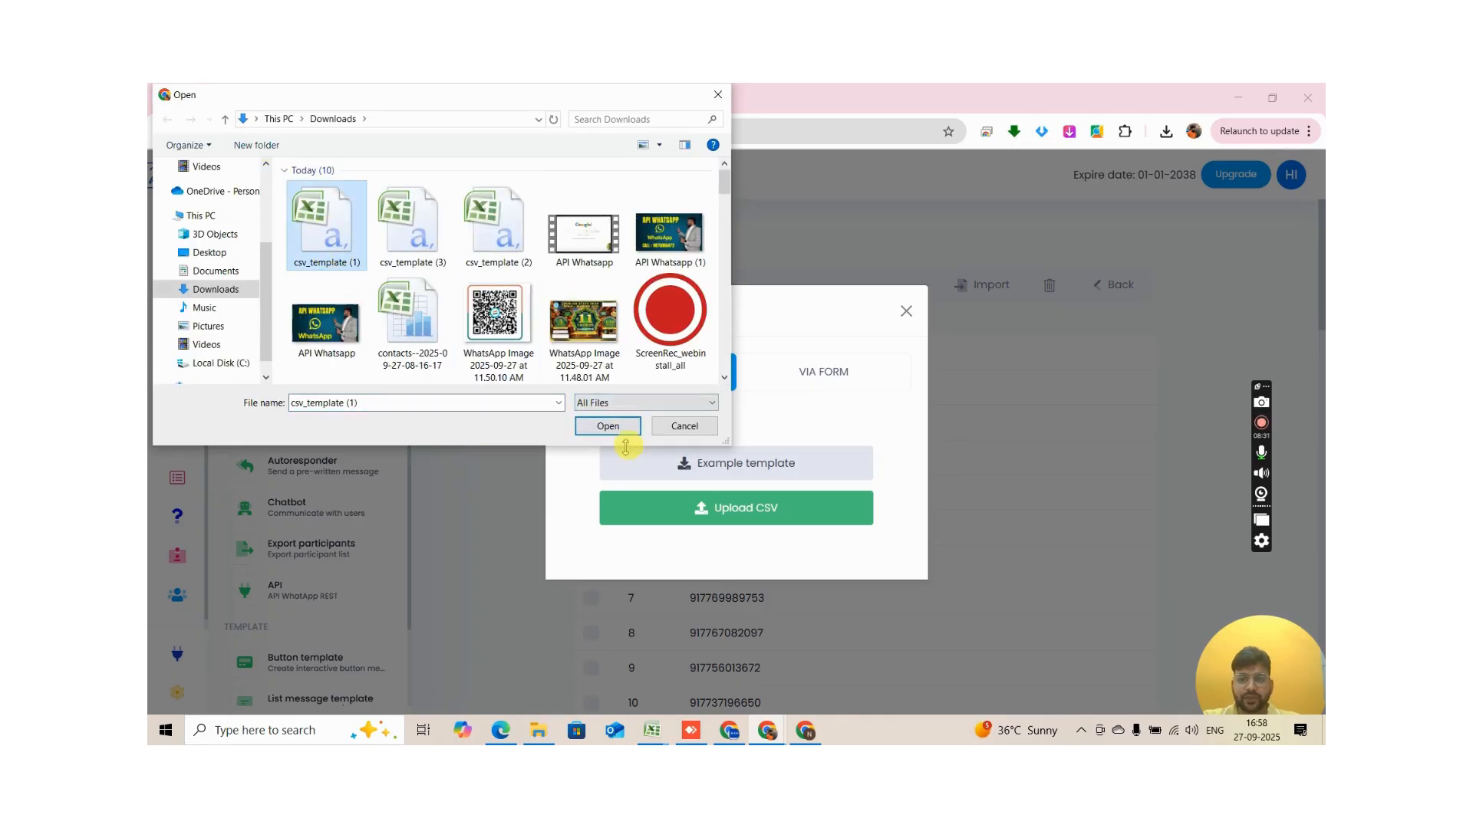
left_click(614, 424)
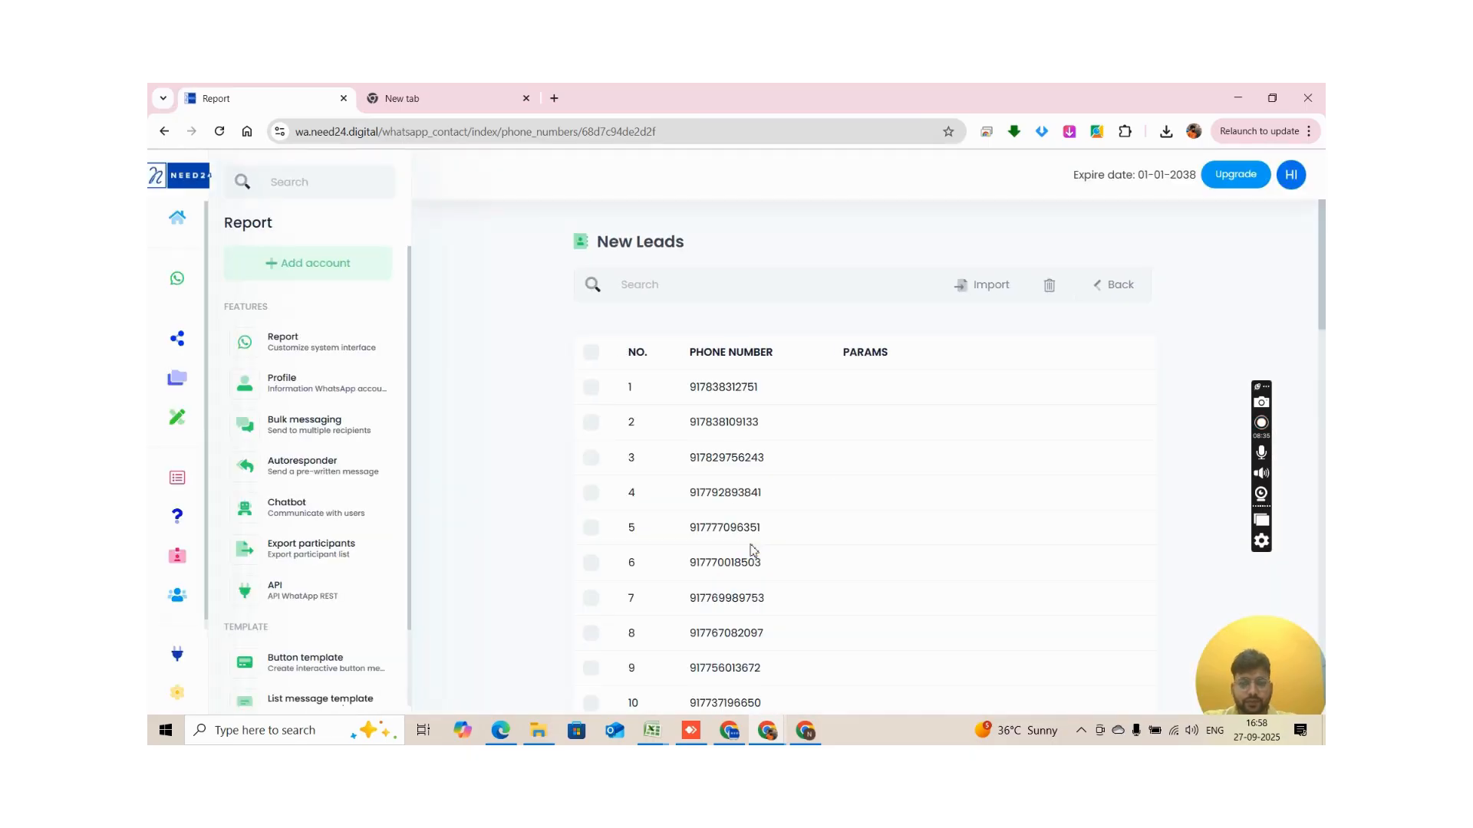
scroll(779, 410, "down", 20)
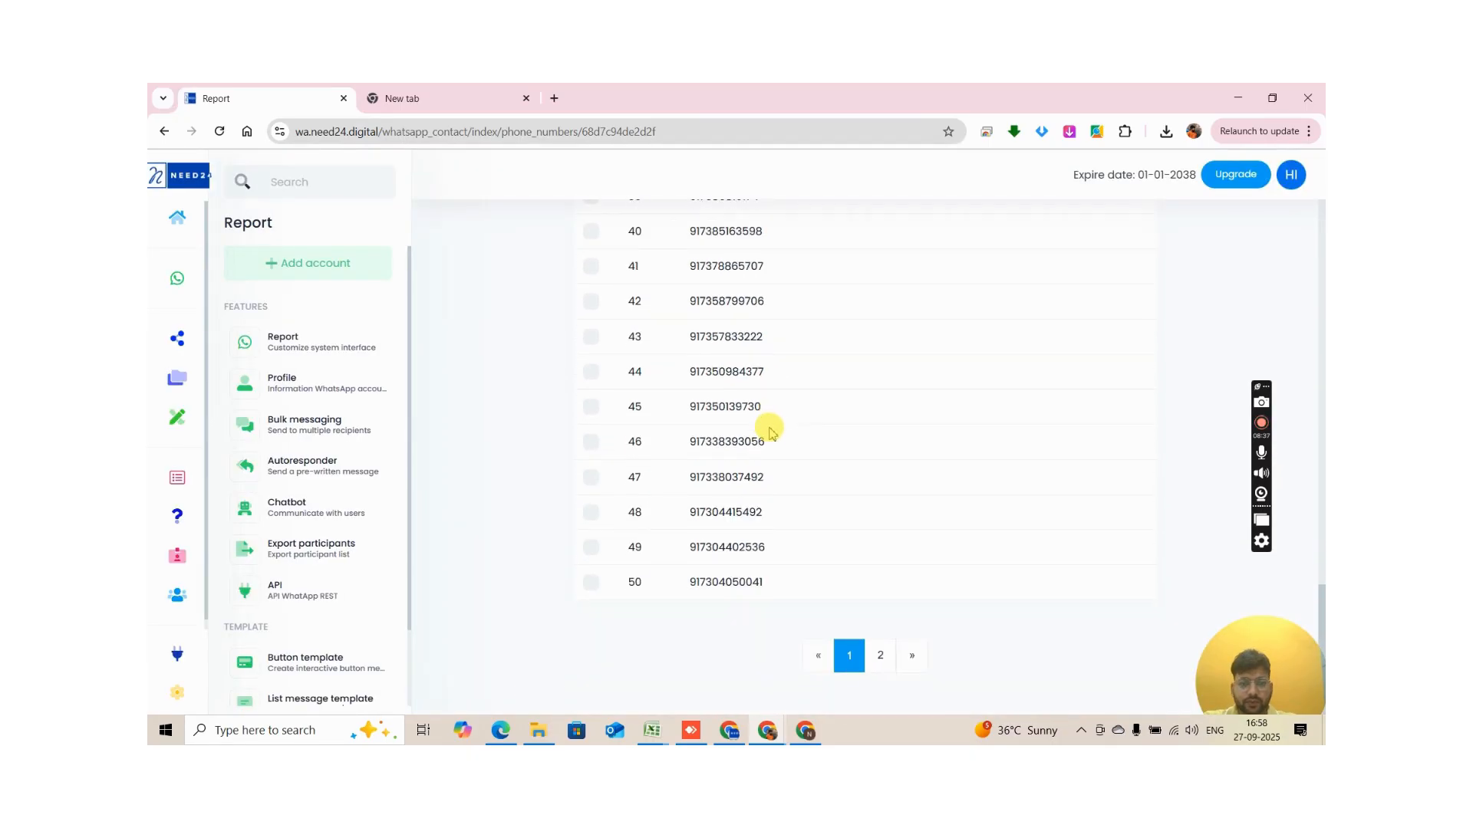
left_click(882, 656)
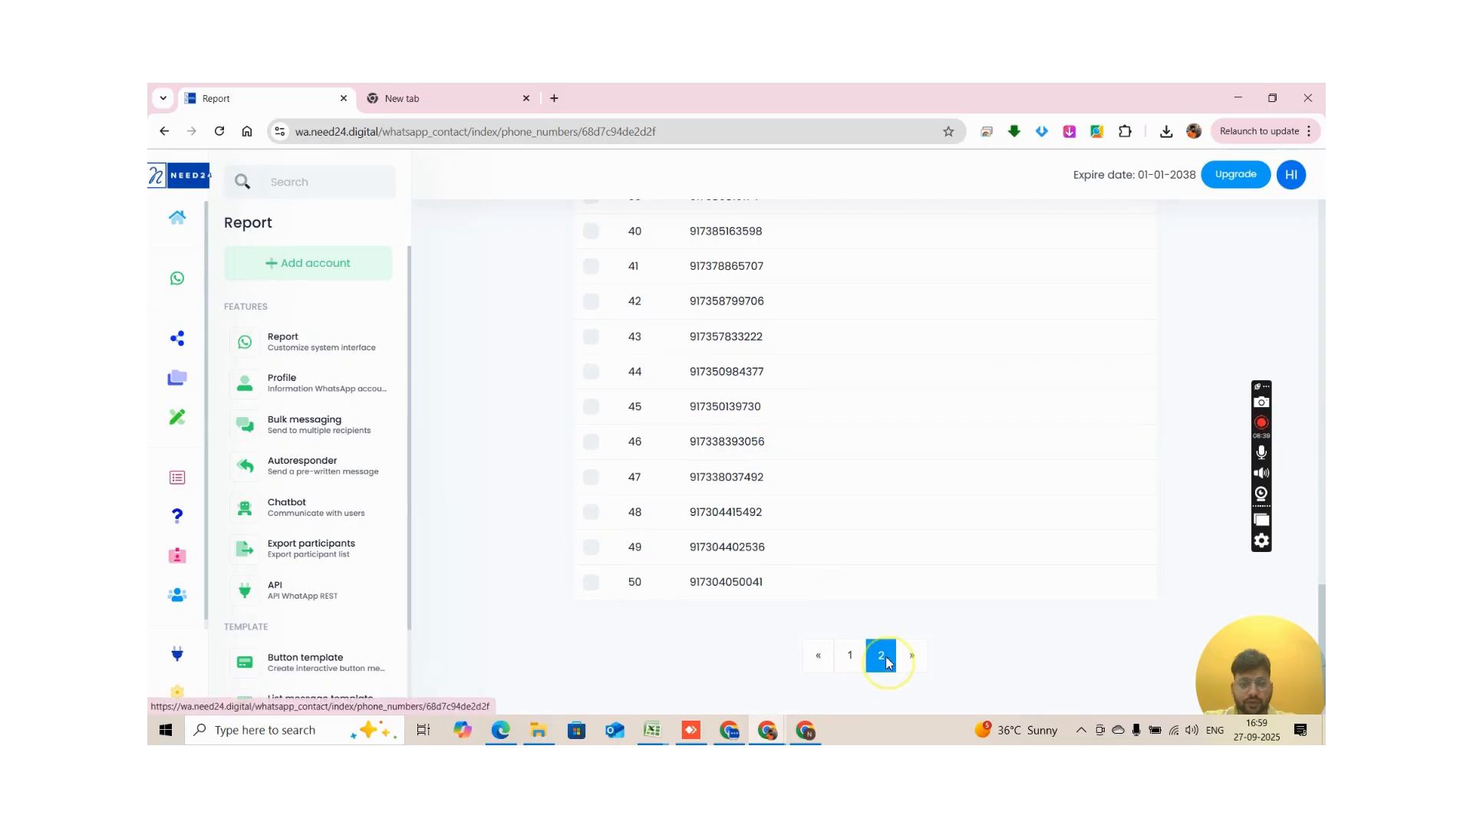
scroll(779, 355, "up", 15)
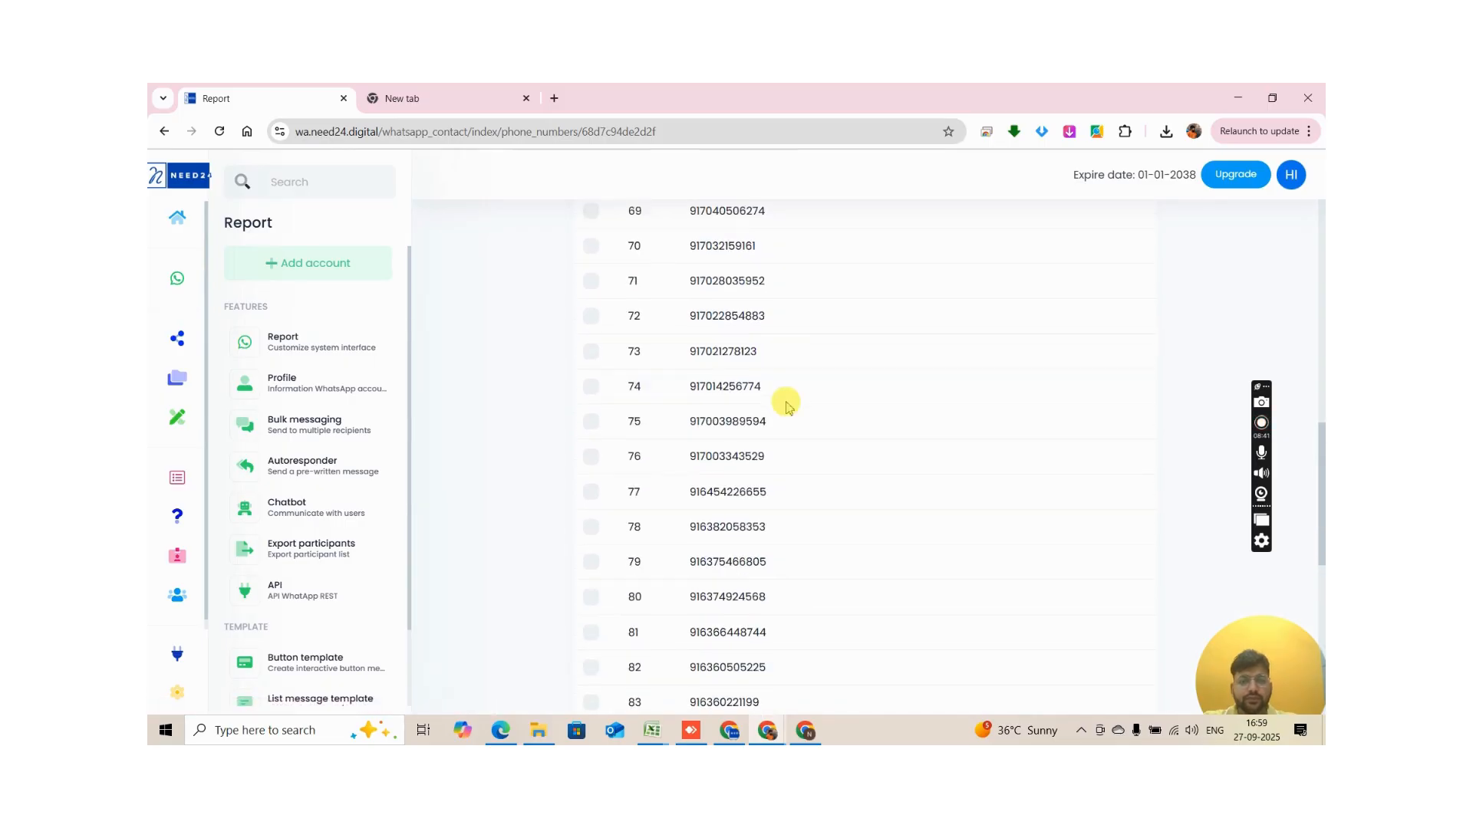
scroll(788, 473, "up", 3)
Step: Switch to the csv_template (1) workbook in Excel and clear all columns from Param4 in column D onward
key("alt+Tab")
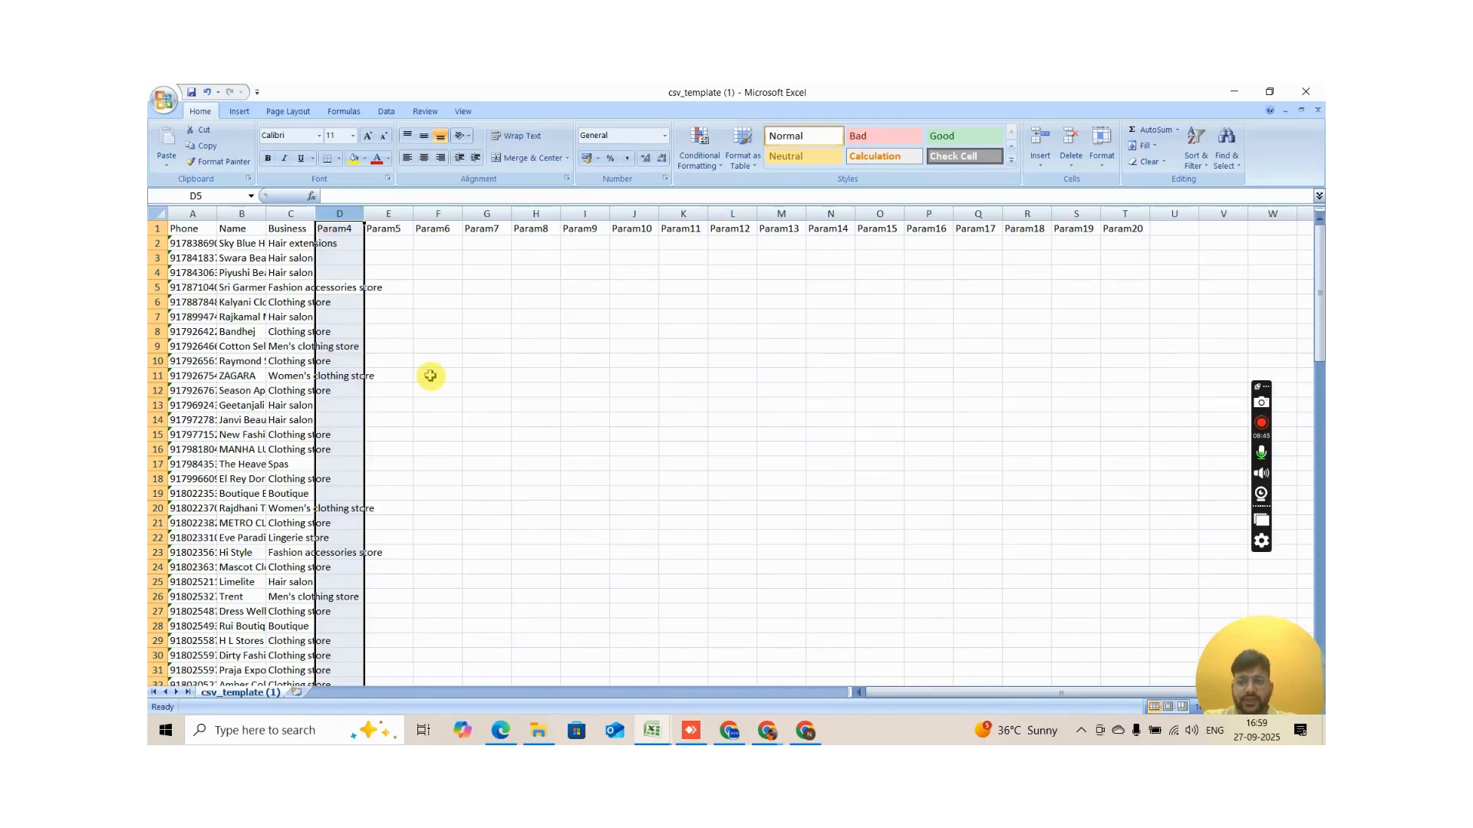
key("ctrl+shift+Right")
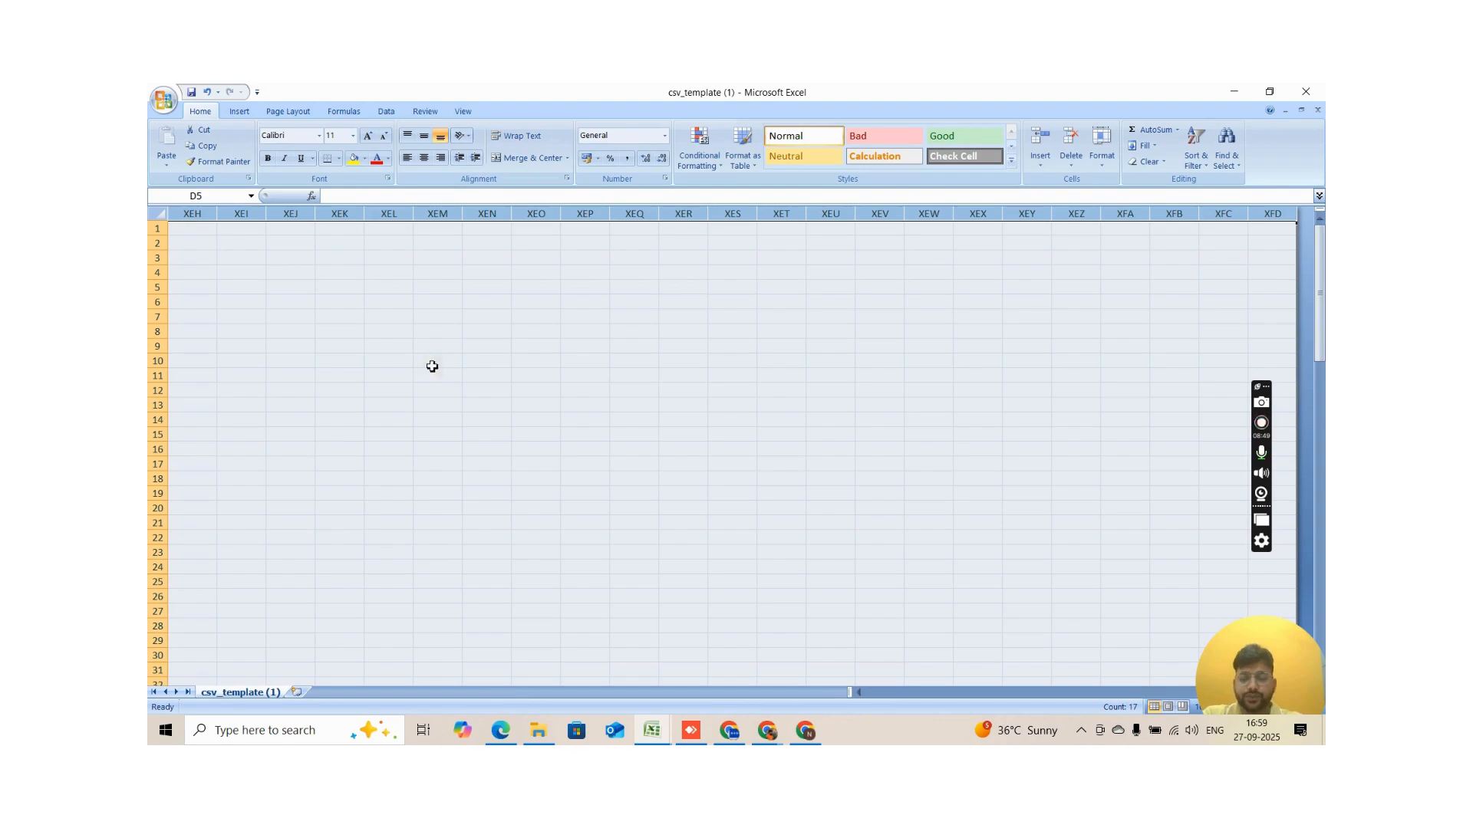
key("ctrl+BackSpace")
key("Left")
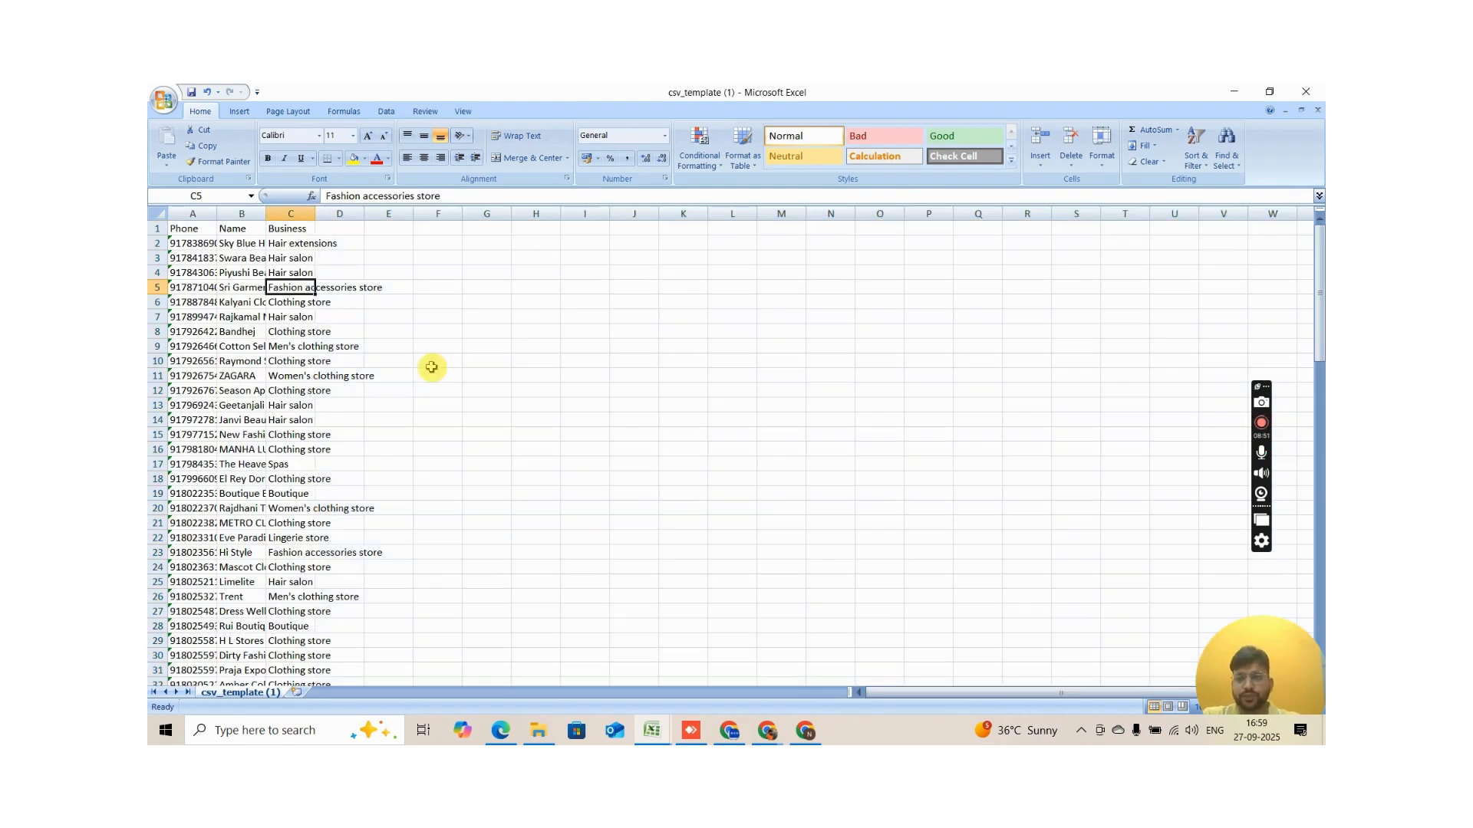
Step: Start saving a copy of the template in the Downloads folder under the file name new leads
left_click(176, 105)
left_click(699, 405)
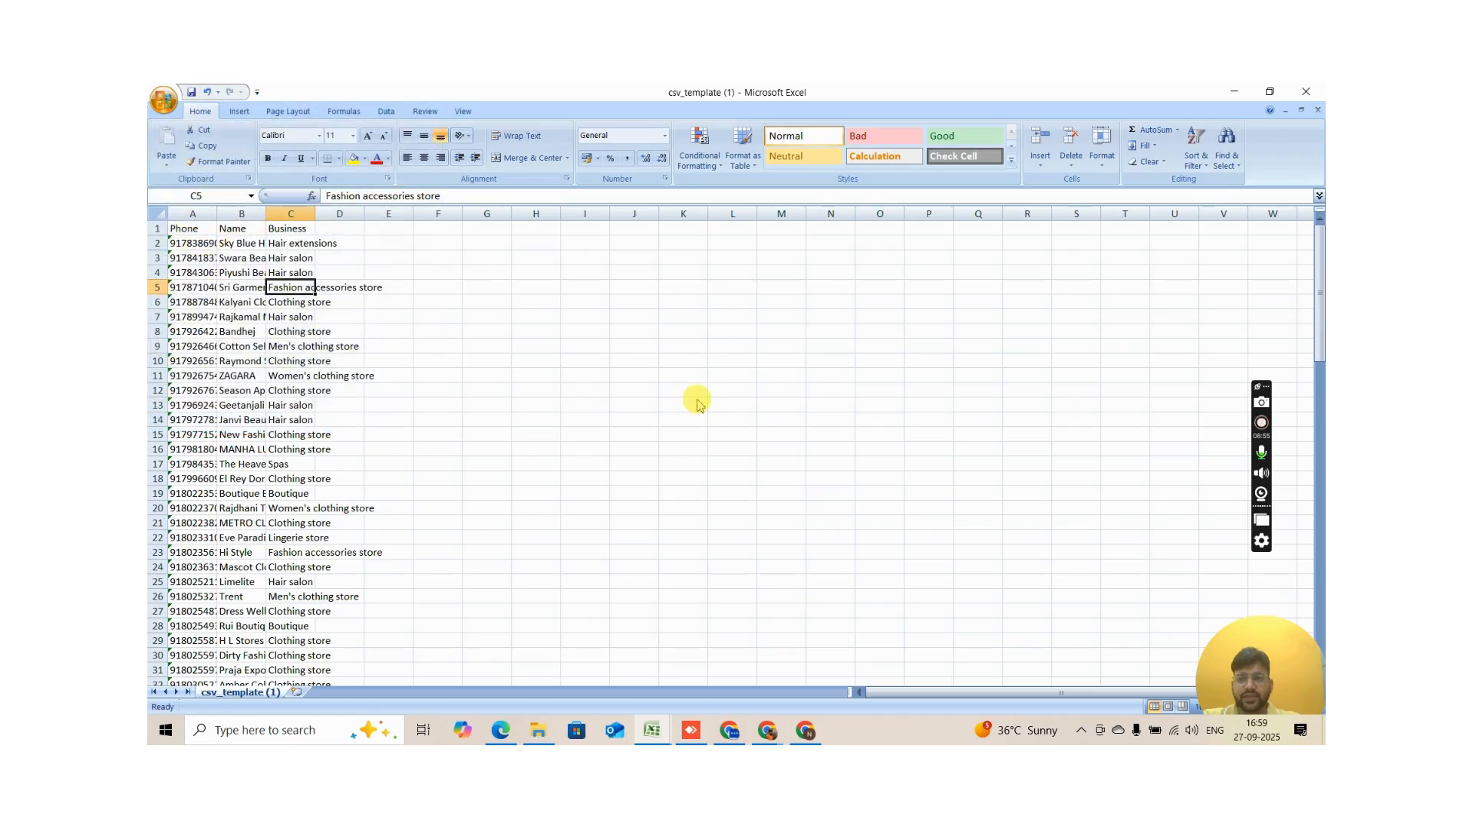
key("F12")
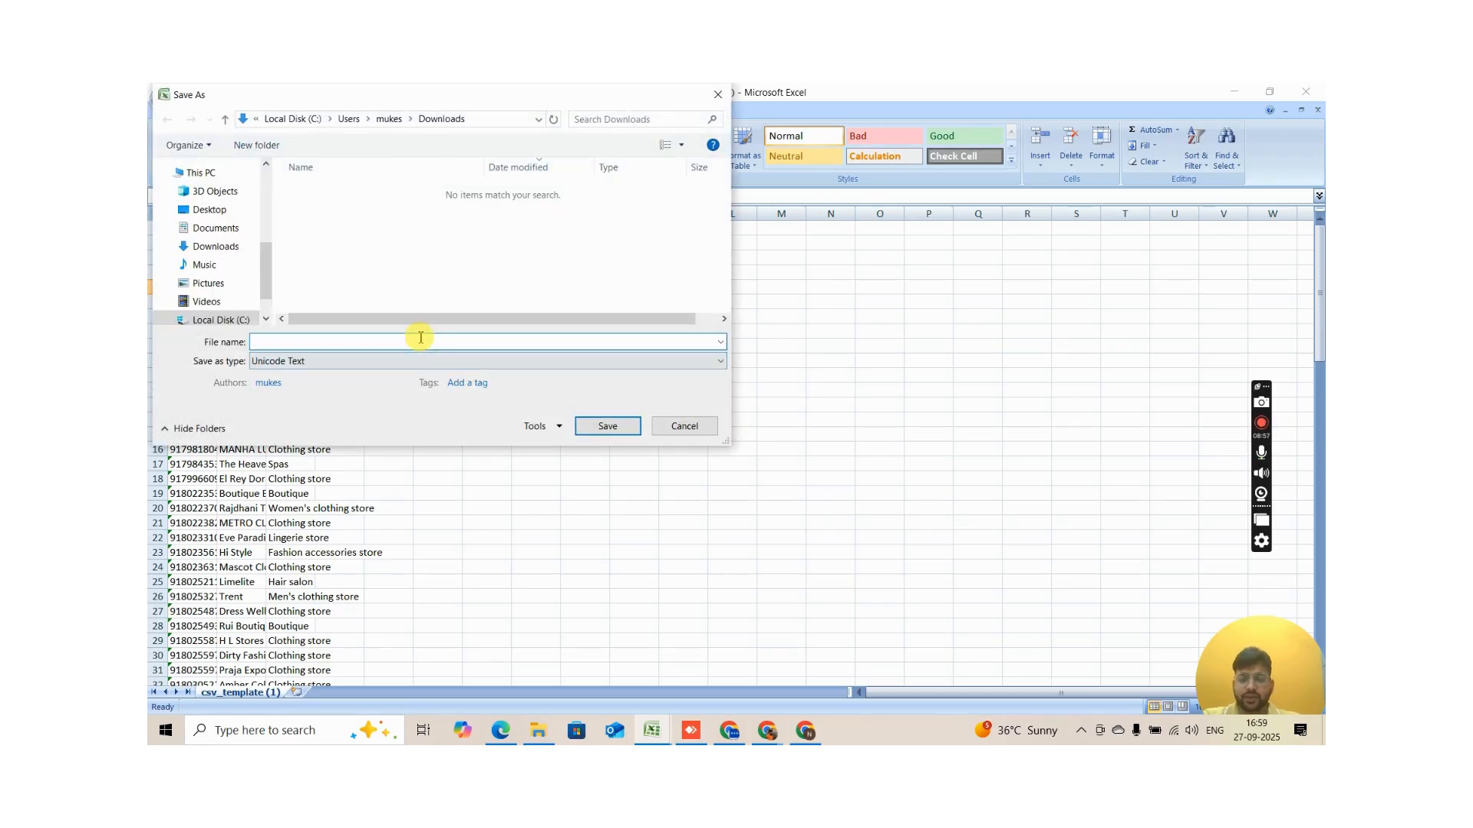
type("nea")
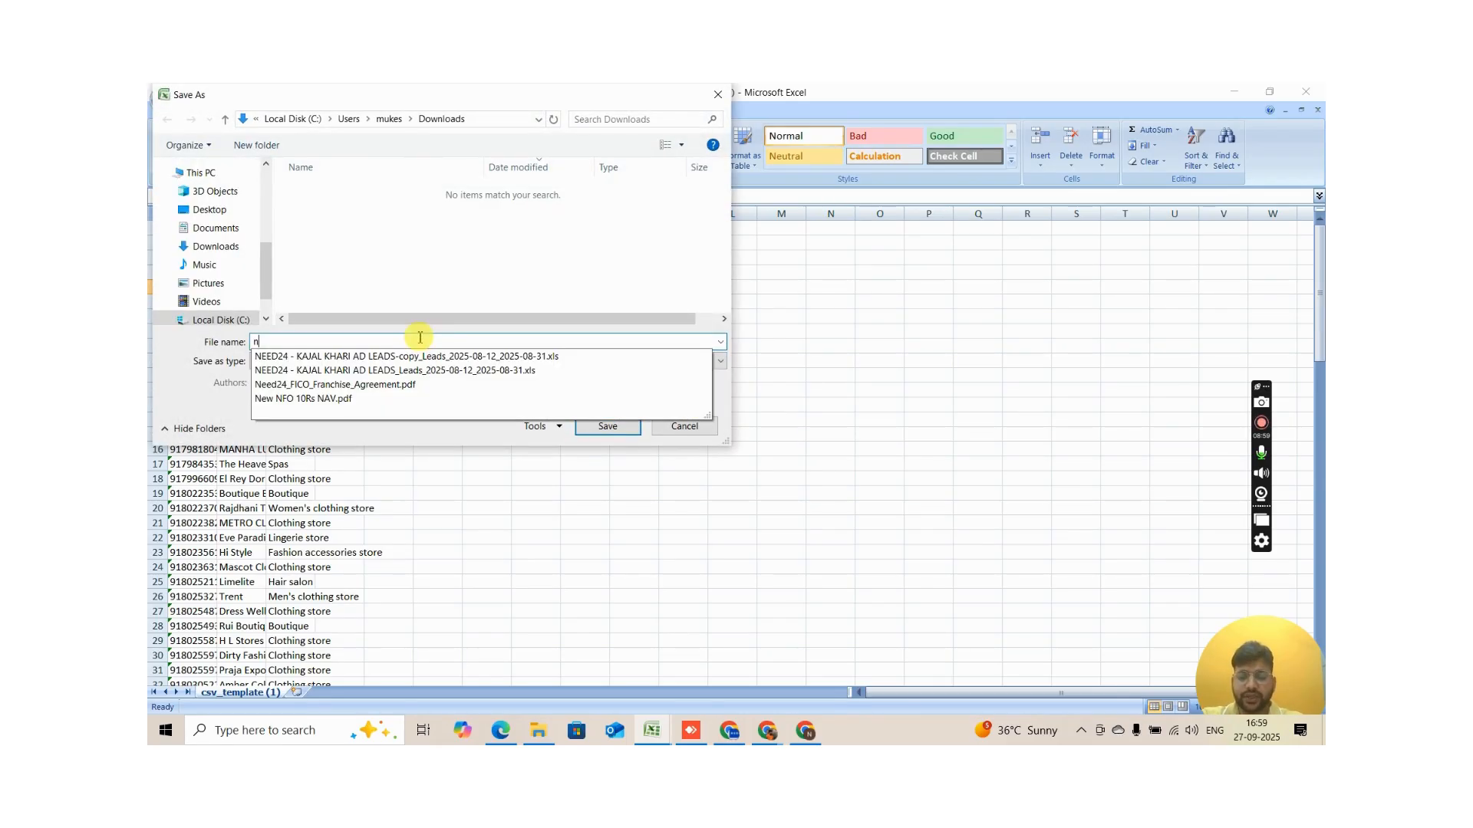
left_click(419, 337)
key("BackSpace")
key("BackSpace")
key("BackSpace")
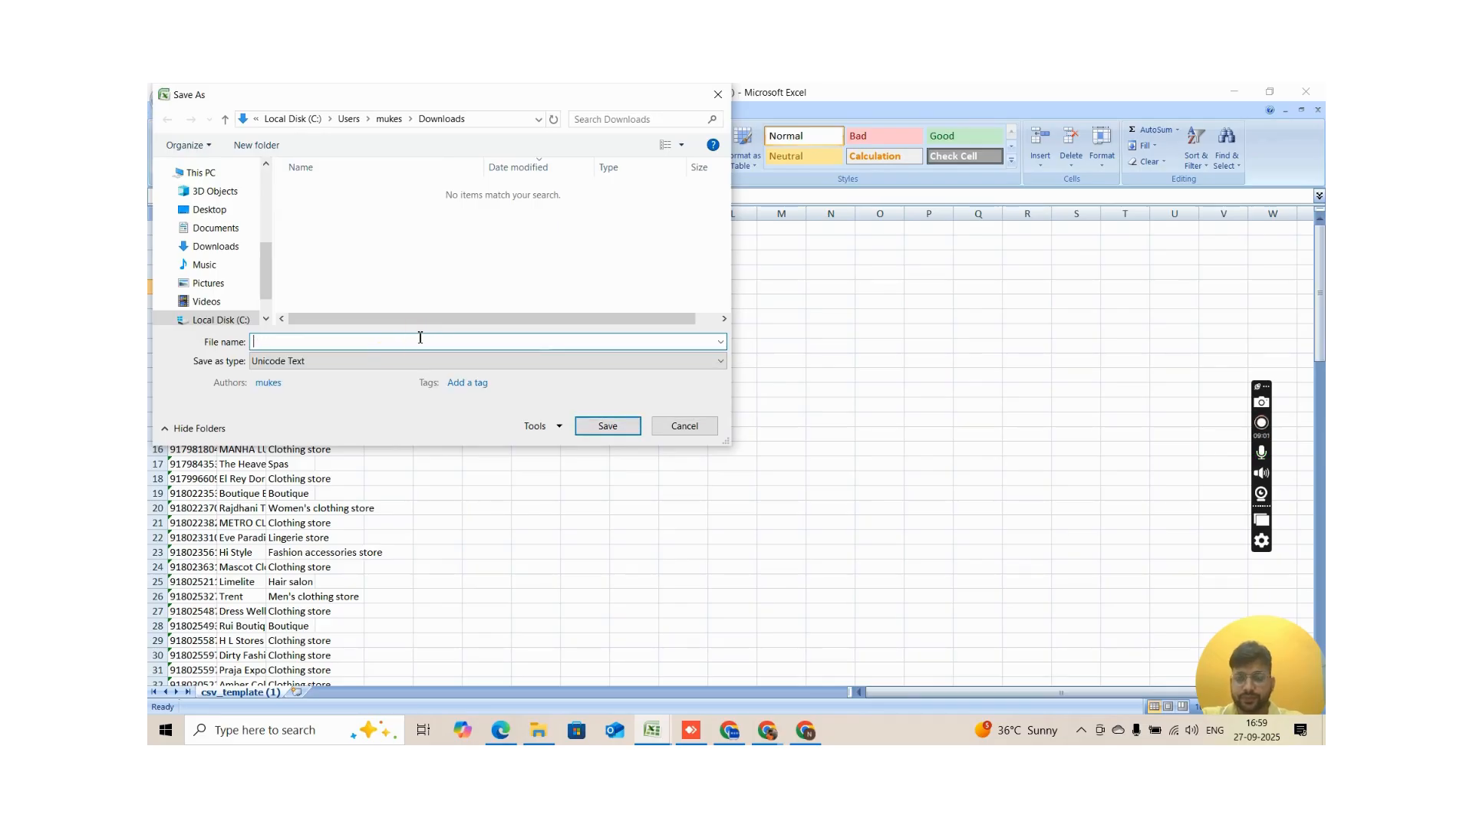
type("new leads")
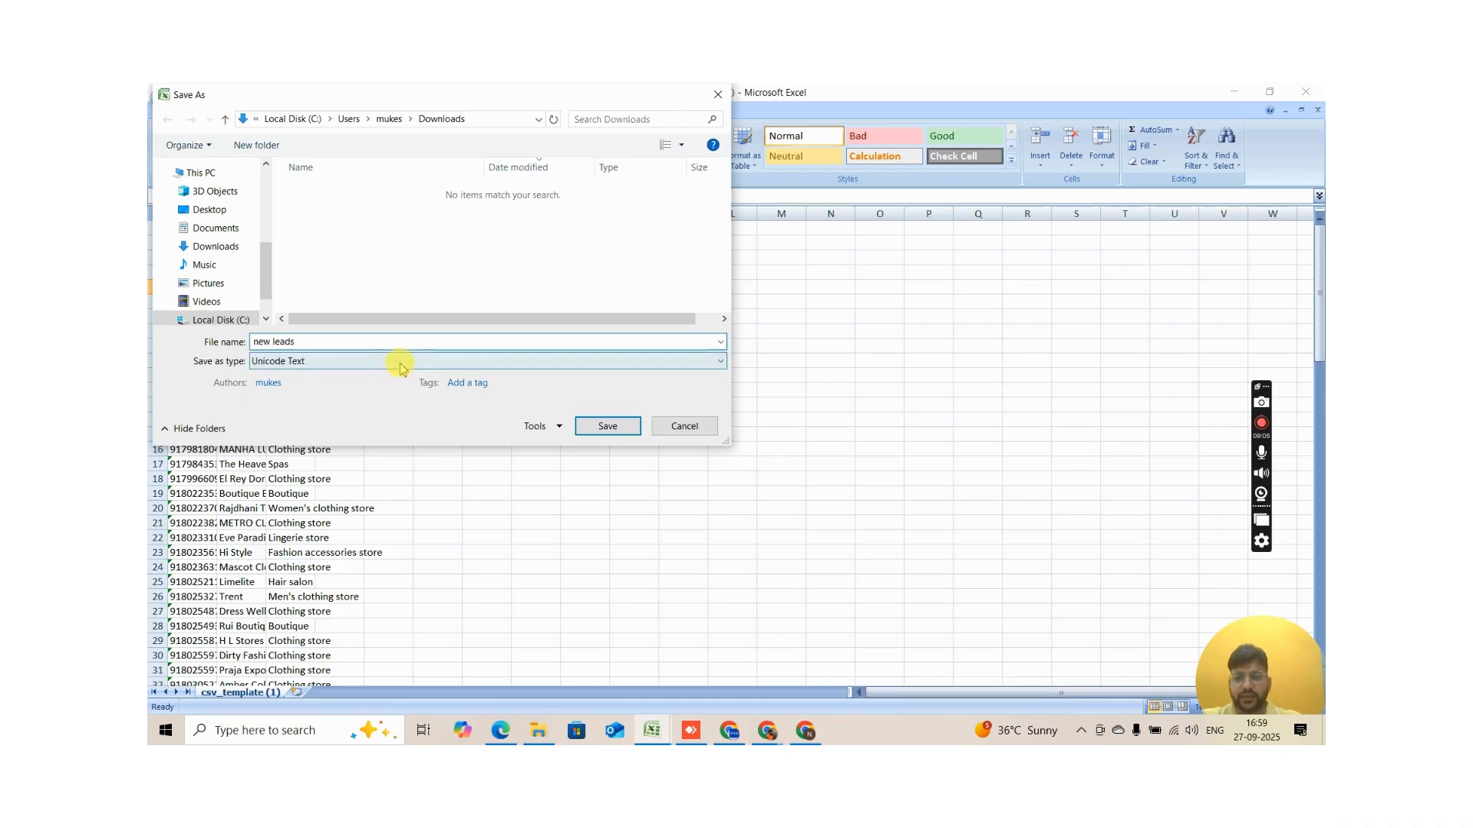
Step: Save the new leads file as CSV (MS-DOS) and keep the workbook in that format
left_click(402, 362)
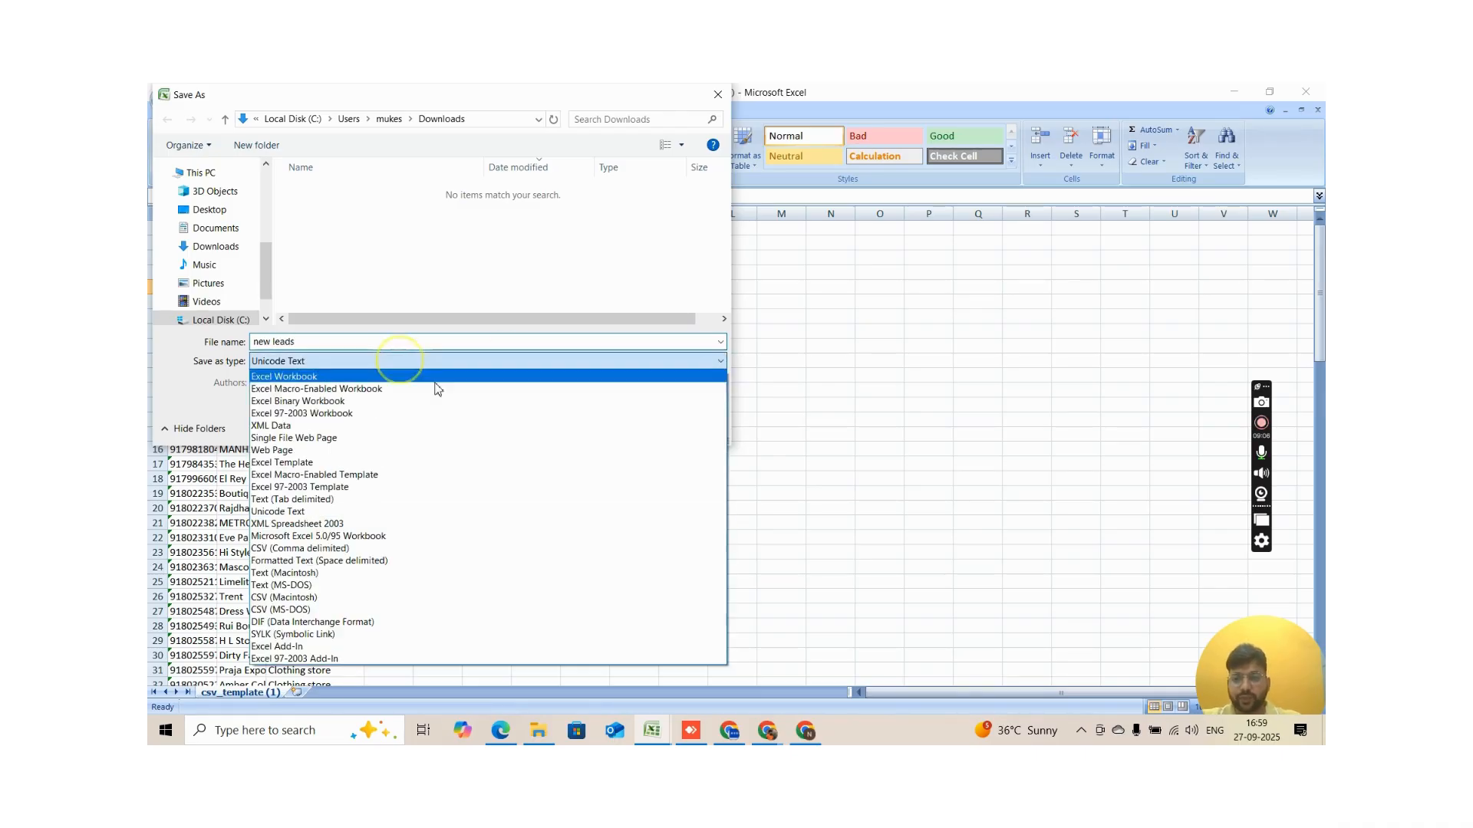
left_click(395, 611)
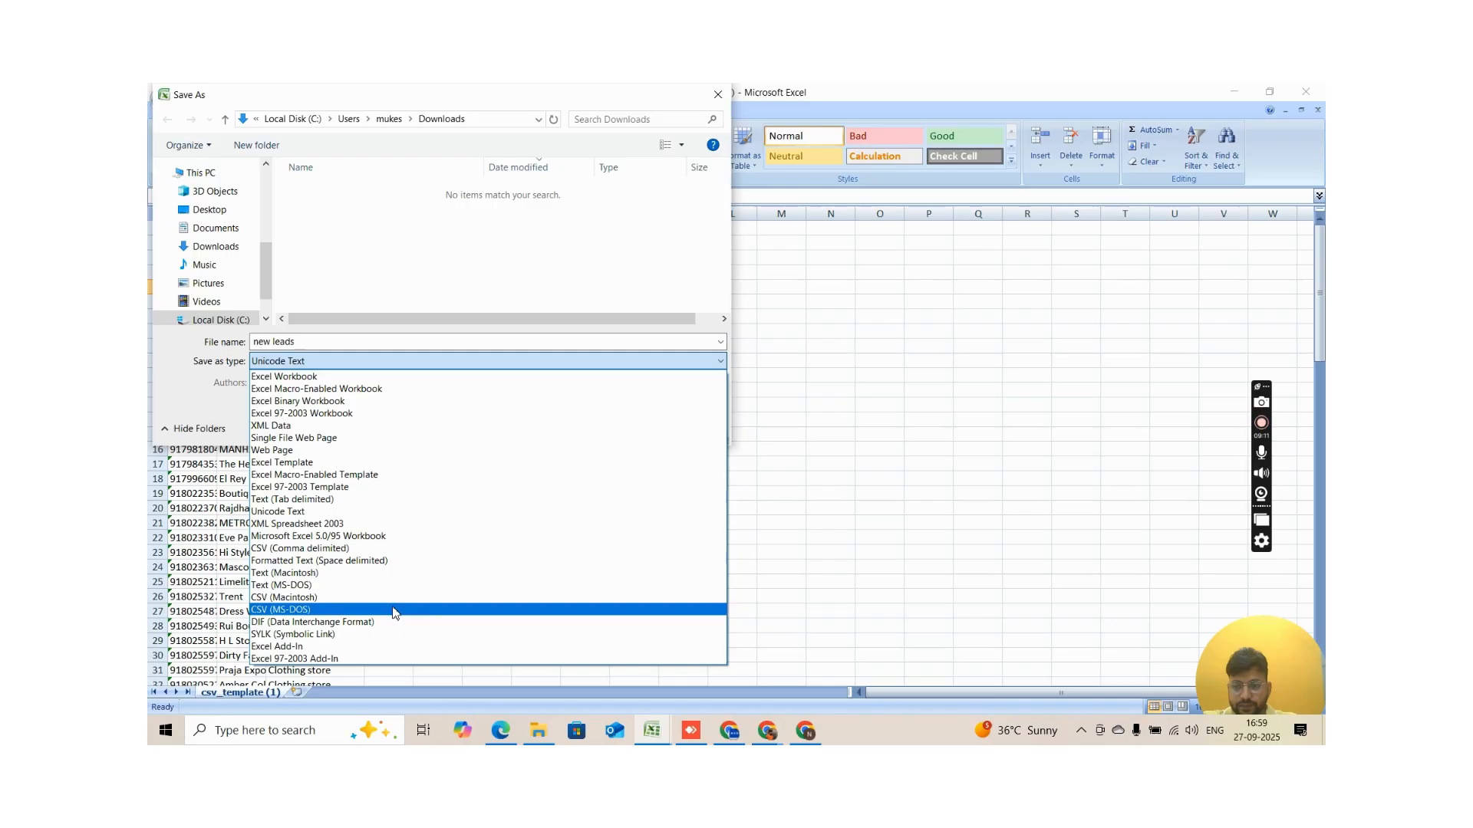
left_click(393, 609)
left_click(600, 427)
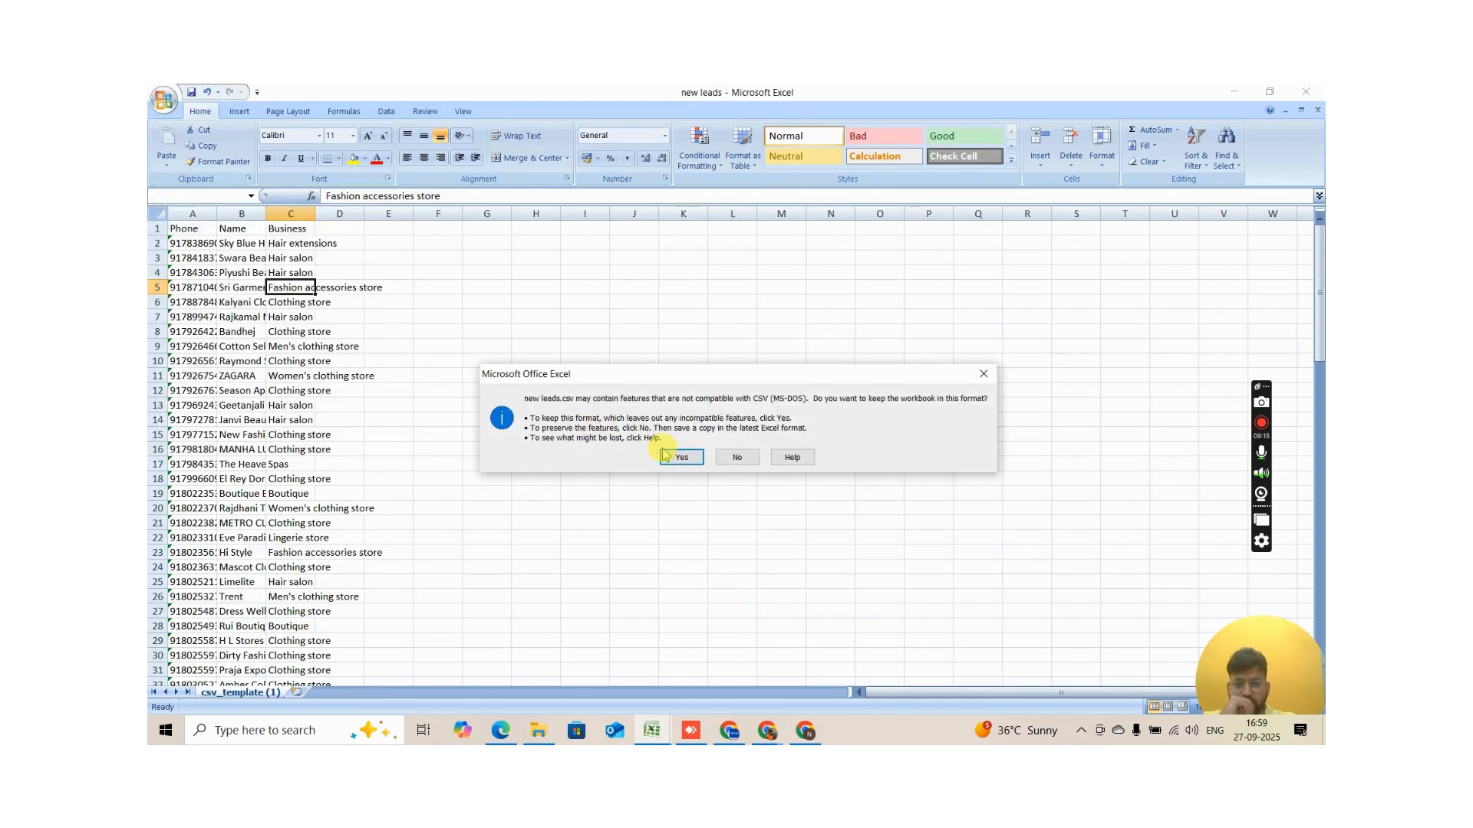
left_click(666, 456)
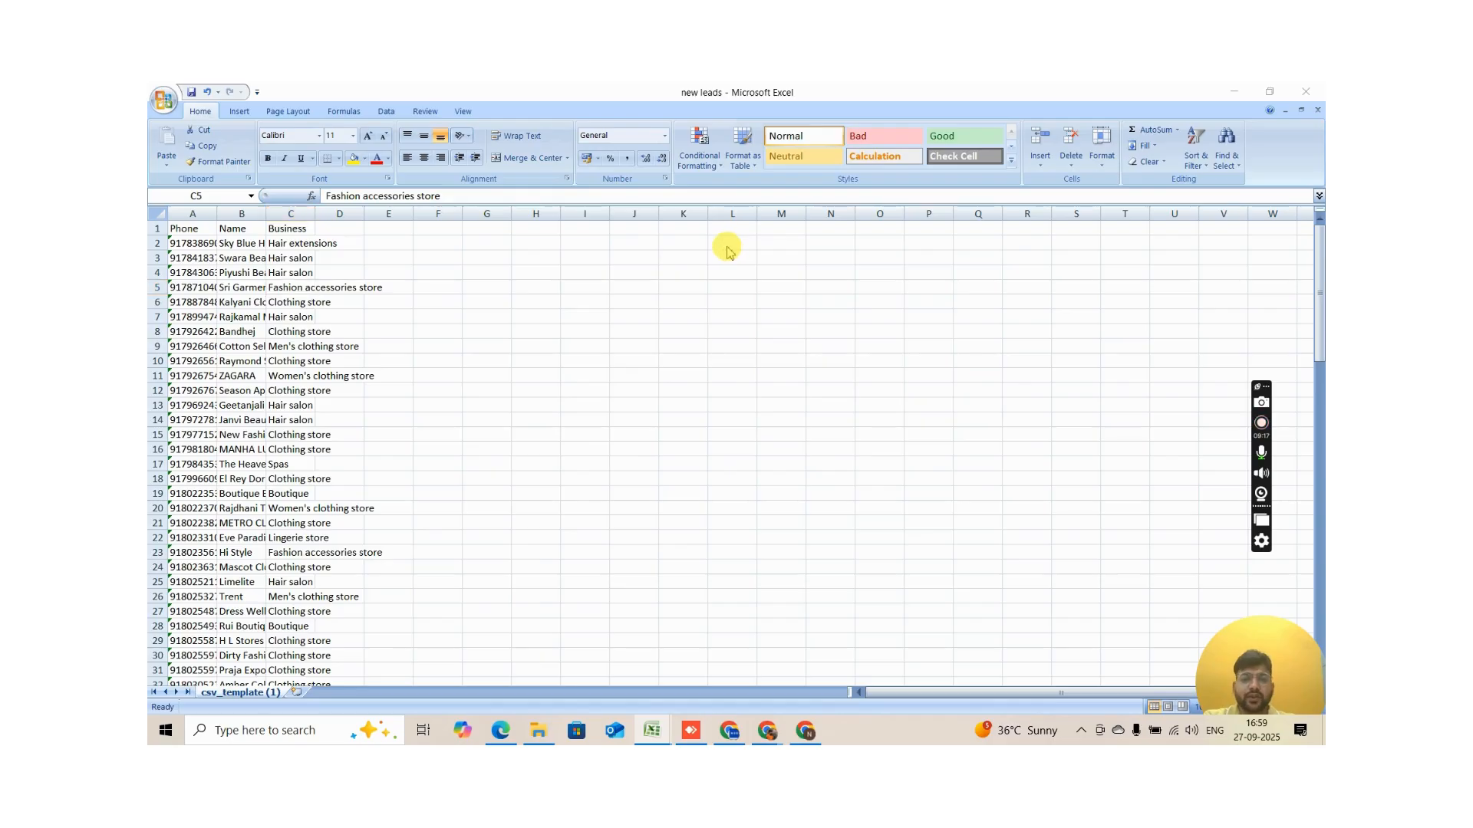
Step: Switch back to the New Leads page in Chrome, import the new leads CSV from Downloads, and check the contacts' params
key("alt+Tab")
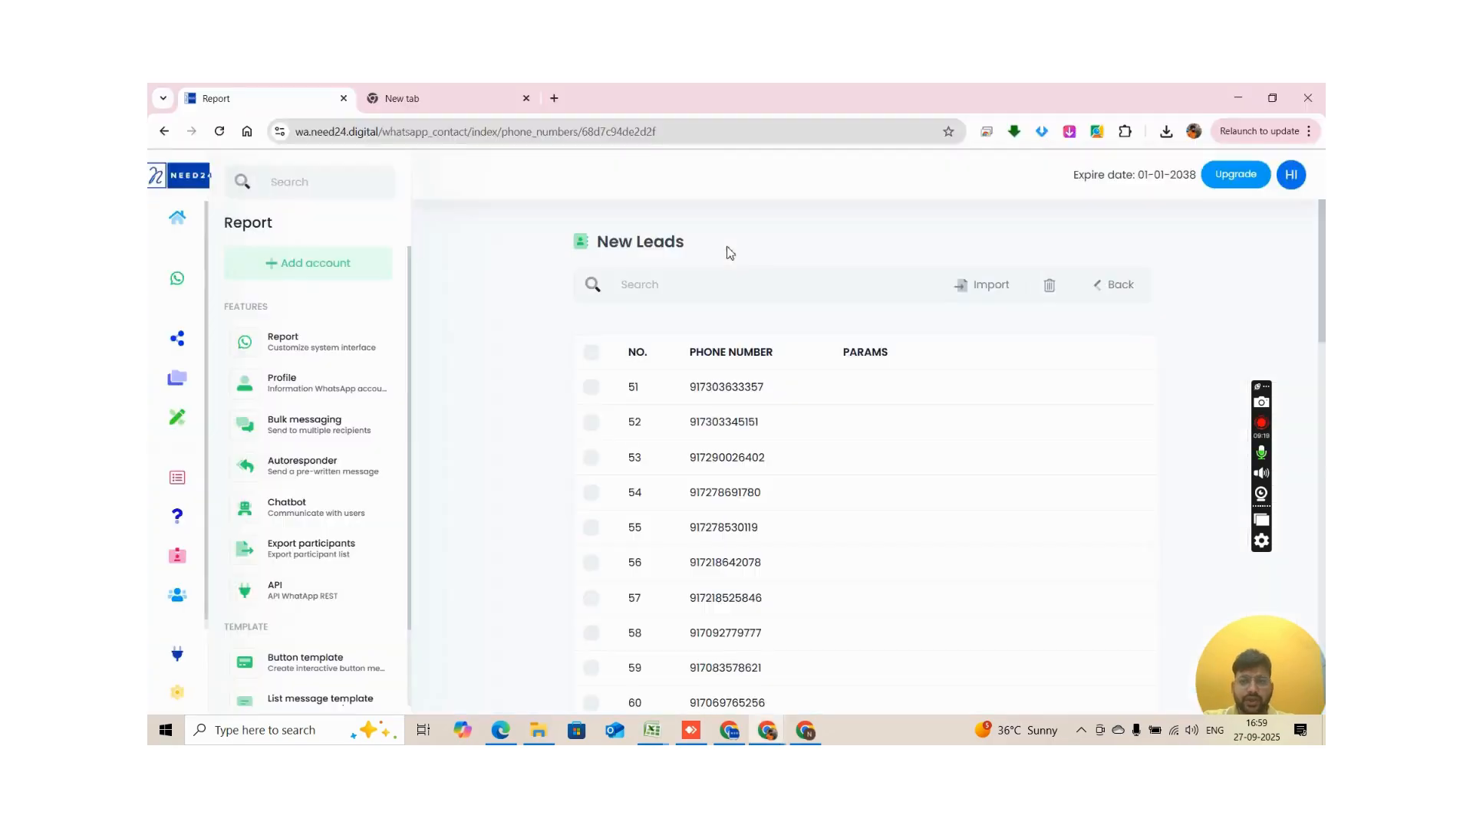
left_click(983, 285)
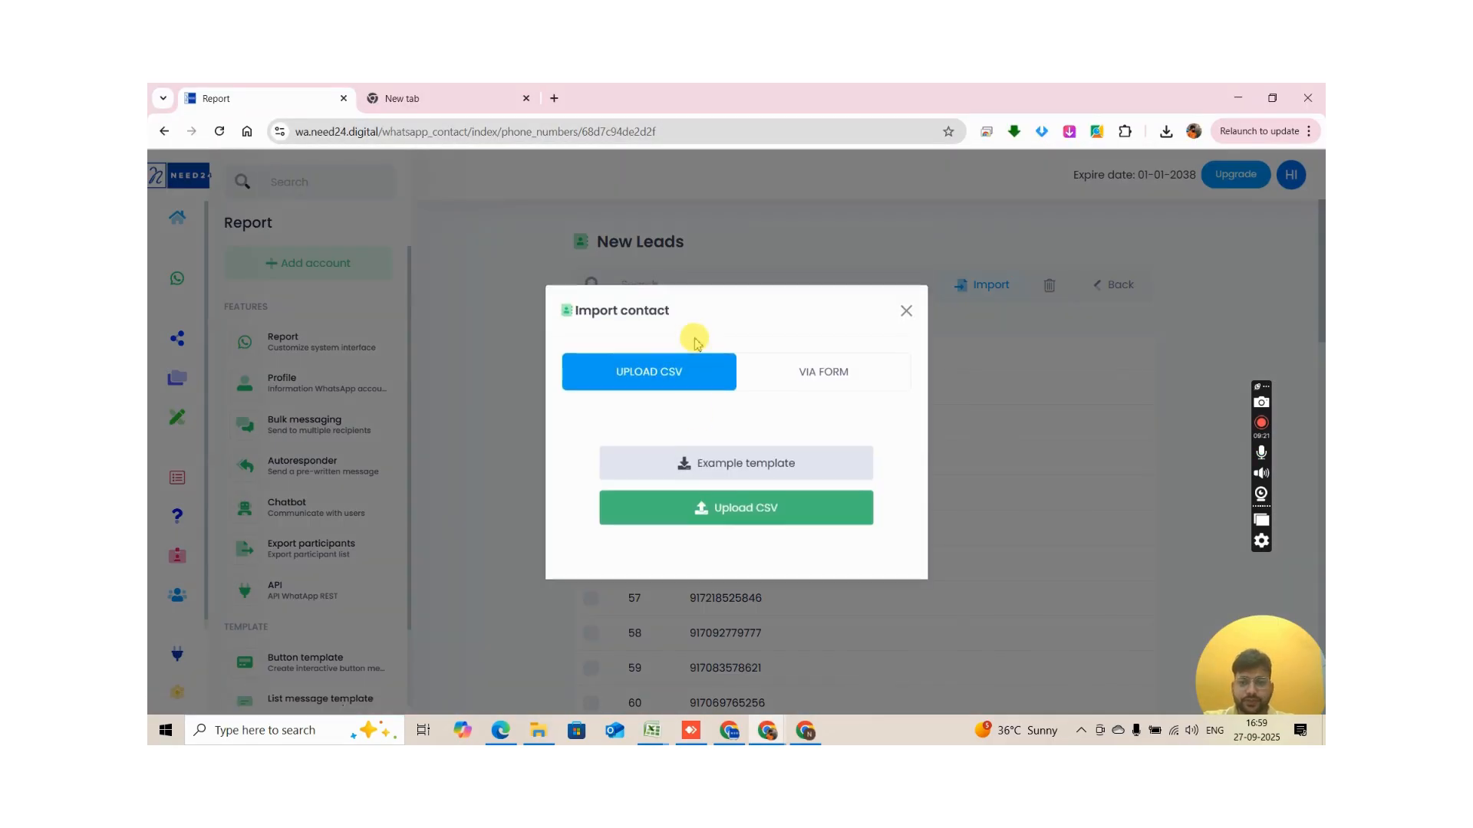
left_click(762, 506)
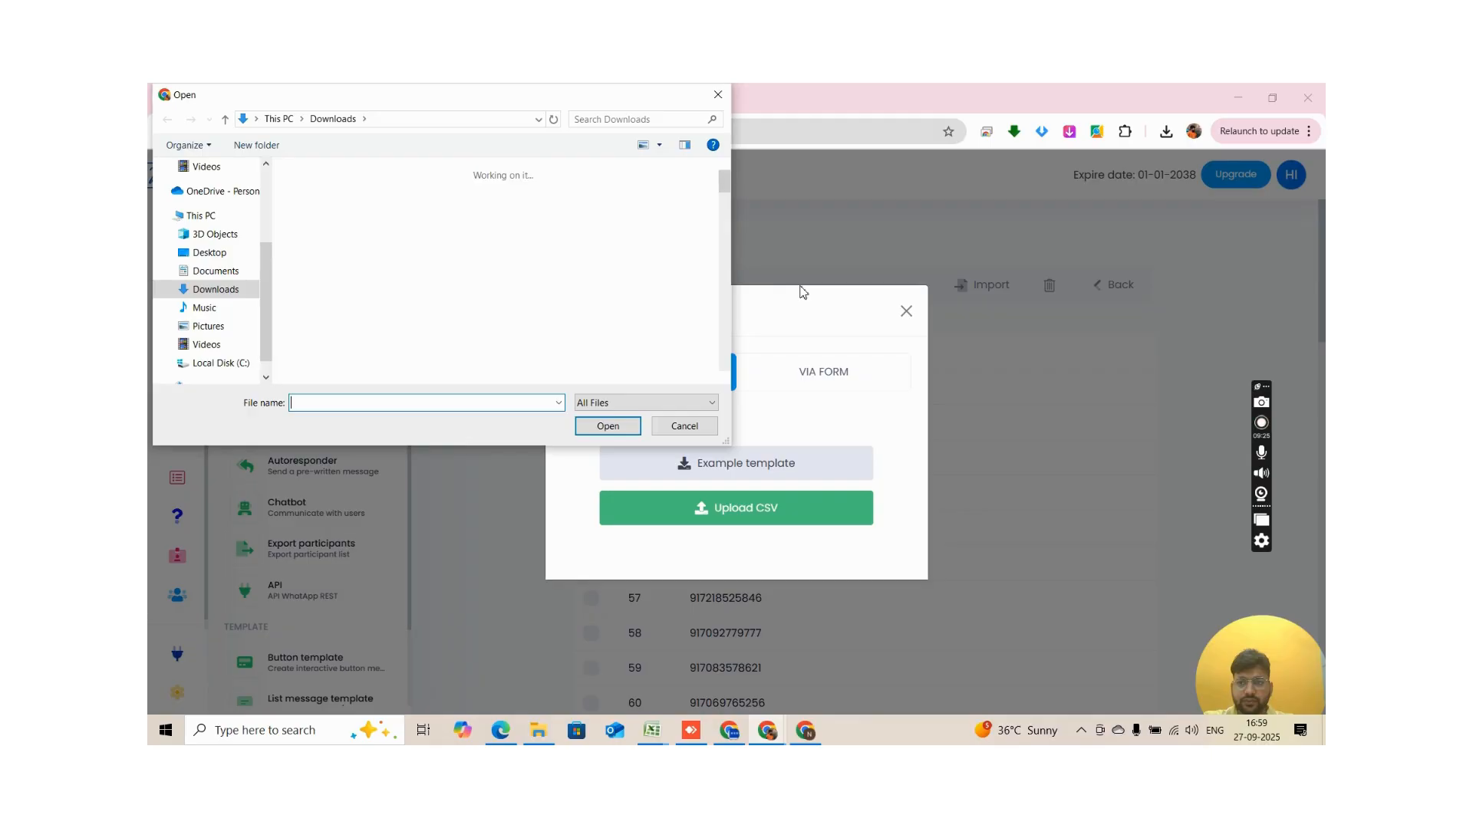
left_click(326, 226)
left_click(604, 426)
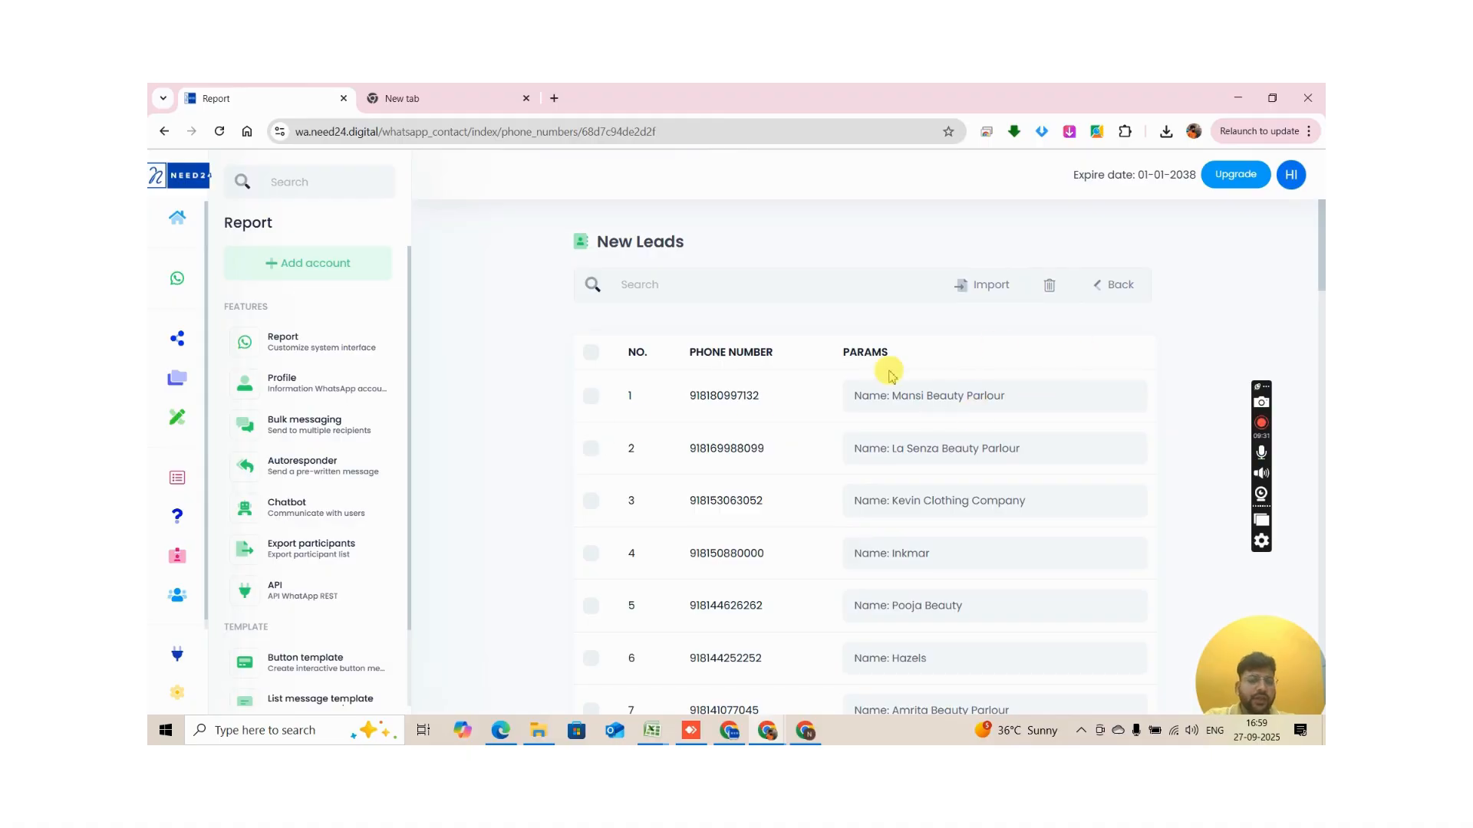
scroll(935, 411, "down", 15)
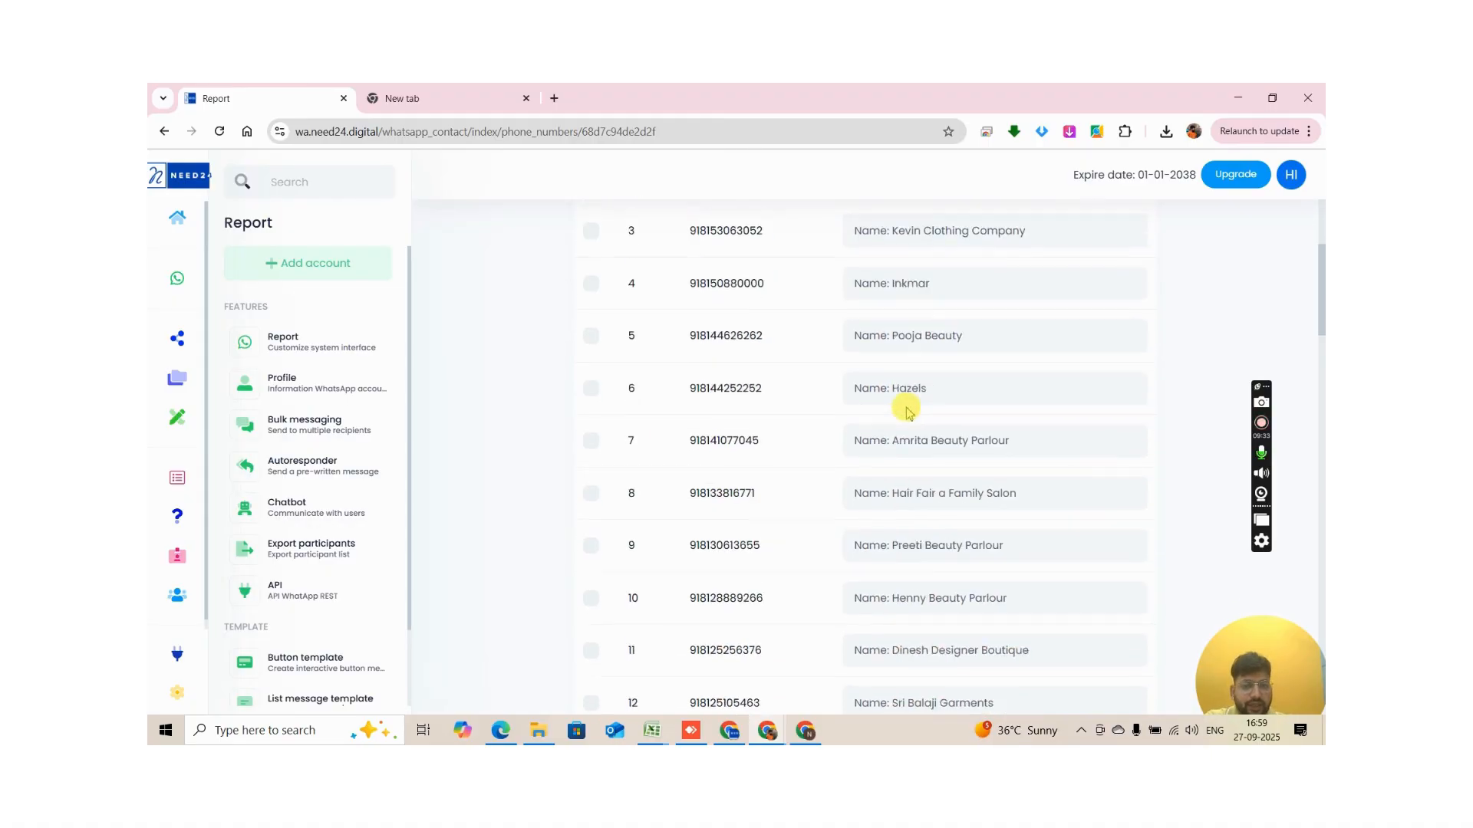
scroll(898, 384, "up", 13)
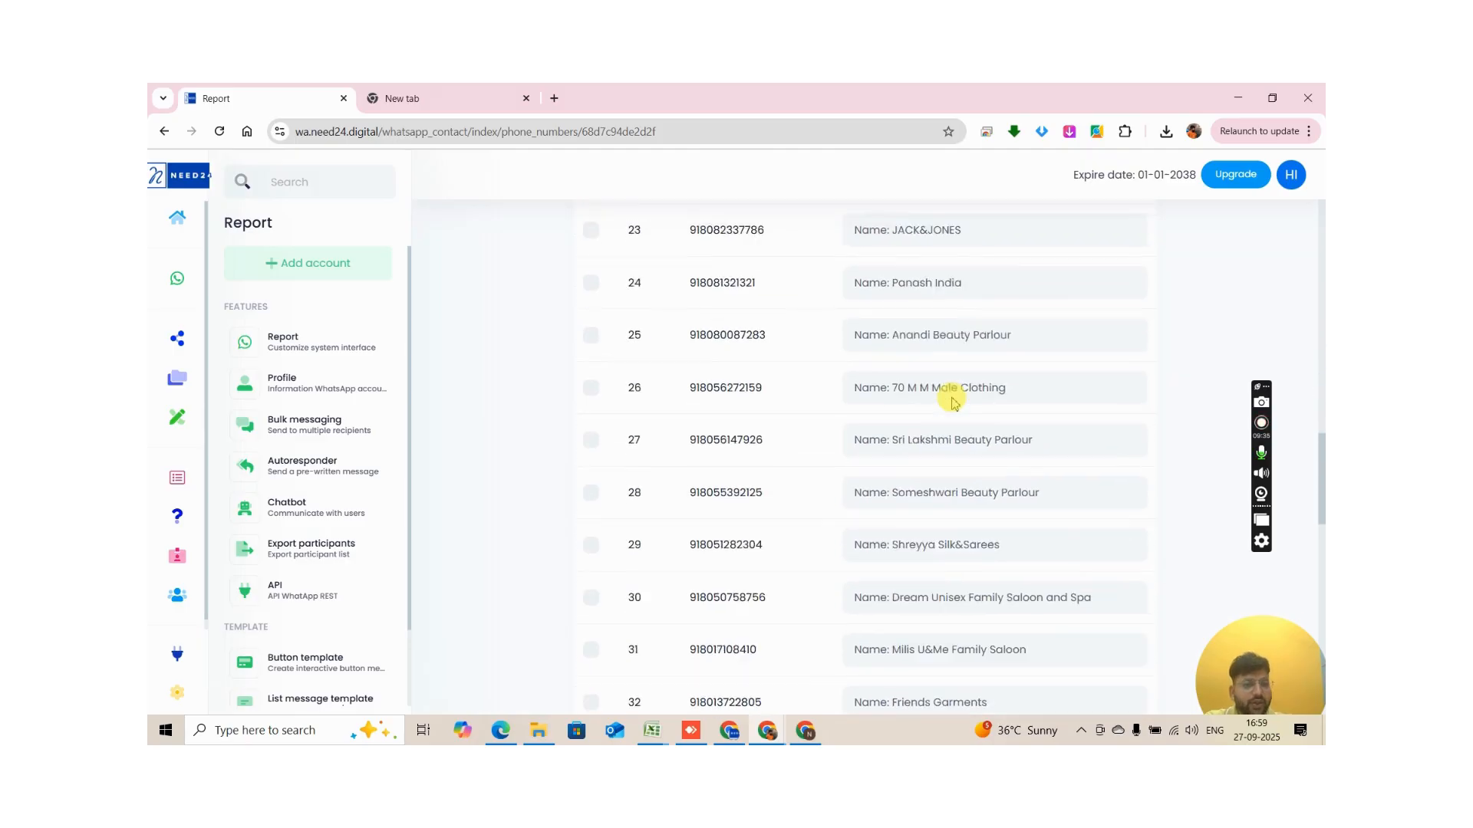
scroll(751, 292, "up", 5)
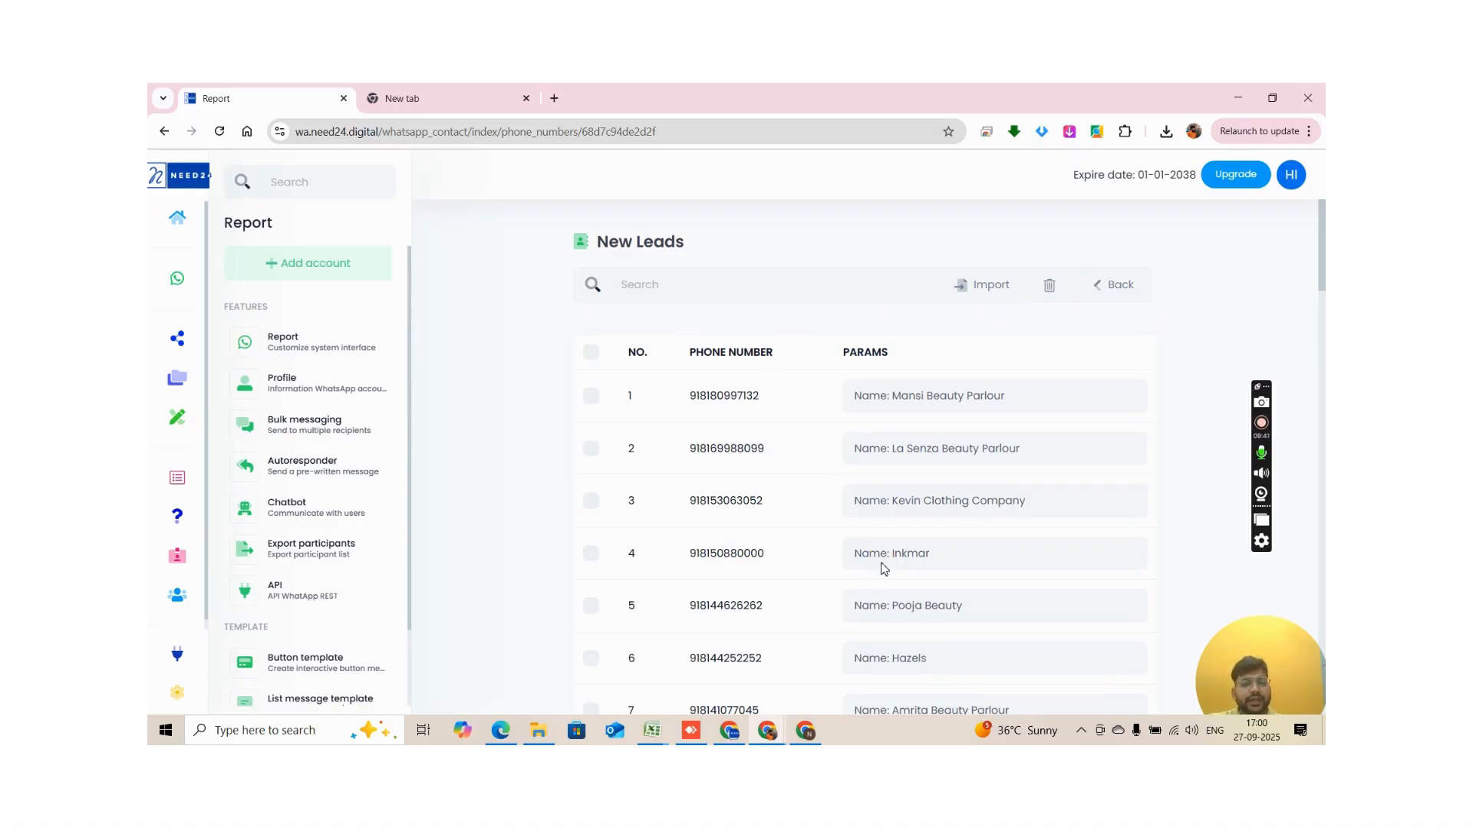
left_click(1085, 331)
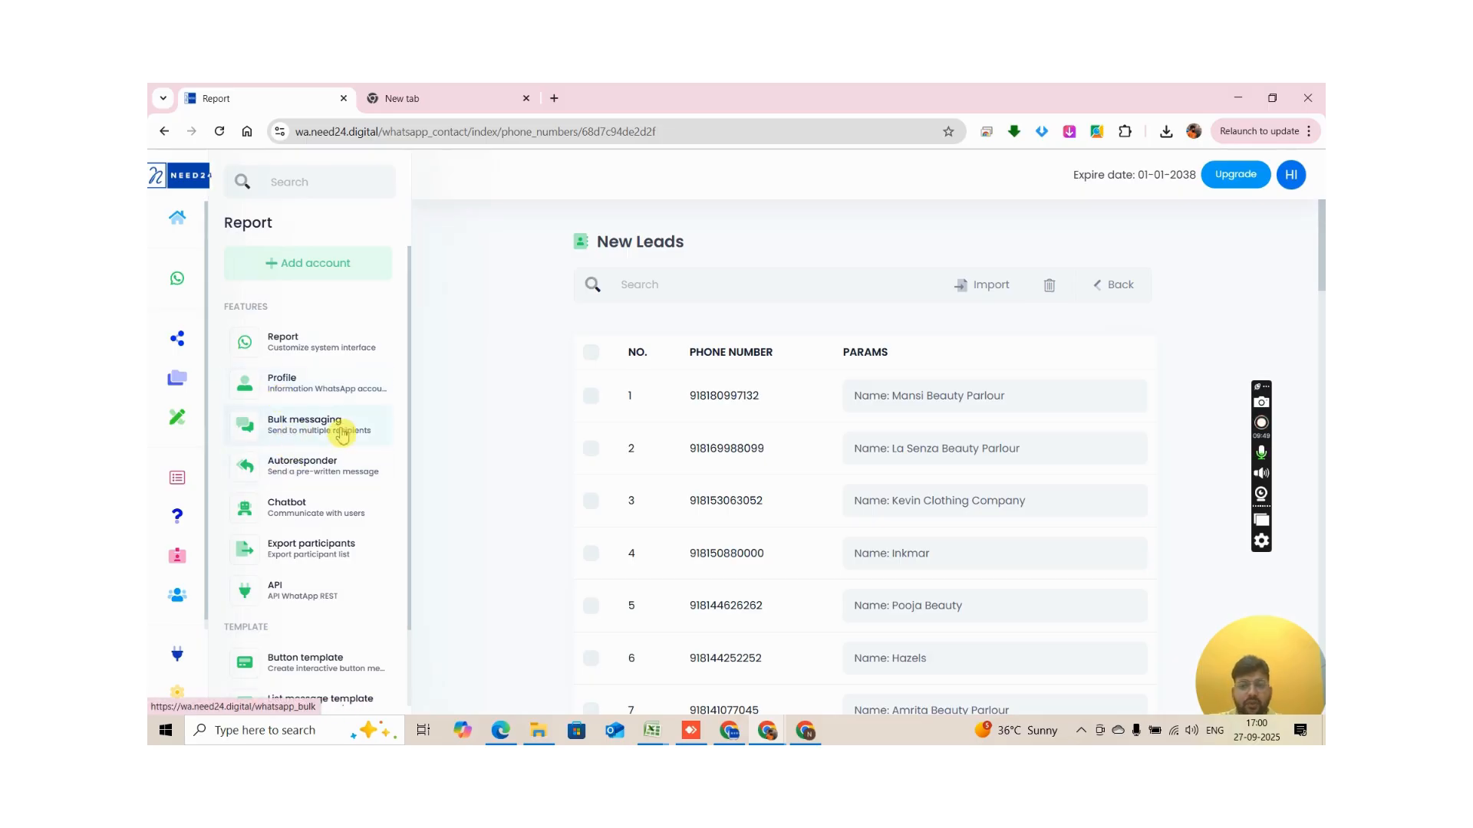
Step: Open Bulk messaging, start a new campaign, and look over the campaign form
left_click(299, 435)
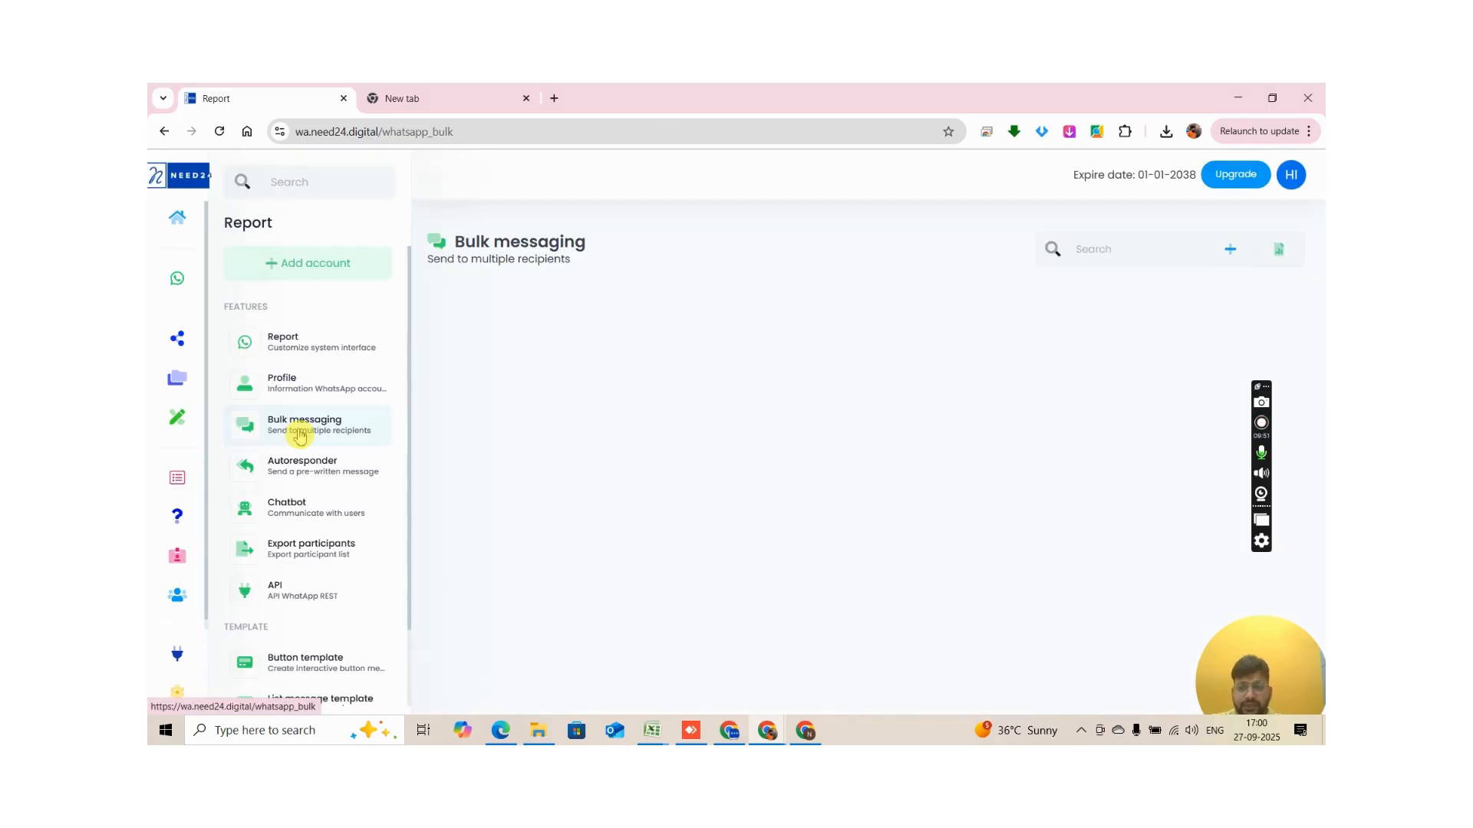
left_click(1225, 263)
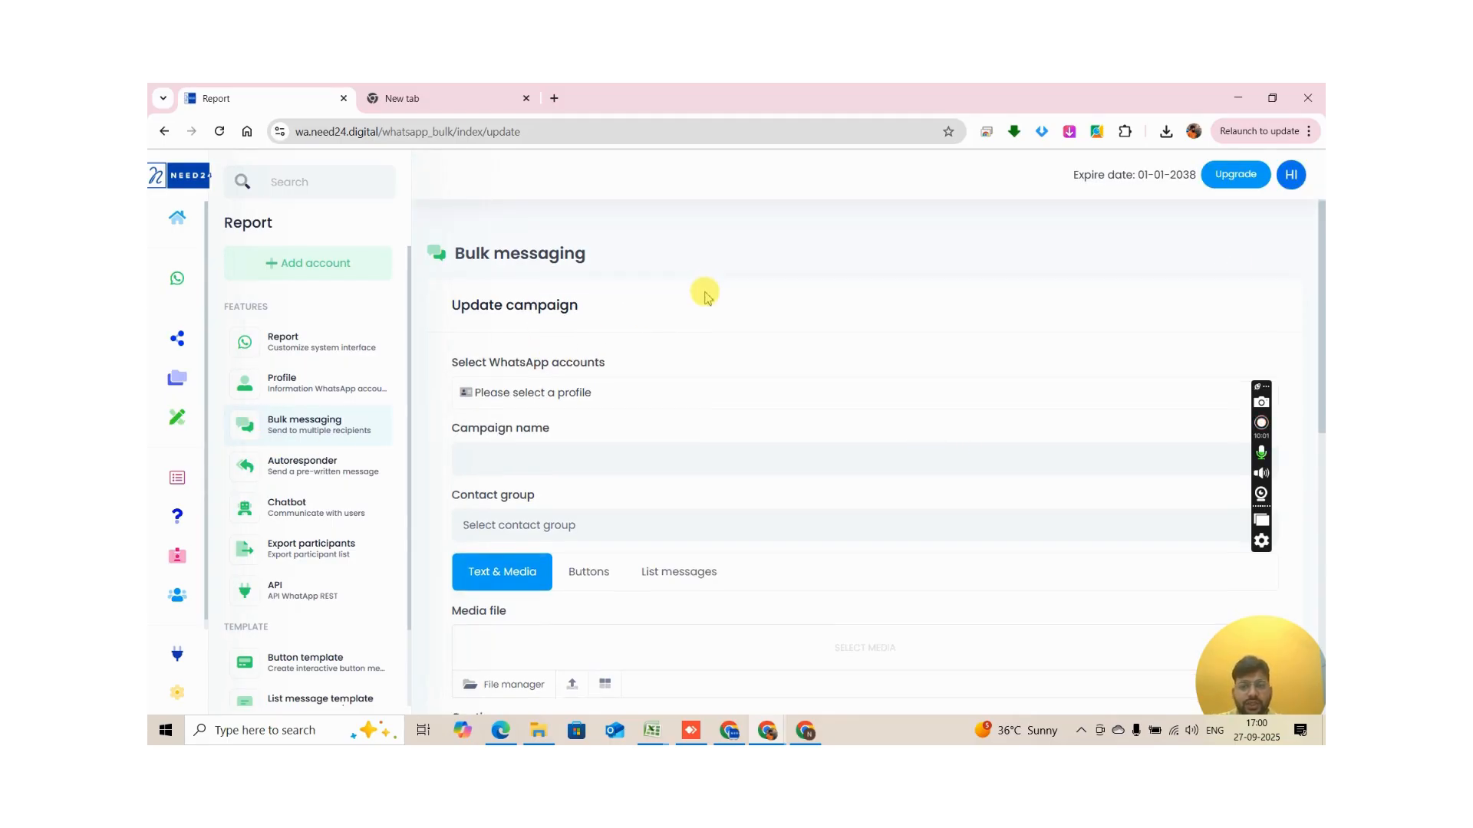
scroll(704, 291, "down", 8)
scroll(713, 311, "up", 10)
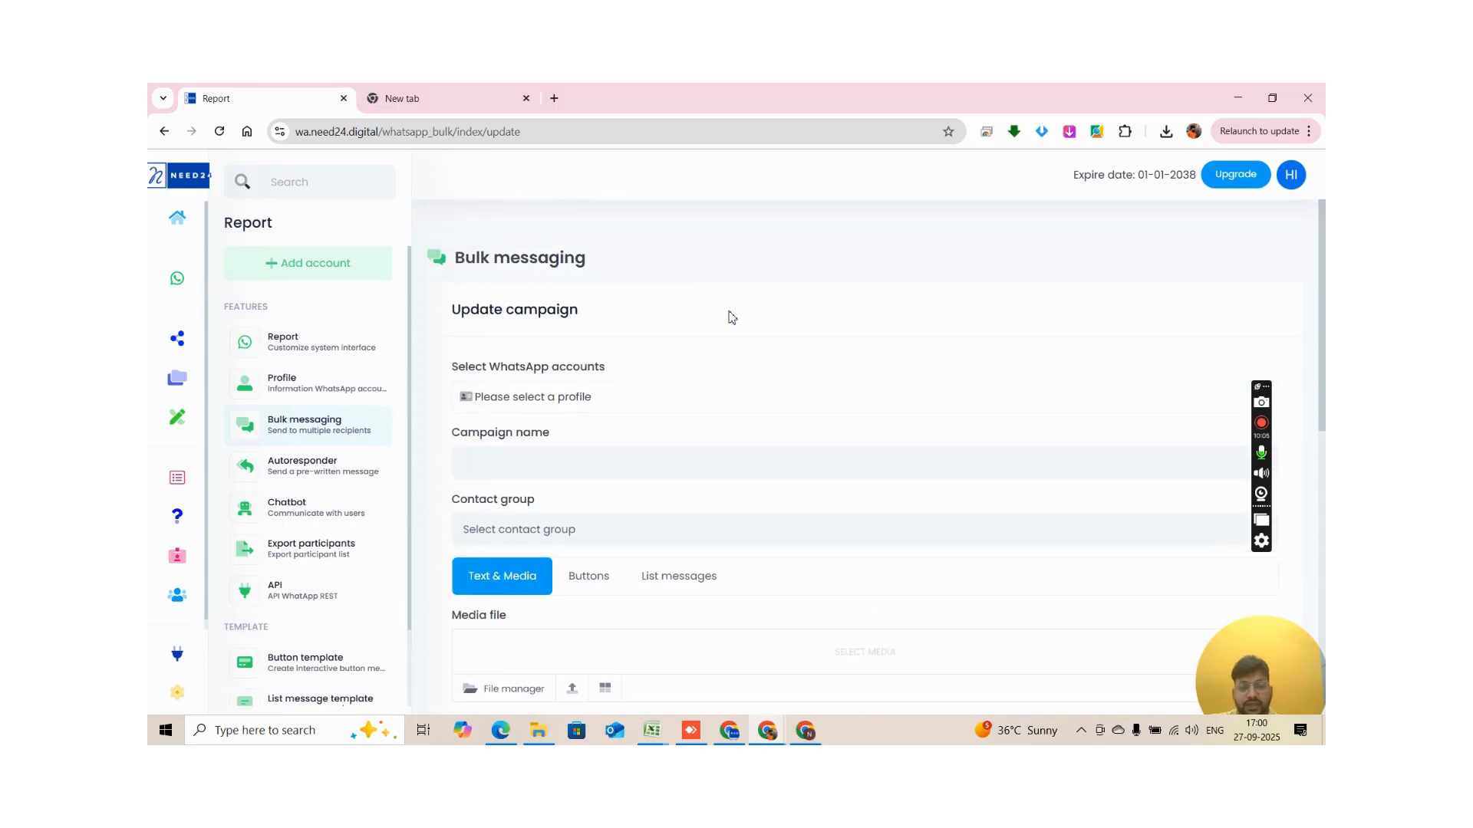
Step: Select the connected WhatsApp profile as the campaign's sending account
left_click(624, 400)
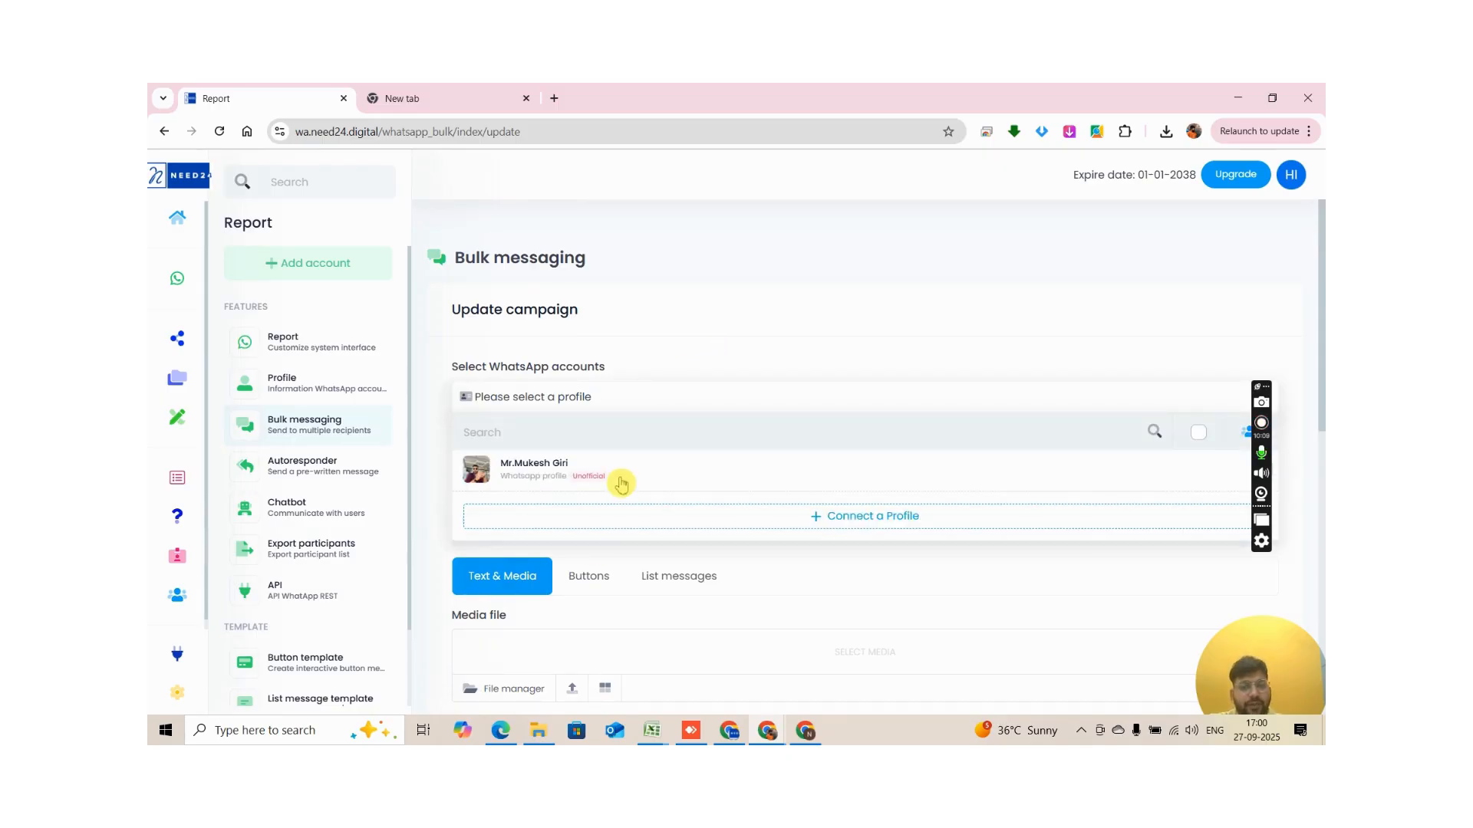
left_click(902, 487)
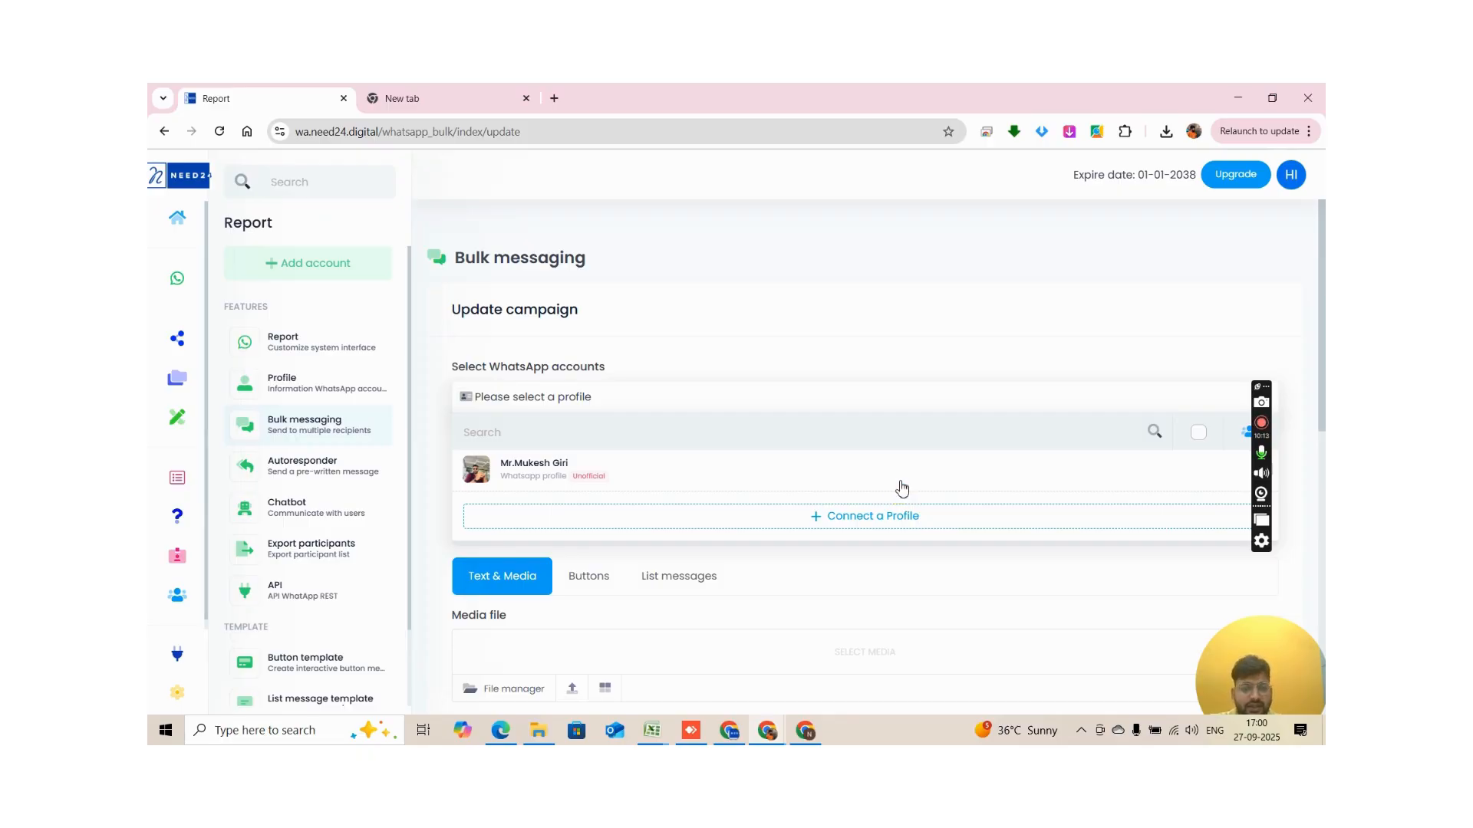
left_click(902, 489)
left_click(1017, 255)
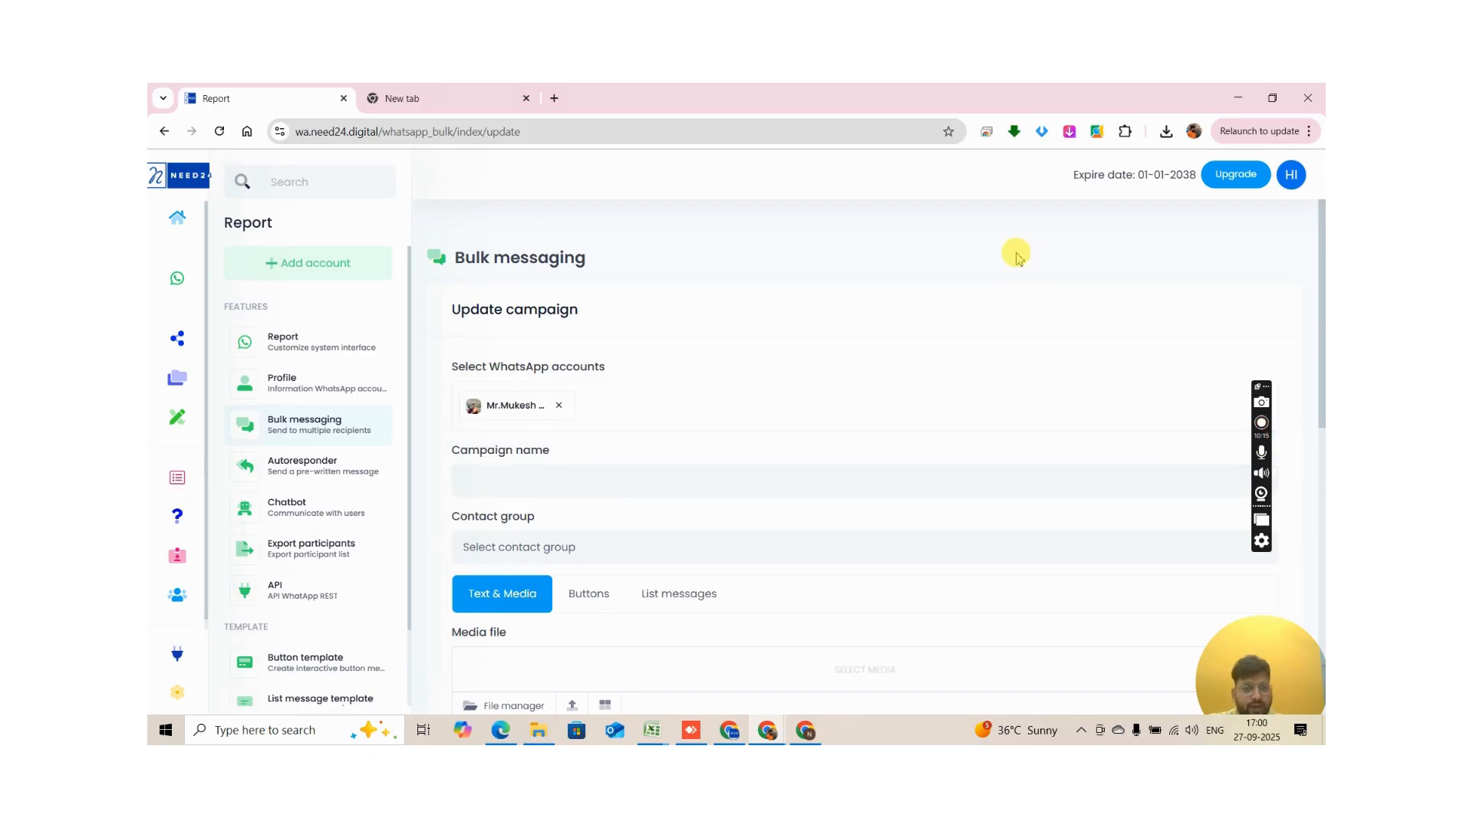
left_click(1017, 258)
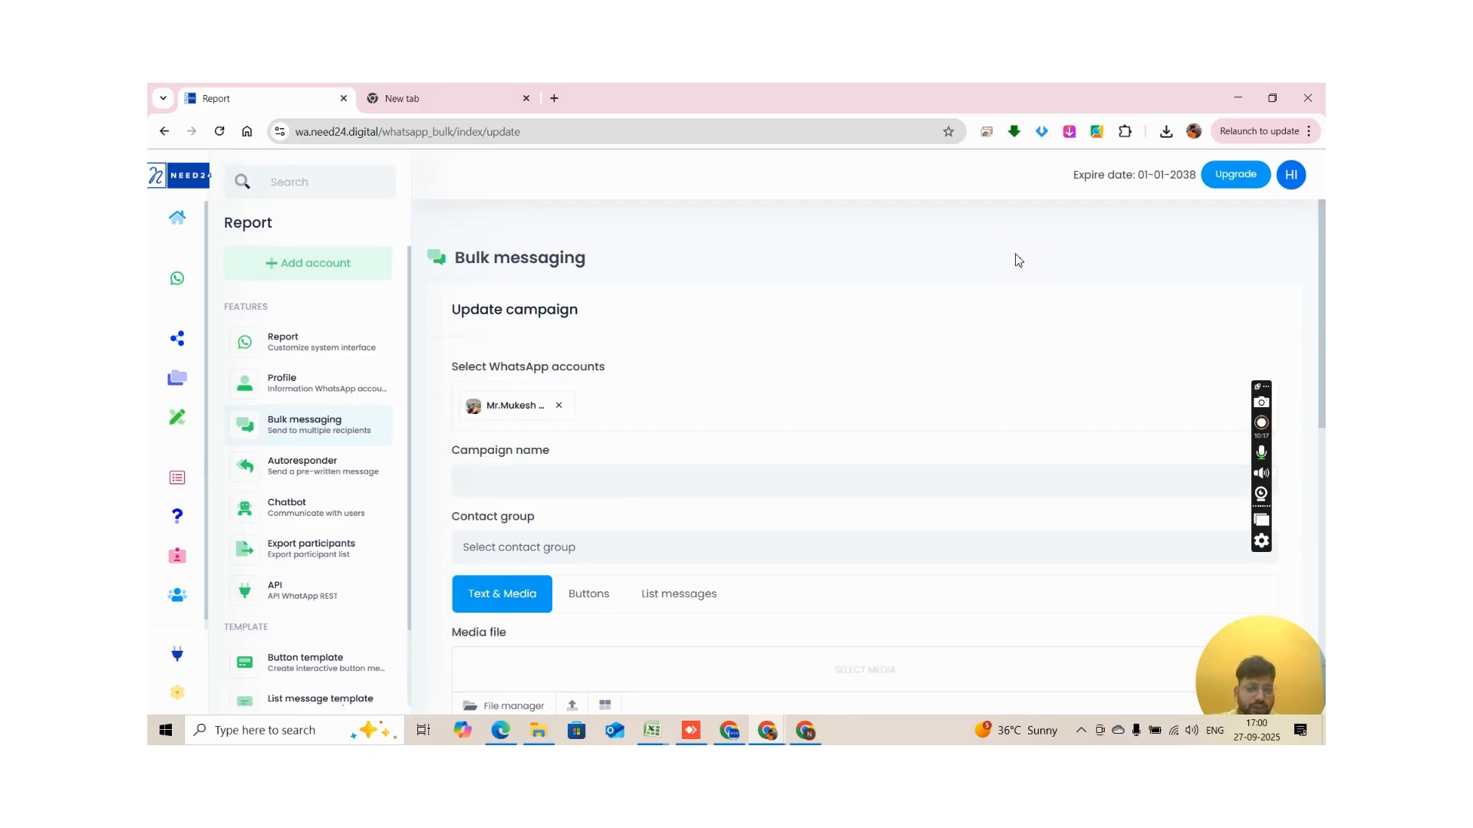
Step: Name the campaign New Leads and select New Leads as its contact group
left_click(529, 485)
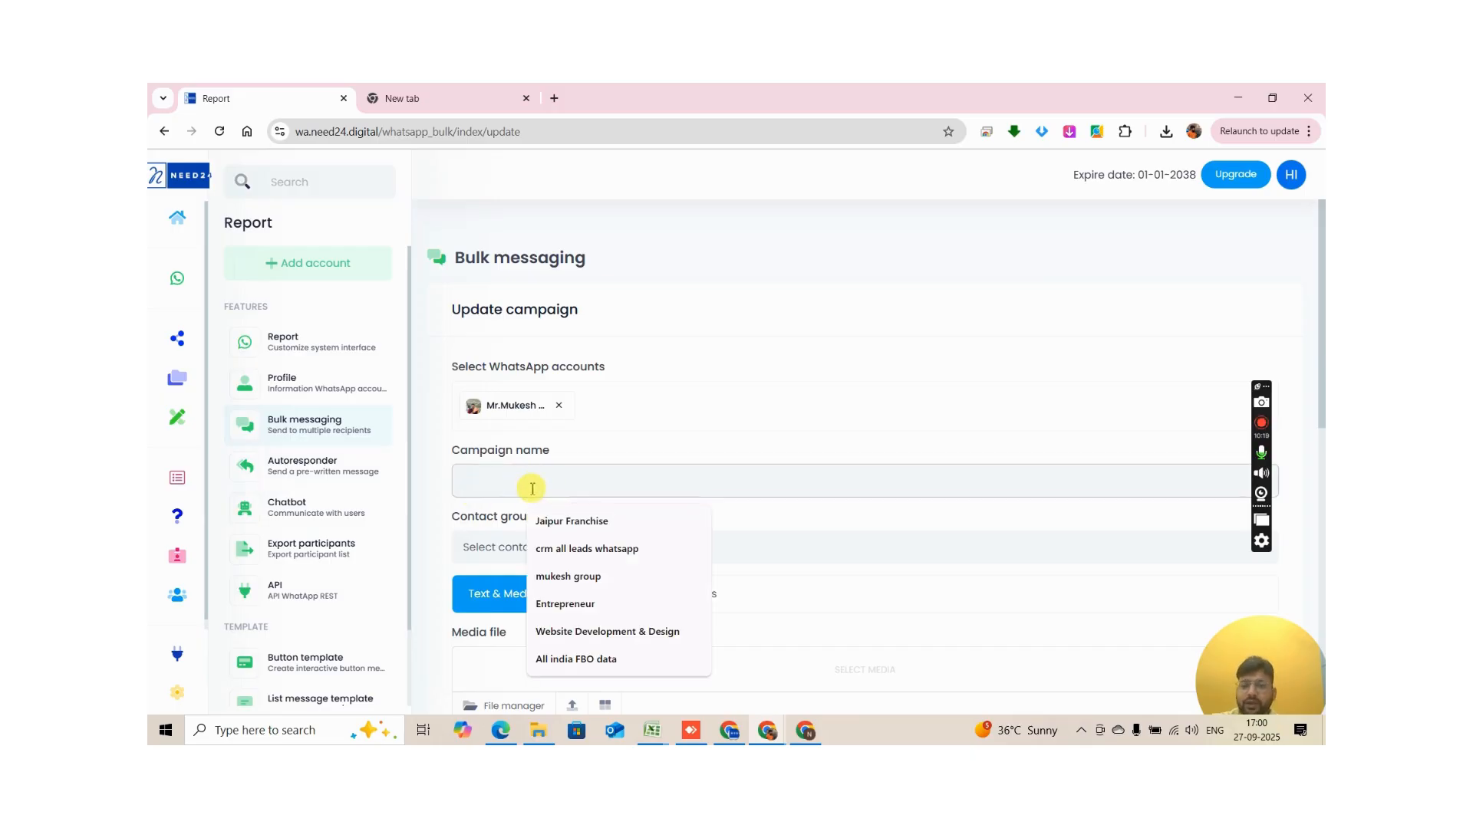
type("ne")
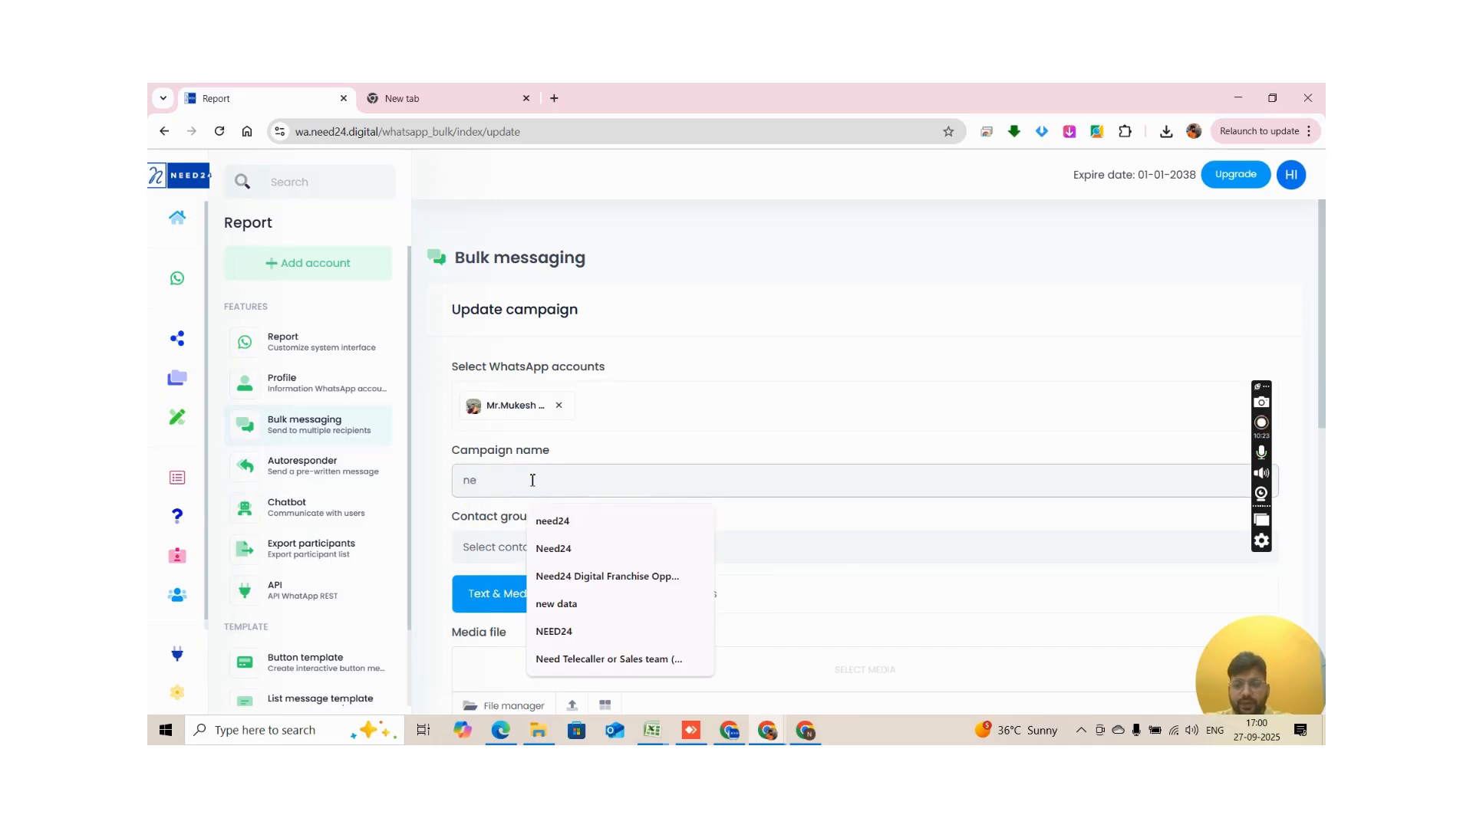
type("w lea")
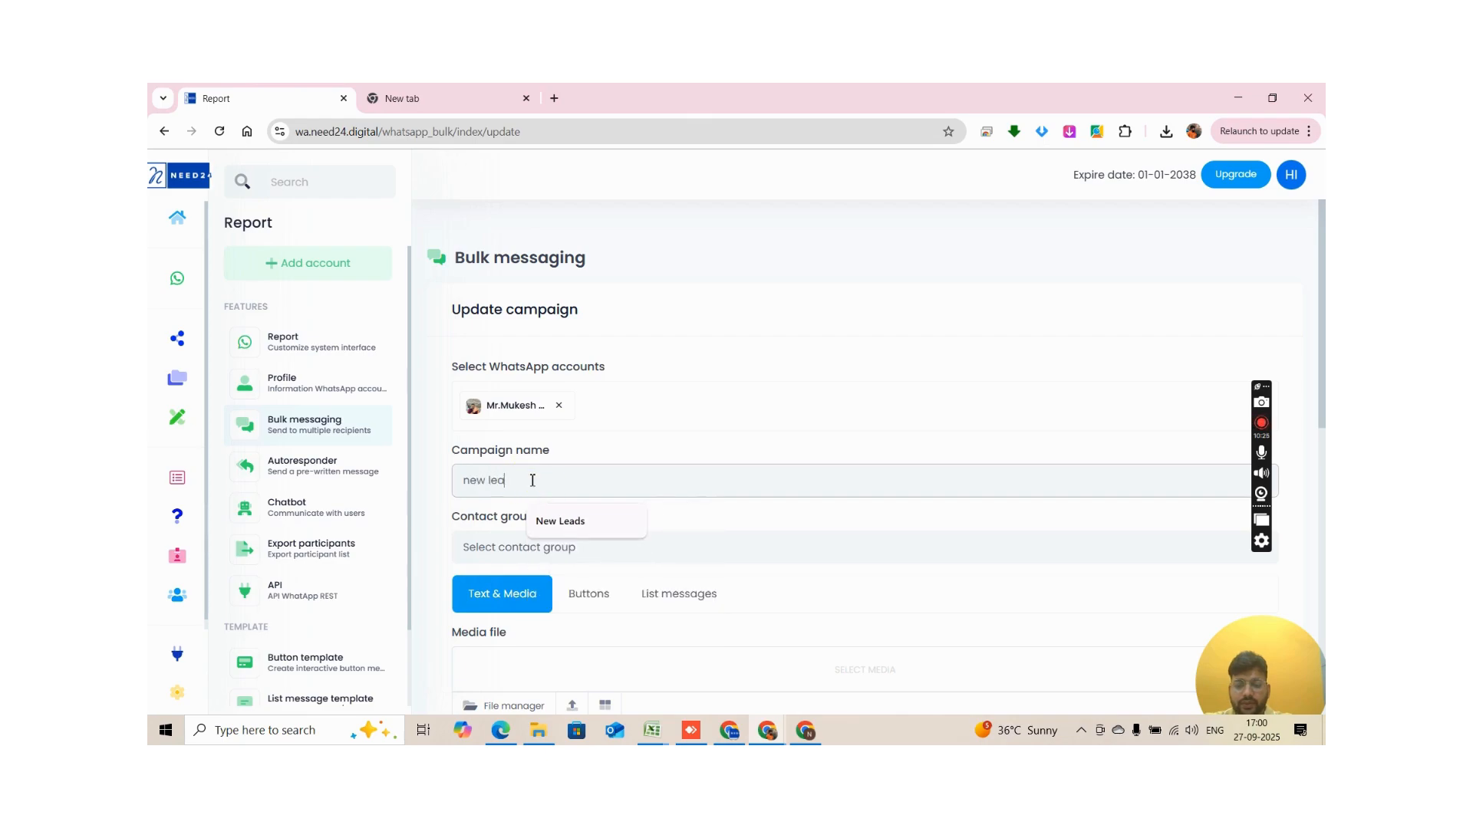
type("ds")
left_click(587, 520)
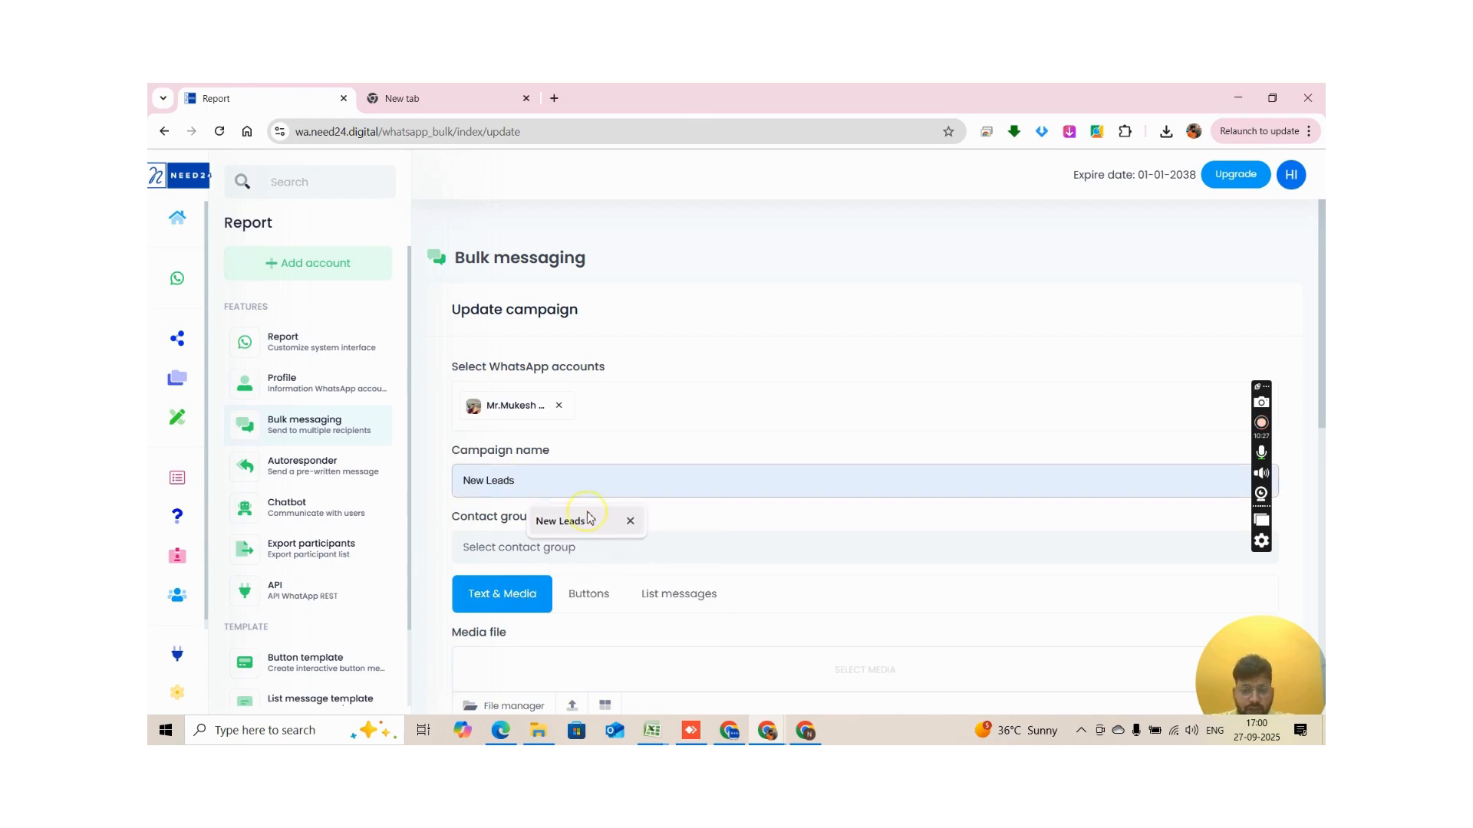
left_click(573, 547)
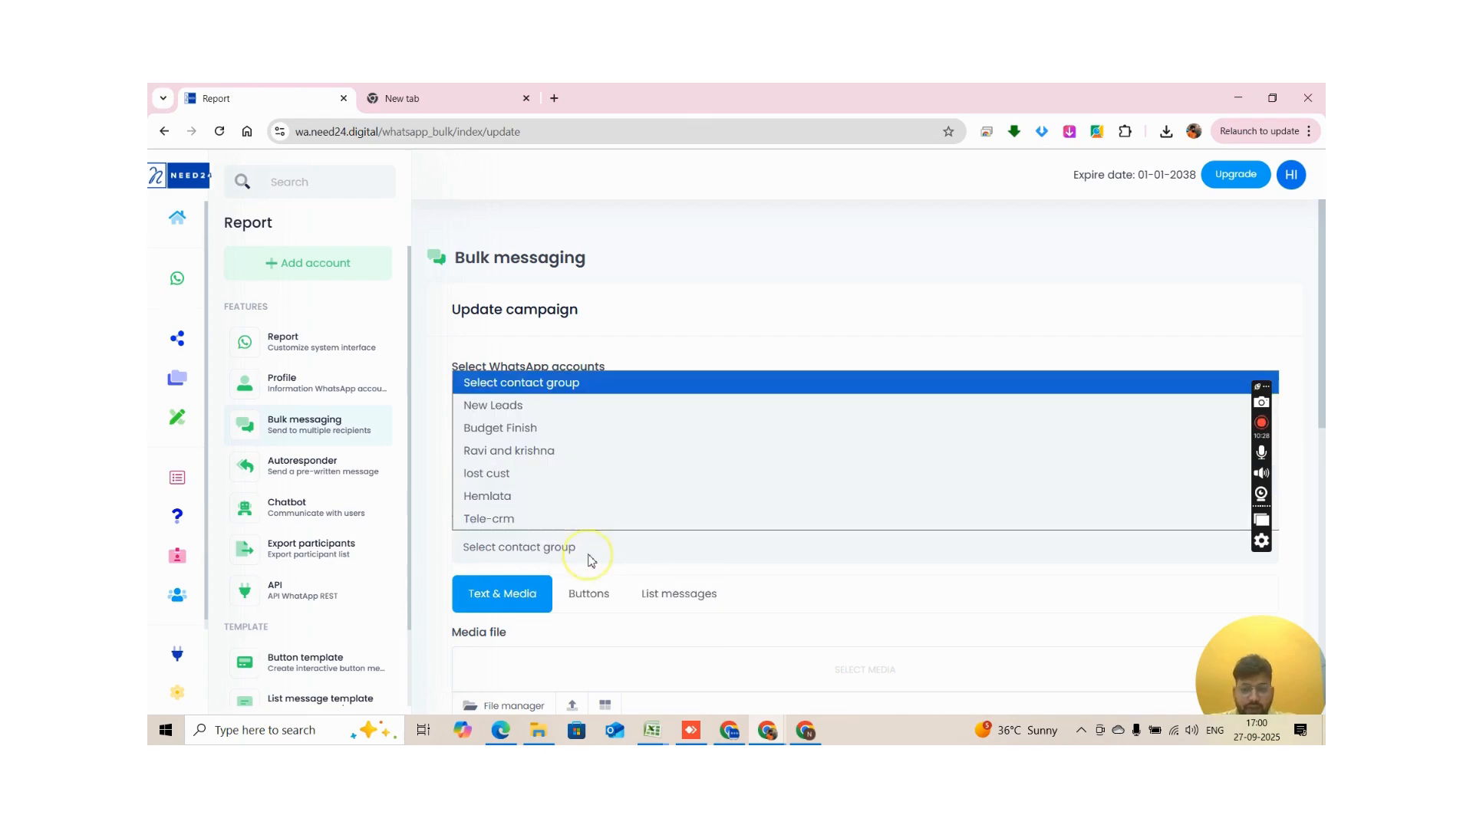
left_click(534, 406)
Step: Upload the social media marketing image WhatsApp Image 2025-09-05 at 12.19.24 PM from Downloads as the campaign's media file
scroll(702, 553, "down", 1)
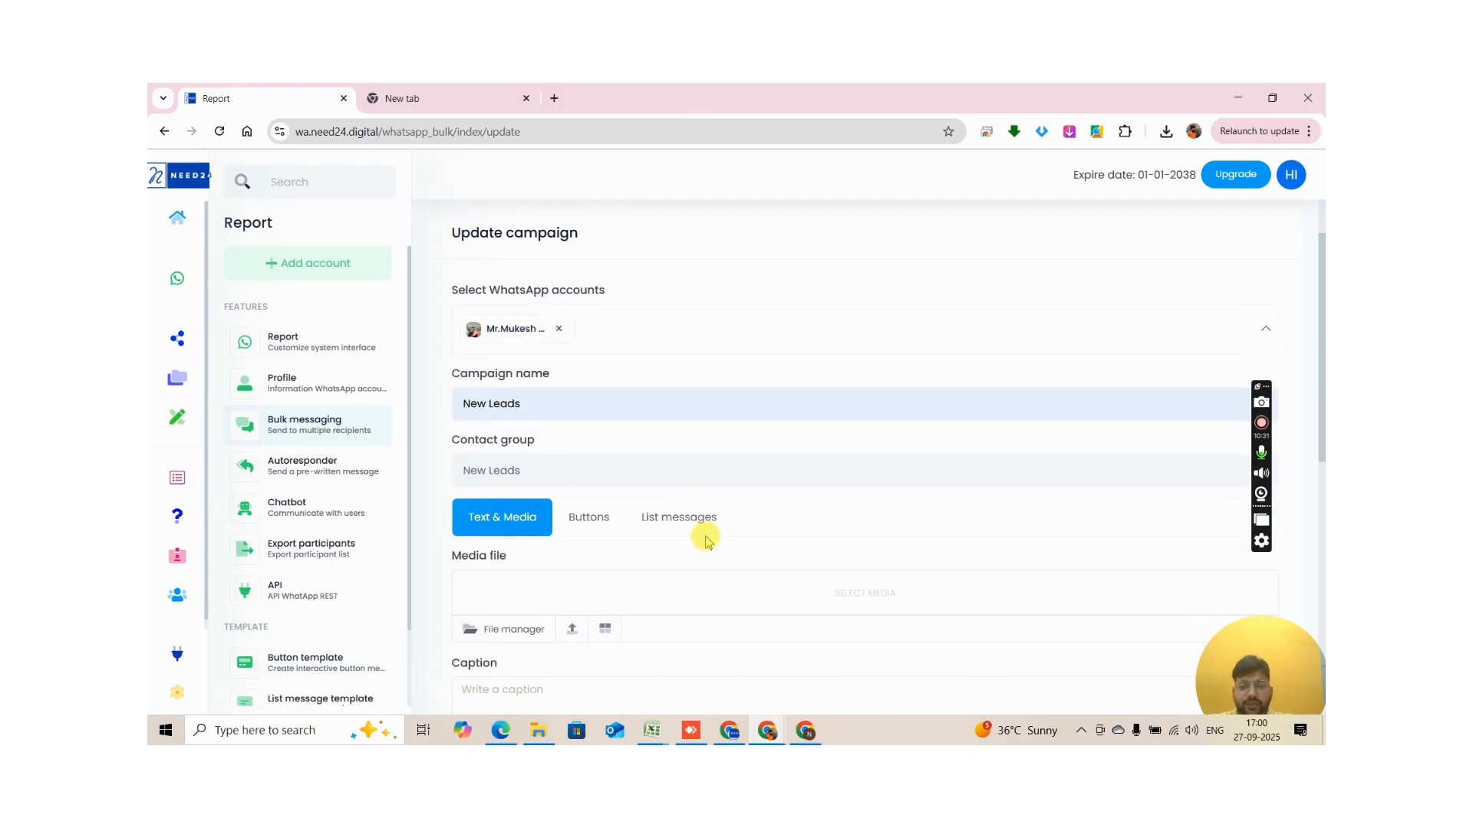
scroll(705, 541, "down", 2)
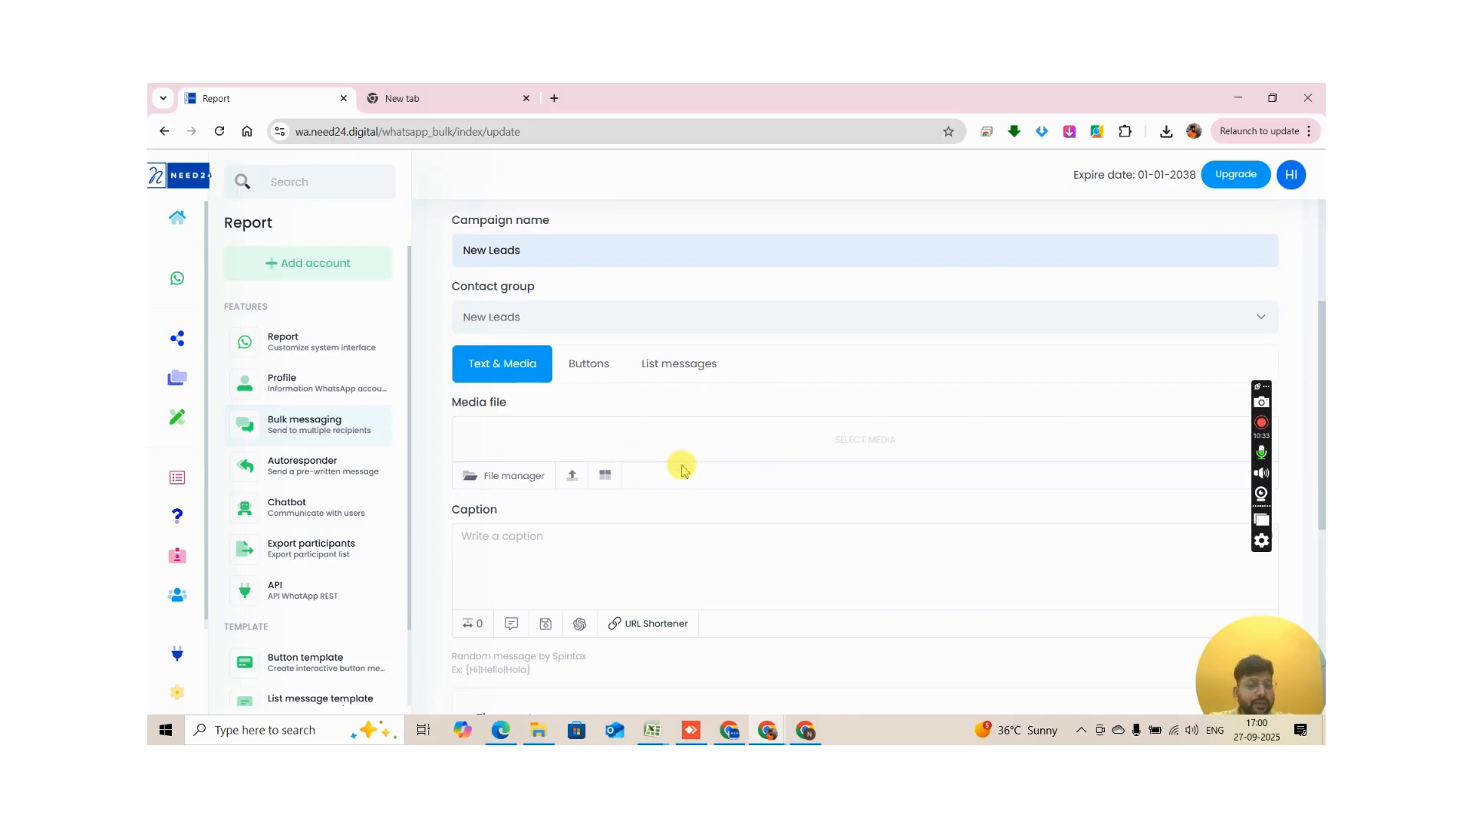
left_click(572, 475)
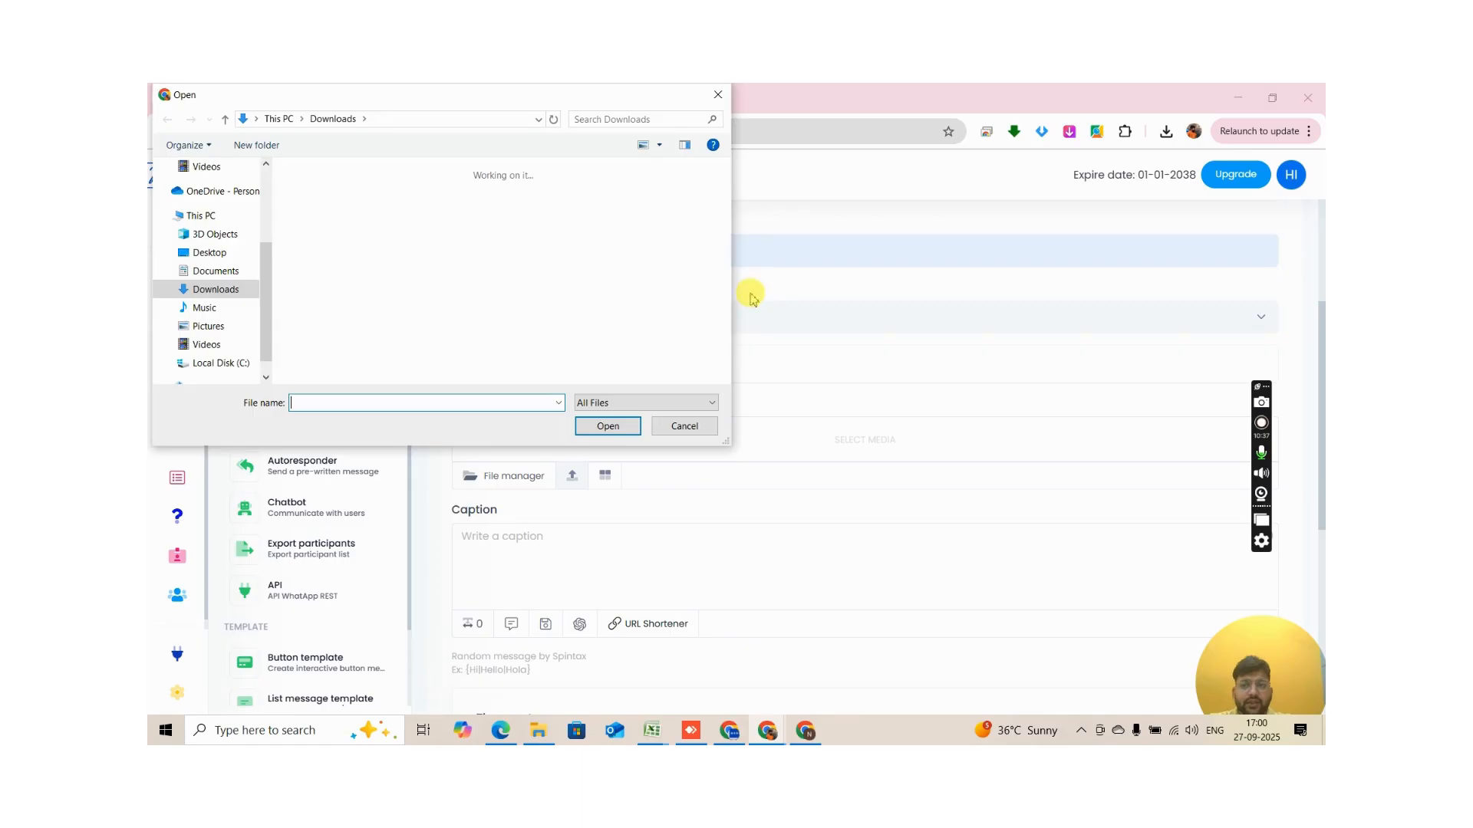
scroll(590, 316, "down", 1)
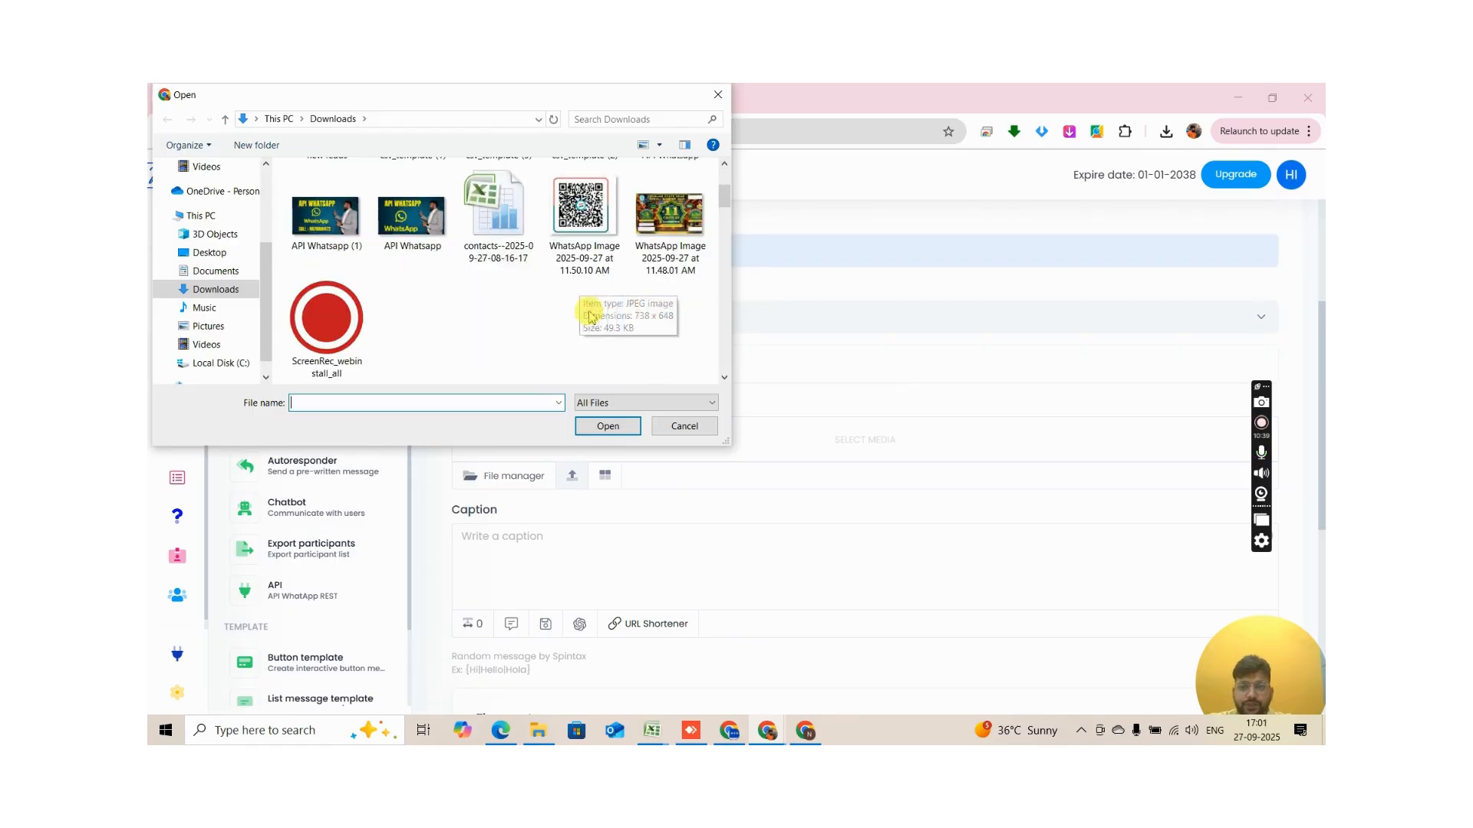
scroll(586, 318, "down", 5)
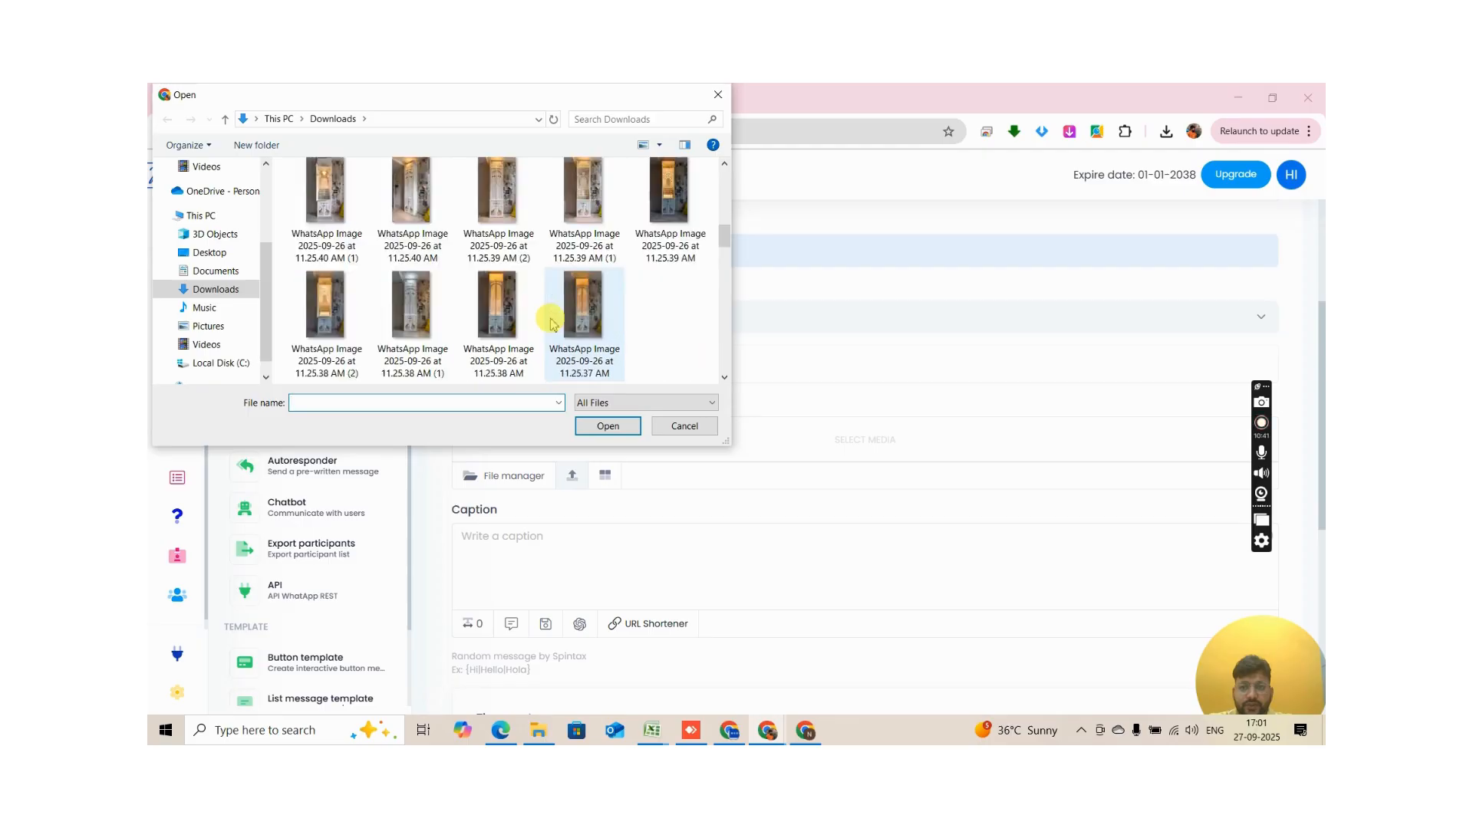
scroll(551, 324, "down", 10)
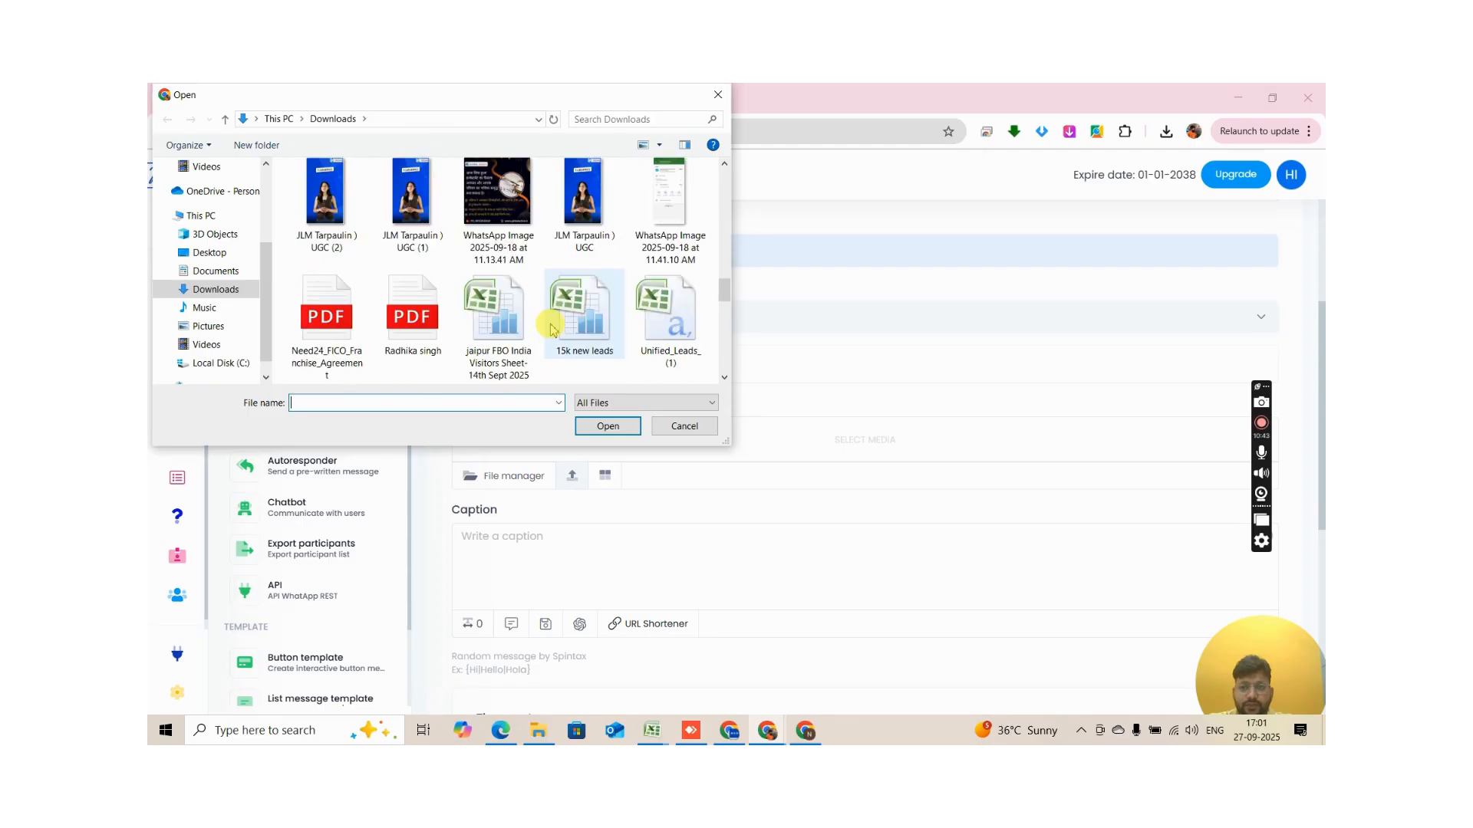
scroll(551, 329, "down", 2)
scroll(550, 328, "down", 4)
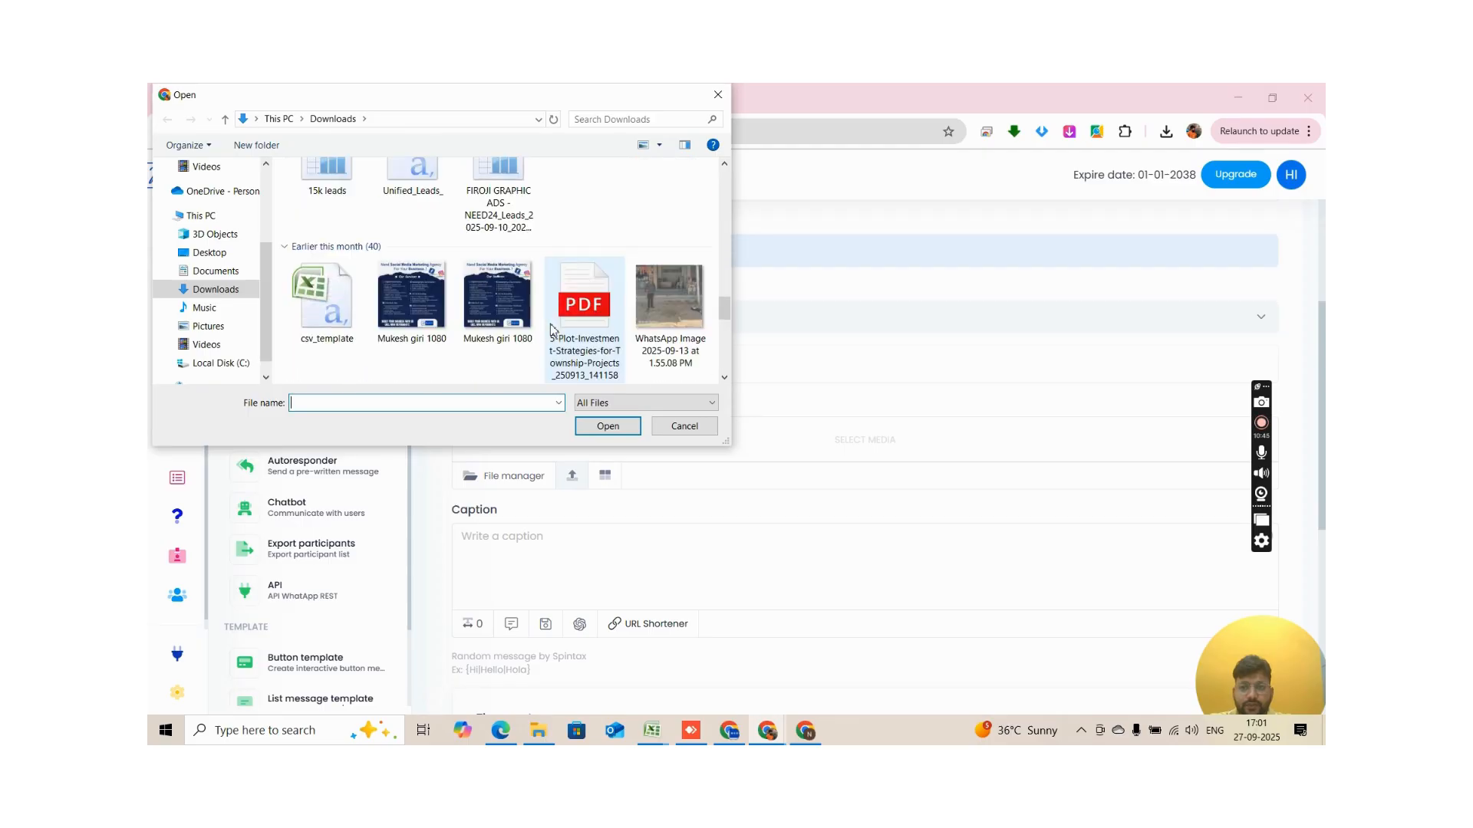
scroll(551, 328, "down", 5)
scroll(559, 307, "down", 3)
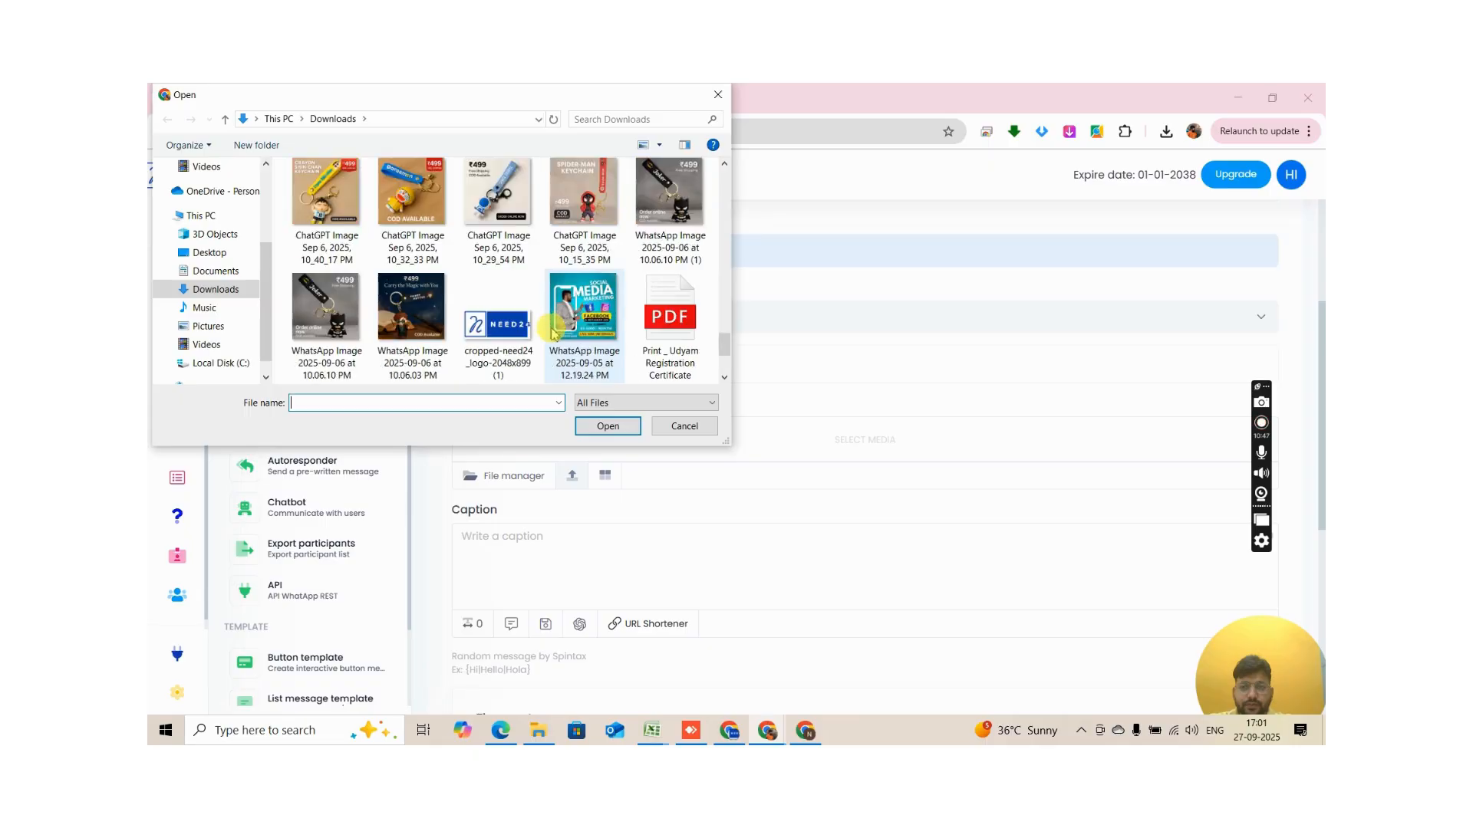
left_click(568, 284)
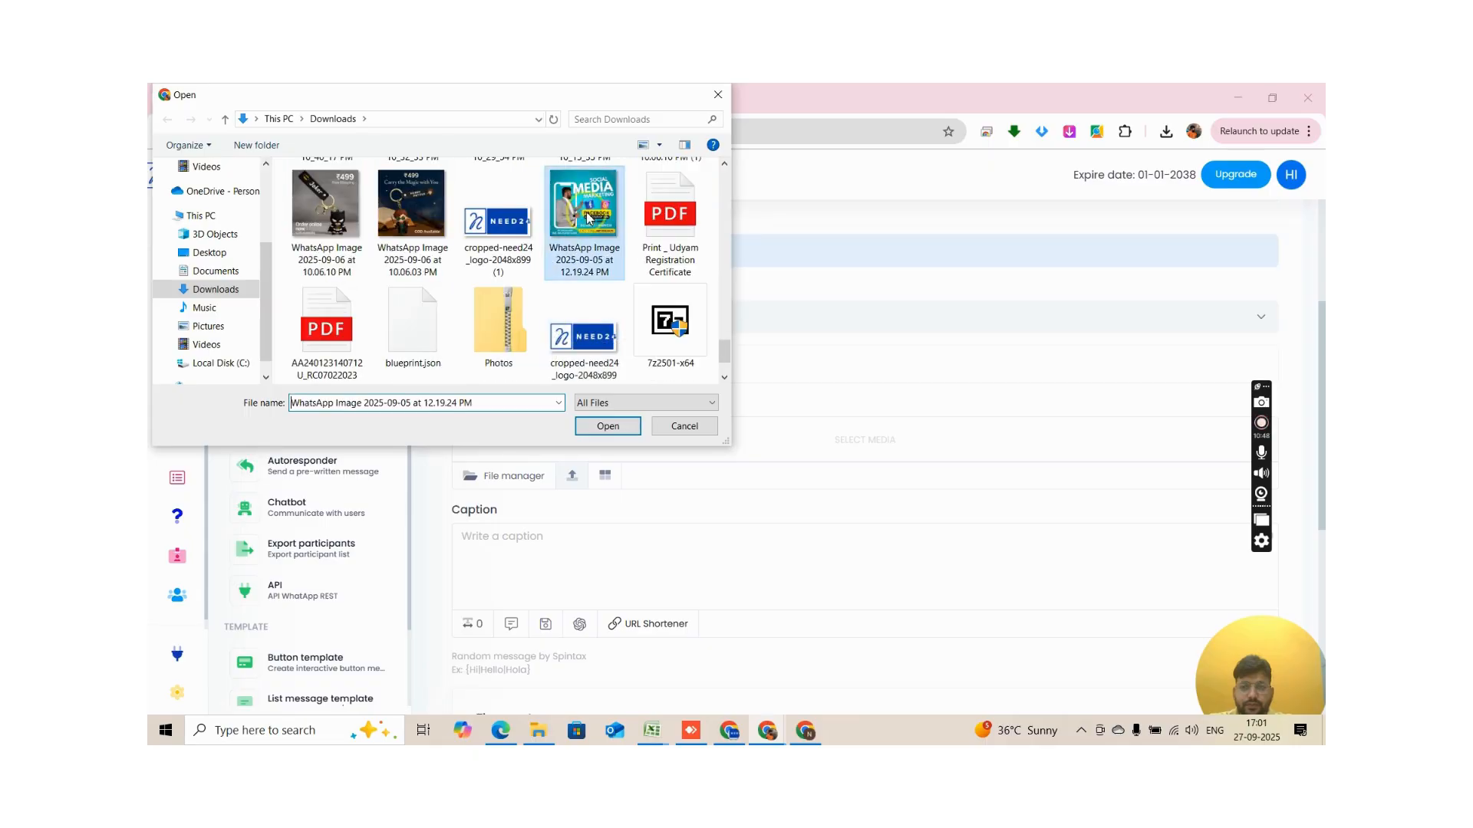
left_click(608, 426)
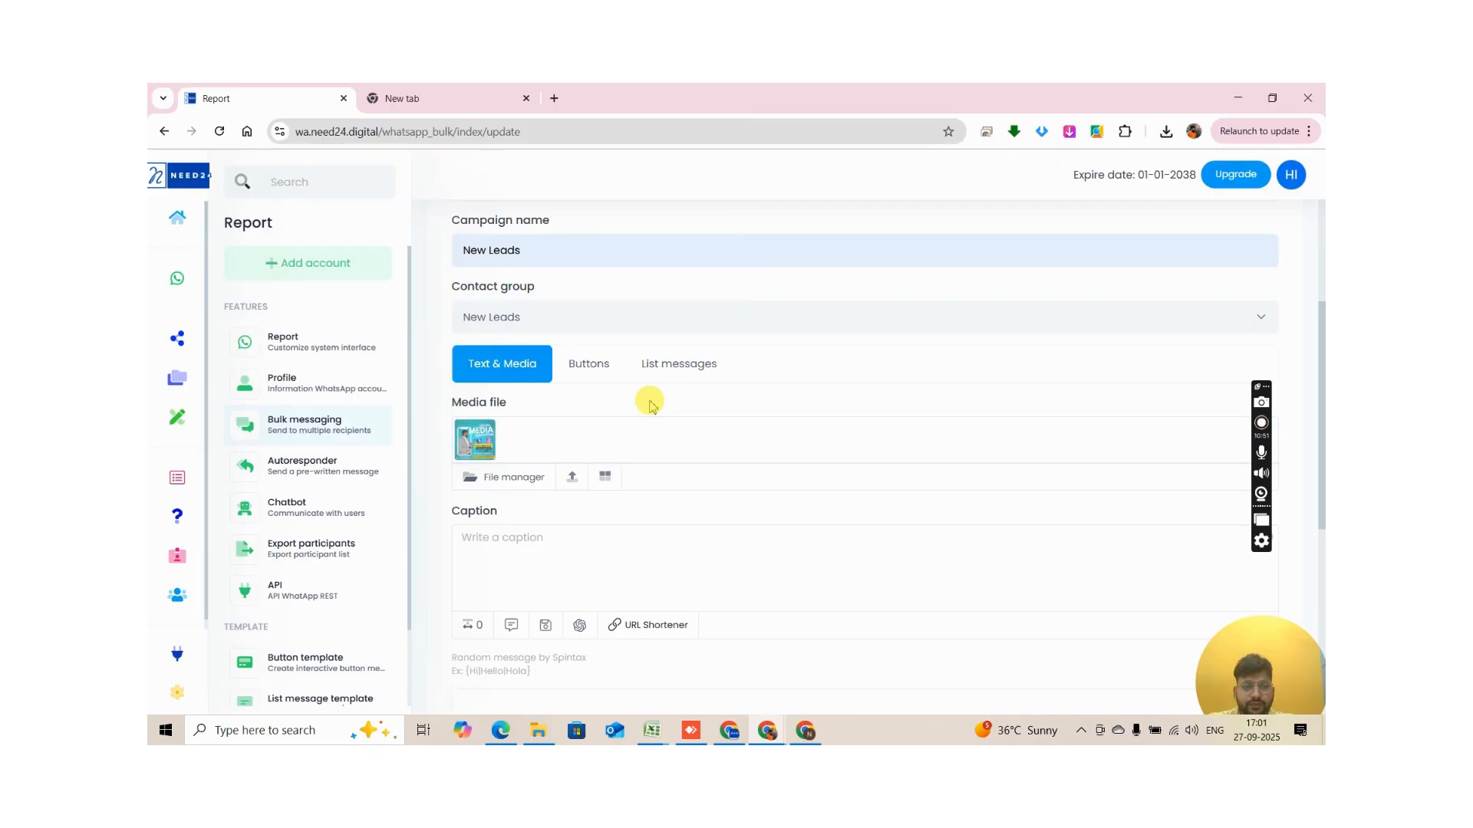
Step: Start the campaign caption with the greeting "Hii %%", leaving the placeholder between the percent signs empty
scroll(658, 414, "down", 3)
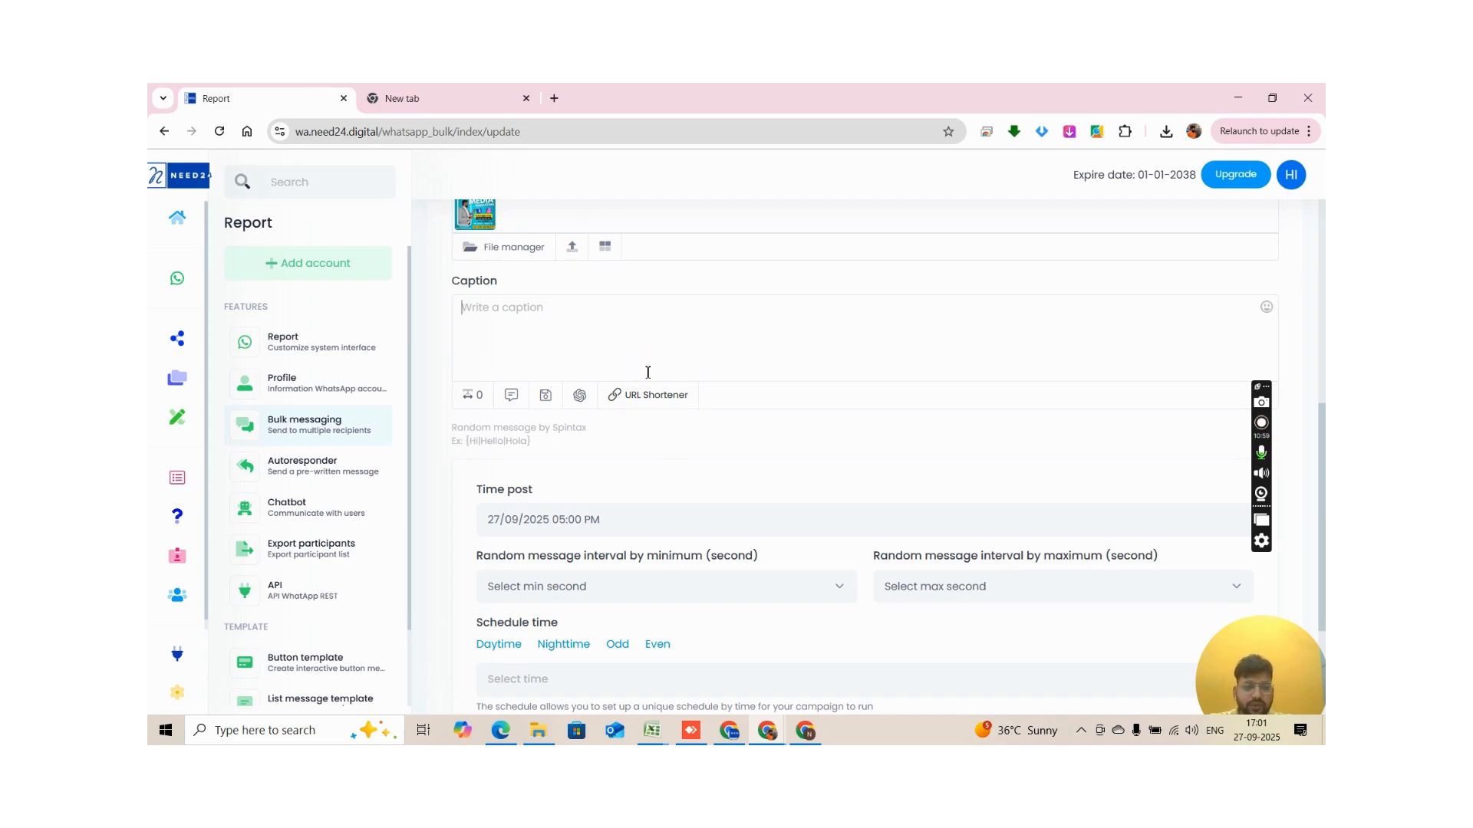
type("Hii ")
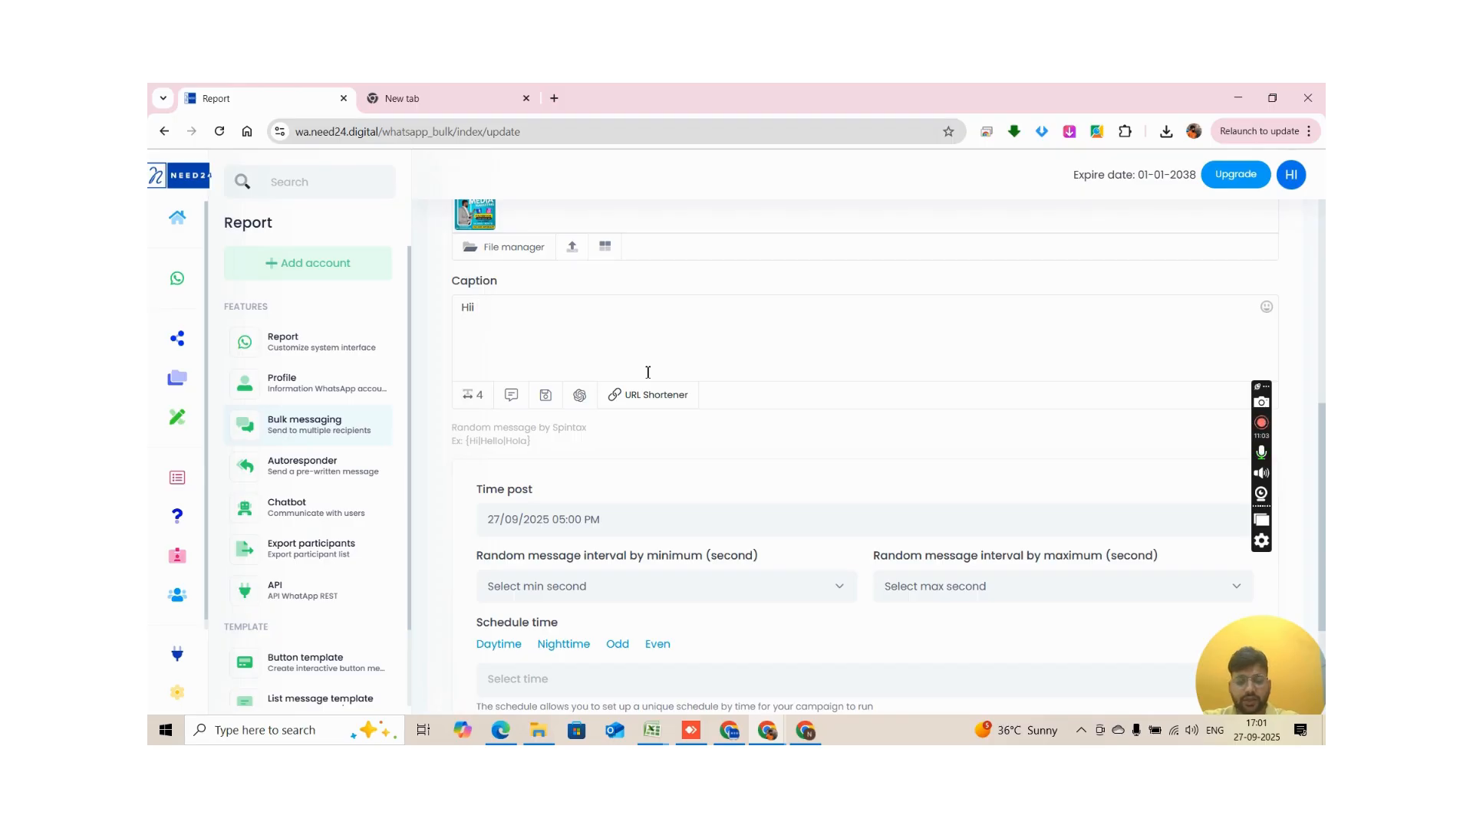
type("%")
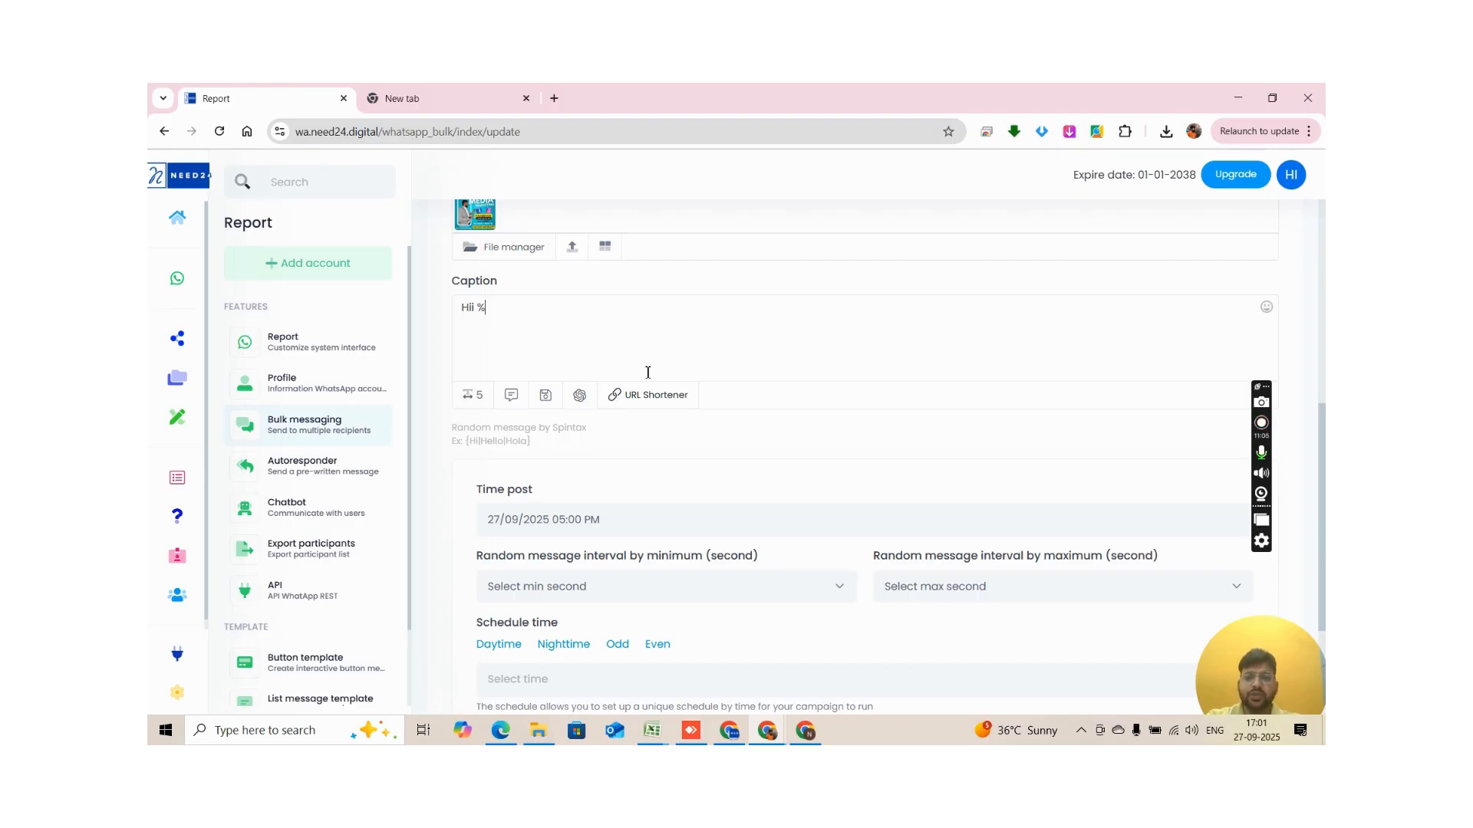
type("%")
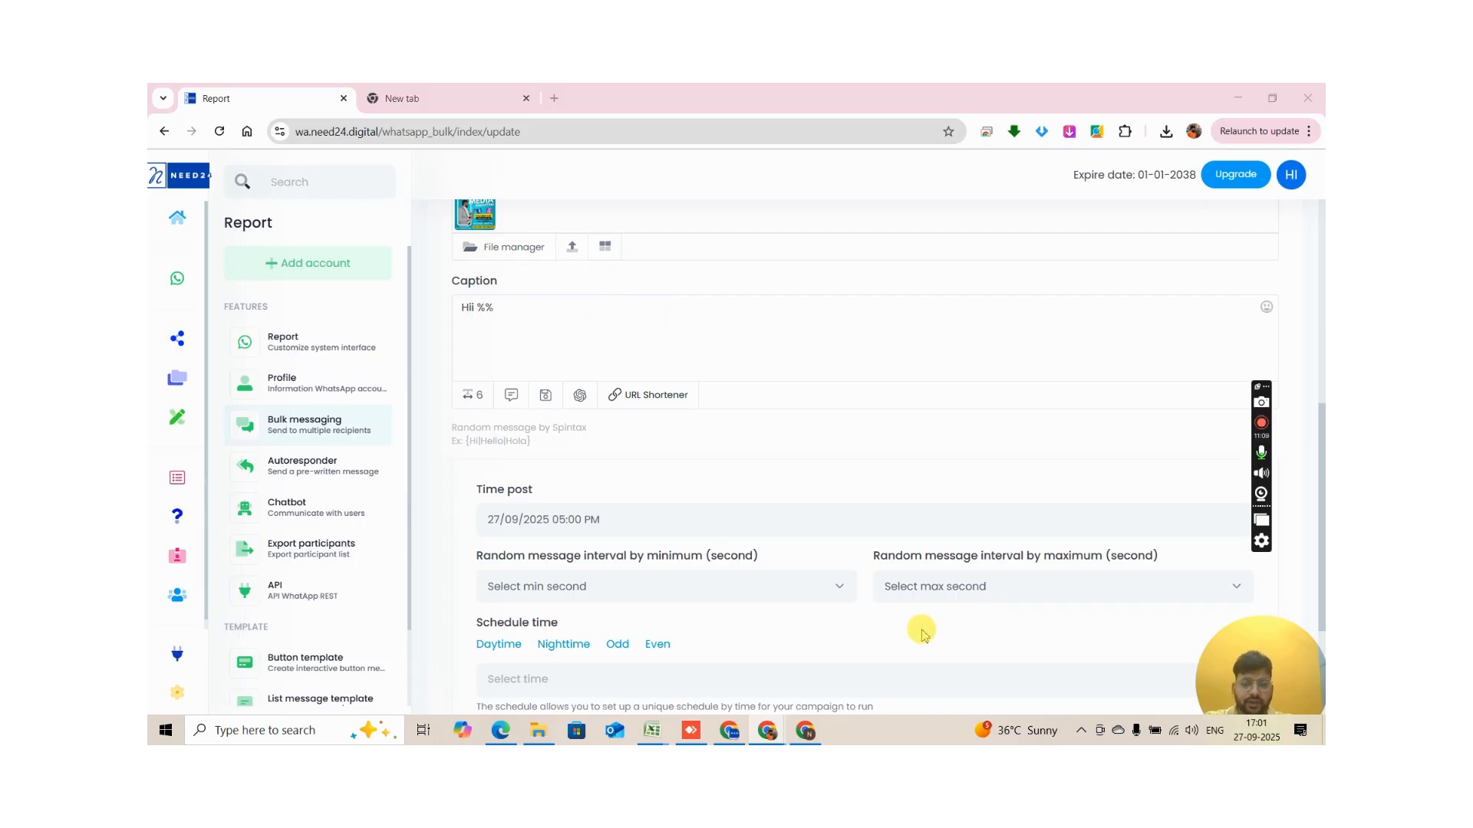
Step: Switch to the new leads workbook in Excel and copy the header text "Name" from cell B1
key("alt+Tab")
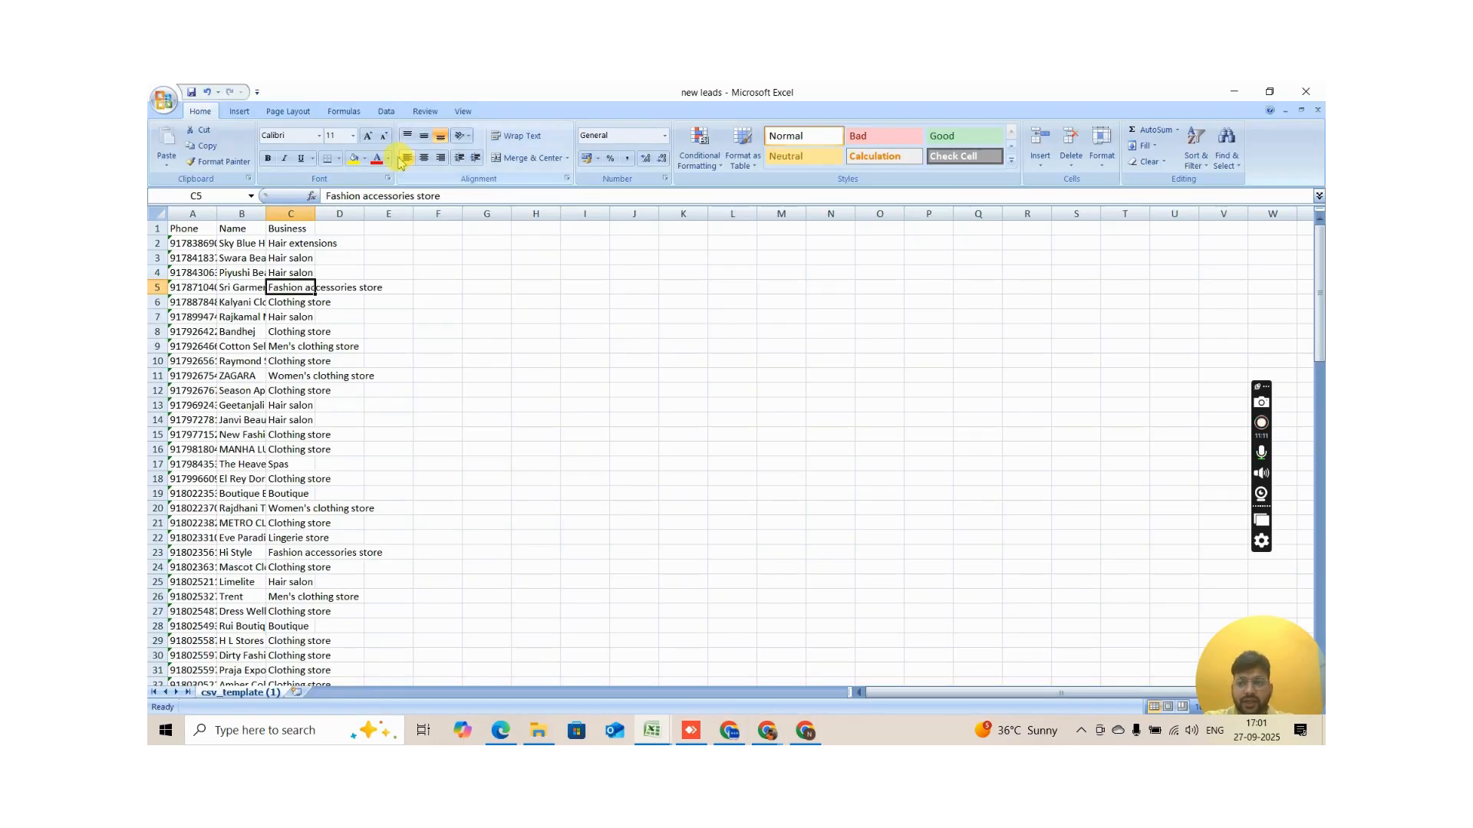
left_click(253, 230)
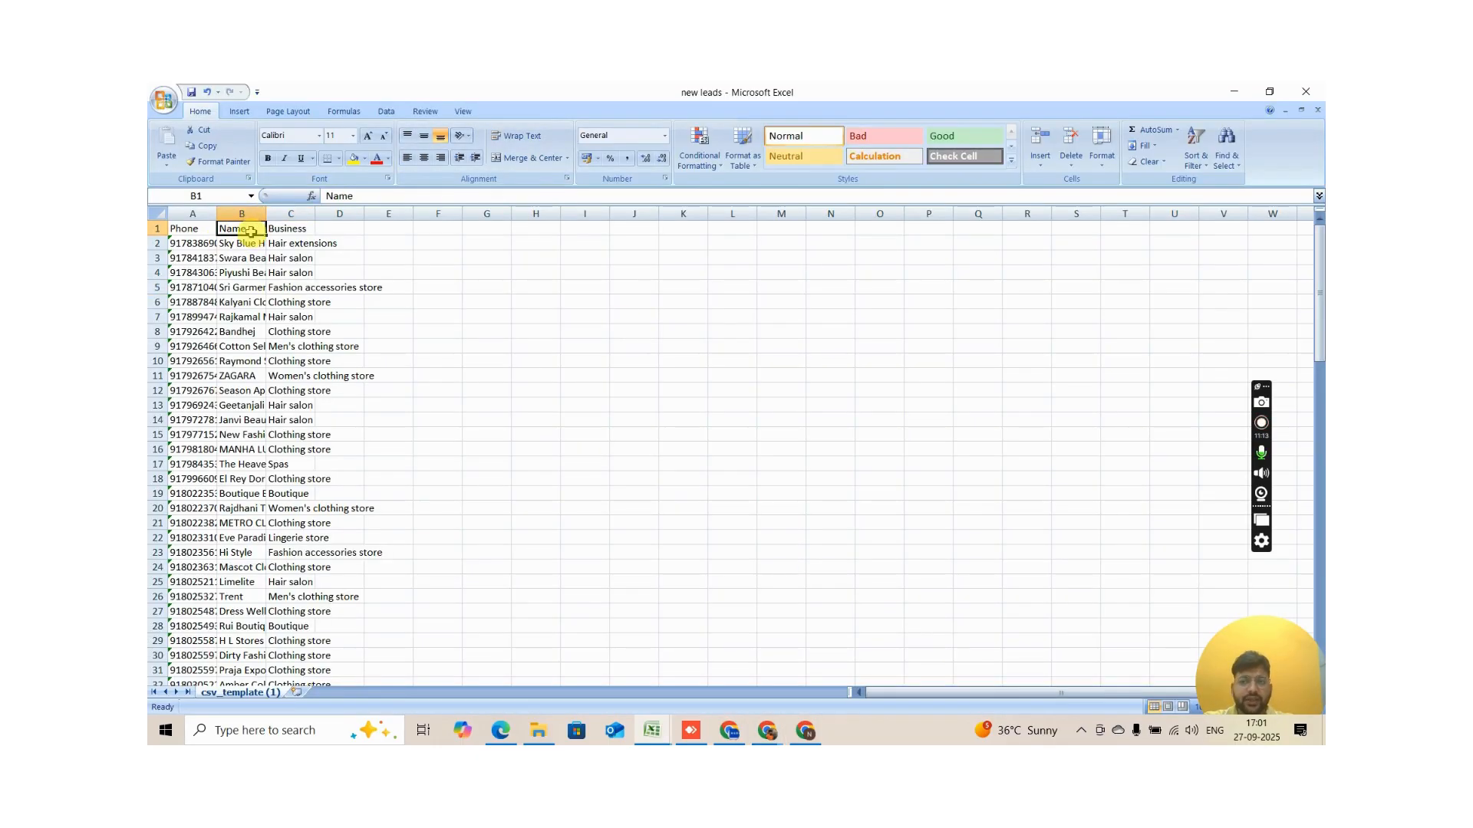
double_click(253, 230)
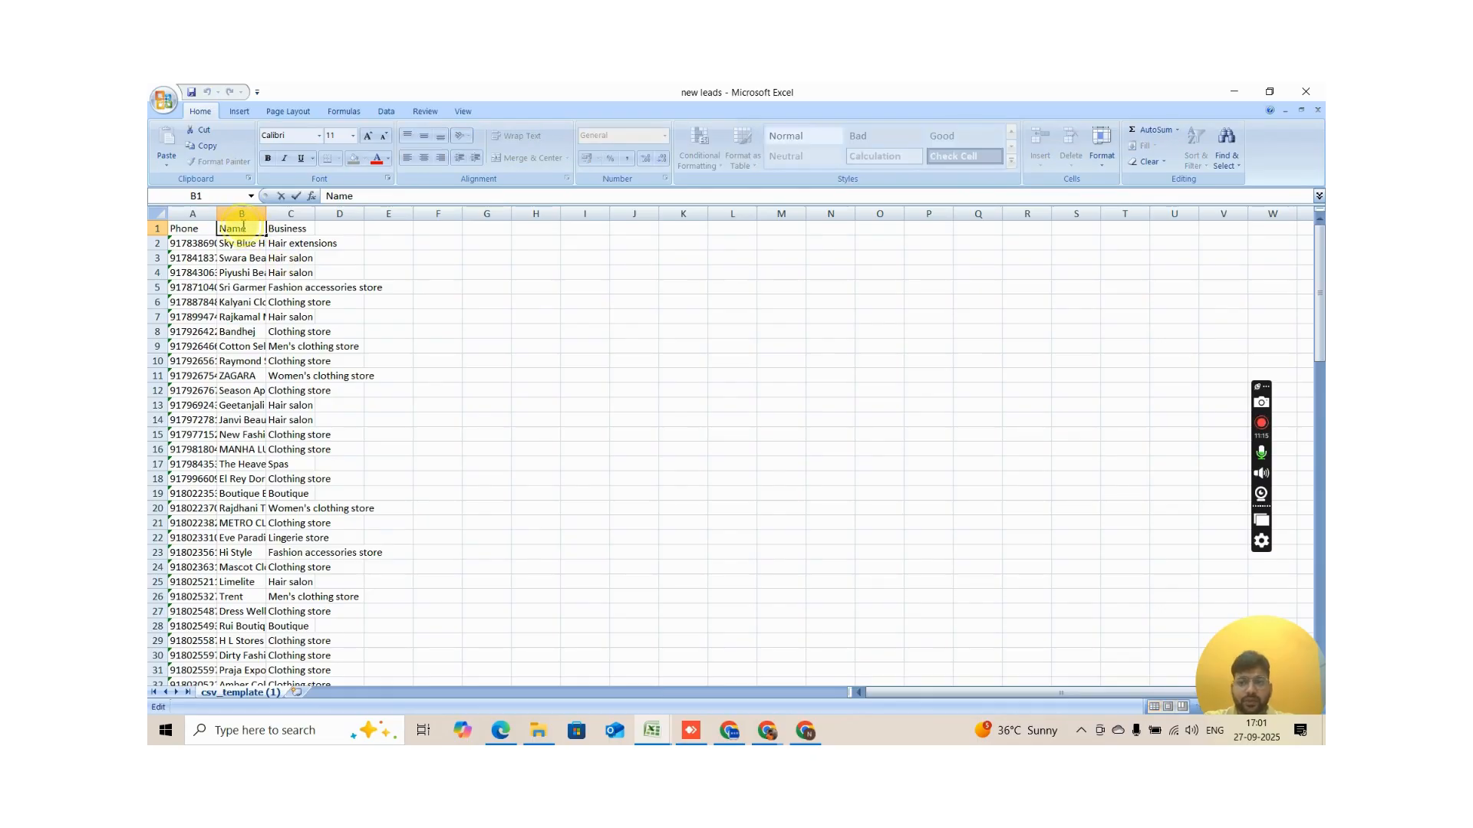
double_click(247, 229)
key("ctrl+c")
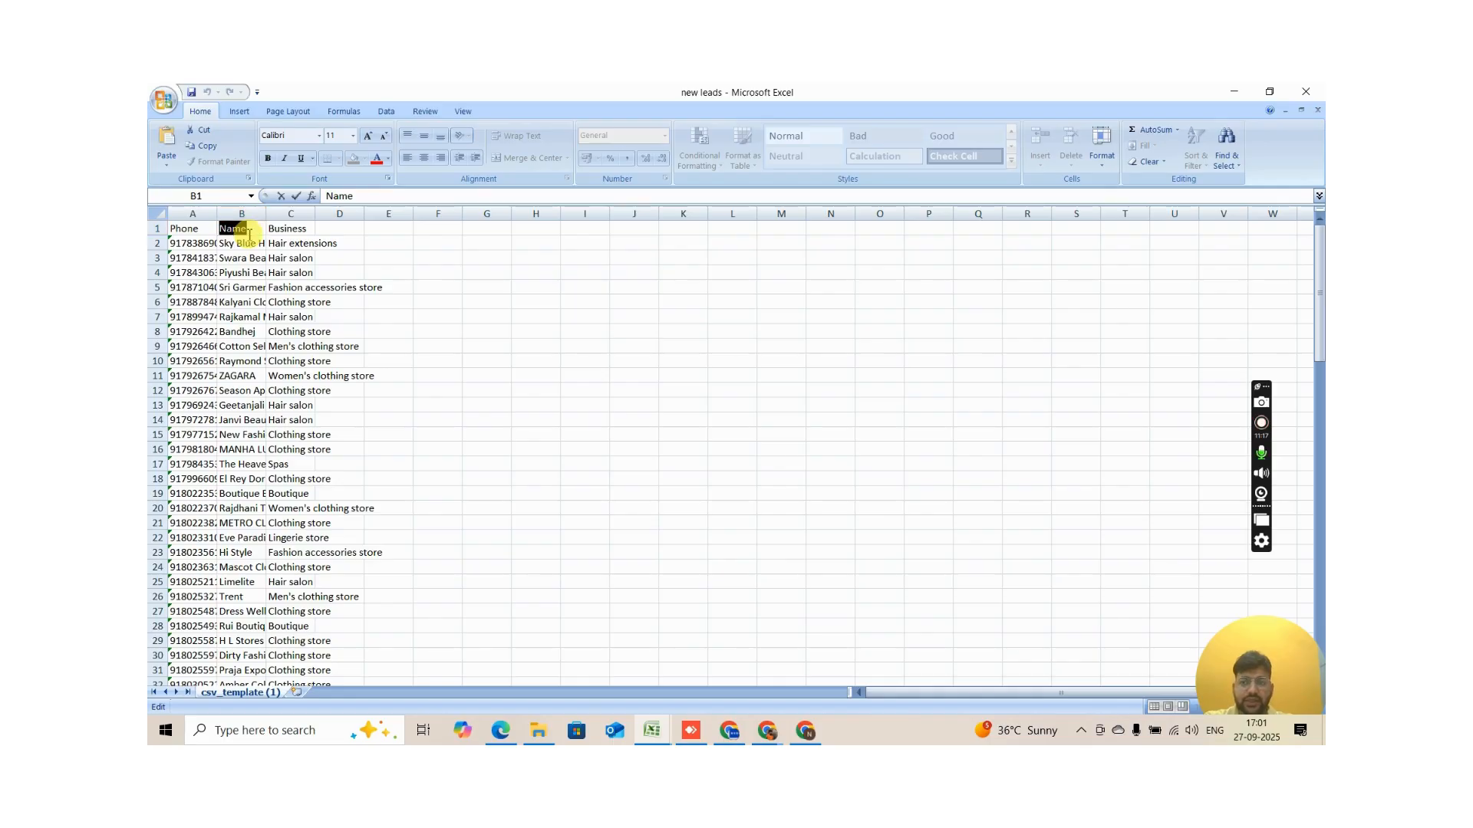
Step: Switch back to the campaign form in Chrome and paste "Name" between the caption's percent signs
key("alt+Tab")
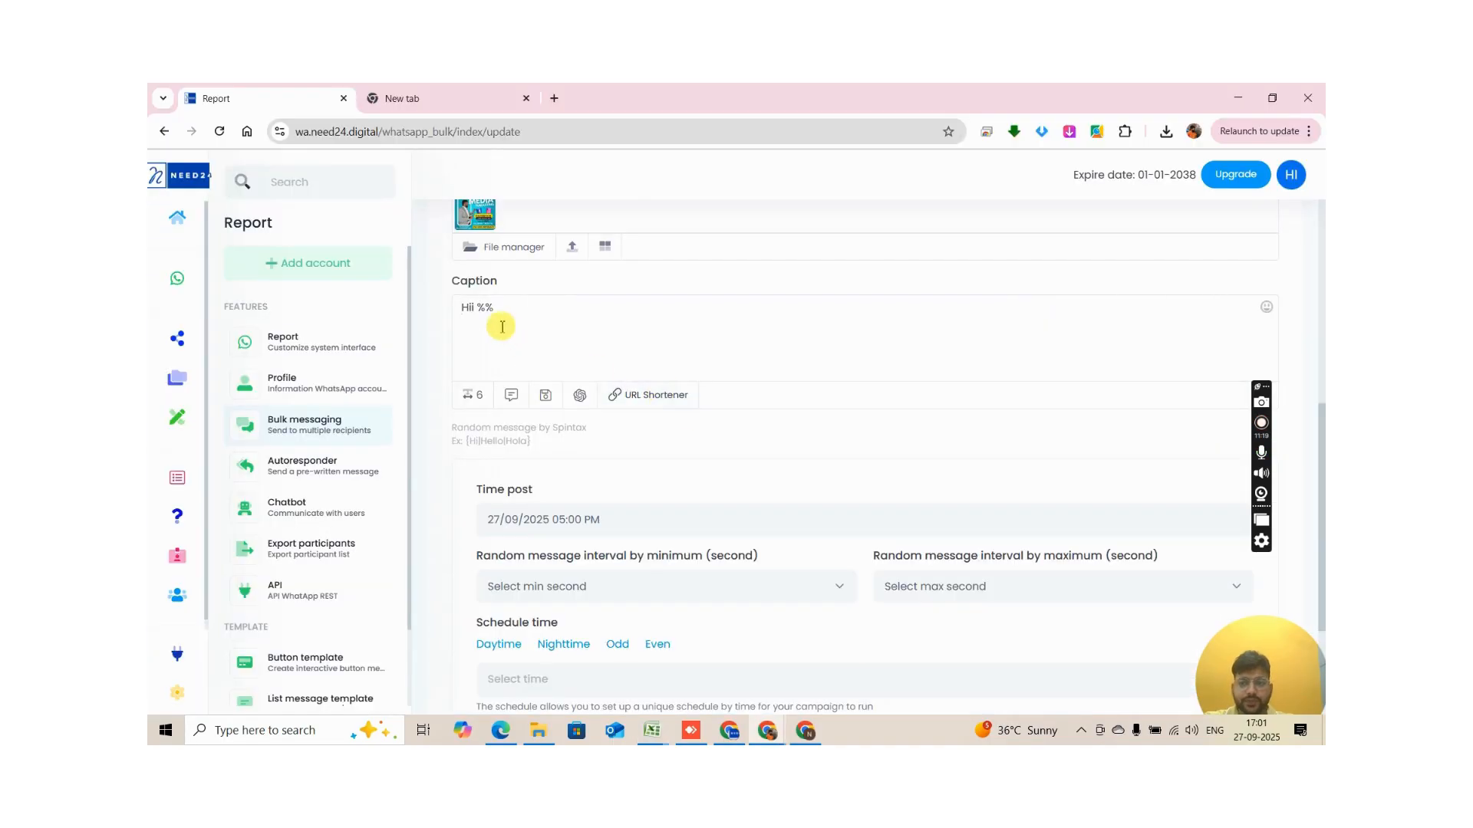
left_click(485, 307)
key("ctrl+v")
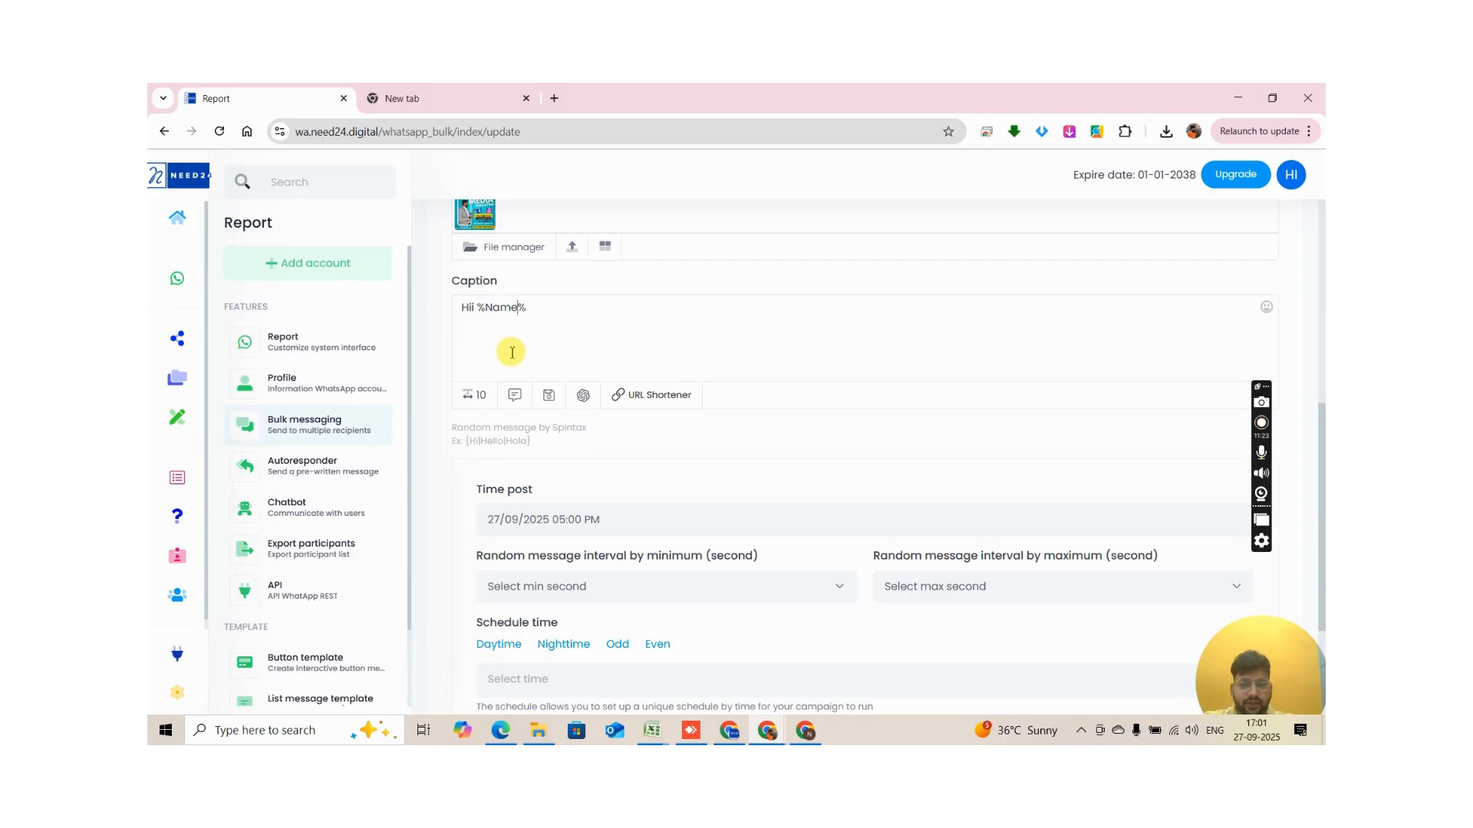
left_click(635, 337)
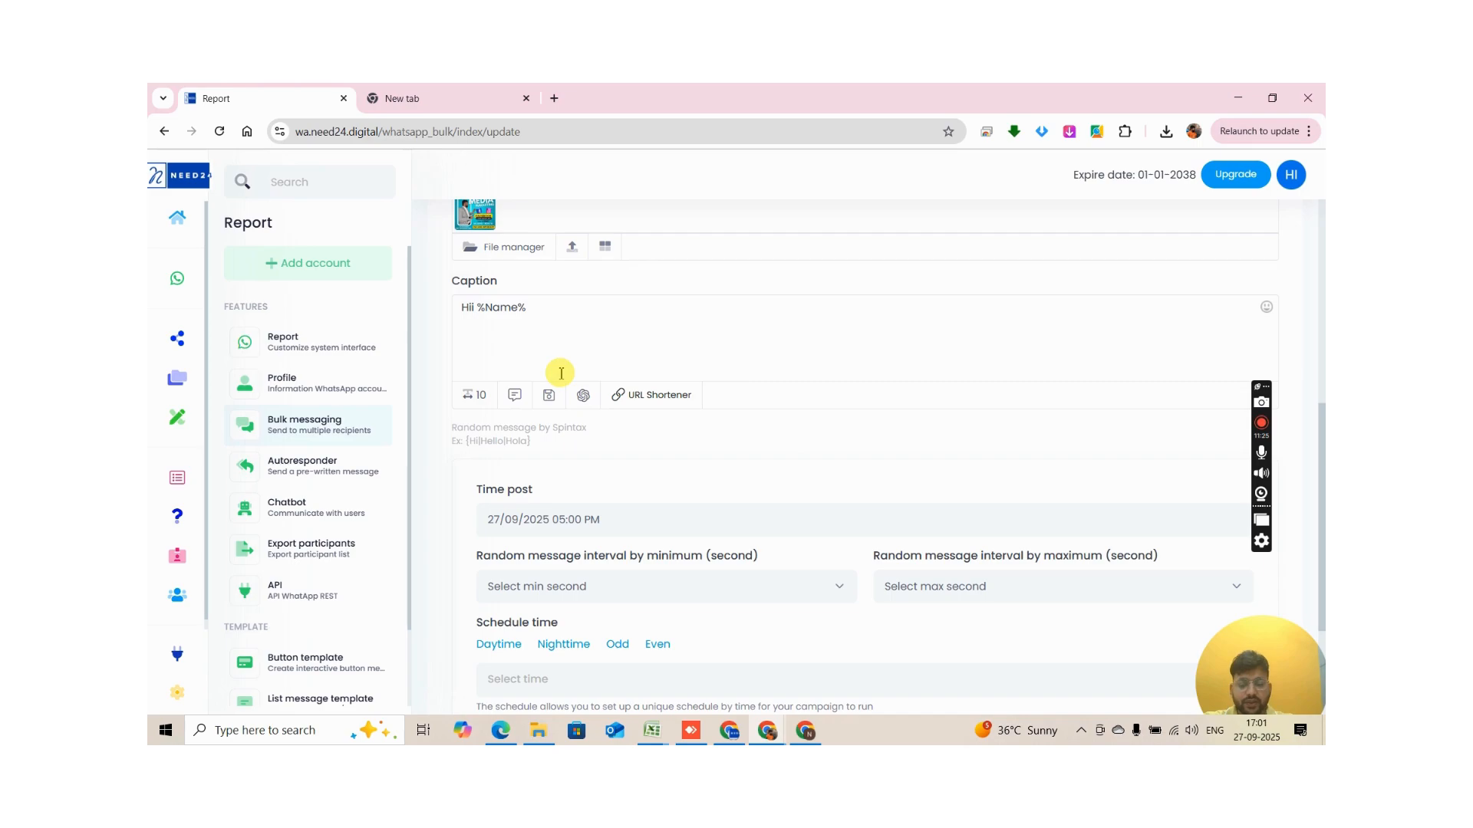
type(",")
left_click(517, 335)
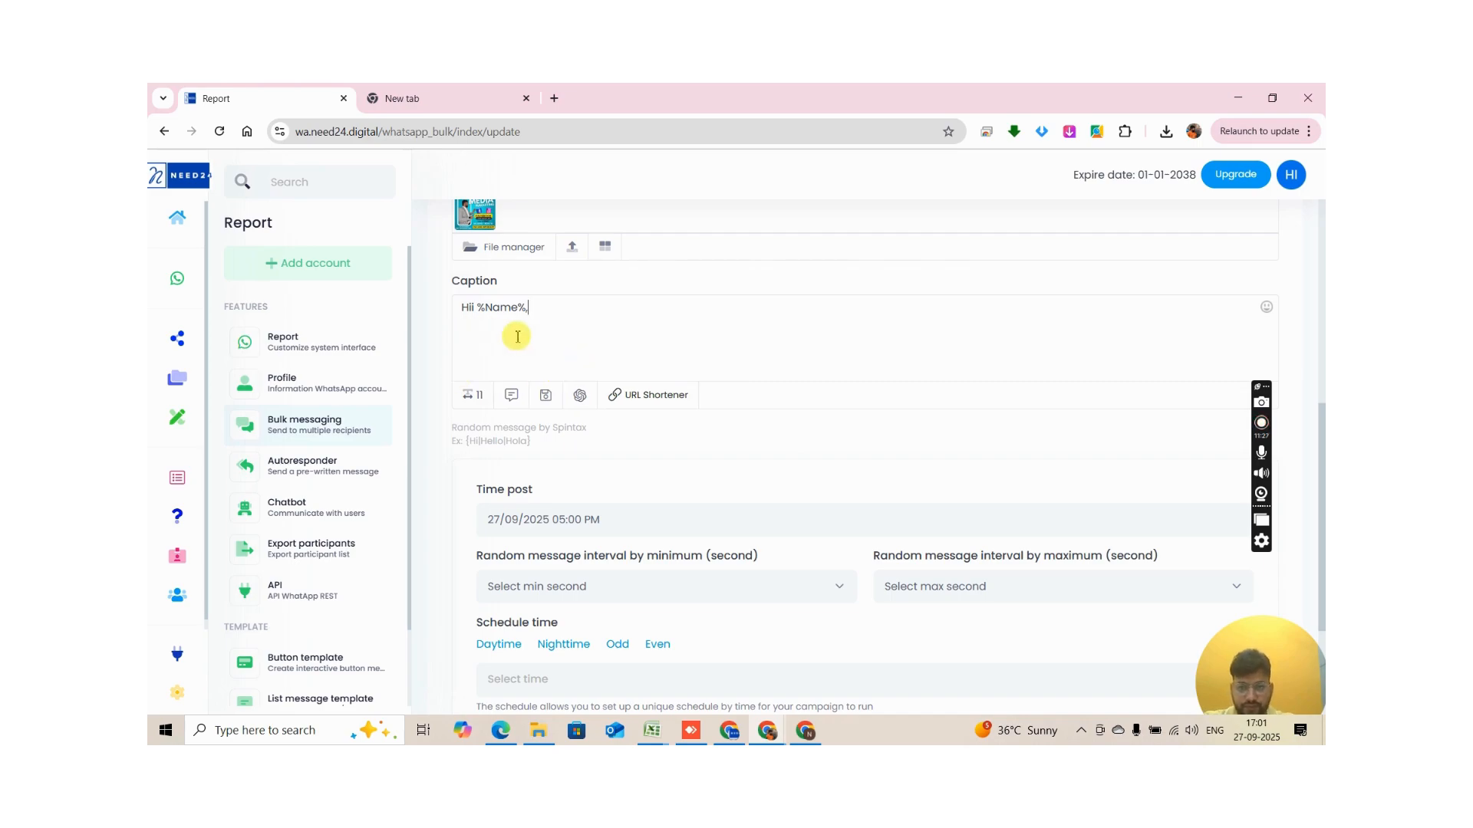
key("Return")
left_click(523, 342)
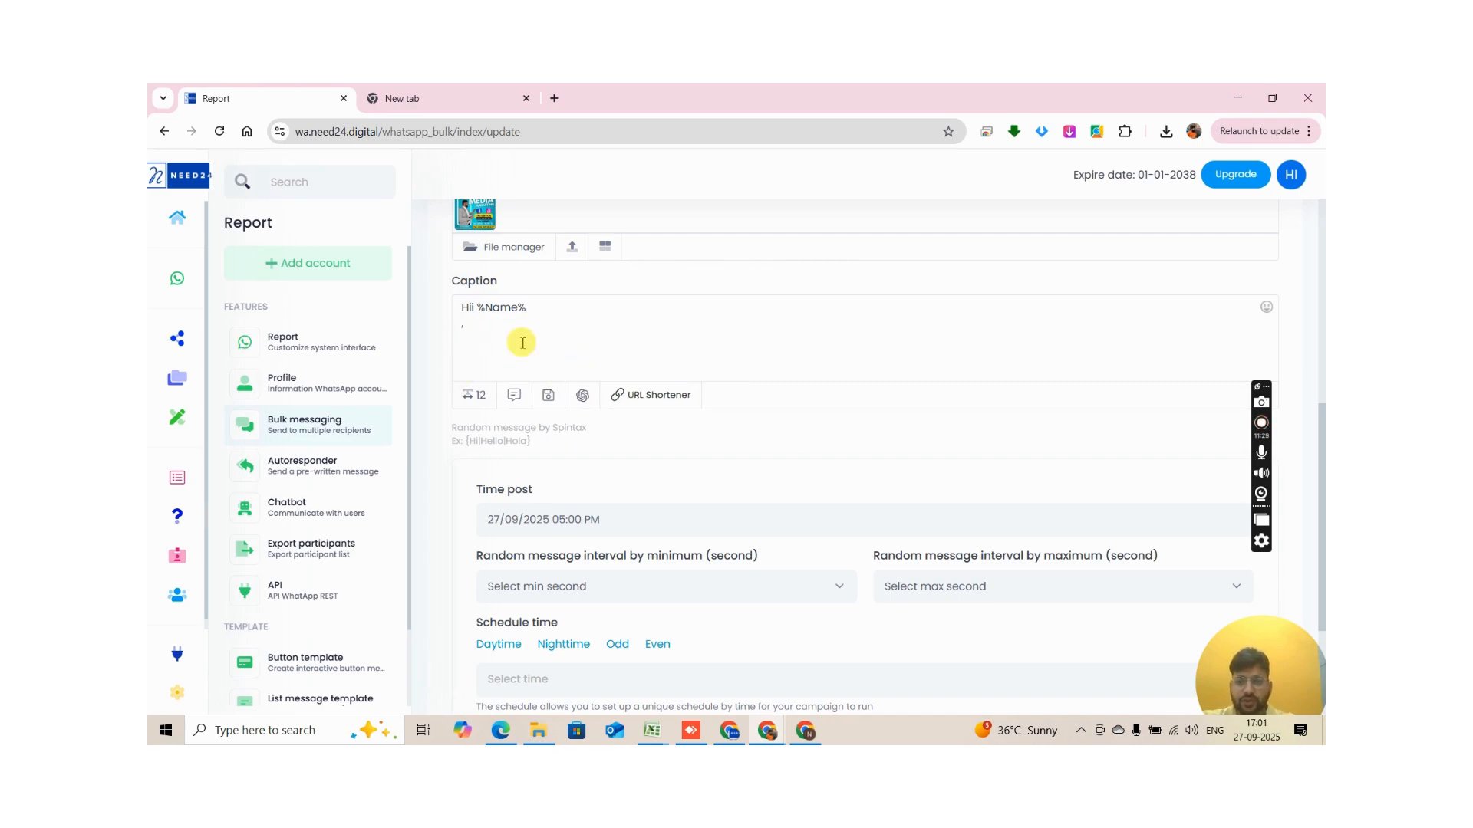
key("BackSpace")
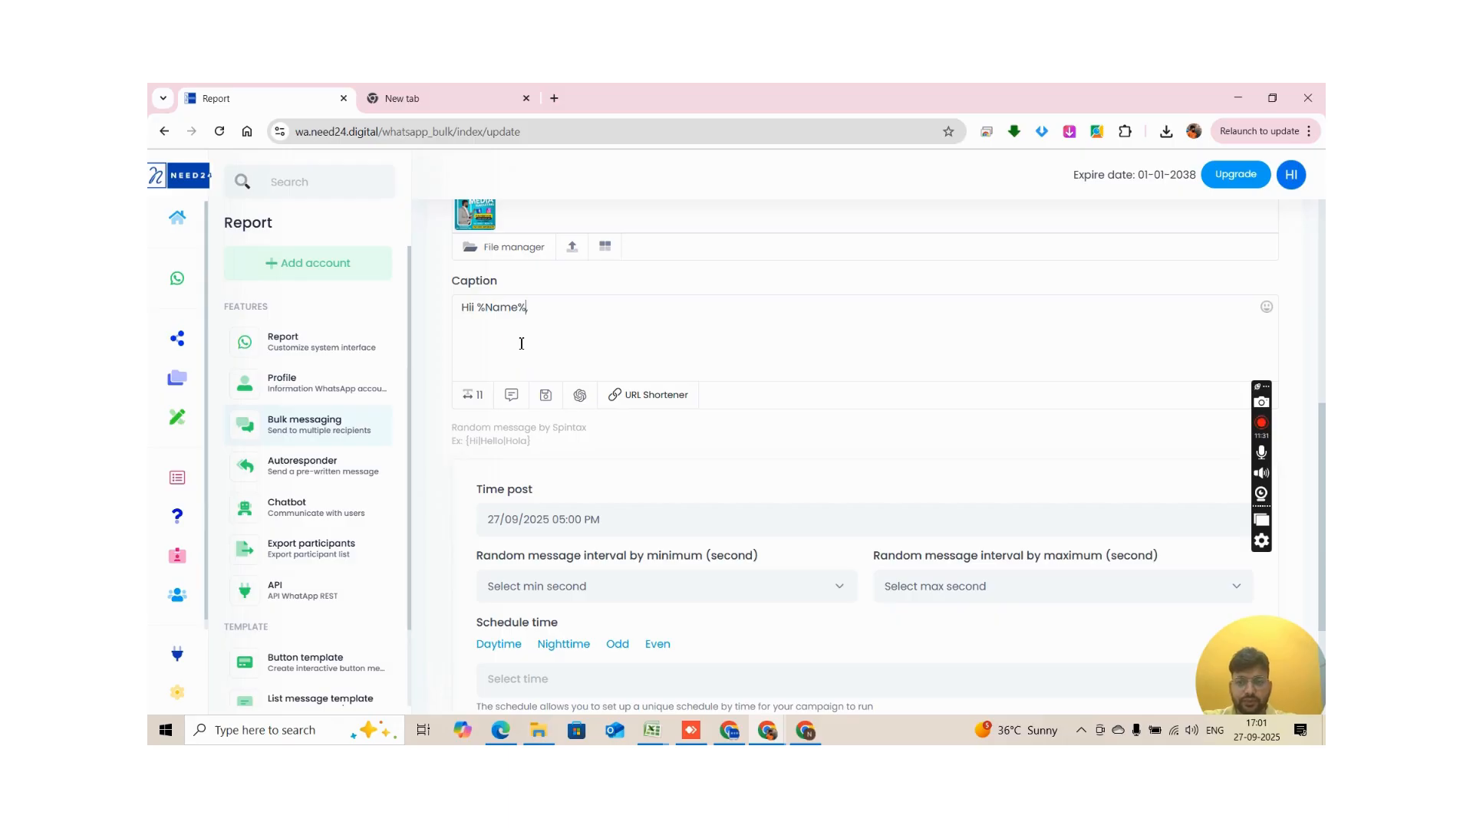
left_click(522, 343)
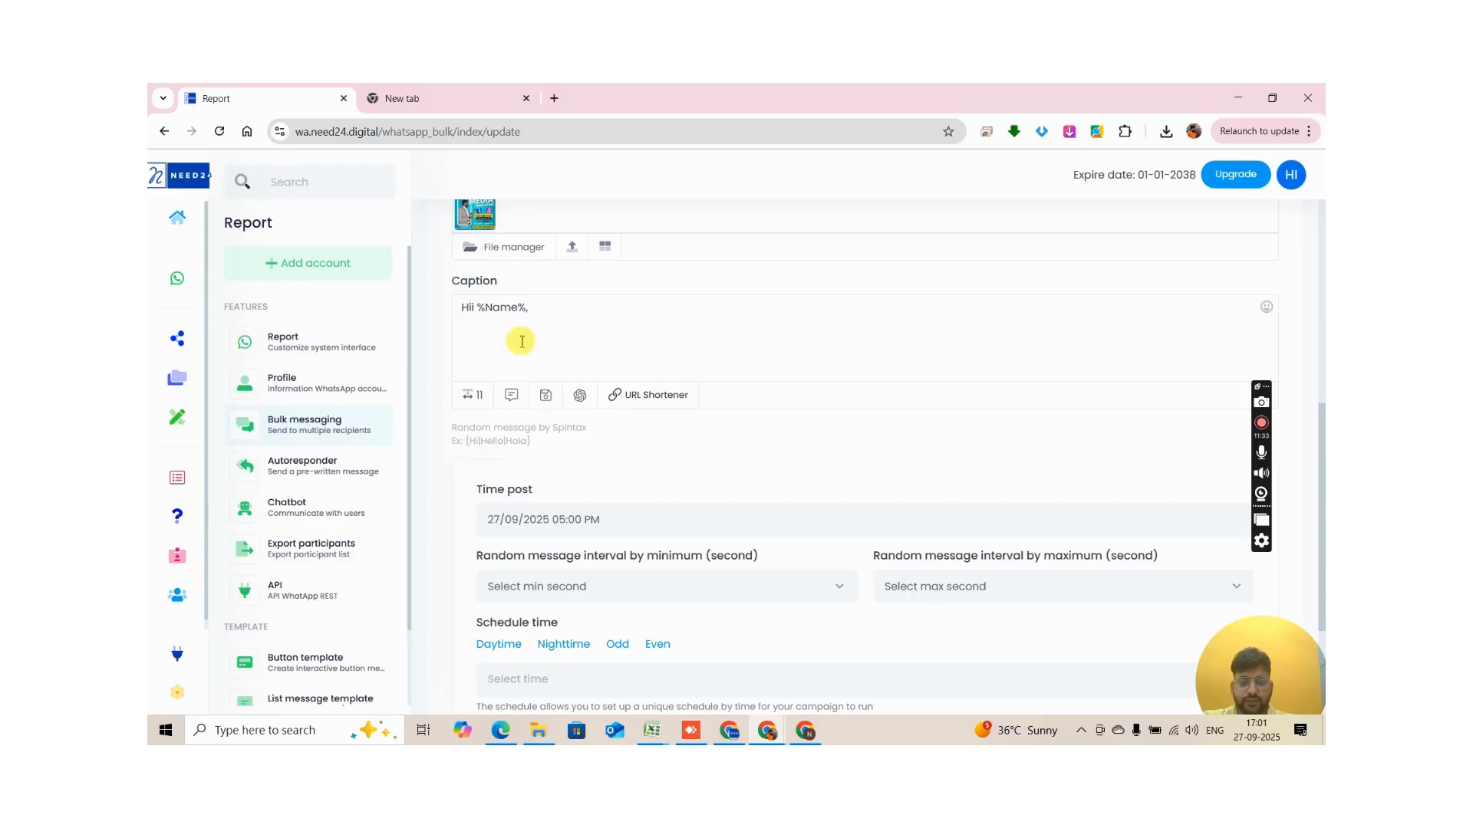
key("BackSpace")
Step: Finish the caption greeting with "ji" and add the line "Are you looking to boost your business online?" below a blank line
type("ji")
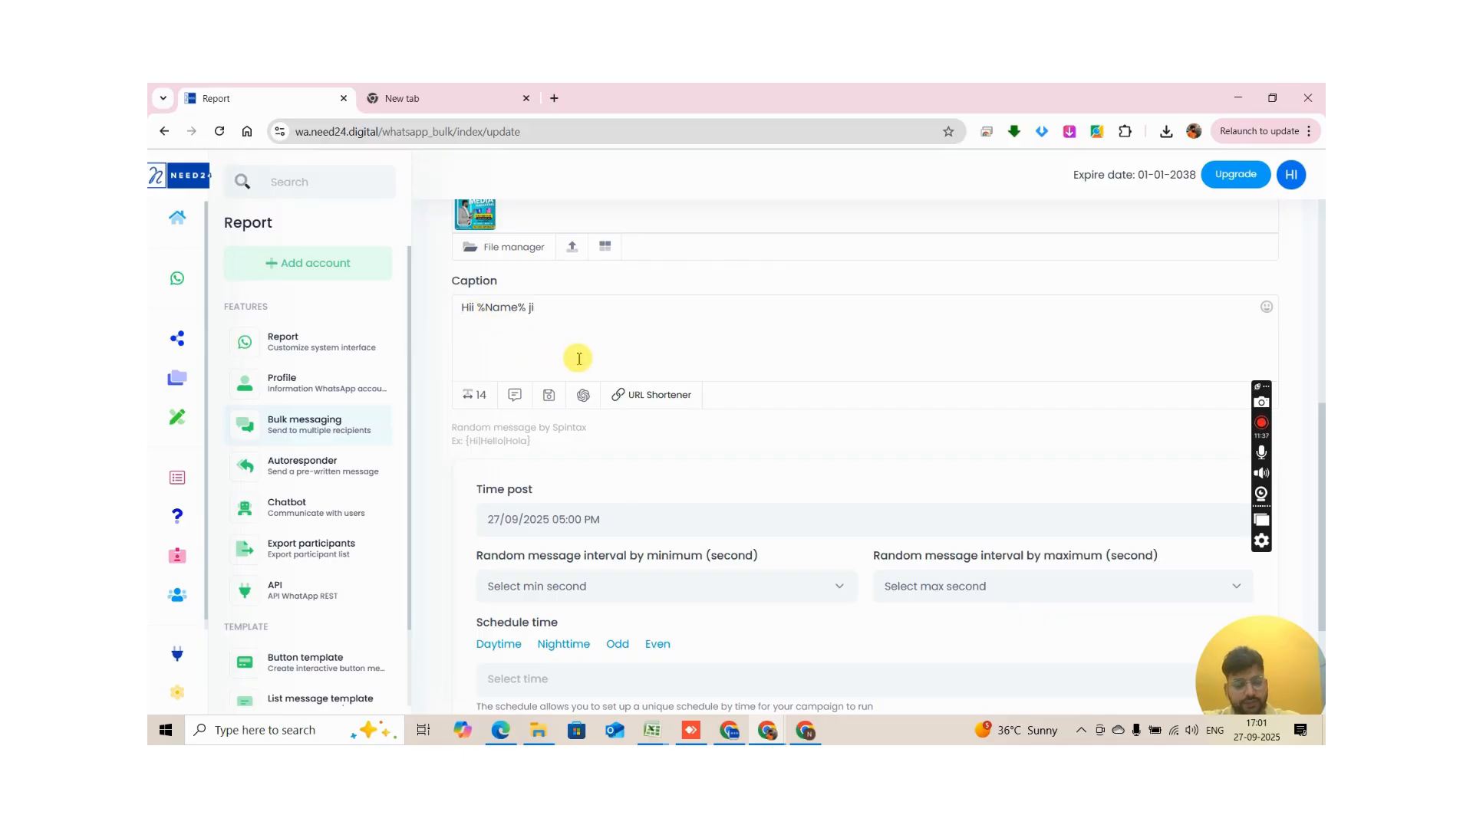
key("Return")
key("Return")
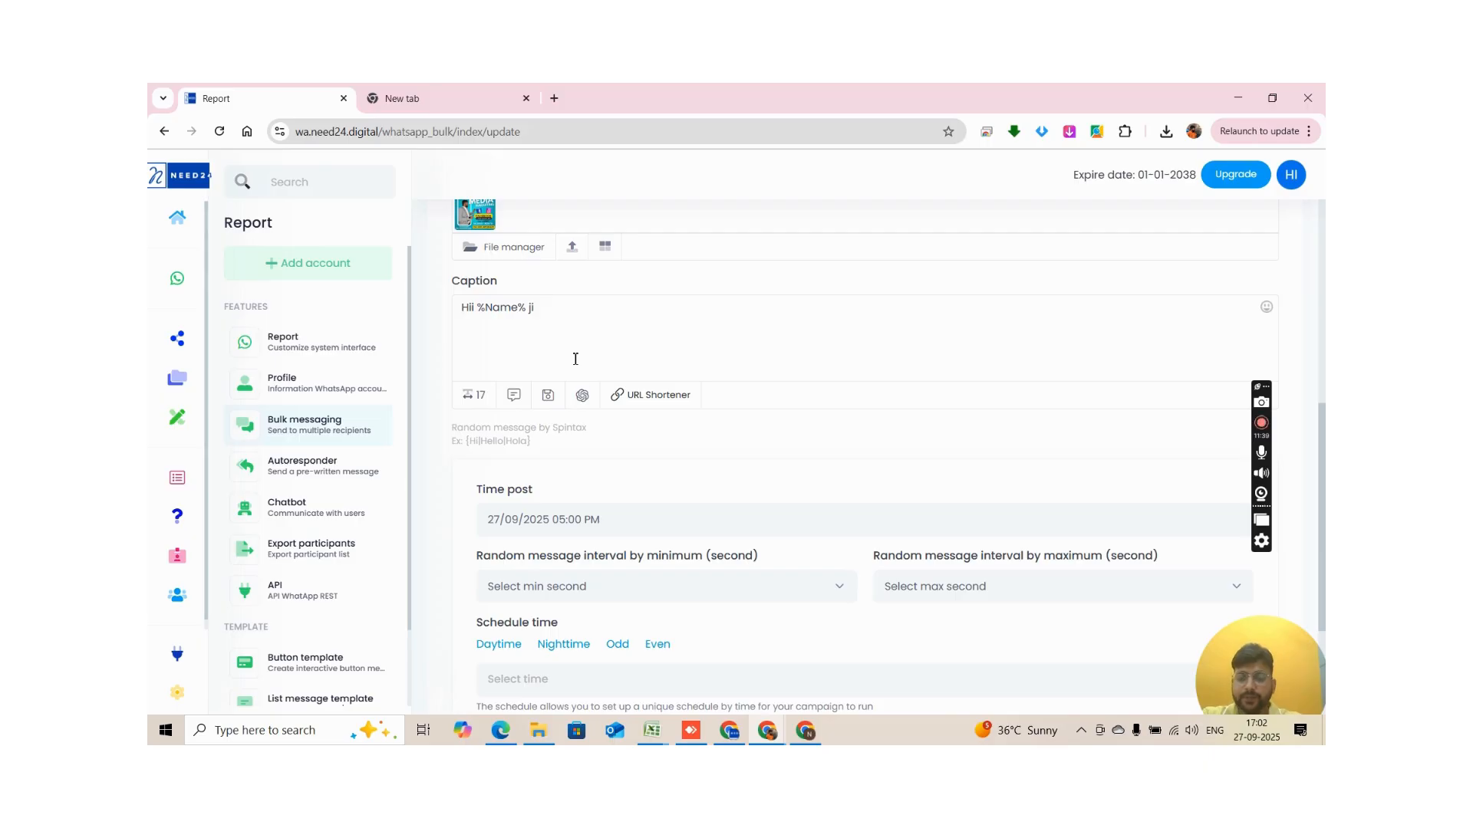
type("Are you ")
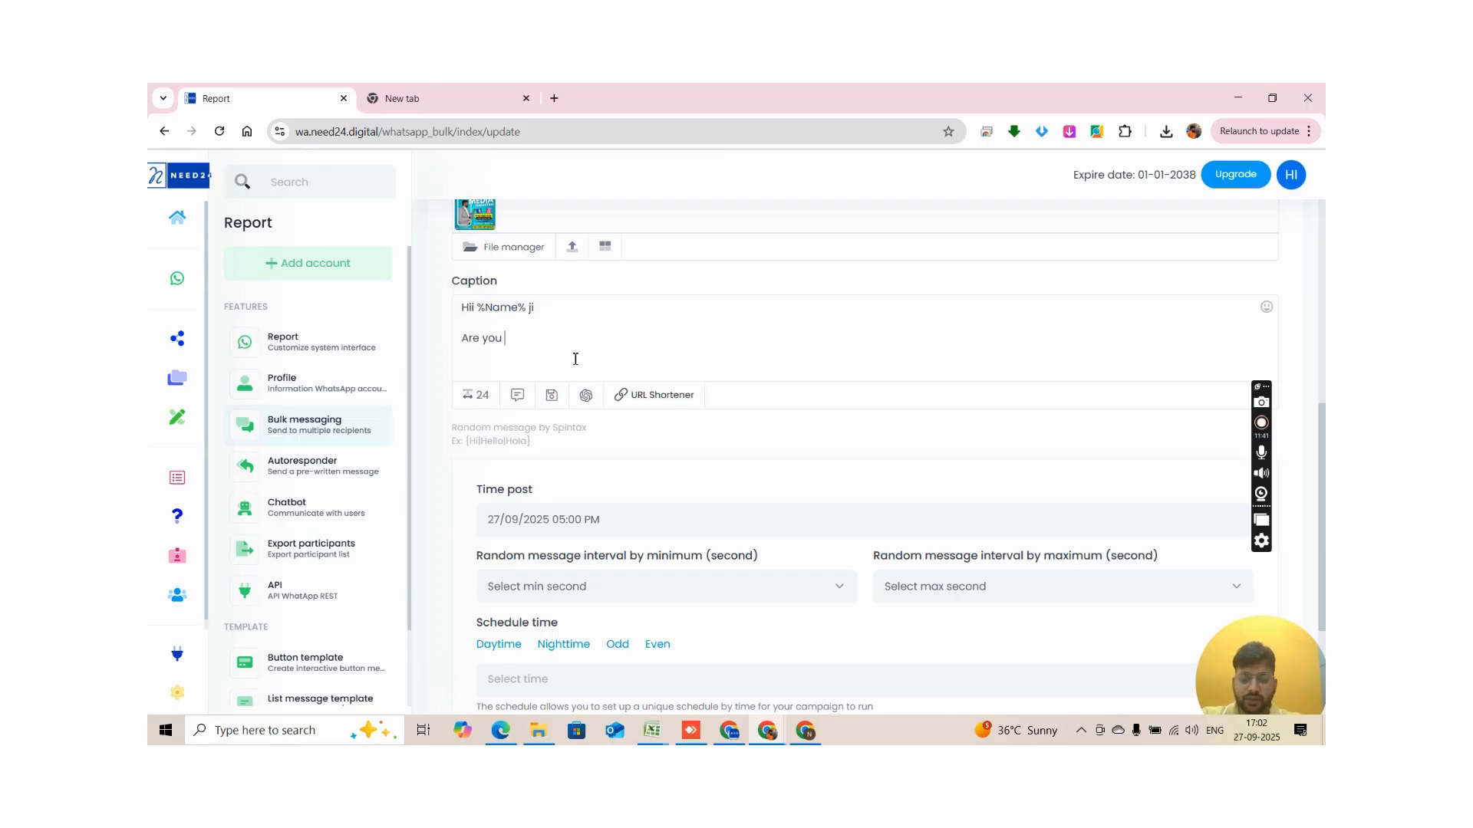
type("looking ")
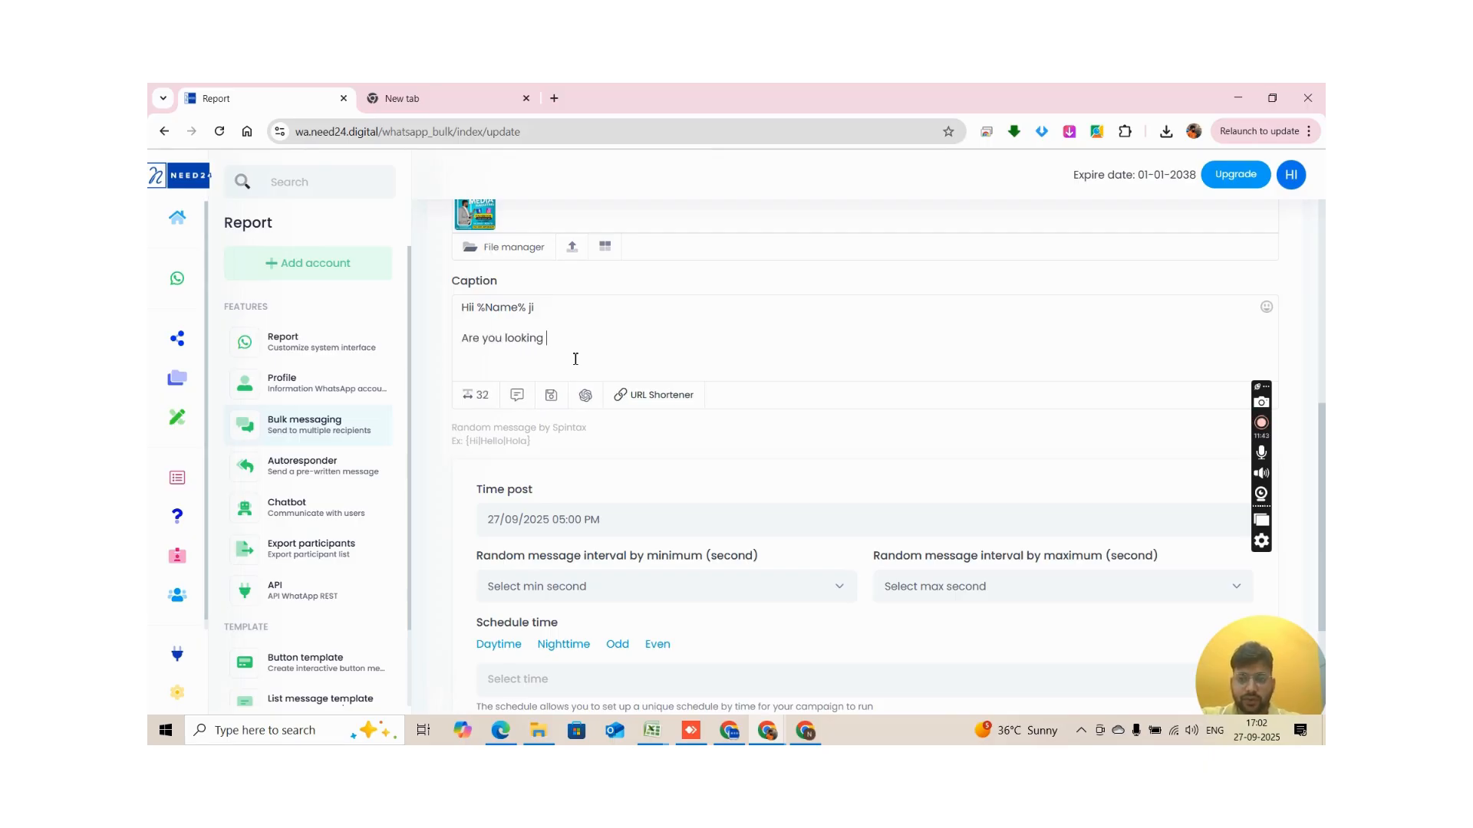
type("to b")
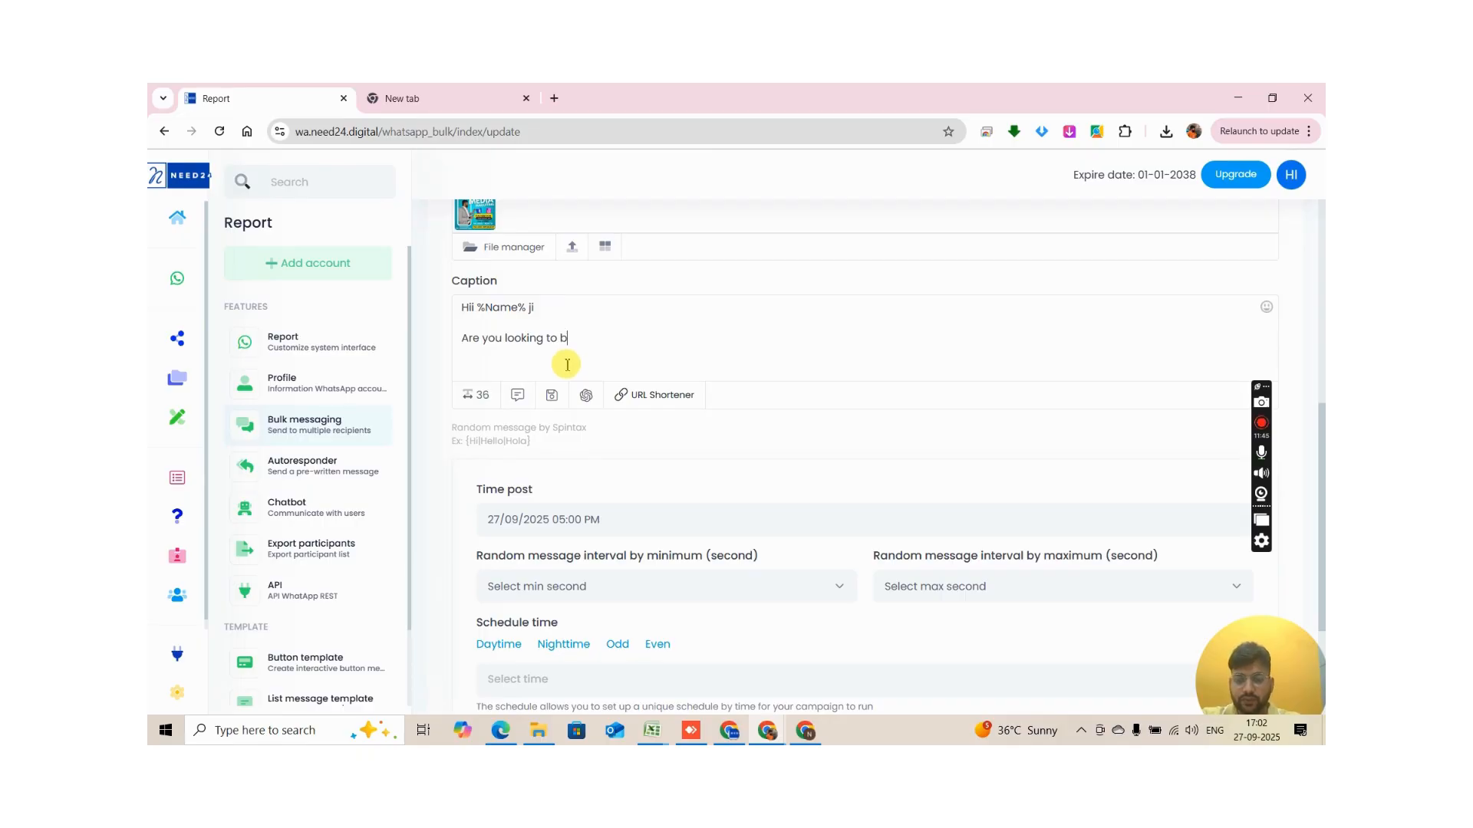
type("oost y")
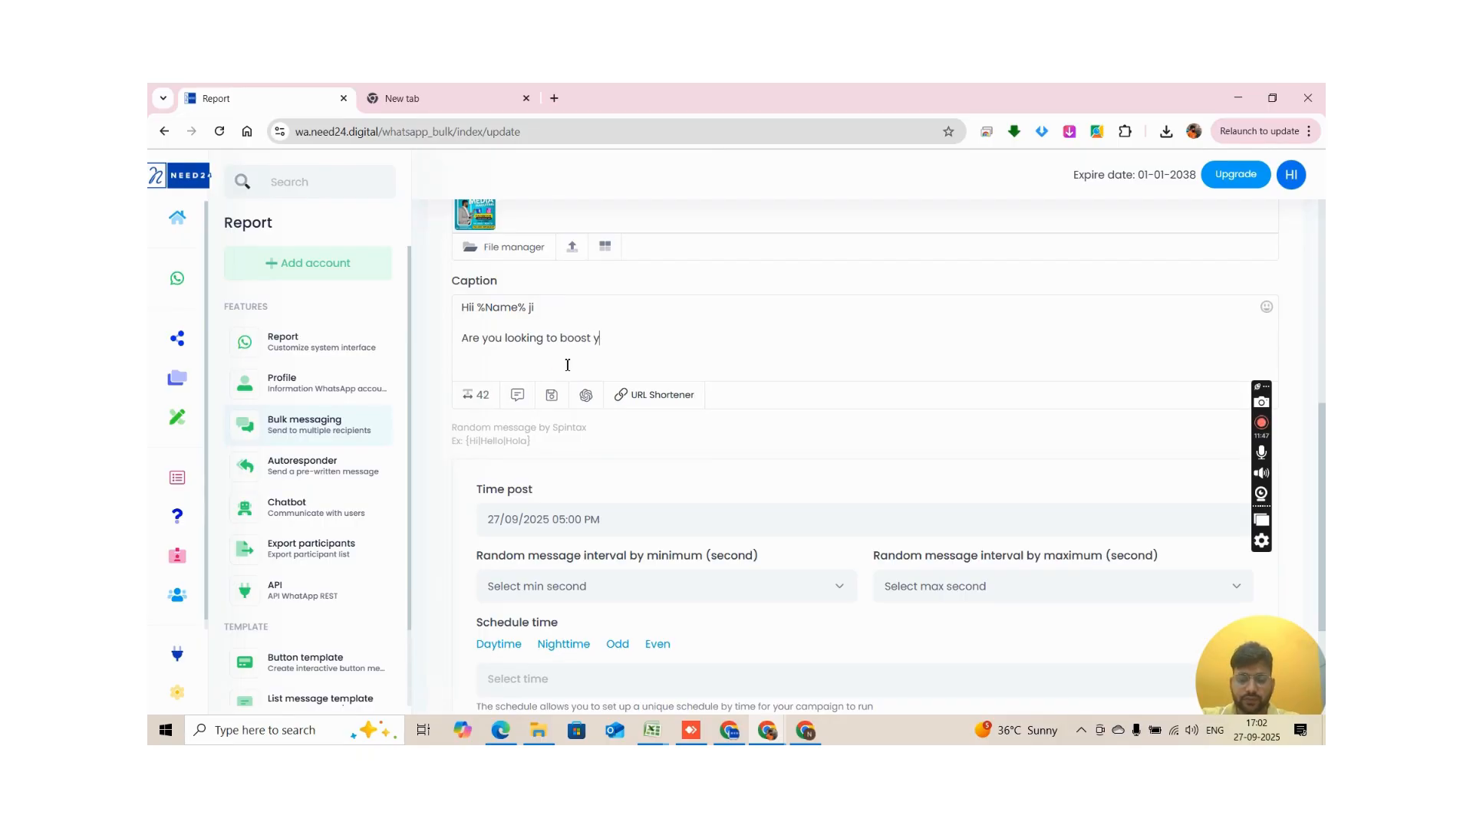
type("our business online")
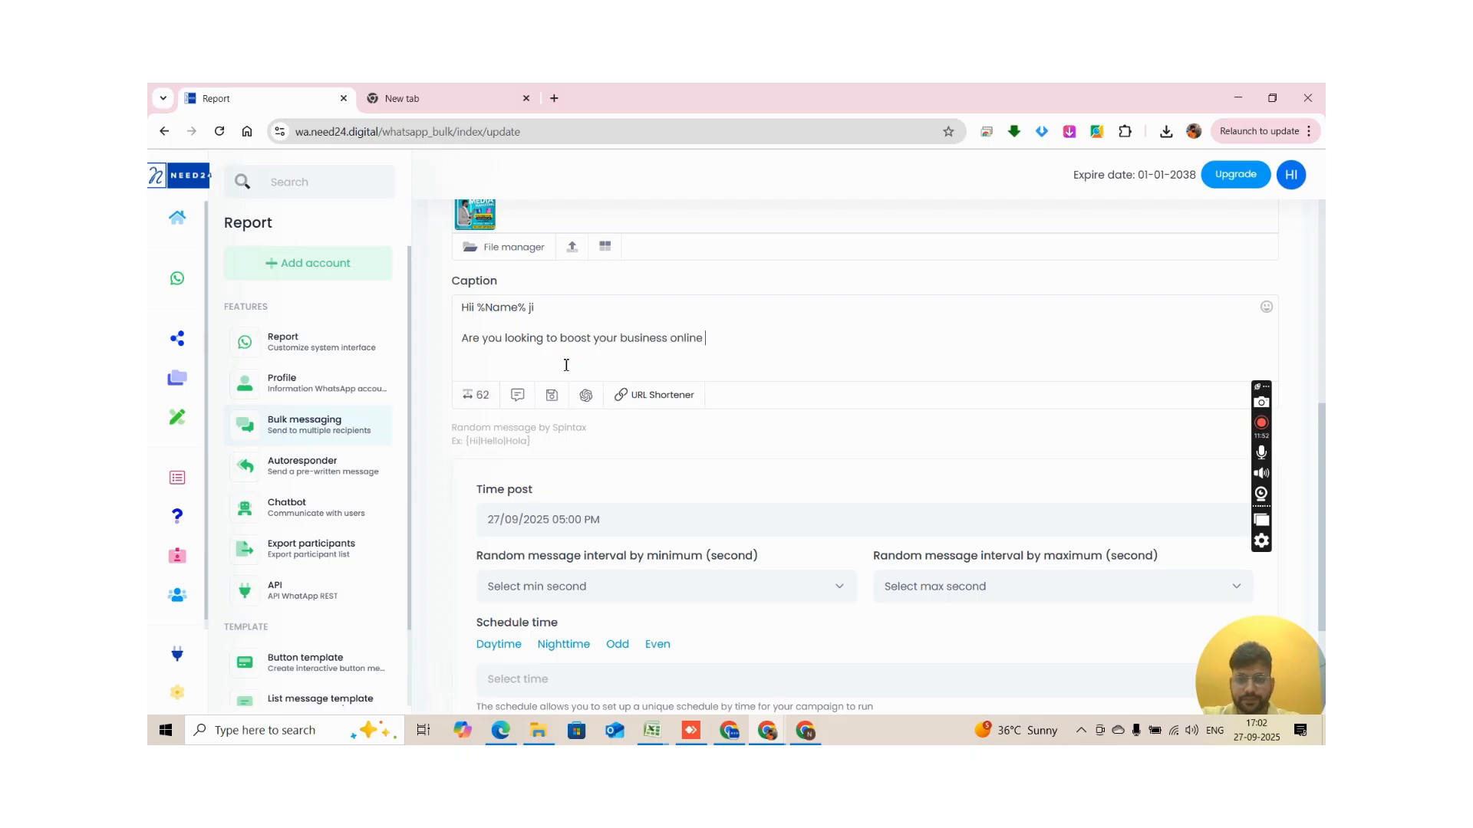
left_click(566, 365)
type("?")
key("Return")
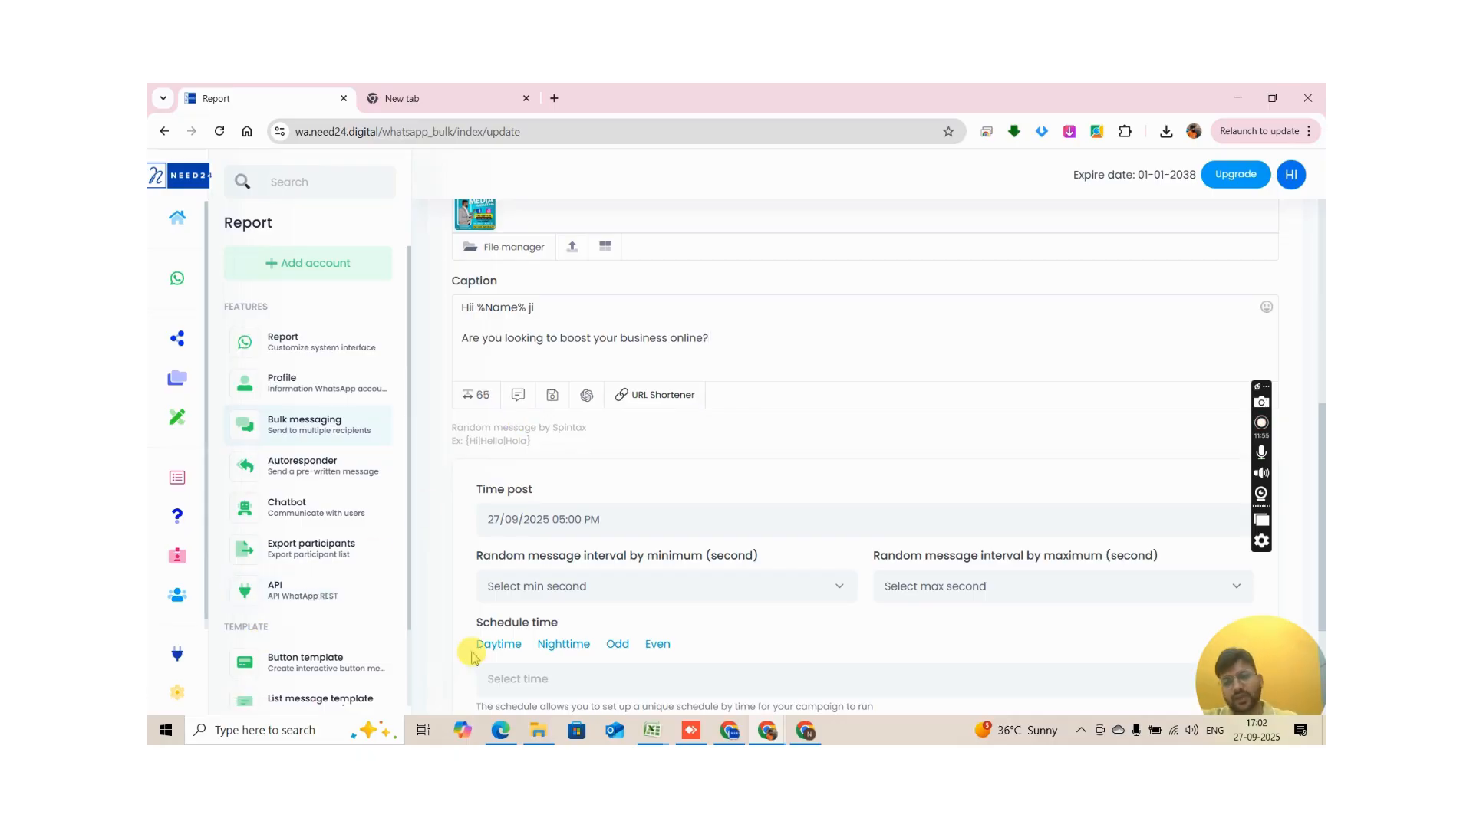
Step: Examine the campaign's post time, minimum and maximum random message interval, and schedule time settings
scroll(741, 466, "down", 2)
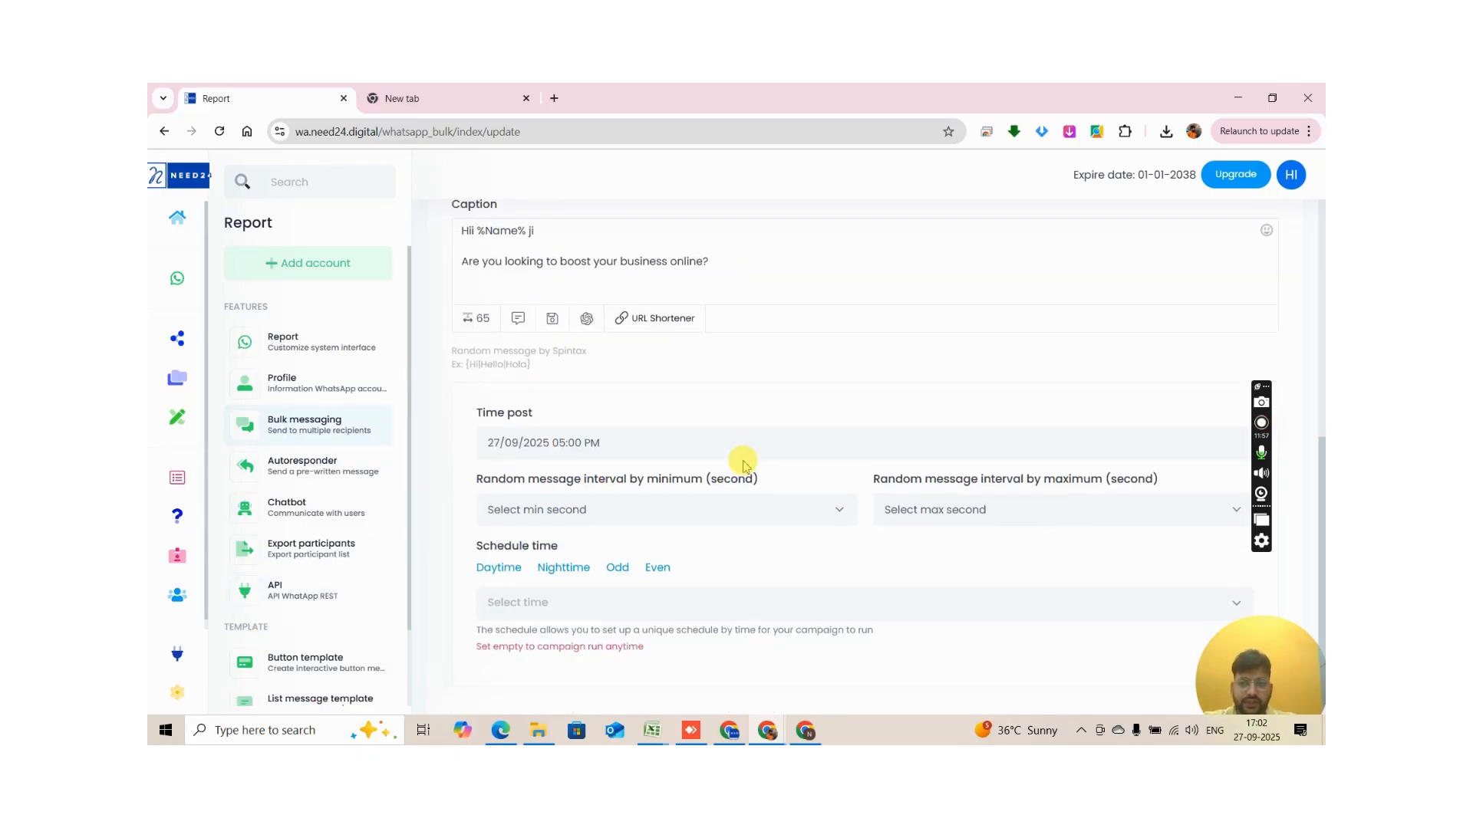
scroll(743, 464, "up", 3)
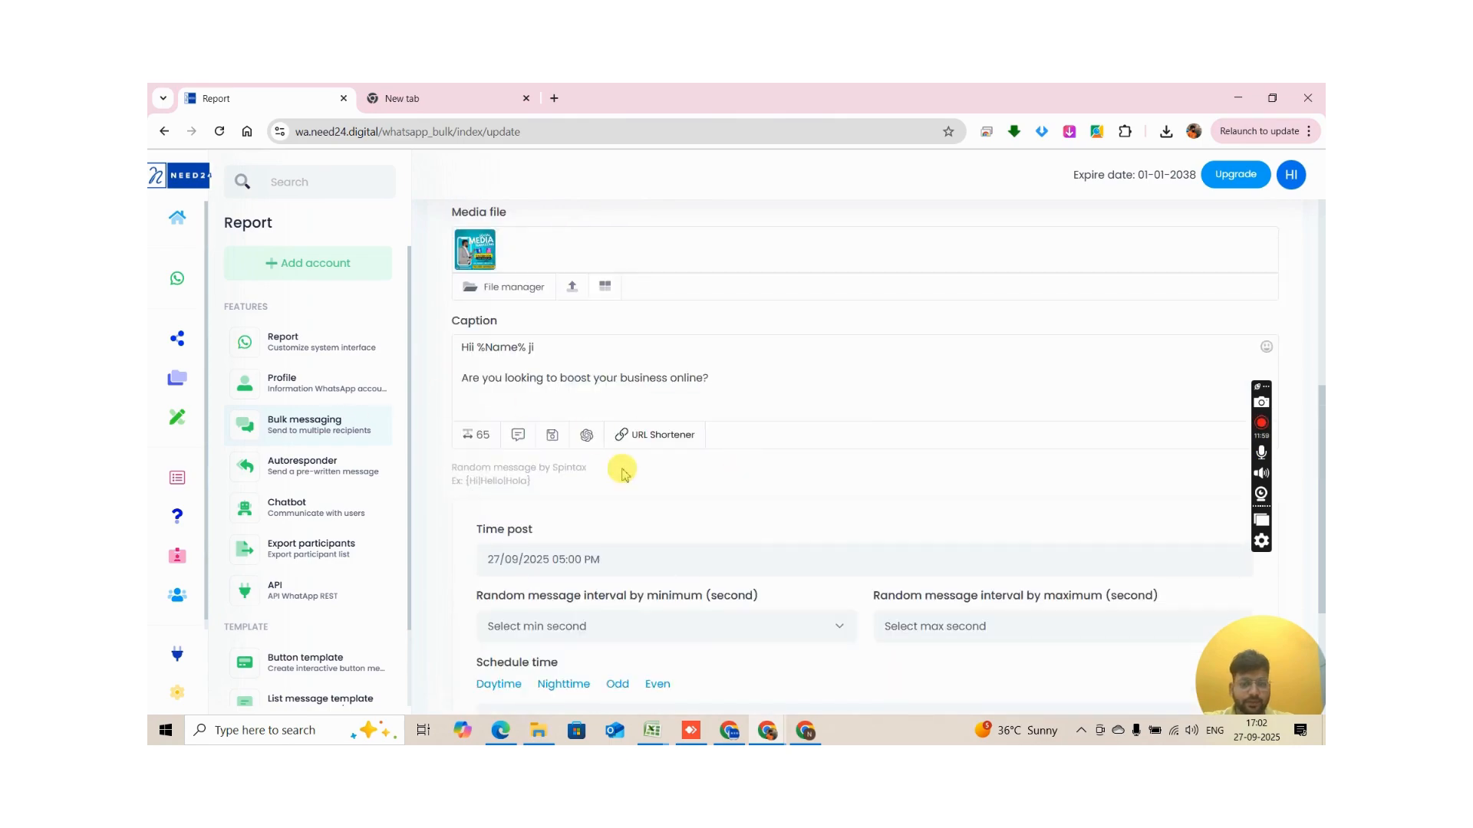
scroll(610, 508, "down", 1)
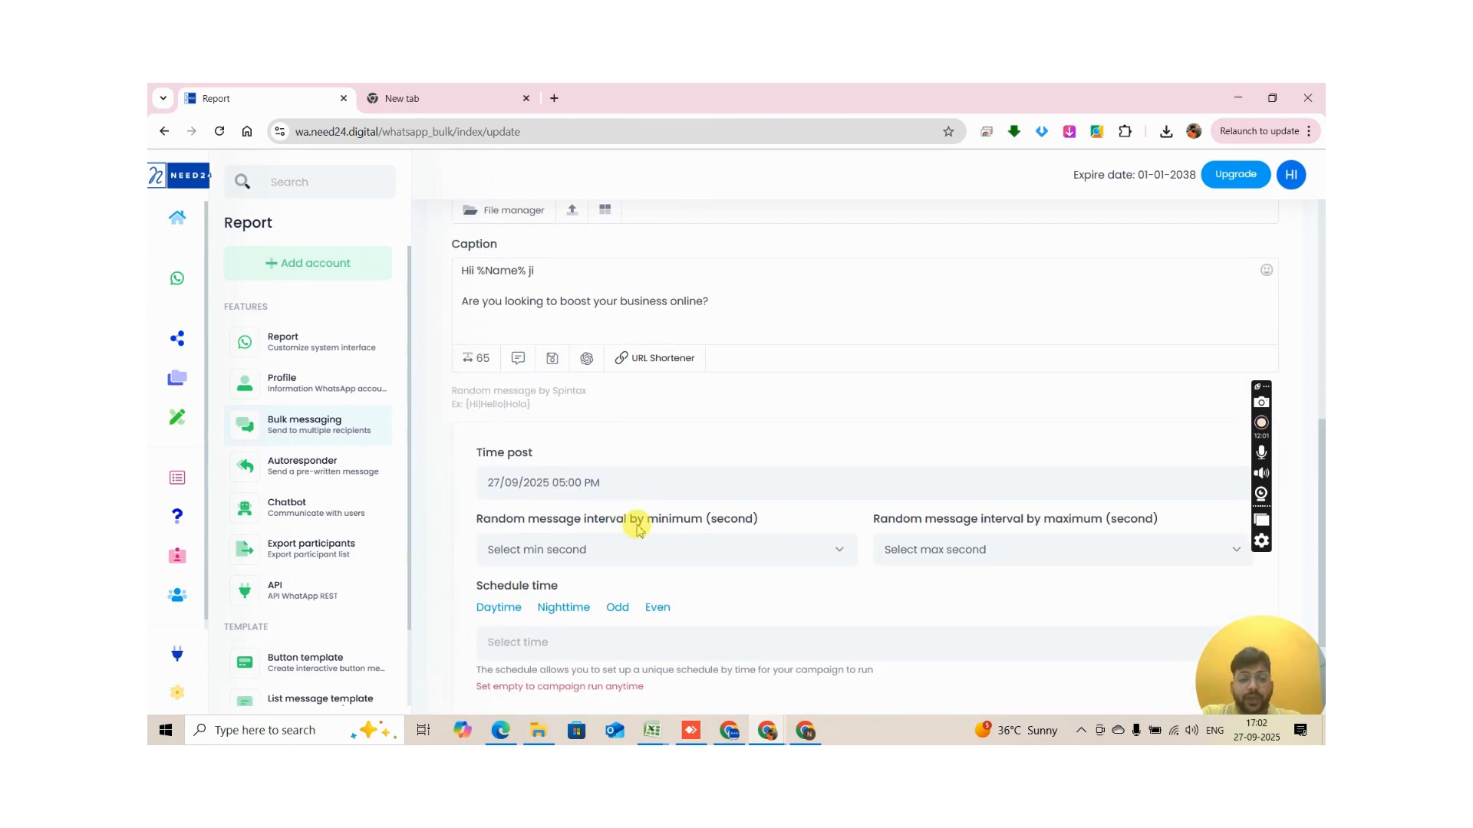
scroll(629, 541, "down", 2)
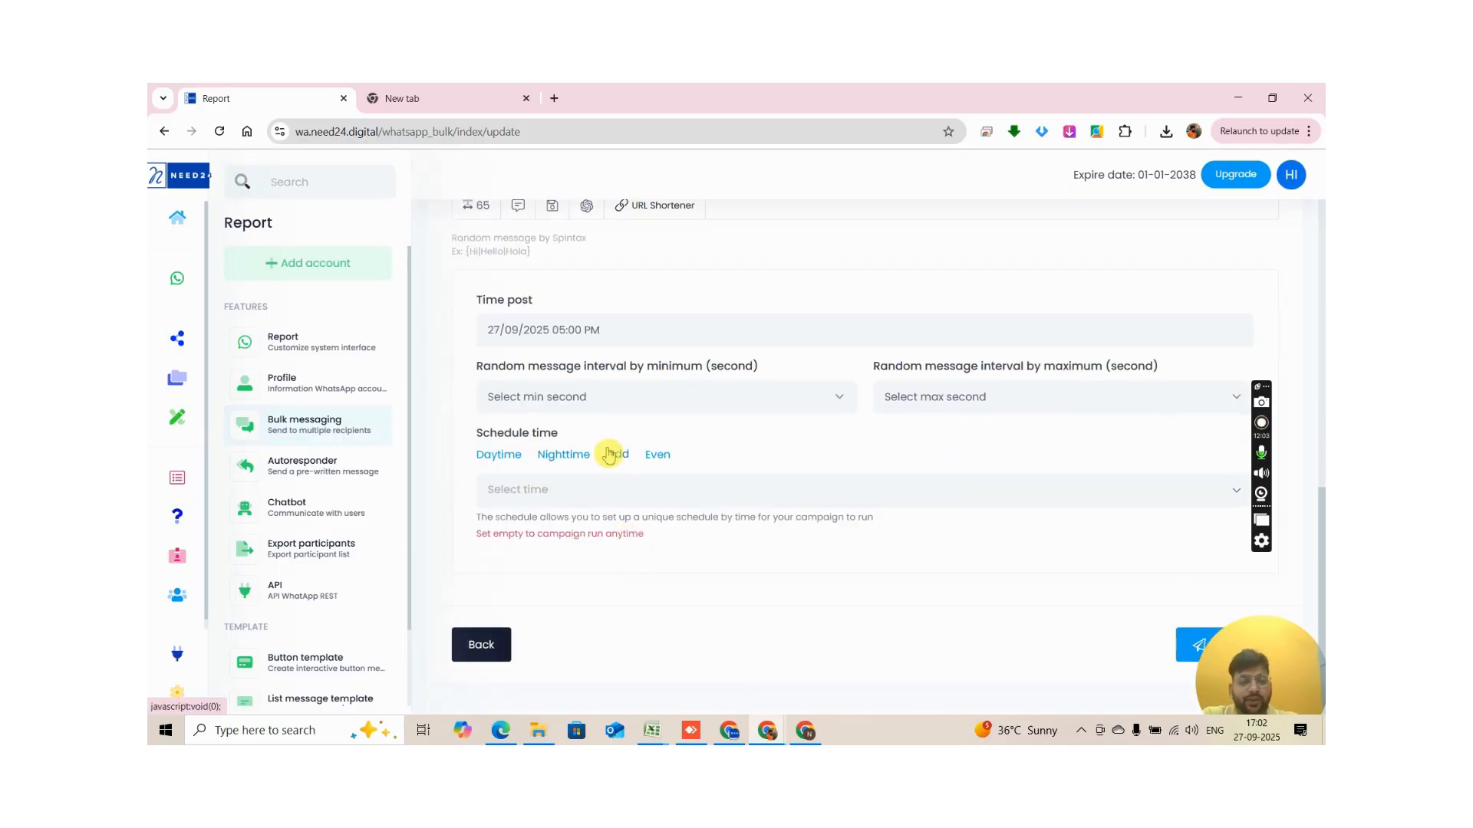
left_click(566, 458)
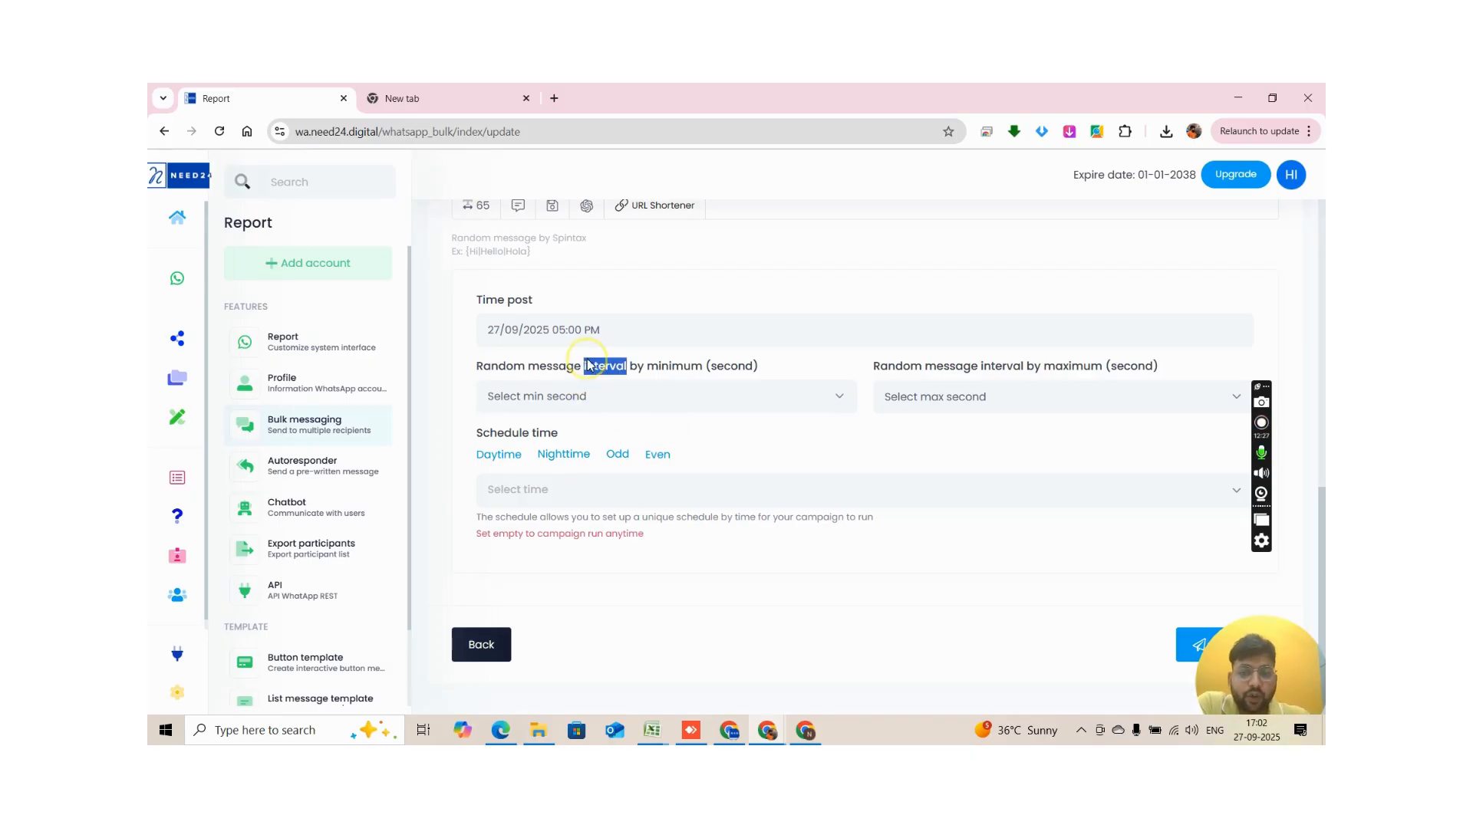
triple_click(589, 365)
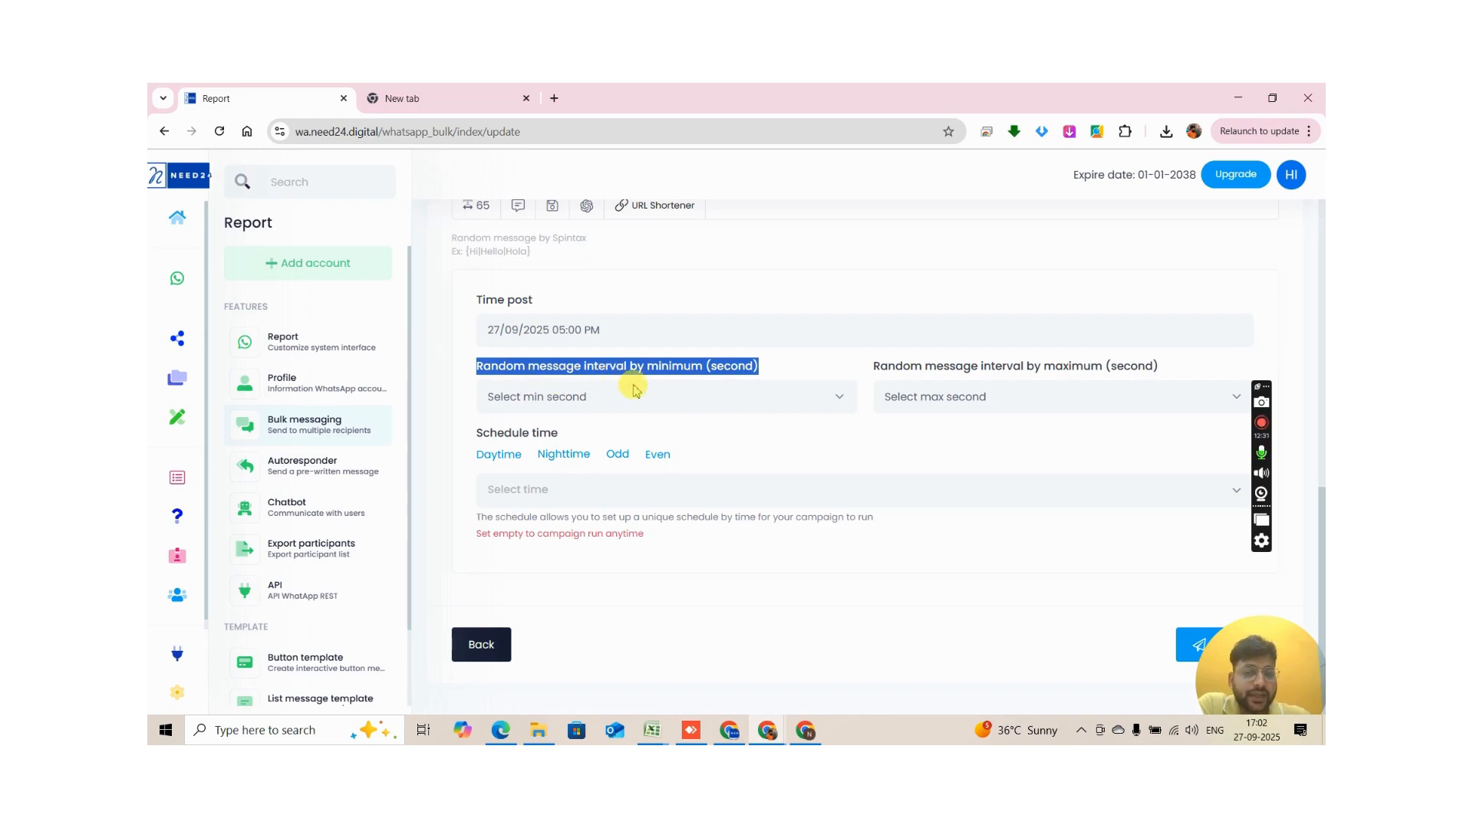
left_click(1028, 369)
triple_click(1028, 369)
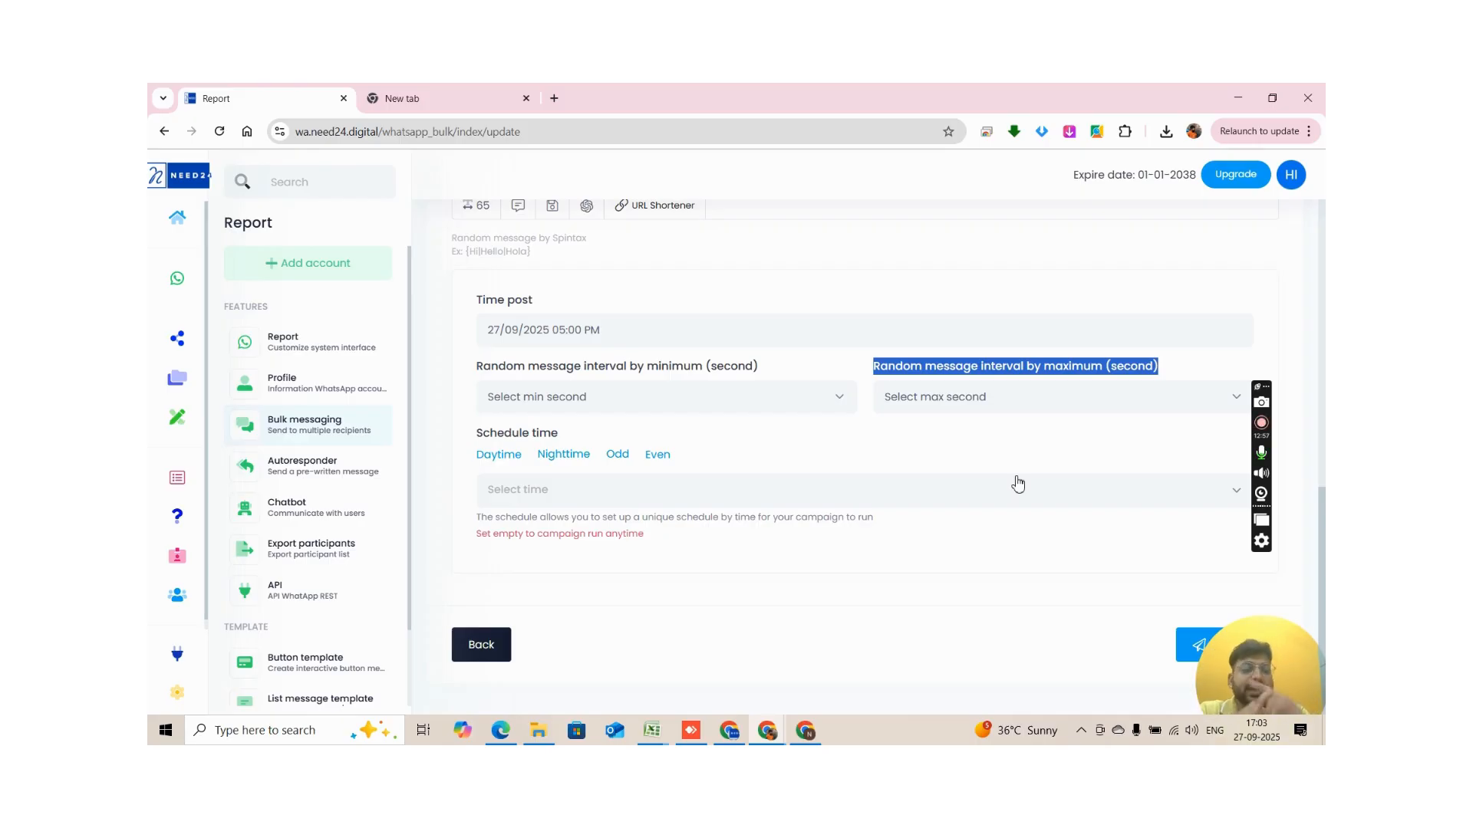
Step: Set the random message interval to a minimum of 60 seconds and a maximum of 370 seconds, and submit the campaign
left_click(727, 399)
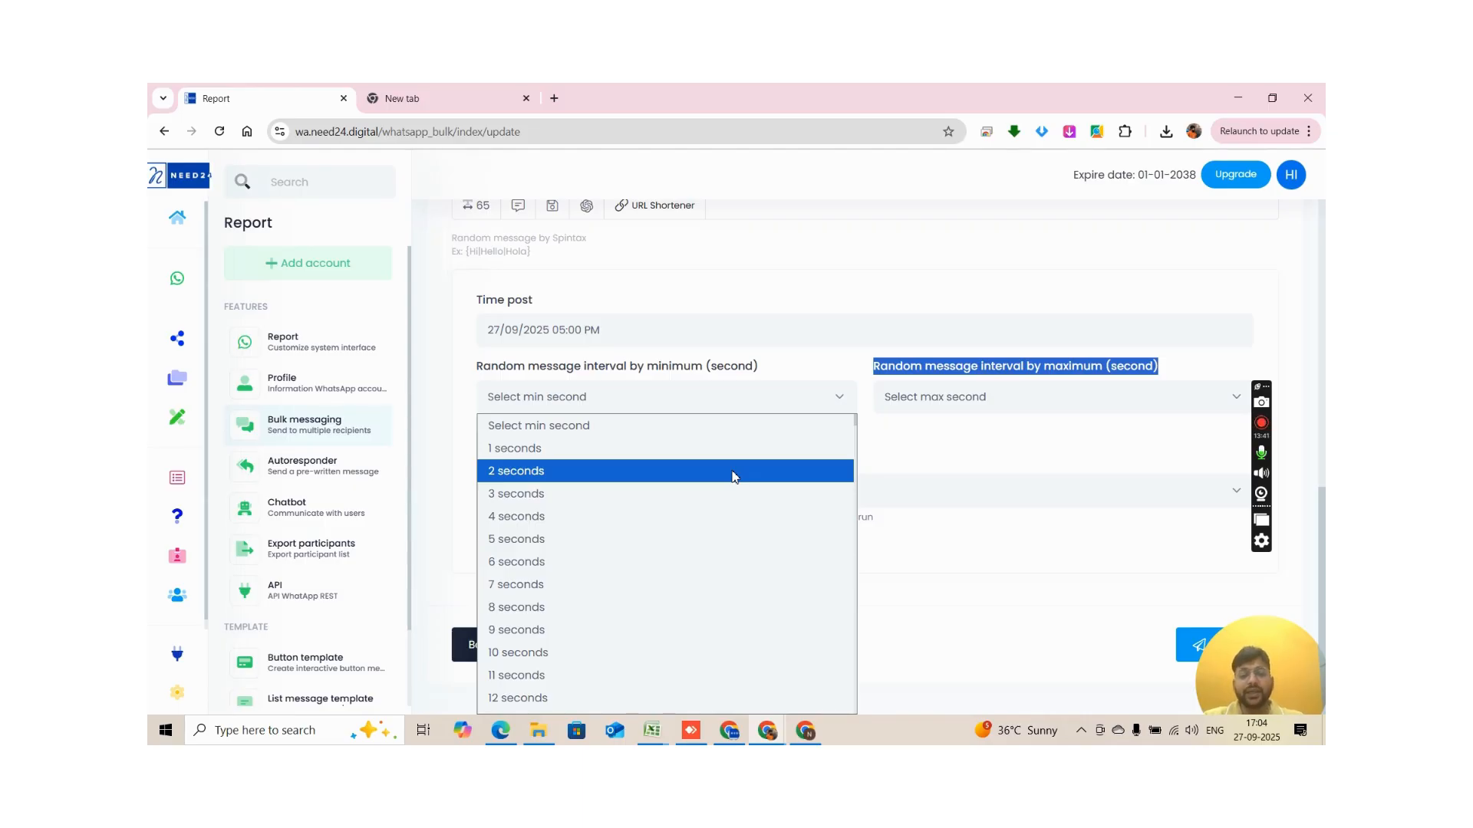
scroll(652, 550, "down", 10)
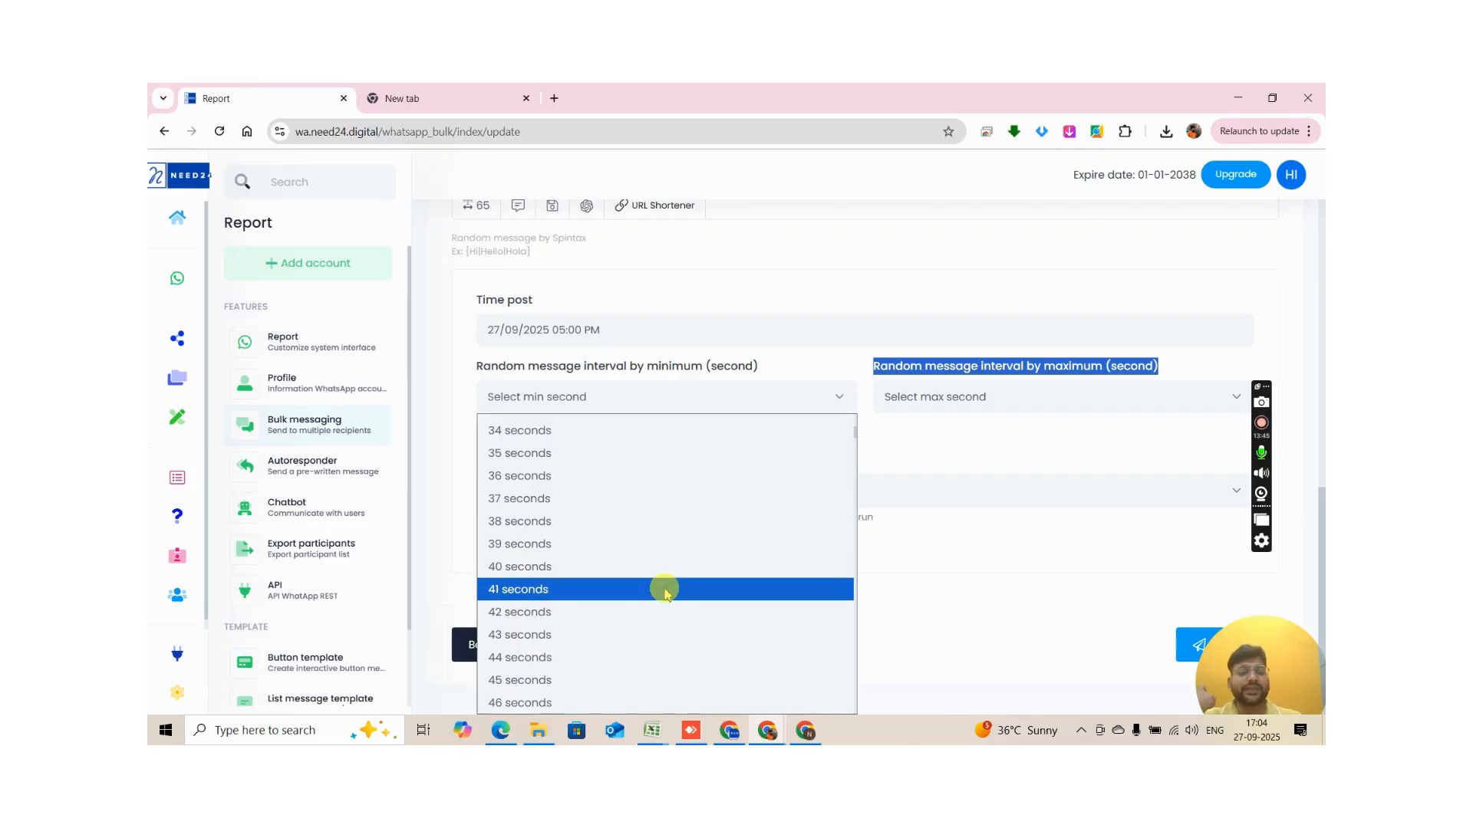
scroll(666, 590, "down", 6)
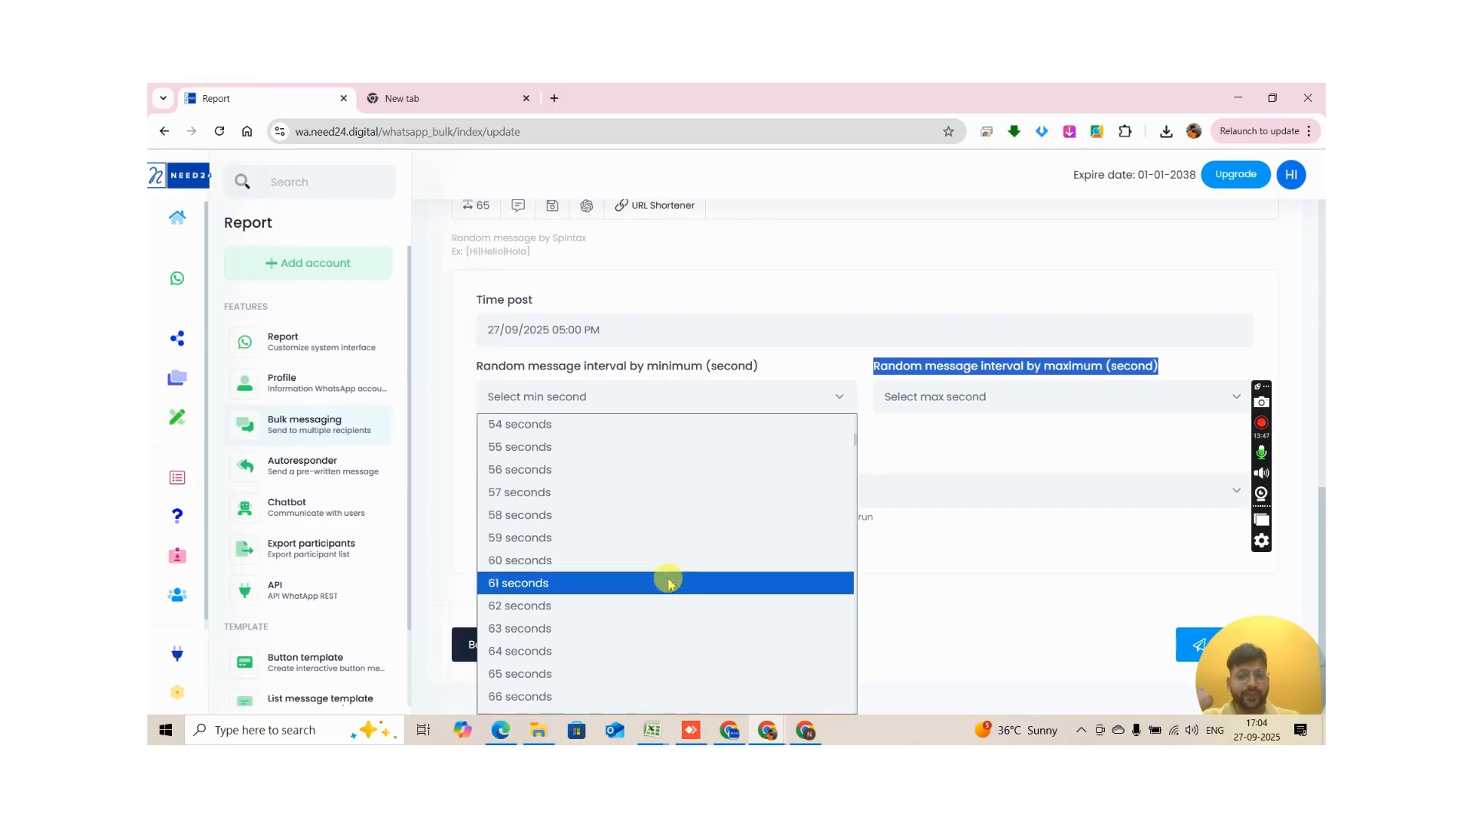
left_click(664, 568)
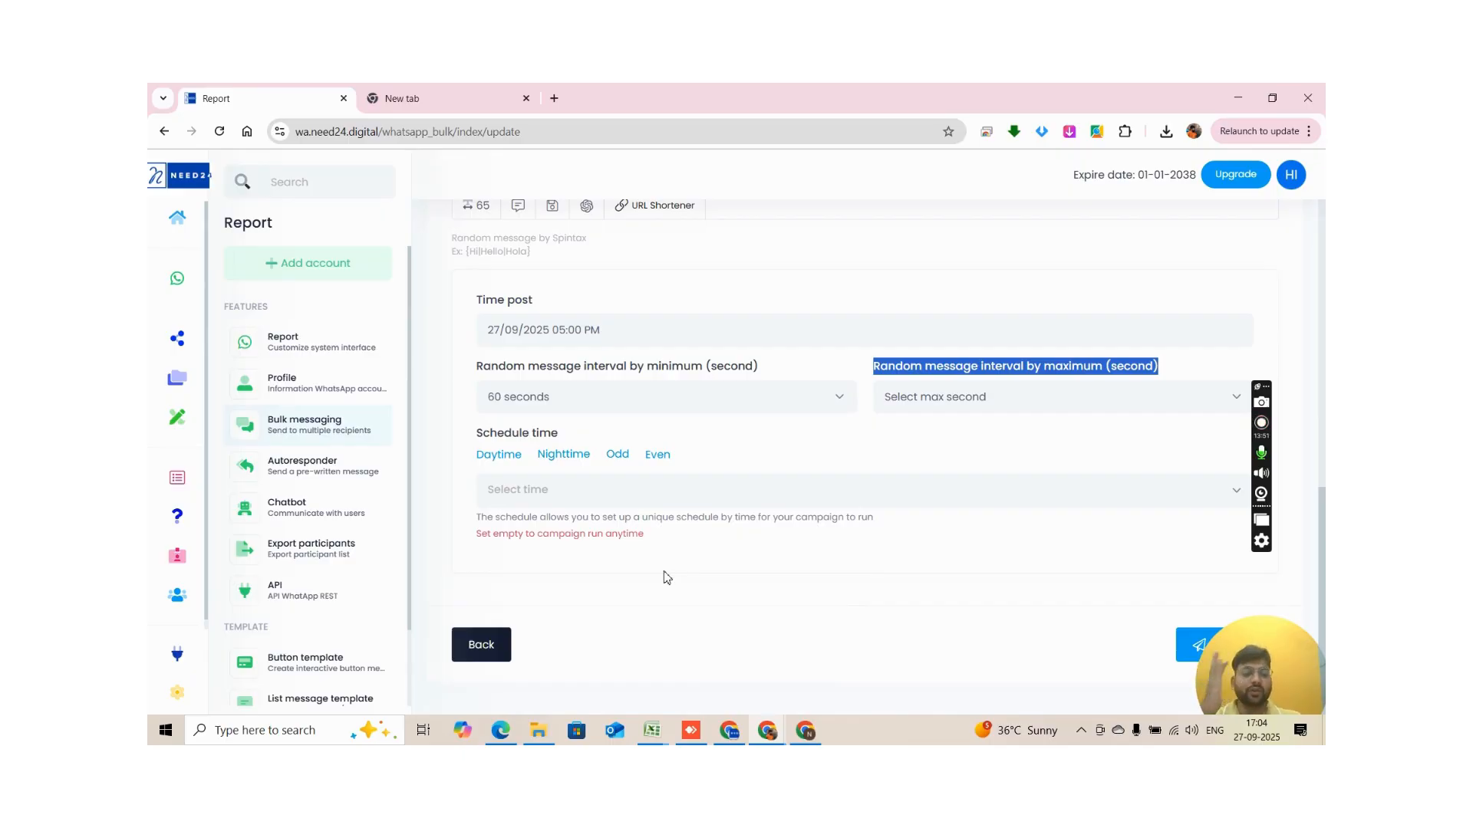
left_click(965, 403)
scroll(972, 552, "down", 20)
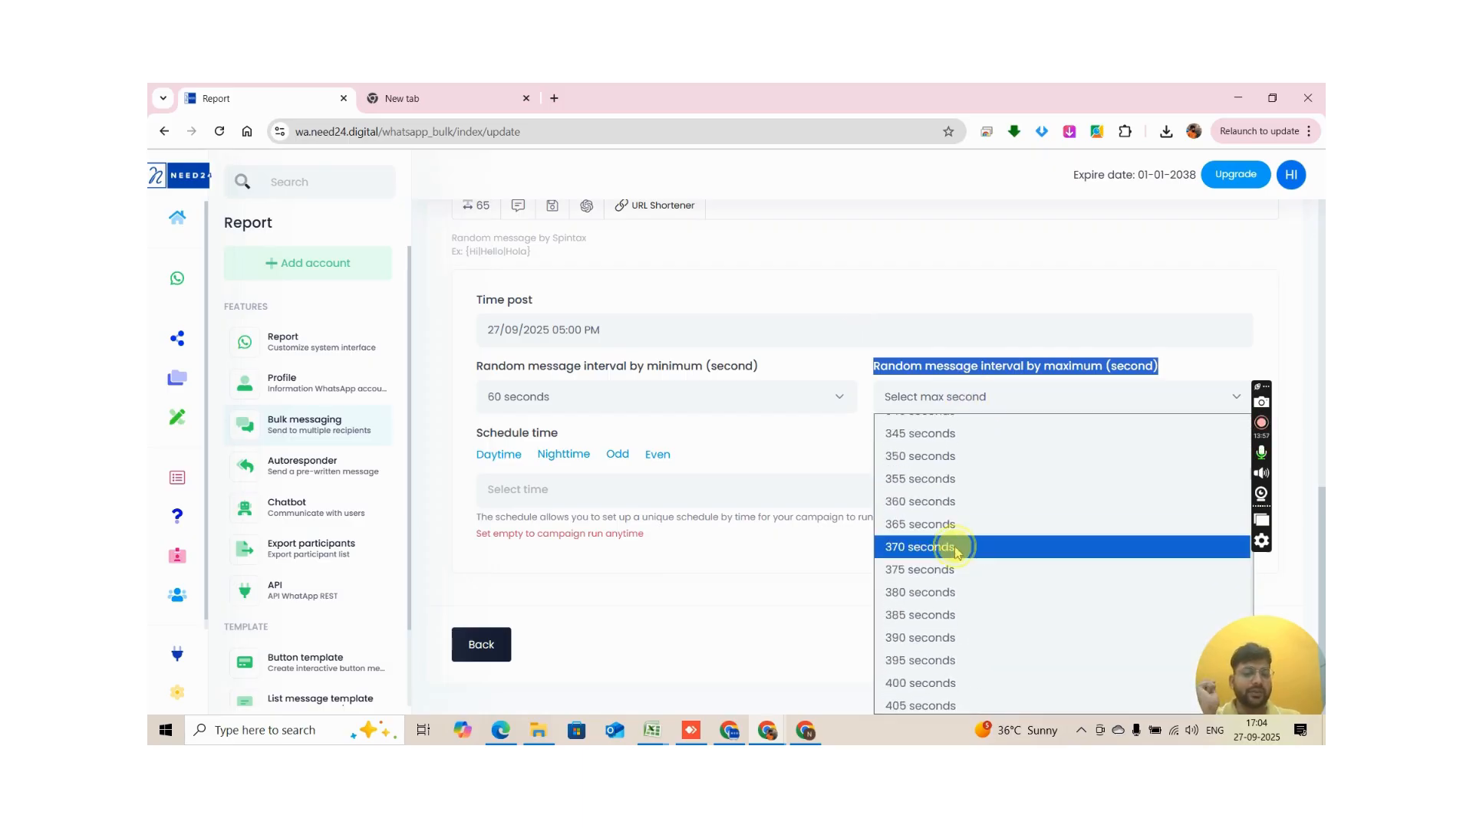
left_click(968, 553)
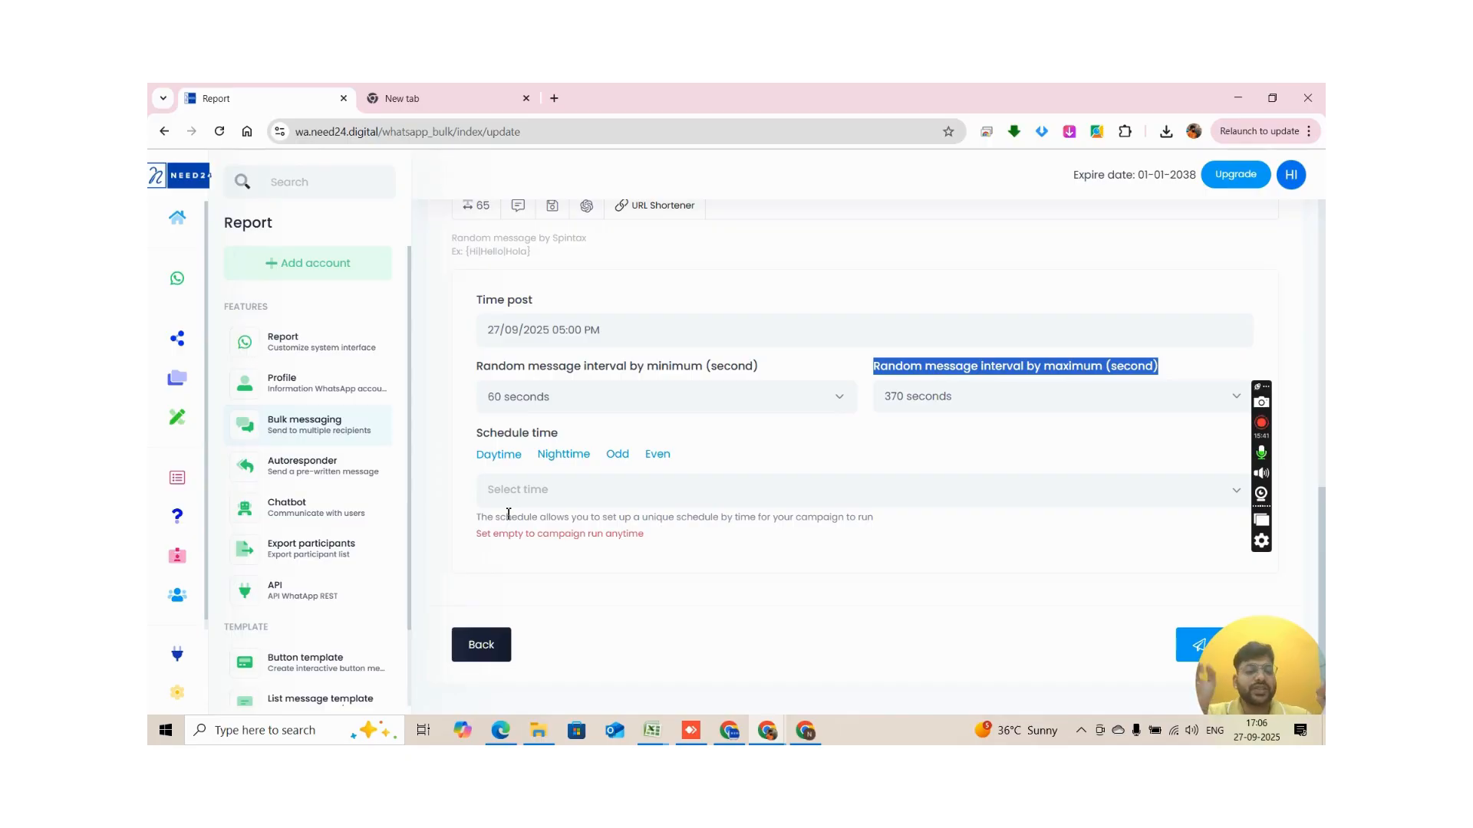
left_click(1197, 650)
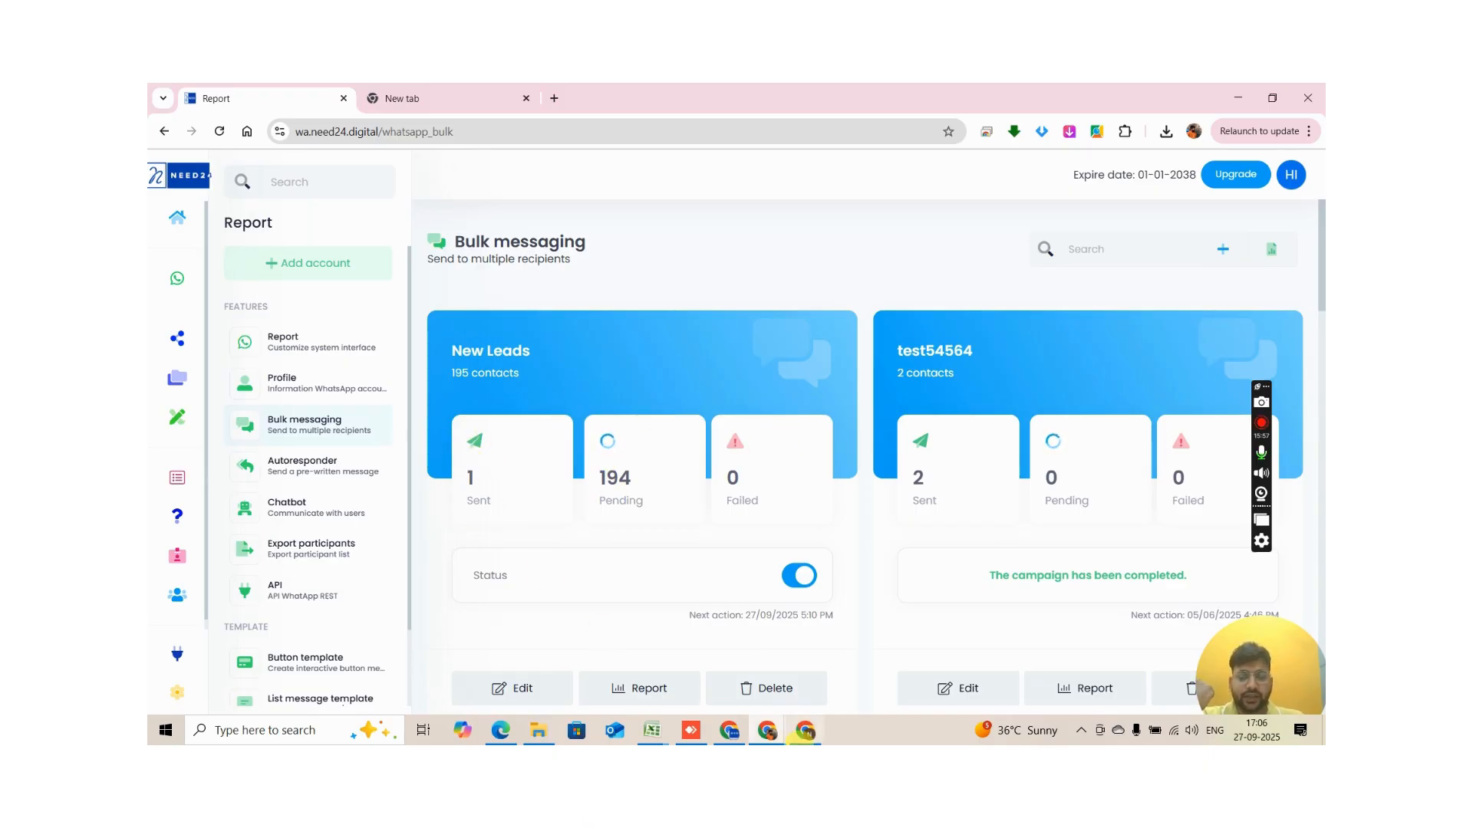
Step: Switch to the other Chrome window and inspect the campaign's first sent message in its WhatsApp Web chat
left_click(730, 730)
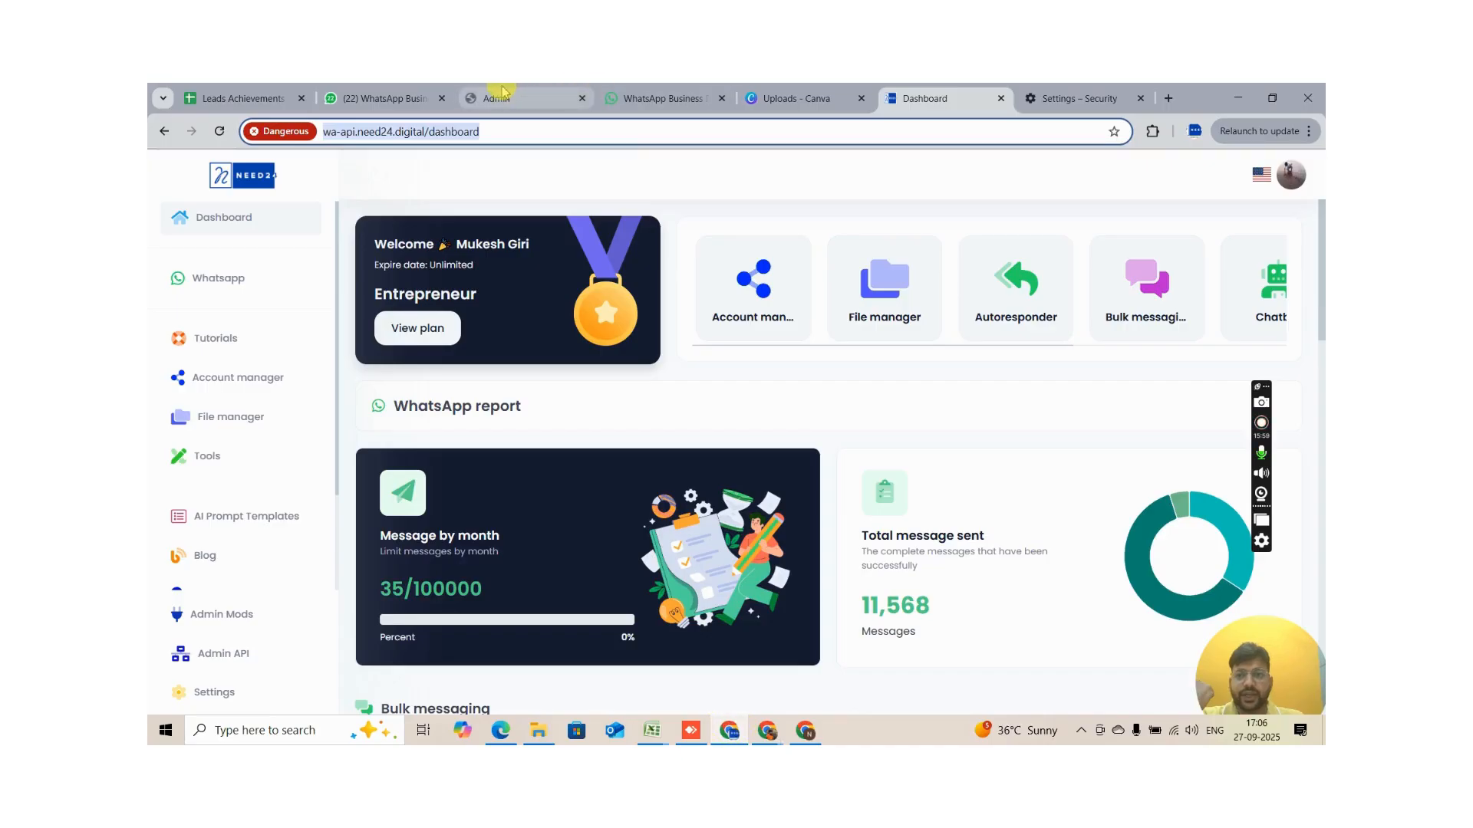
left_click(378, 99)
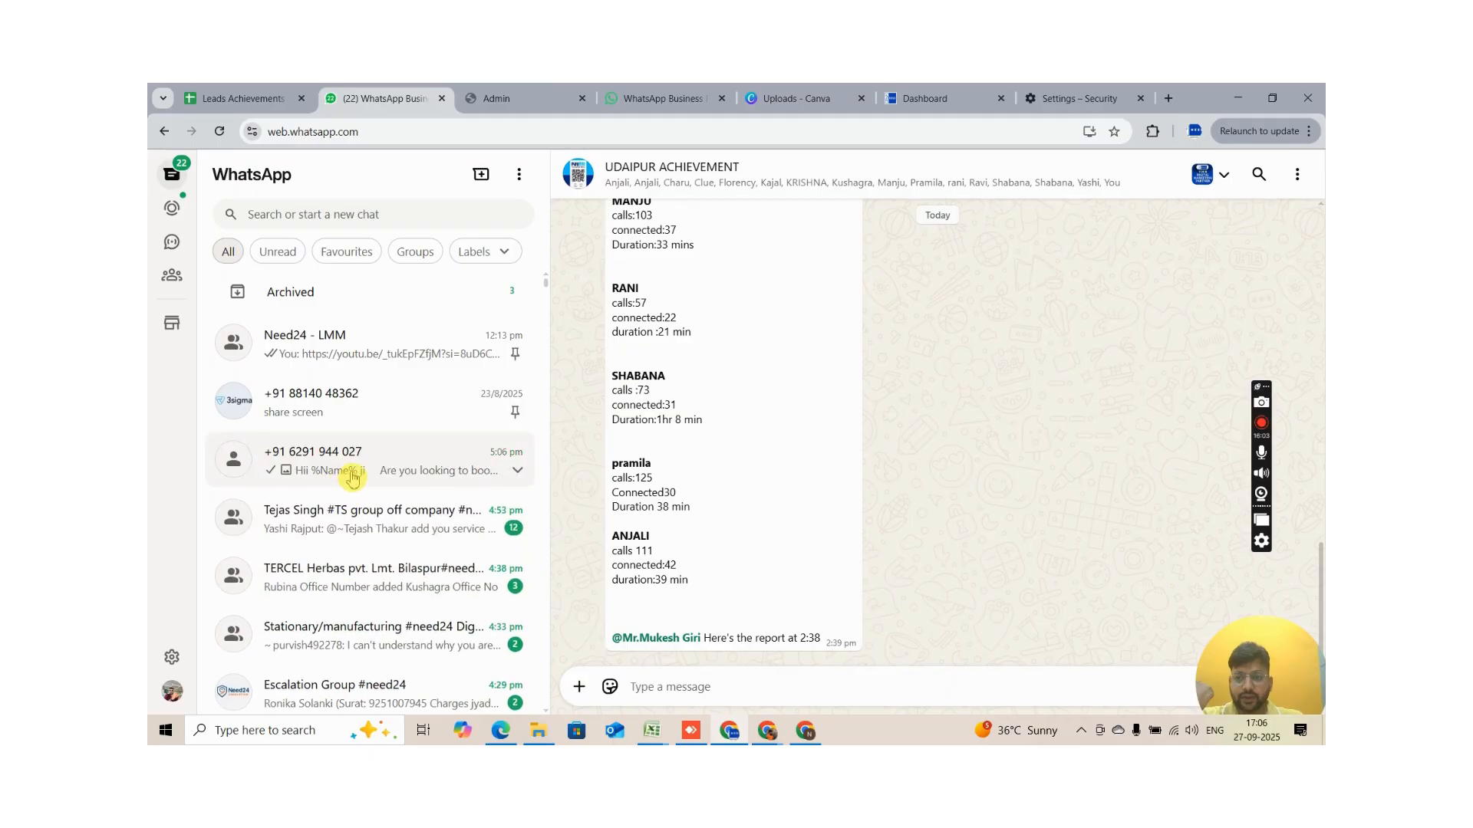
left_click(352, 477)
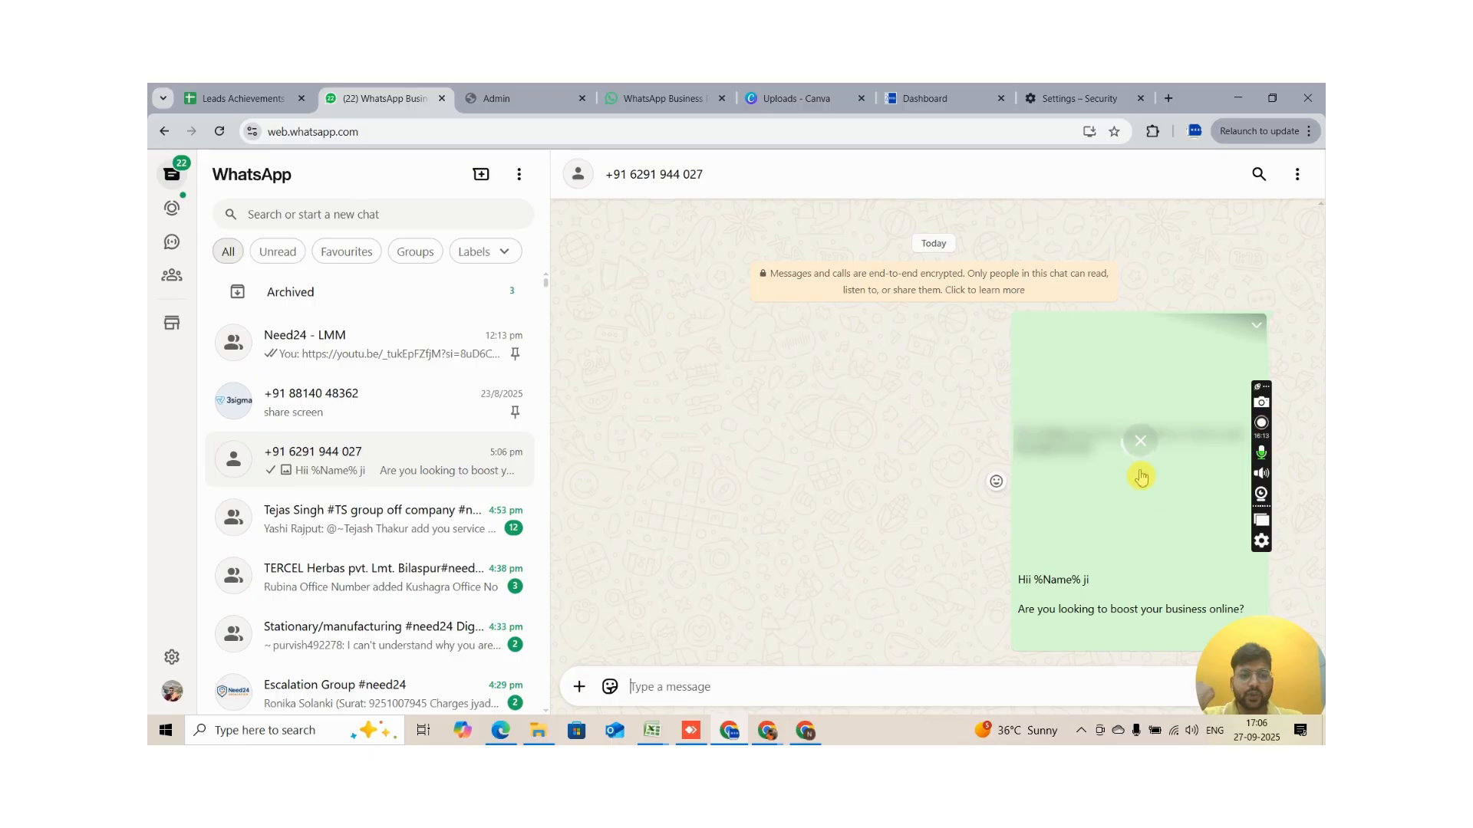
left_click(1141, 447)
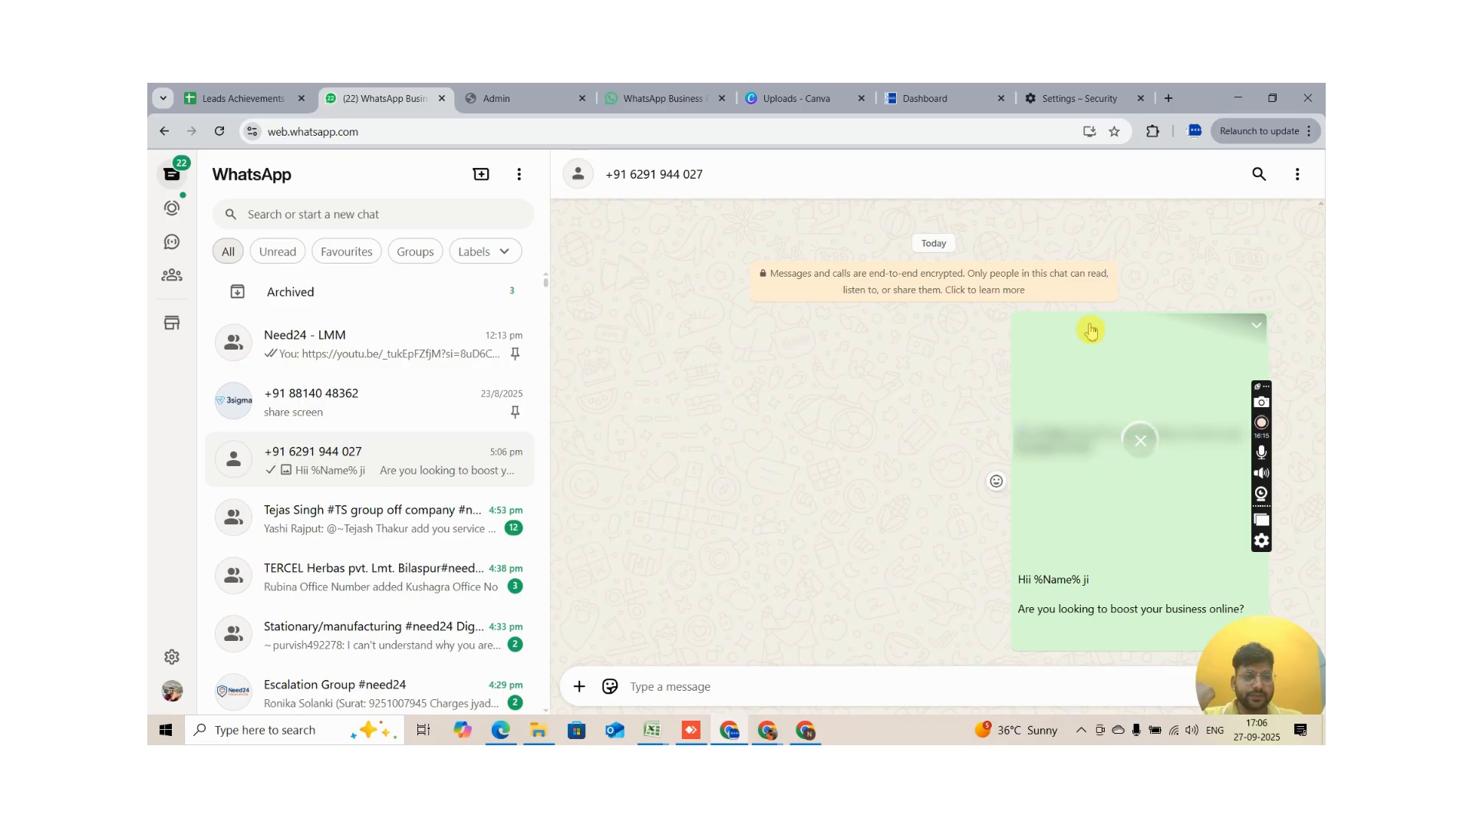
left_click(894, 96)
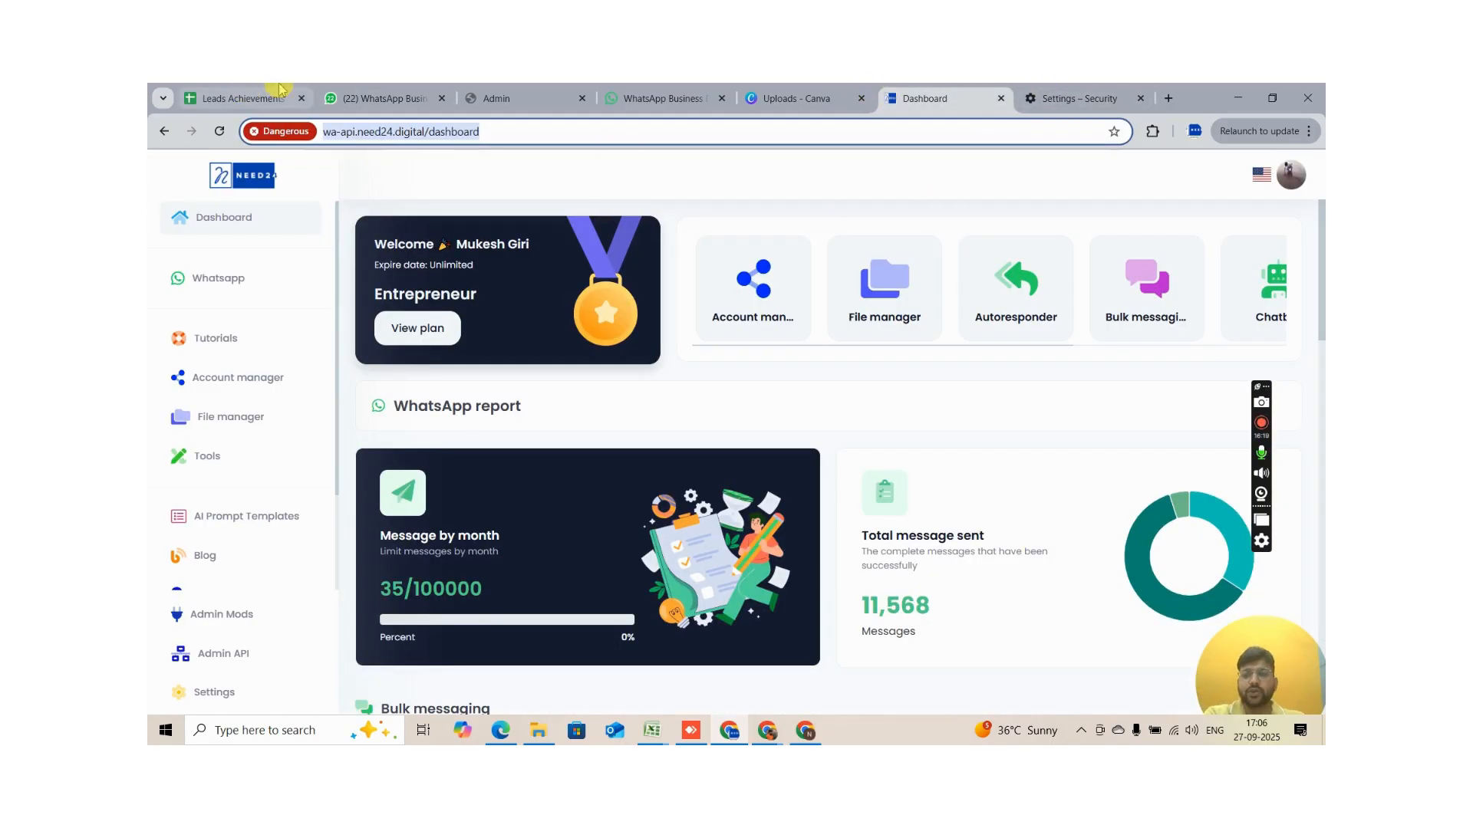
left_click(370, 94)
Step: Switch back to the bulk messaging window and open the New Leads campaign for editing at its caption
key("alt+Tab")
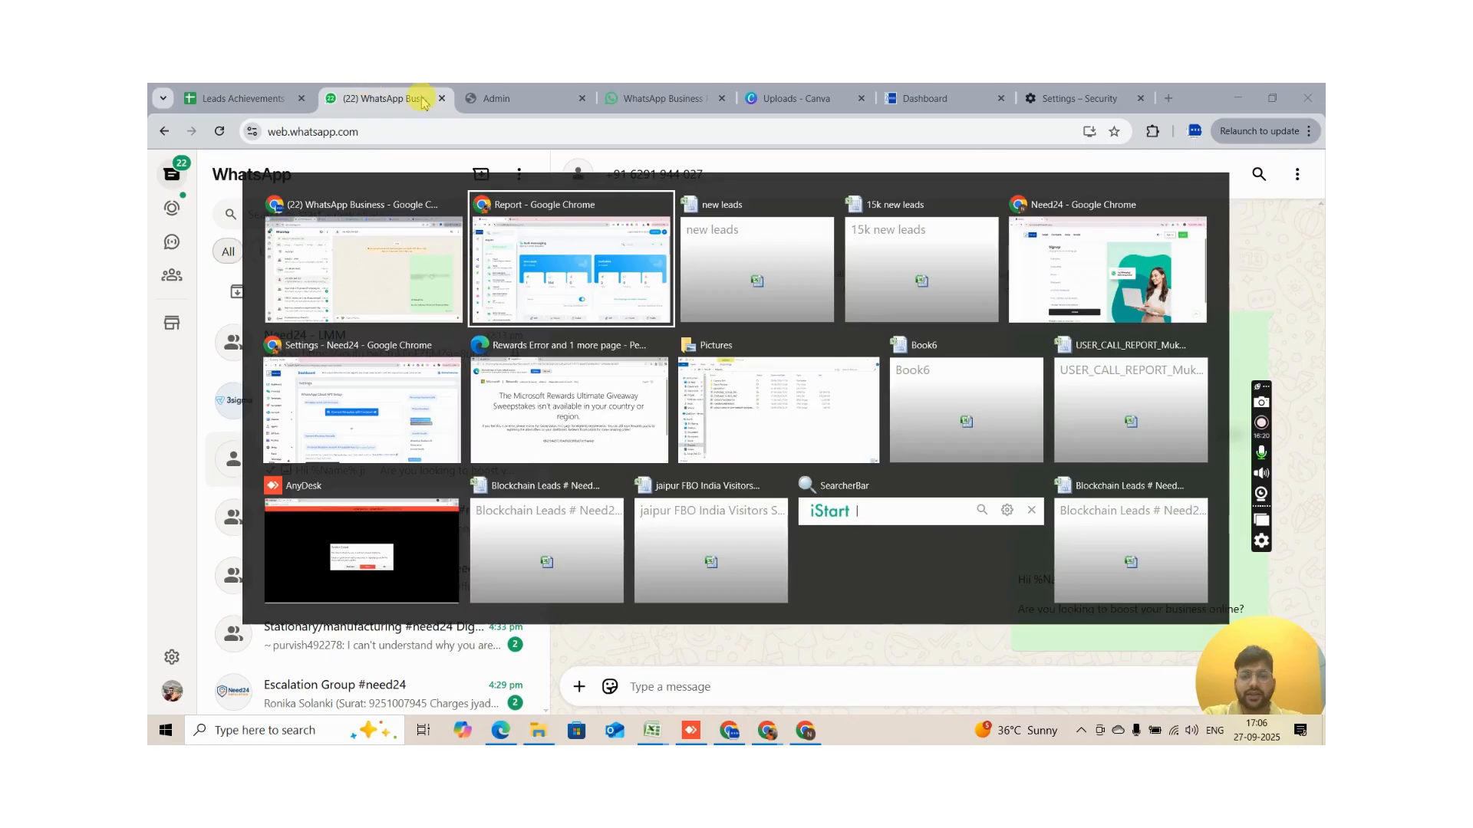
scroll(483, 565, "down", 3)
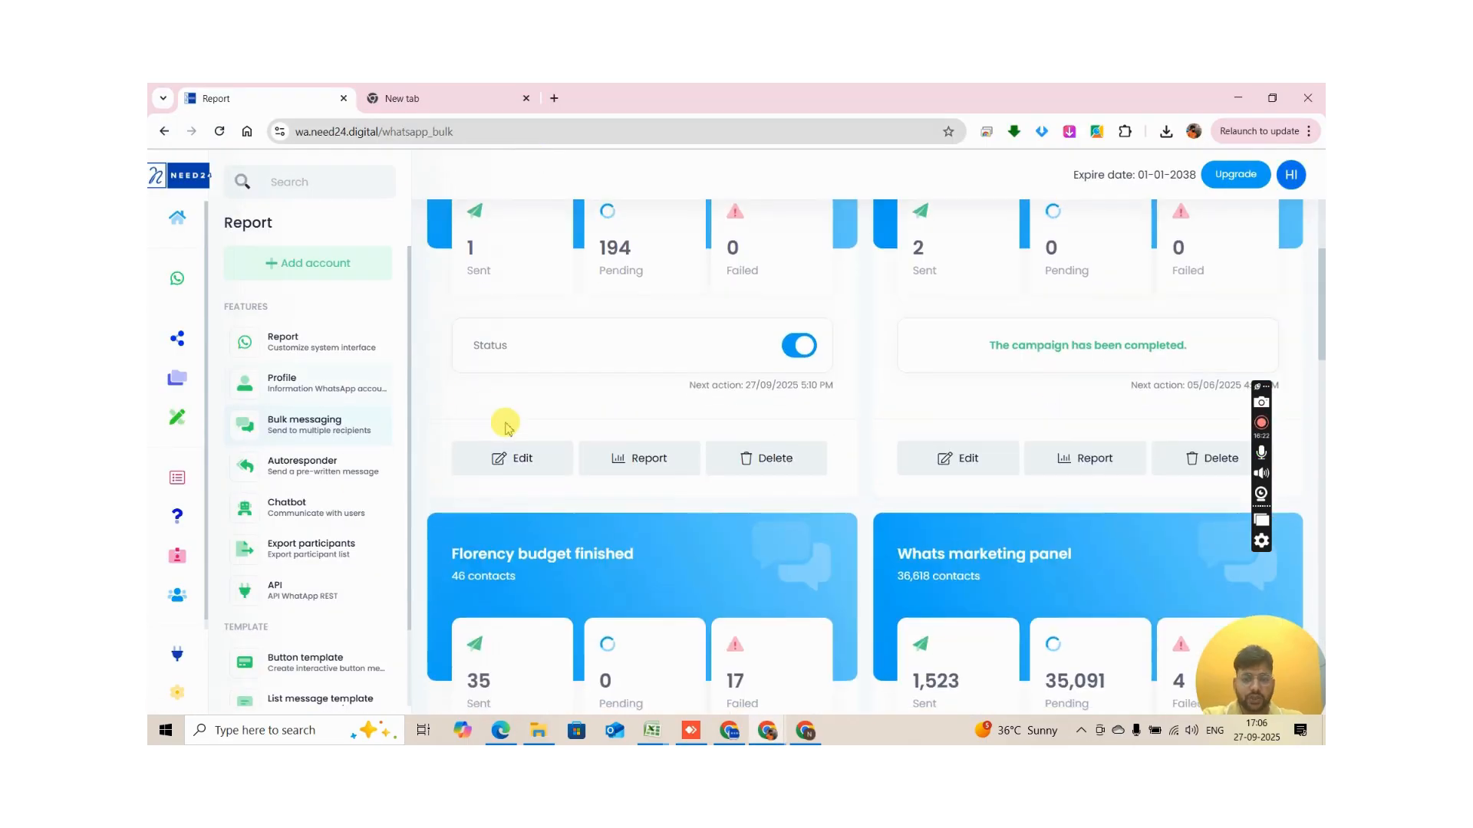
left_click(529, 460)
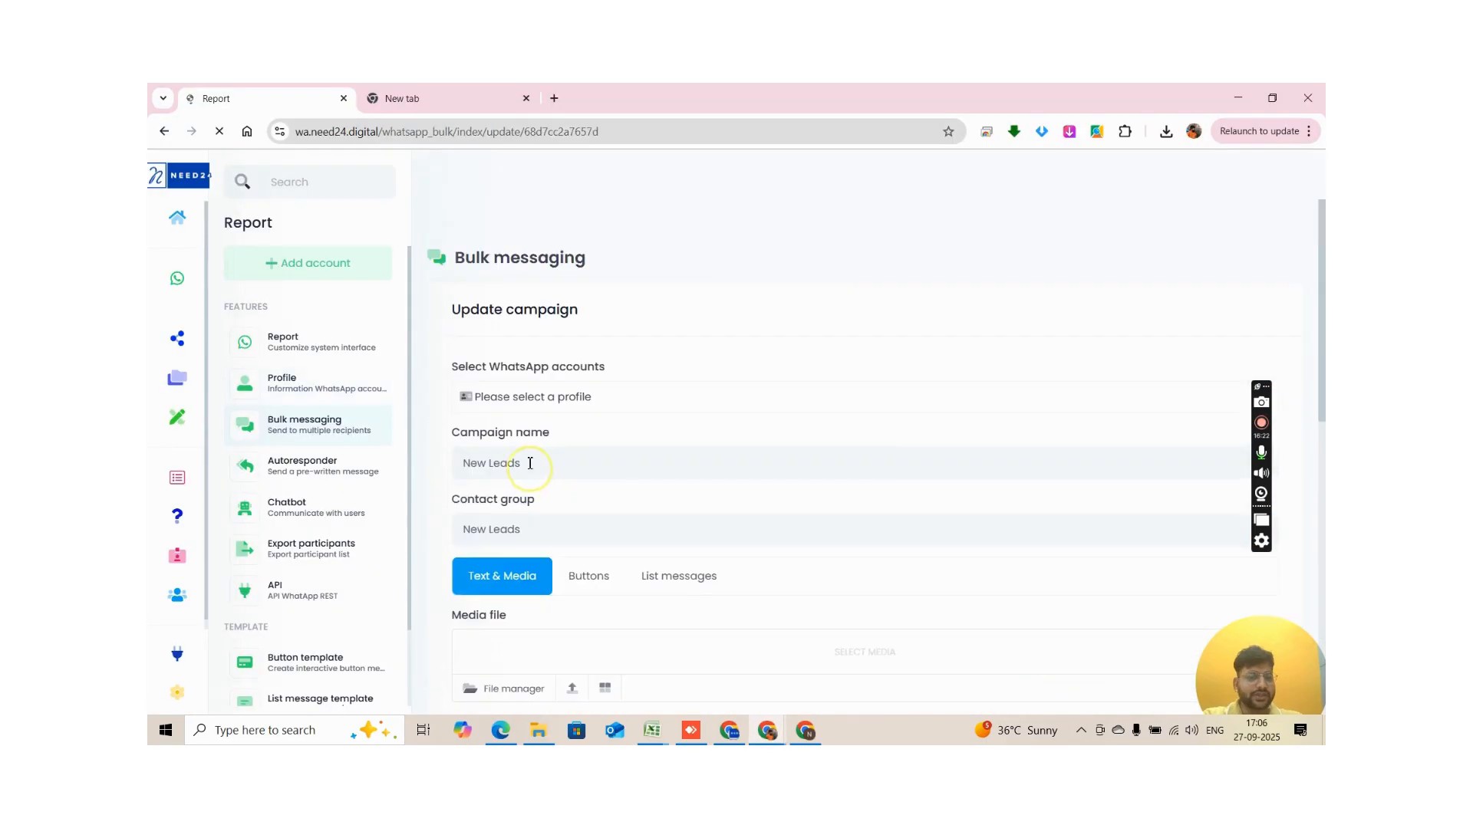
scroll(789, 437, "down", 3)
scroll(784, 449, "down", 2)
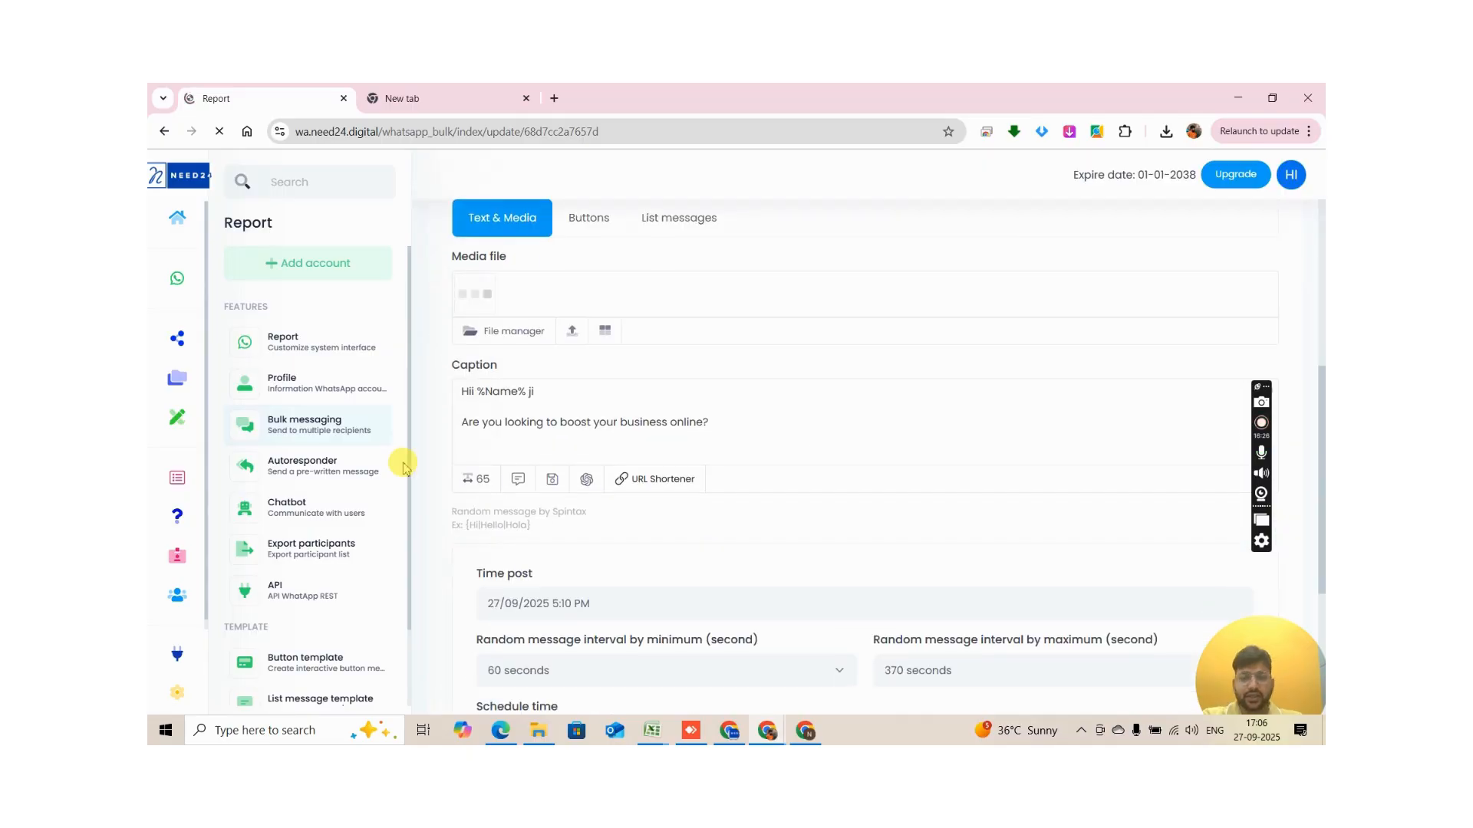
Step: Delete "%Name% ji" from the caption's greeting, keeping only "Hii" on that line
double_click(503, 383)
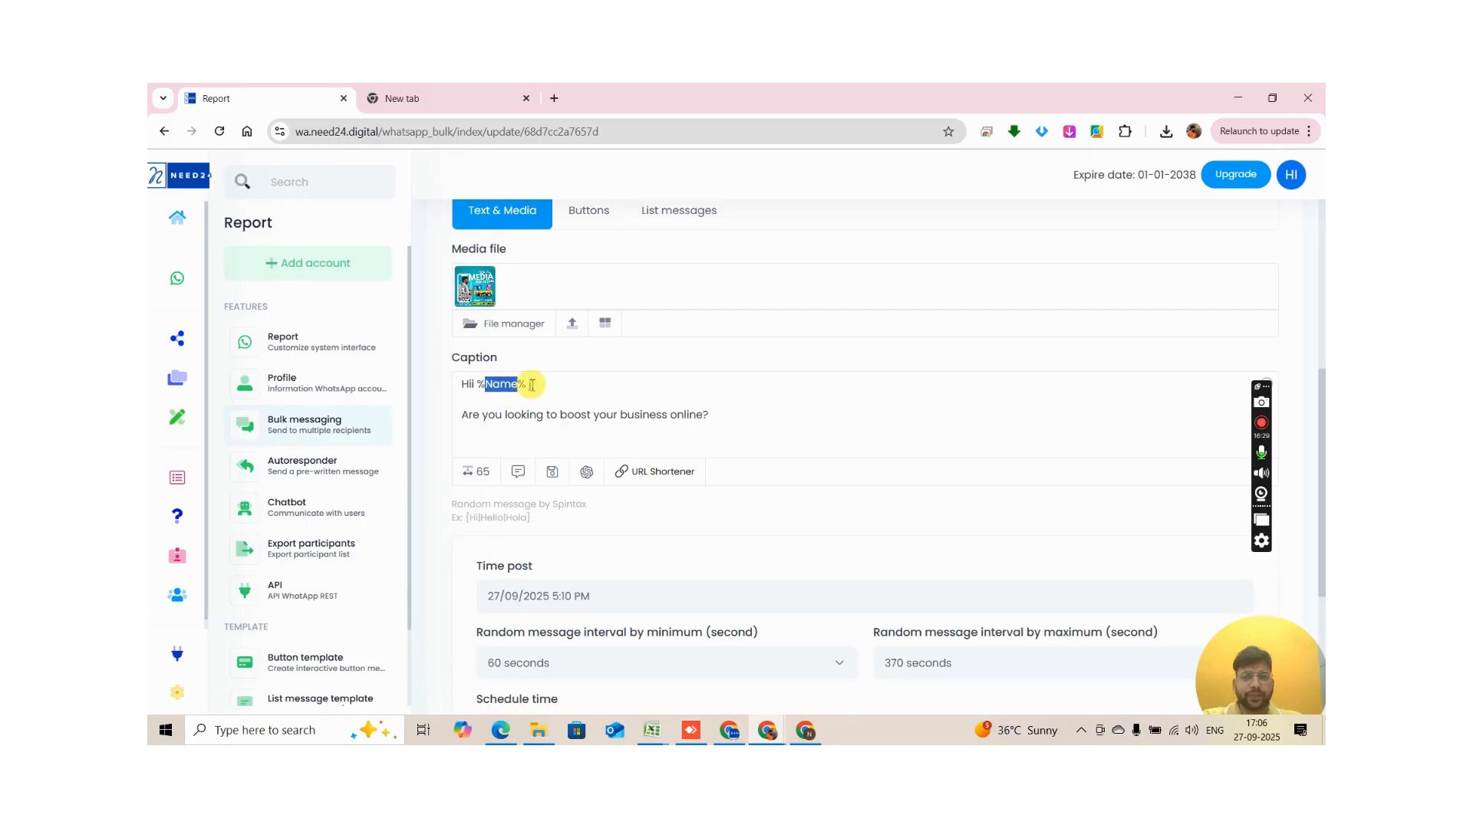
left_click(526, 383)
left_click_drag(525, 384, 473, 384)
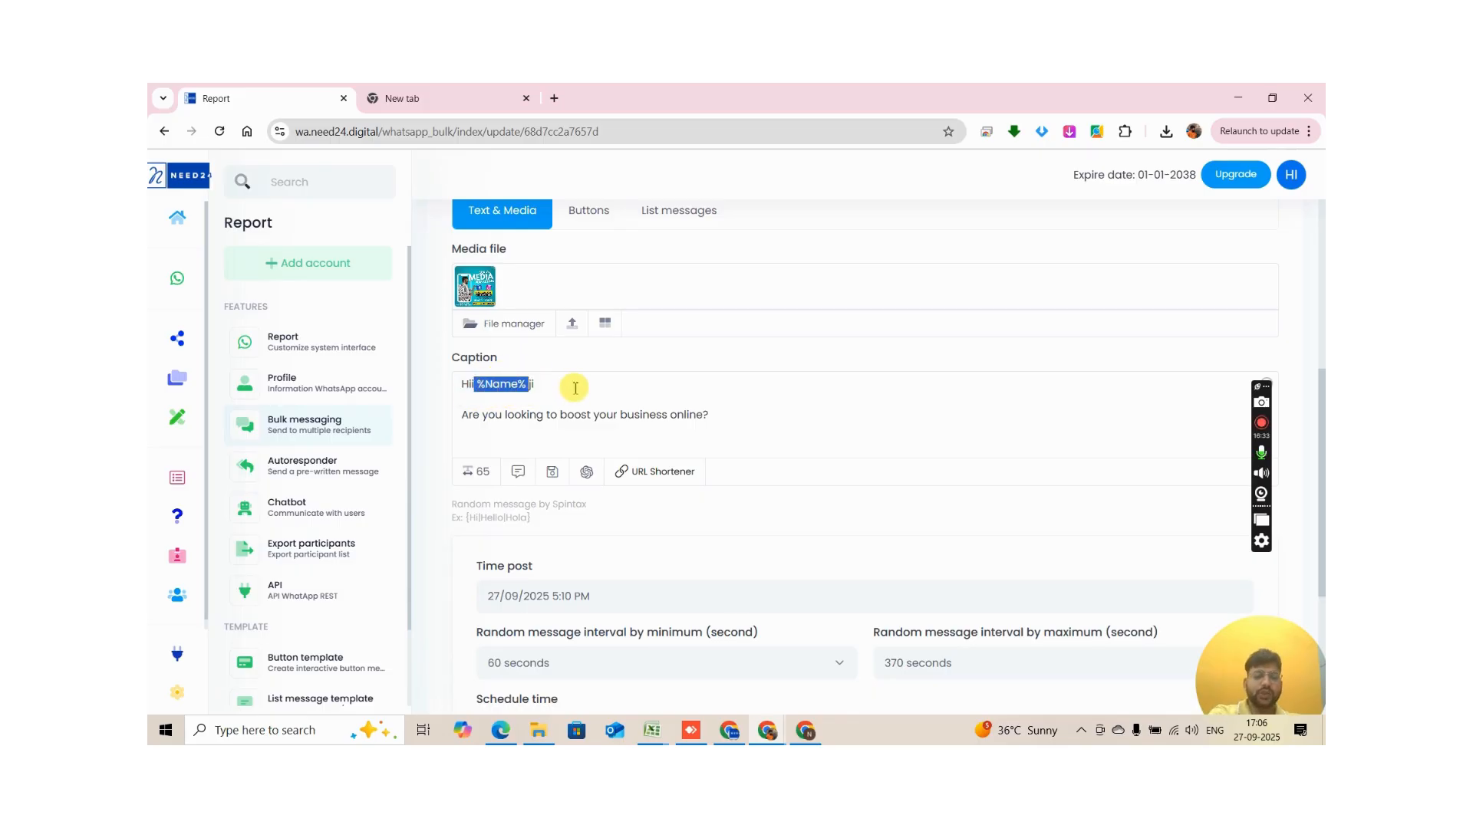
left_click_drag(575, 388, 486, 390)
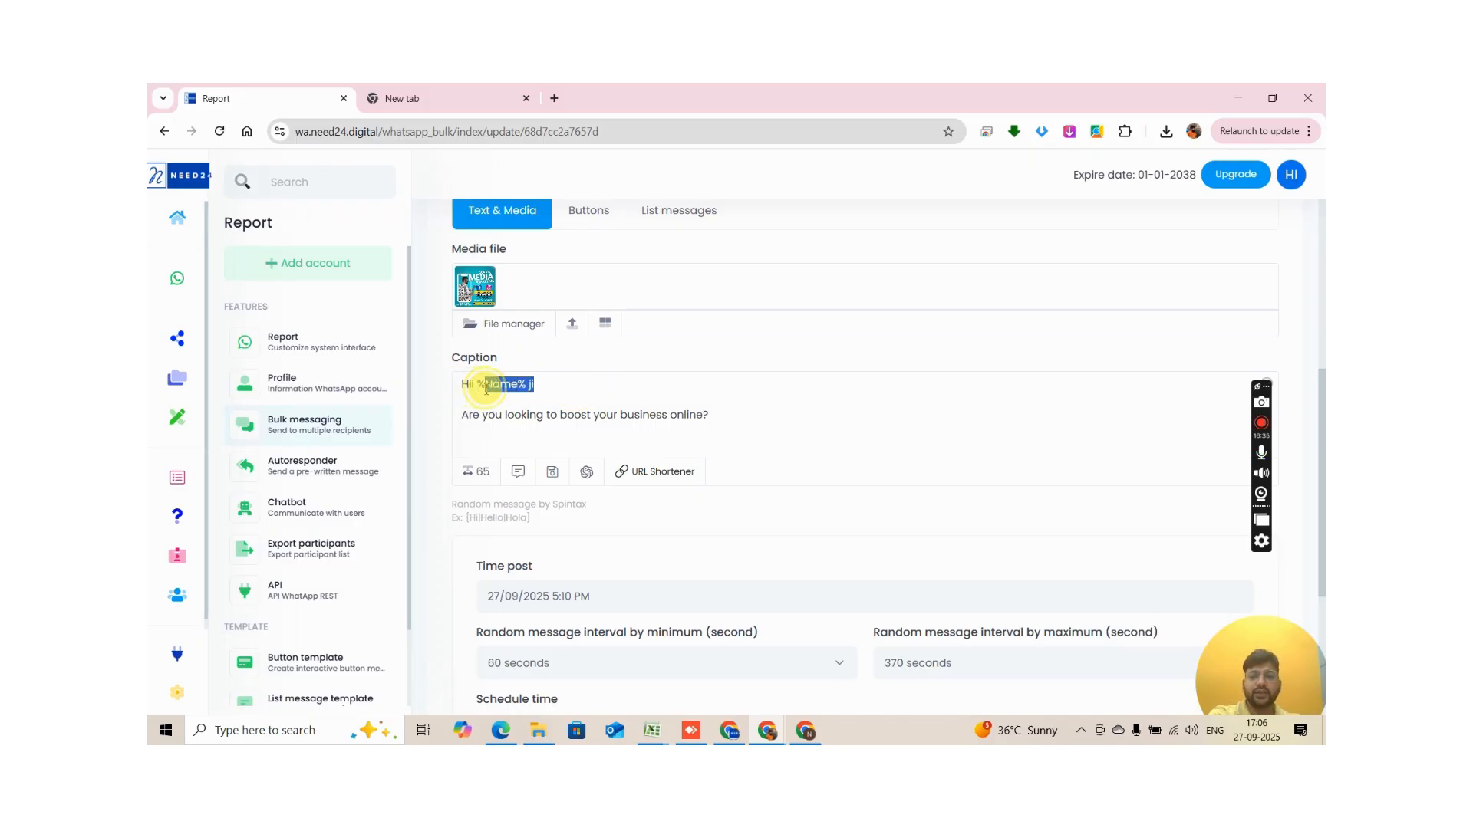
key("BackSpace")
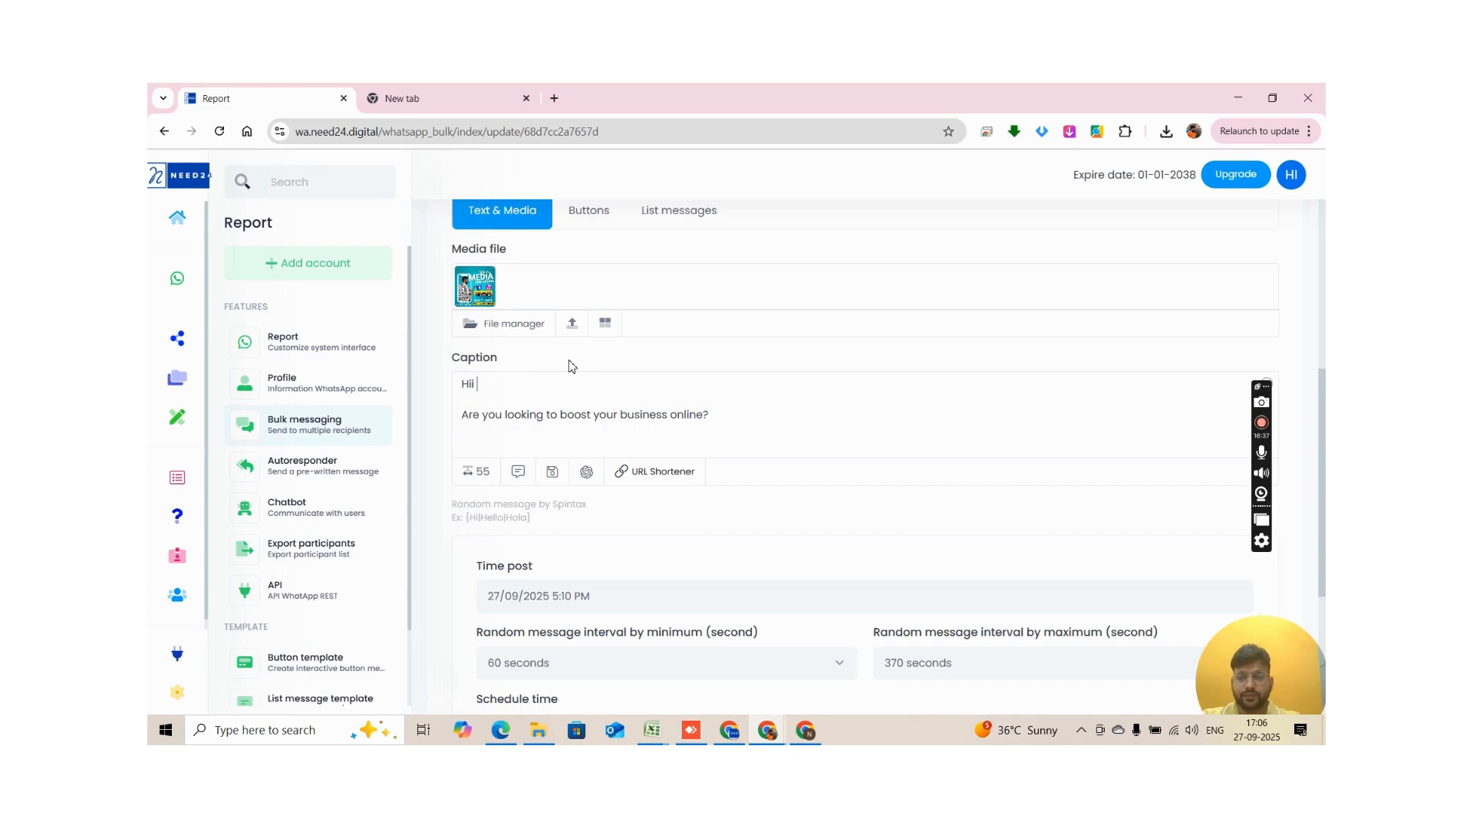
type("Sir")
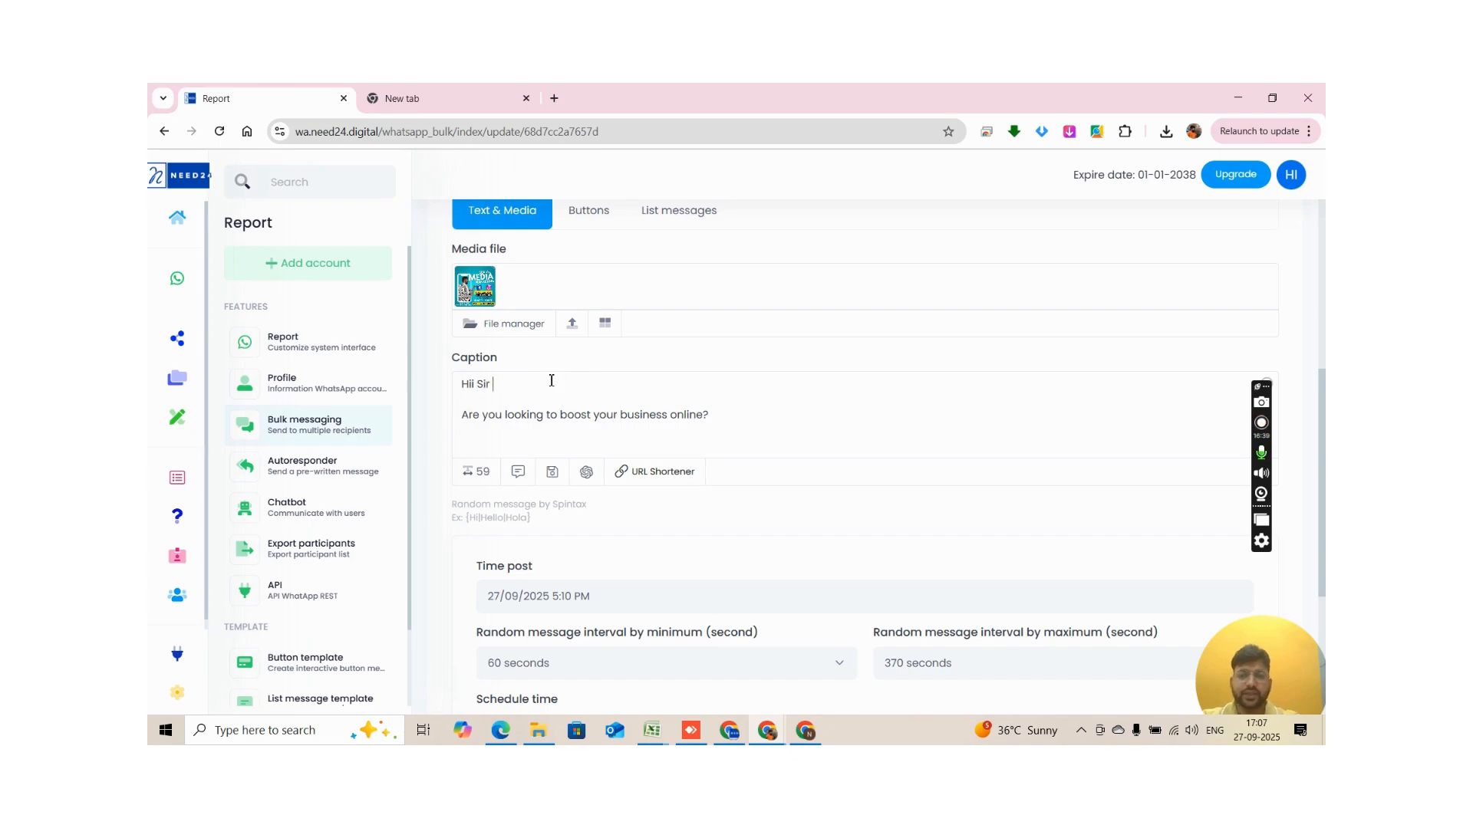
key("BackSpace")
key("BackSpace")
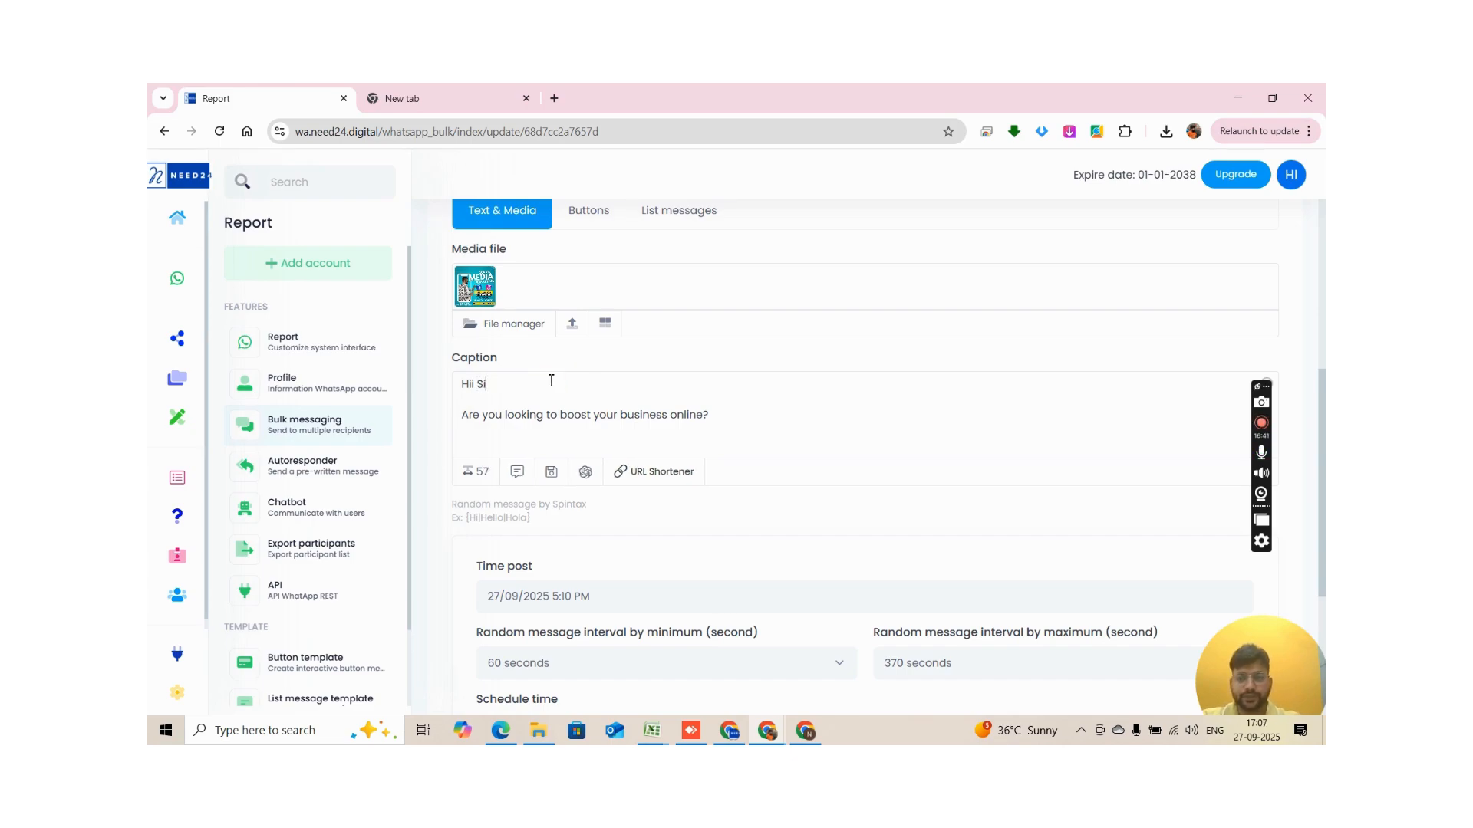
type("r")
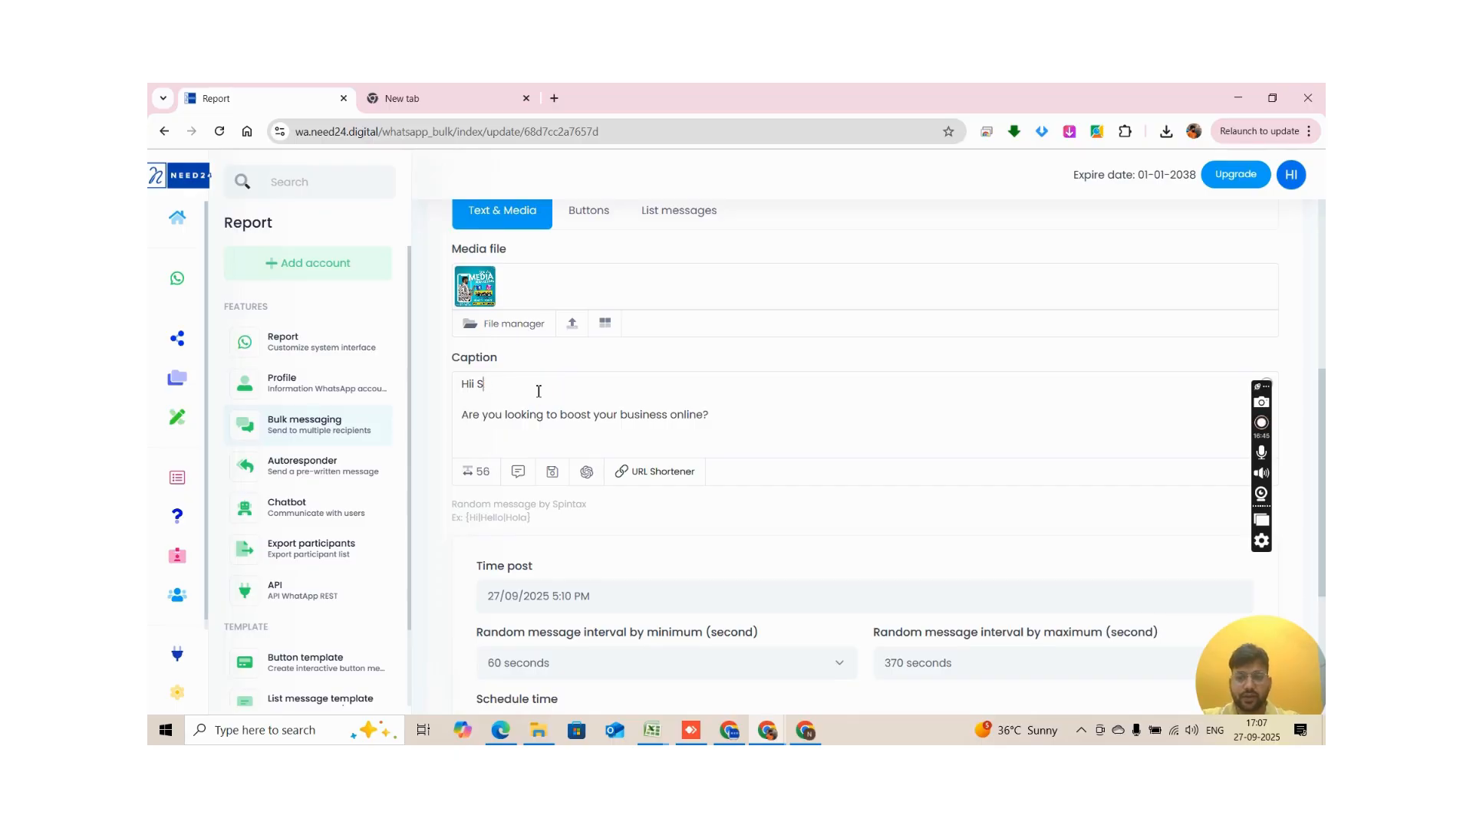
Step: Remove the greeting and blank line so the caption holds only "Are you looking to boost your business online?", and submit the New Leads campaign
key("BackSpace")
key("BackSpace")
key("BackSpace")
key("BackSpace")
key("BackSpace")
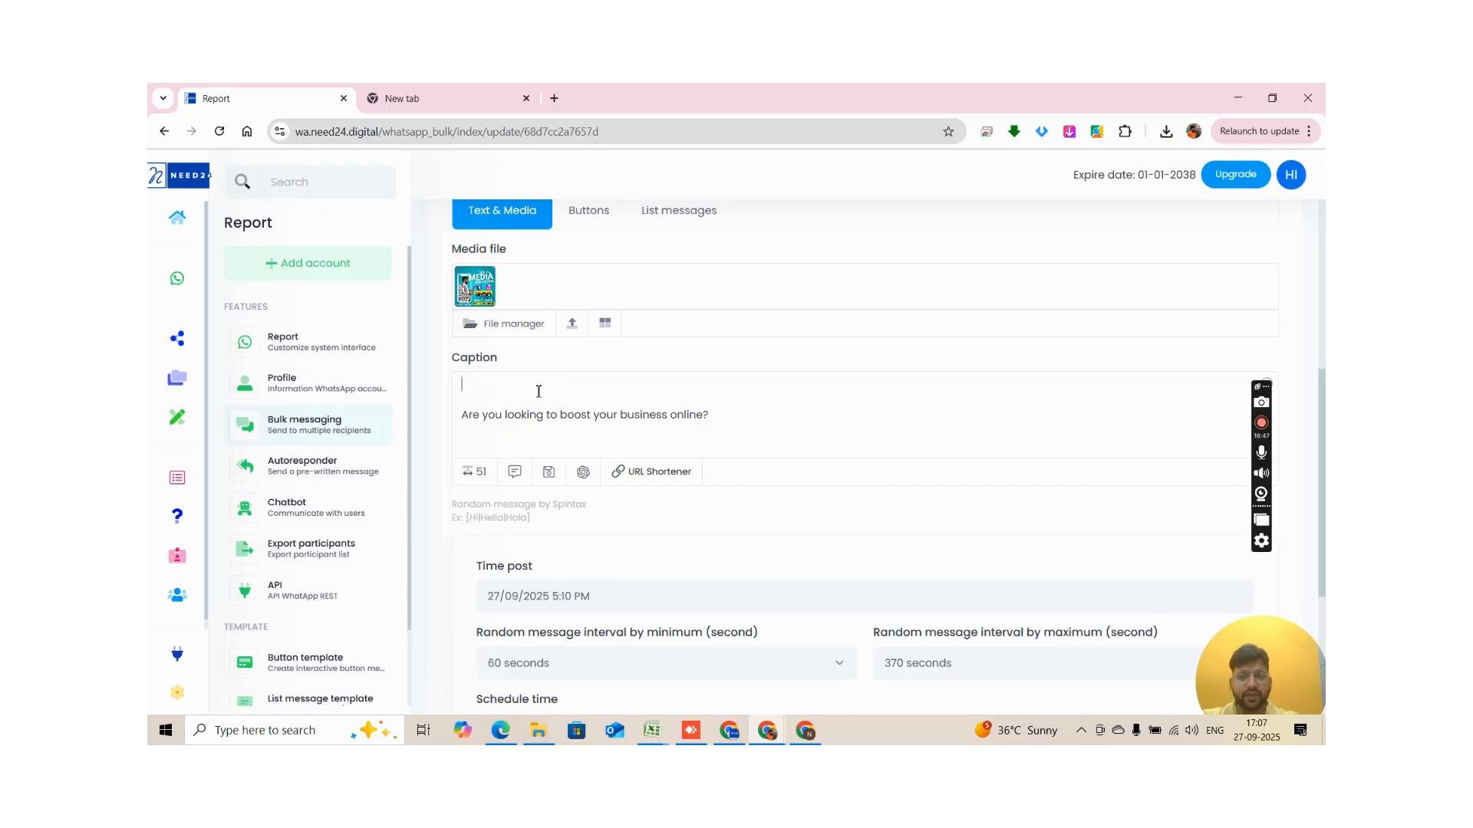
key("Down")
key("BackSpace")
key("BackSpace")
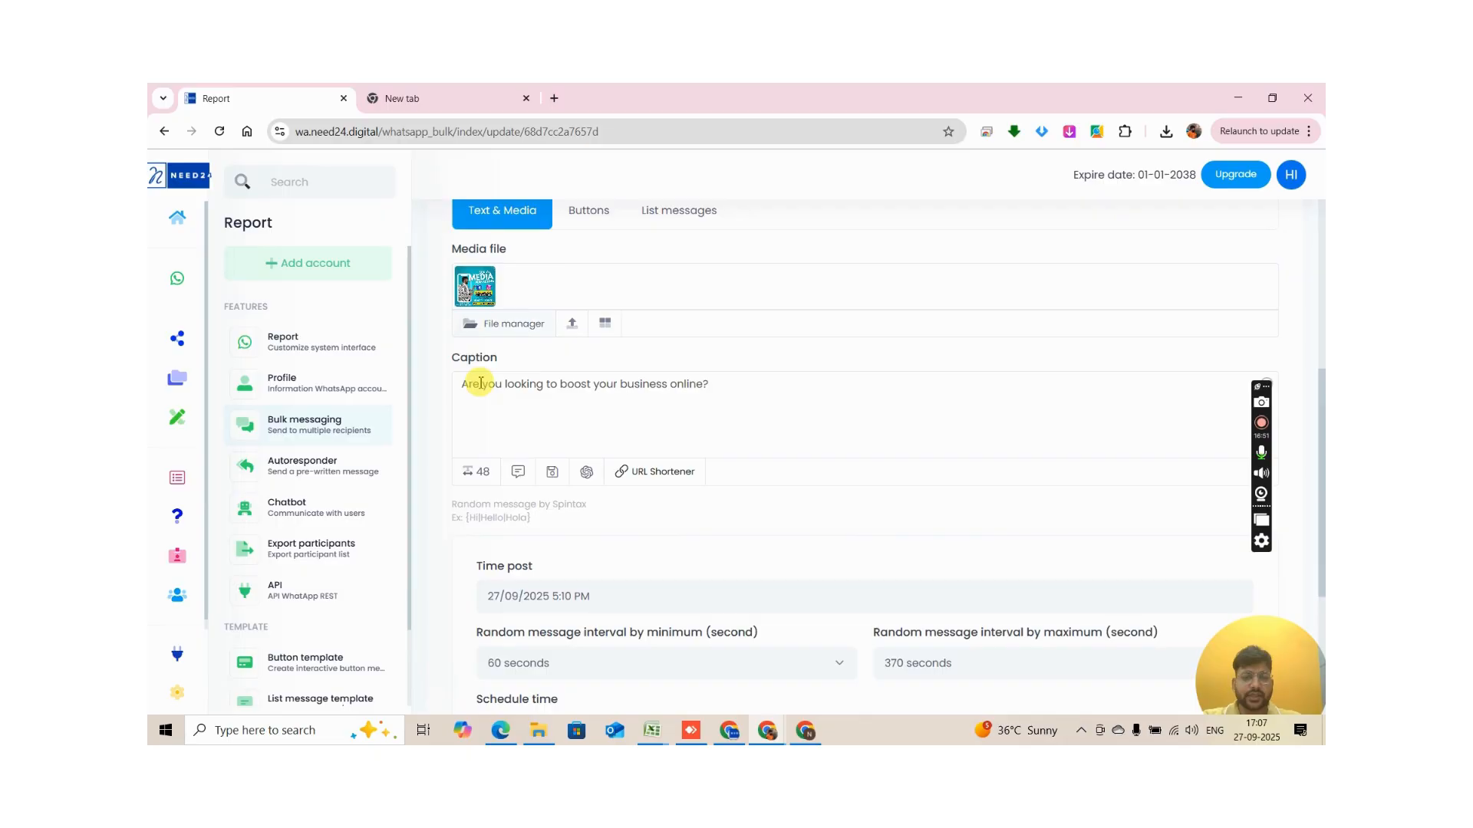
scroll(477, 383, "down", 3)
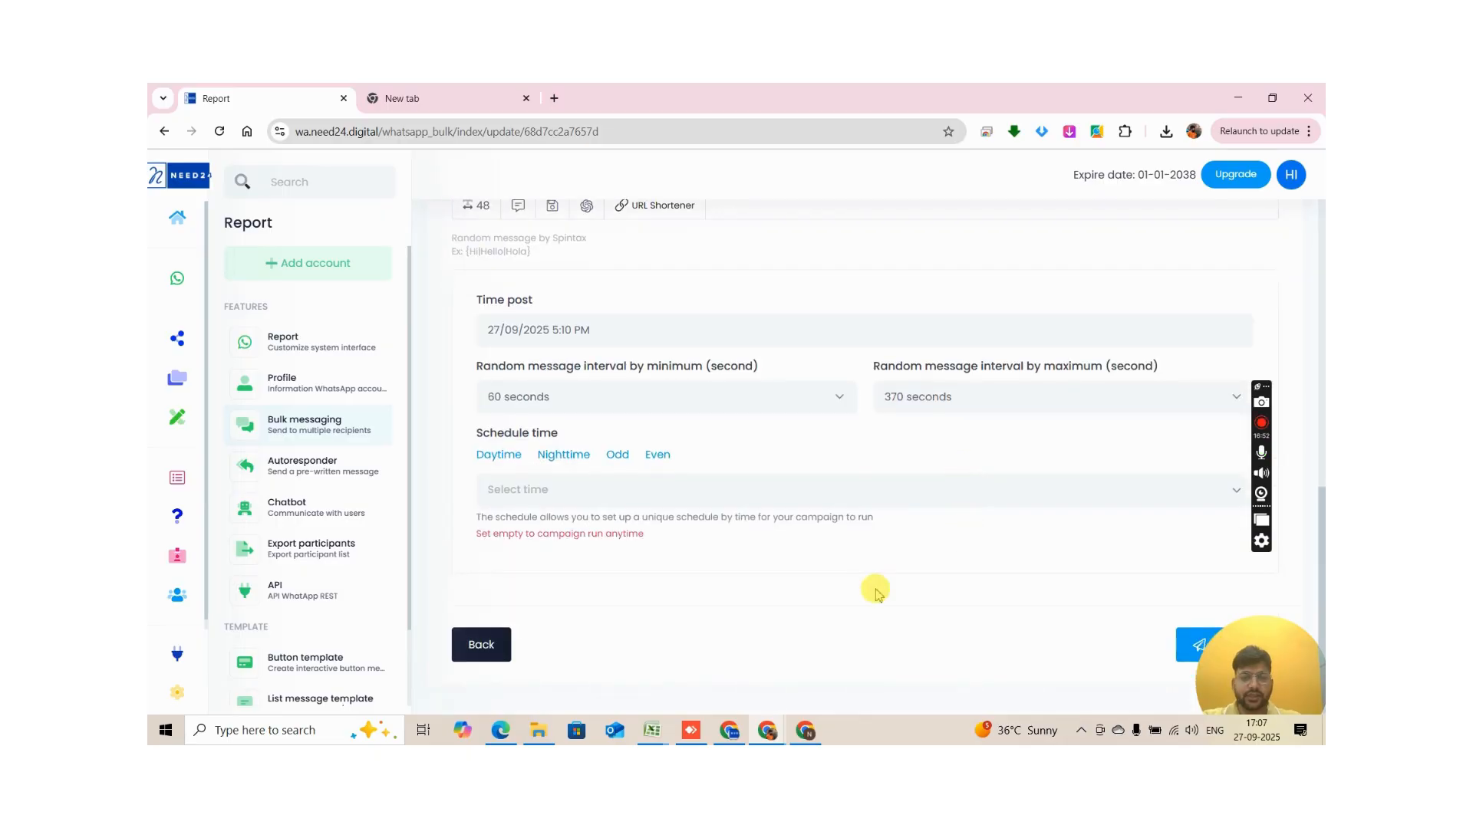
left_click(1187, 644)
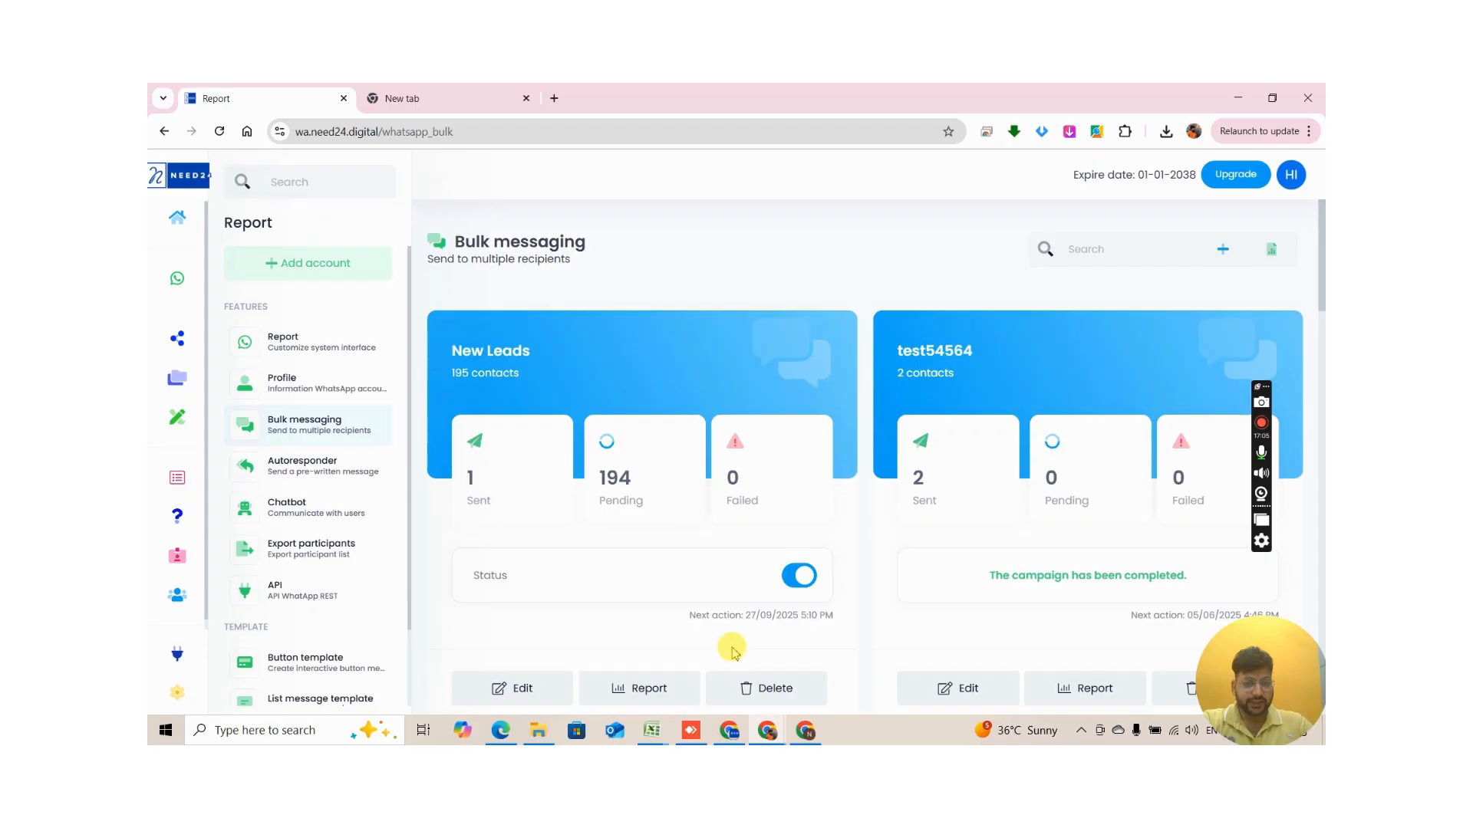
Step: Examine the sent, pending and failed figures and the status of each campaign in the bulk messaging list
scroll(813, 581, "down", 1)
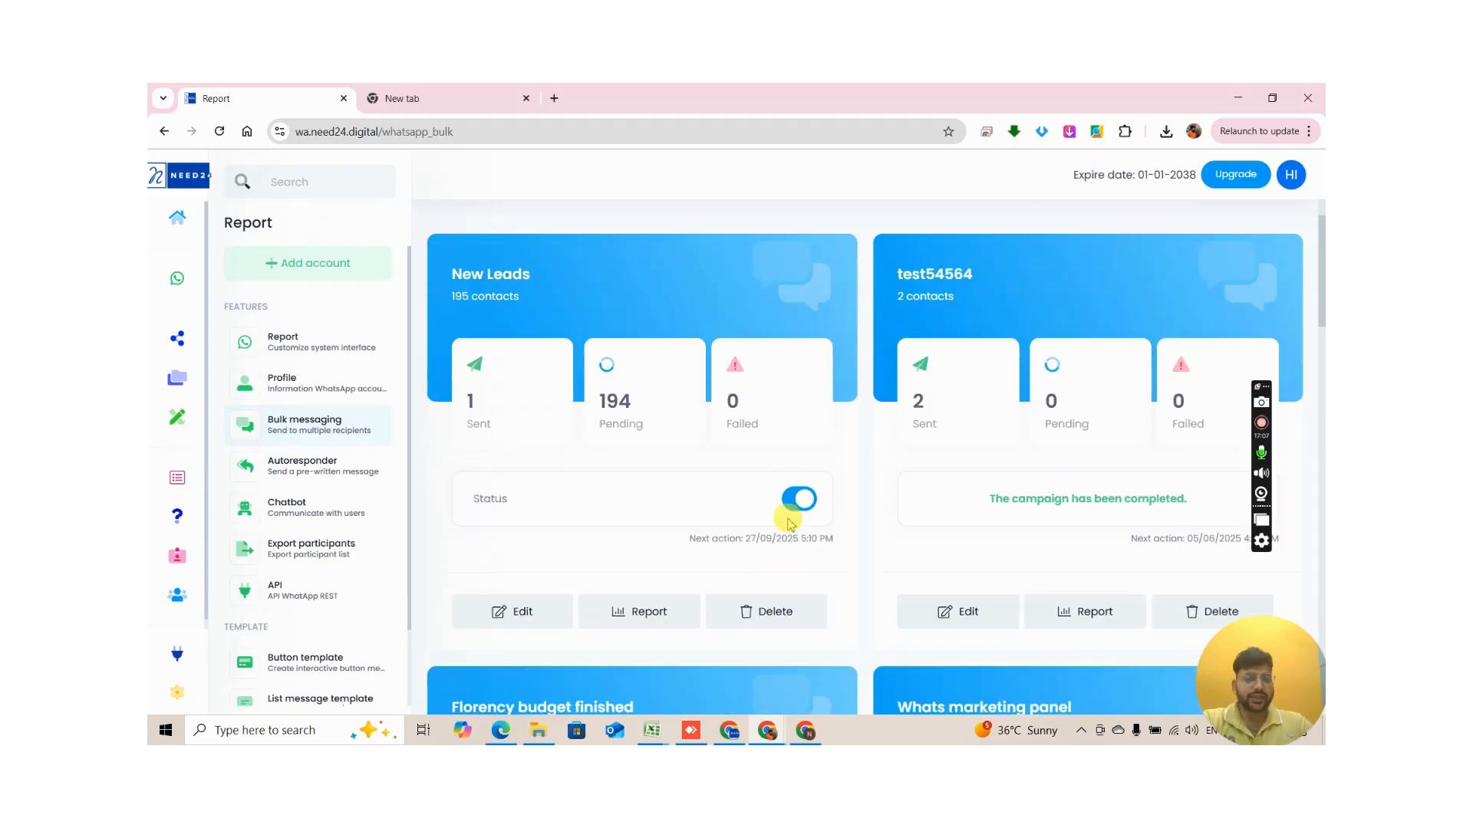
scroll(830, 474, "down", 1)
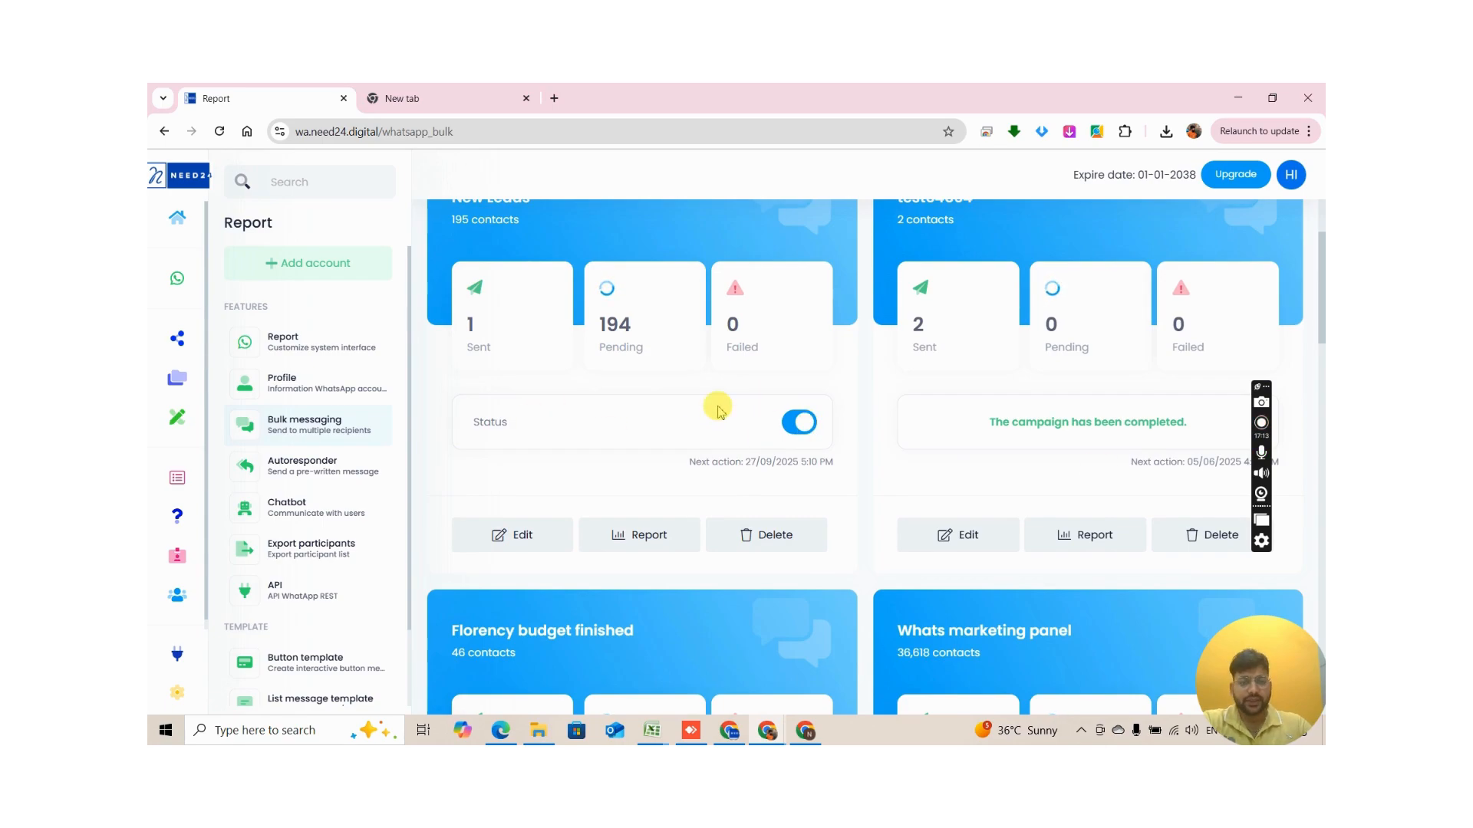
scroll(646, 491, "down", 4)
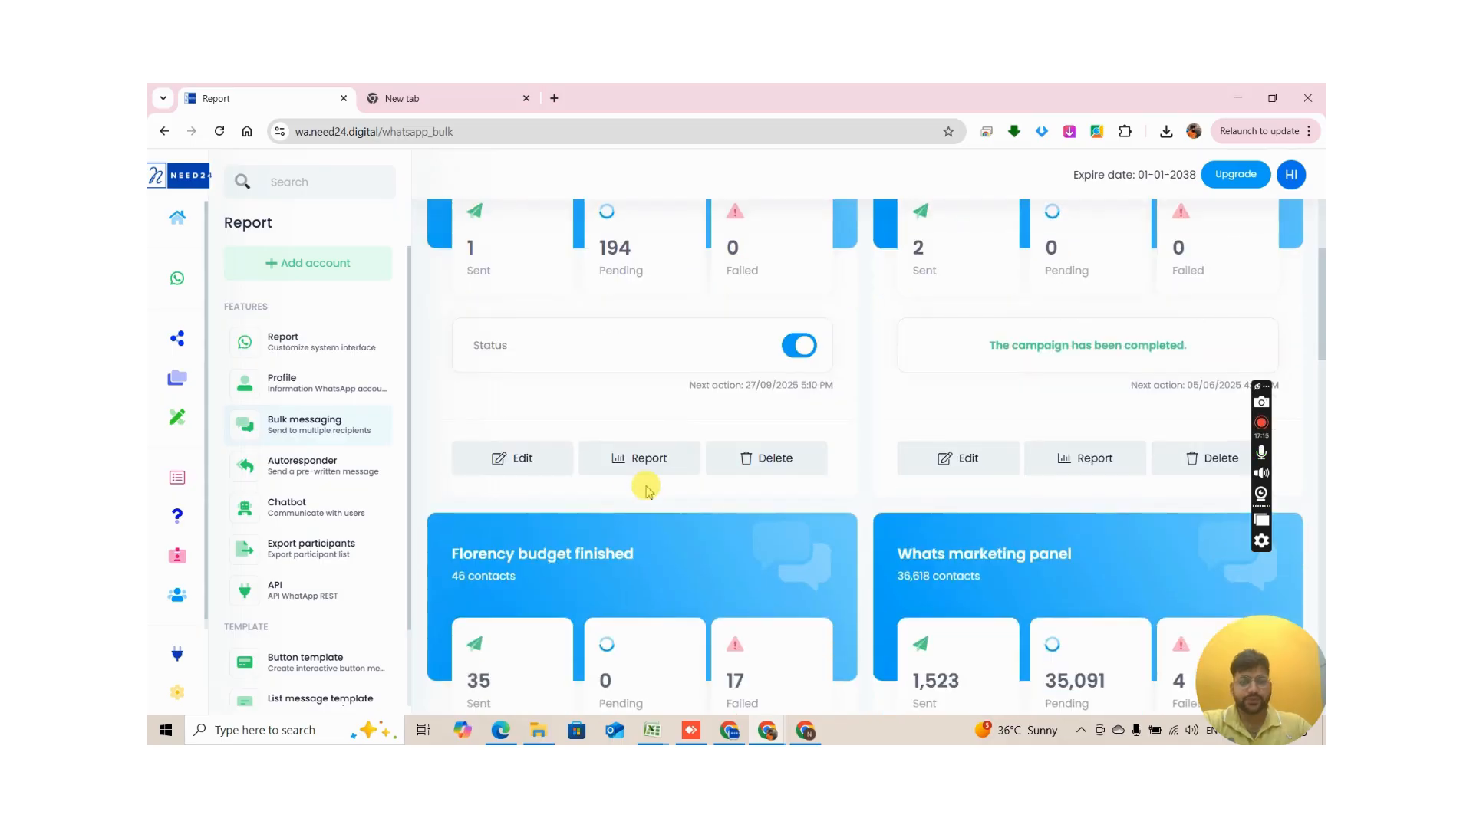
scroll(648, 441, "down", 2)
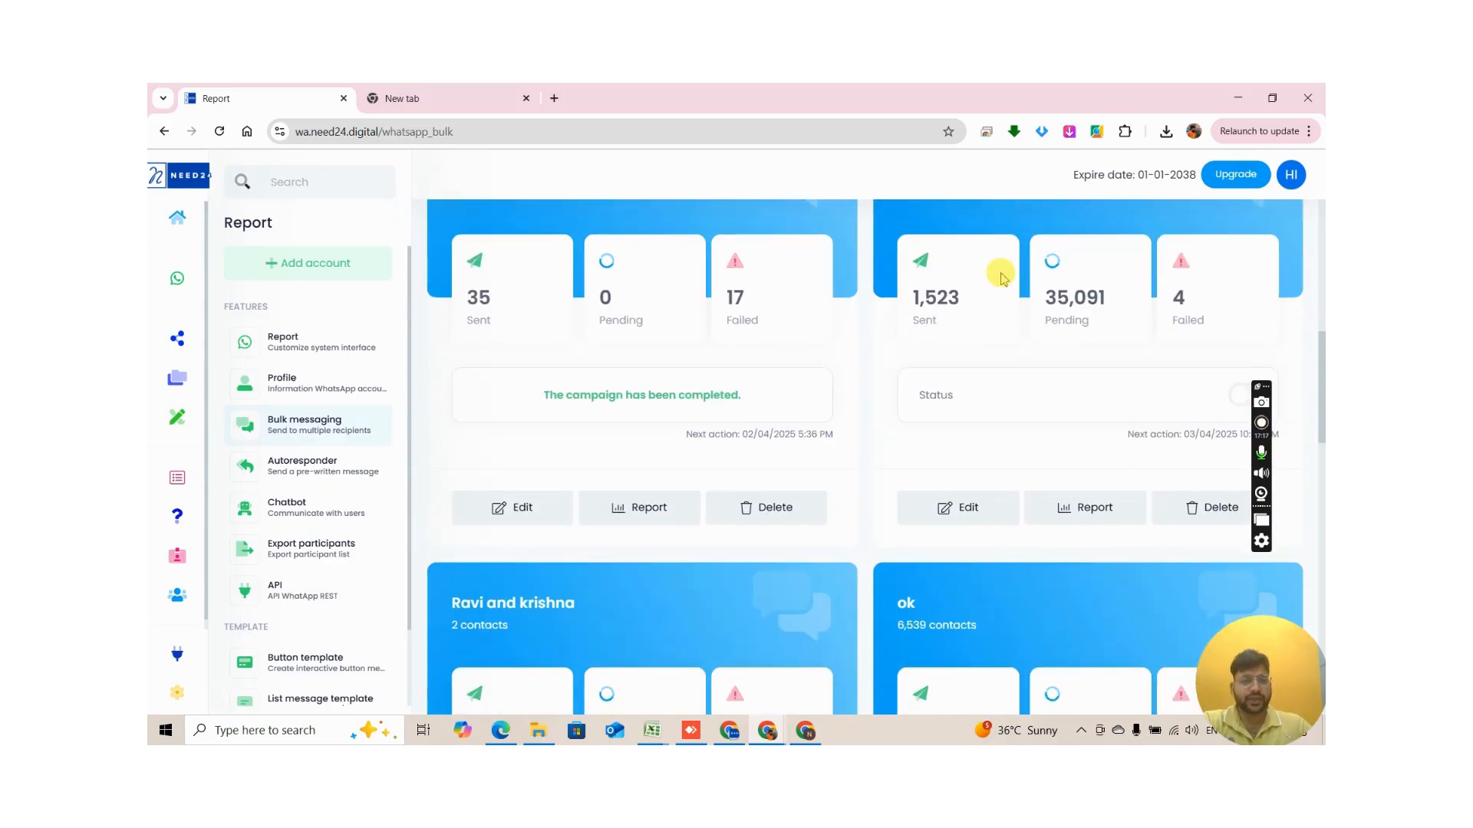
scroll(779, 537, "down", 6)
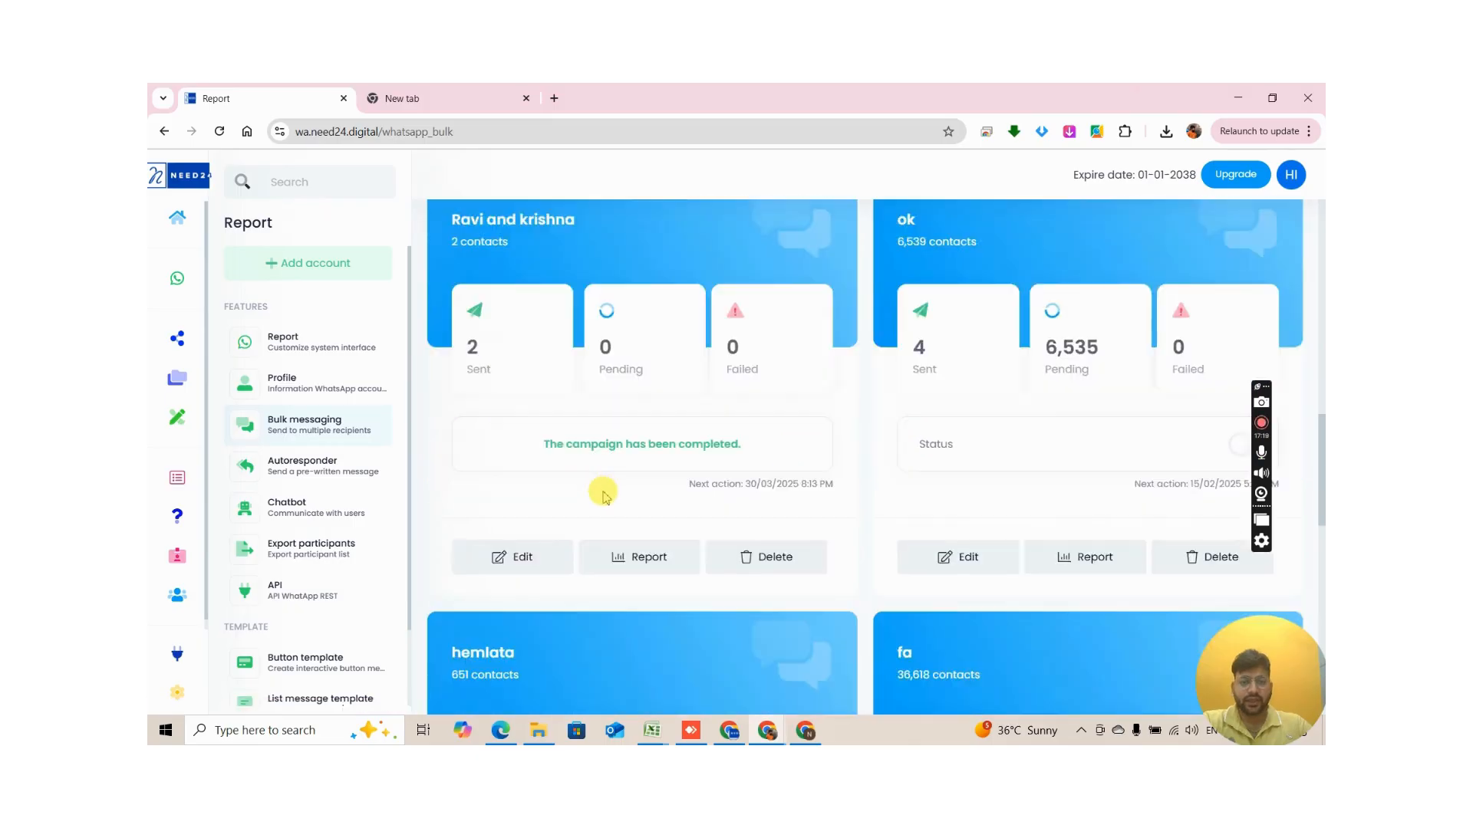
scroll(607, 497, "down", 3)
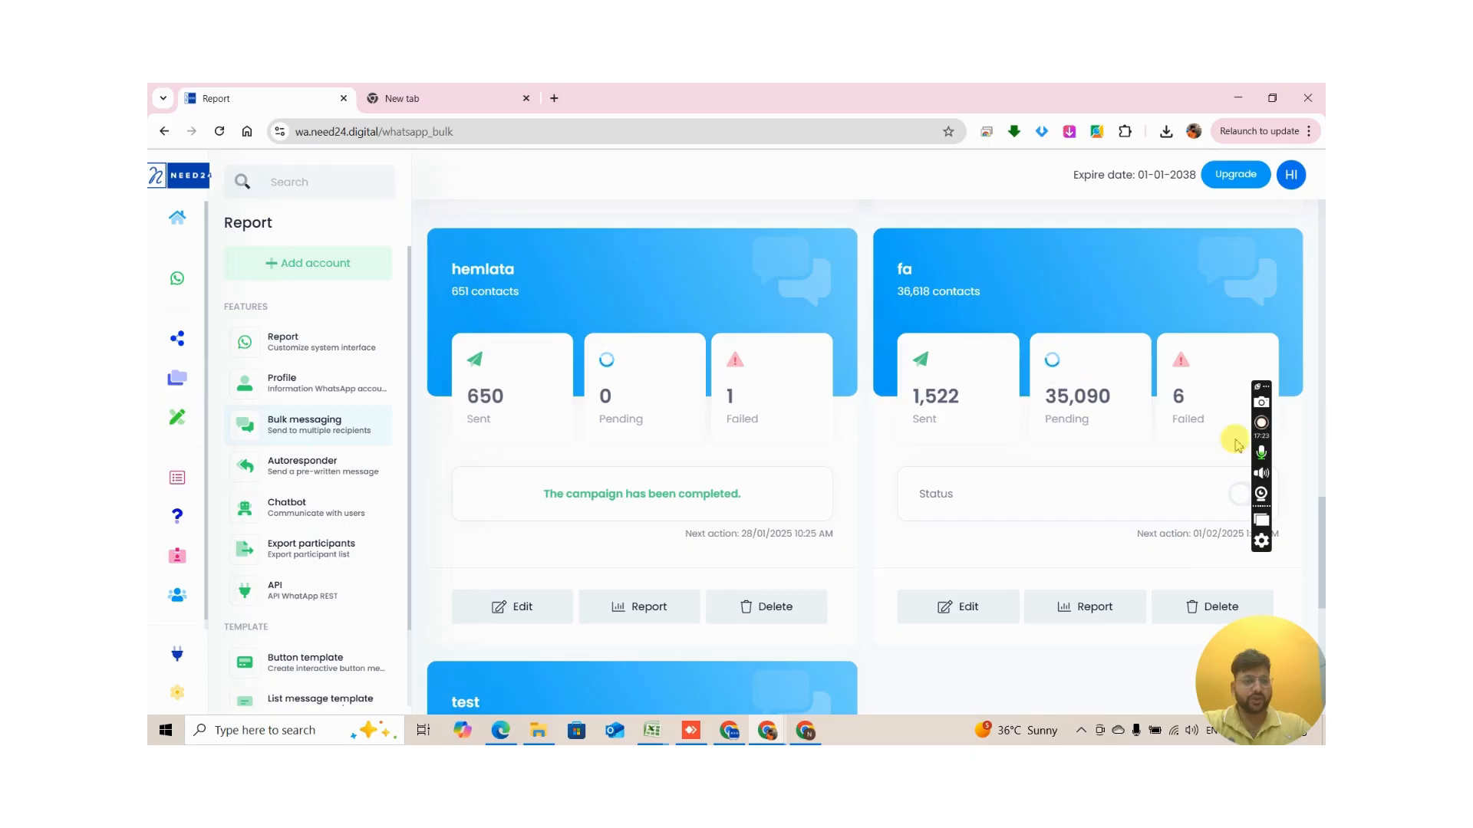
scroll(1014, 444, "down", 1)
scroll(491, 507, "down", 6)
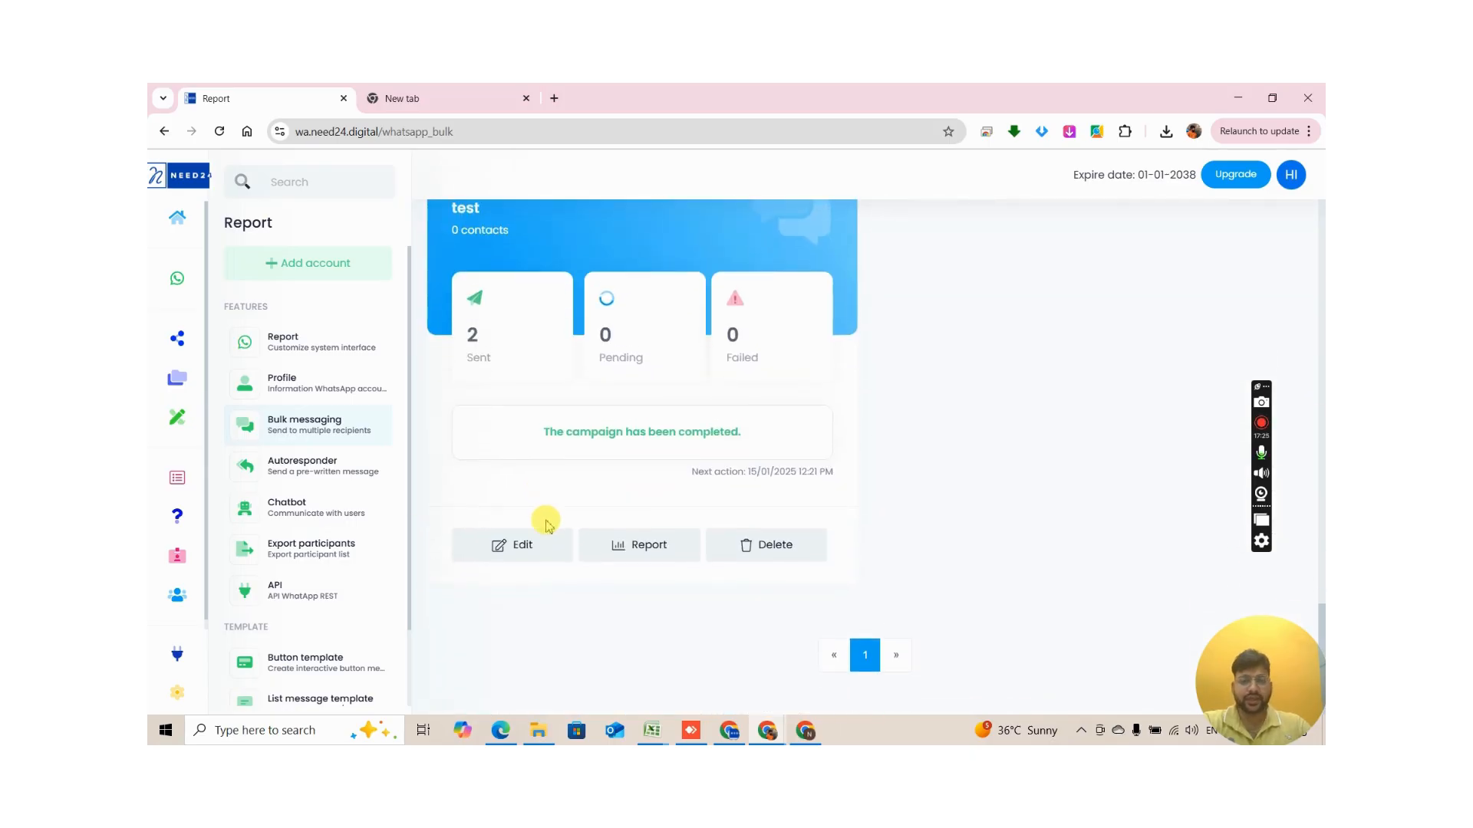
scroll(840, 414, "up", 10)
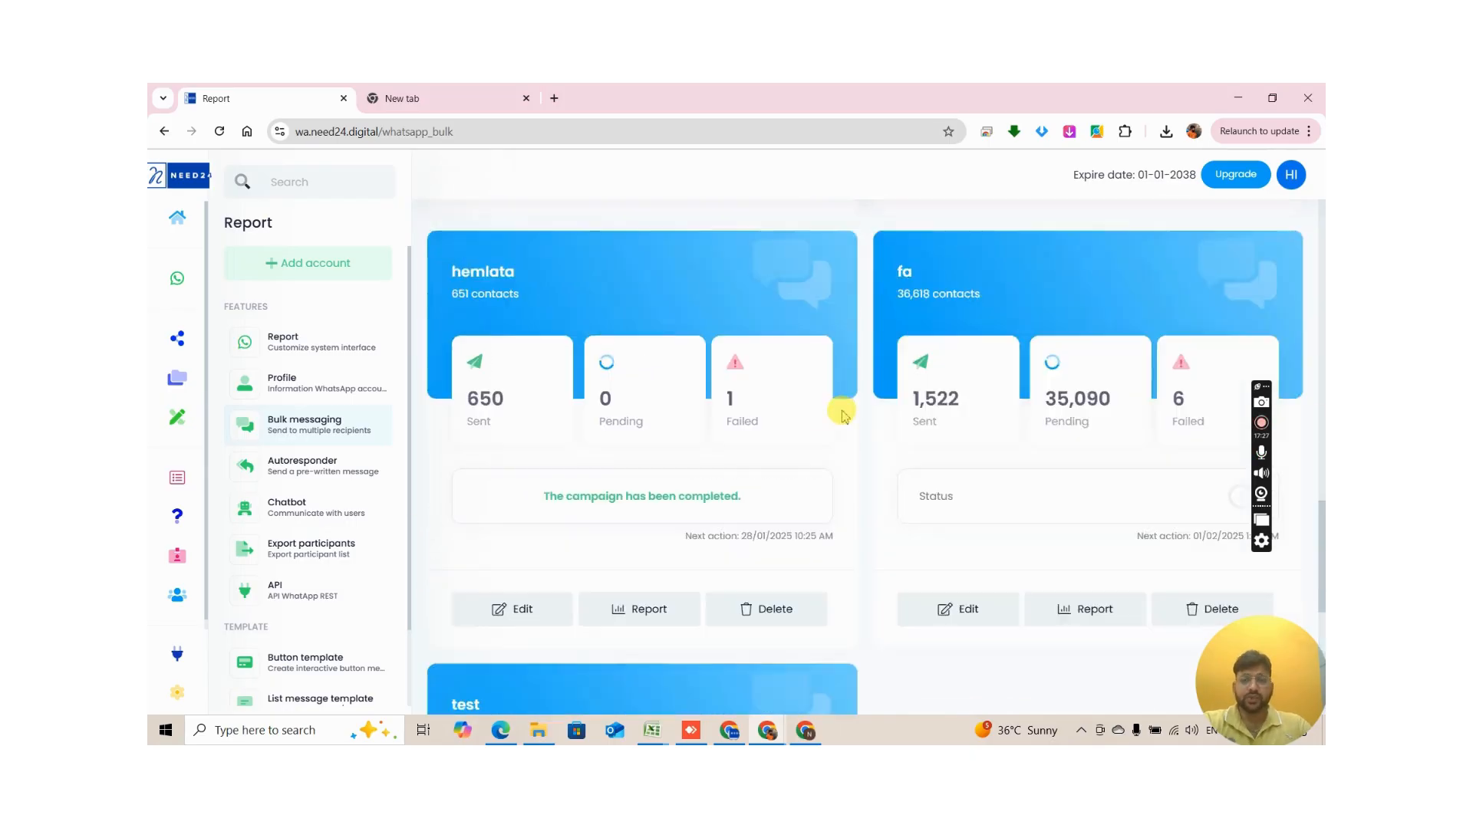
scroll(690, 295, "up", 6)
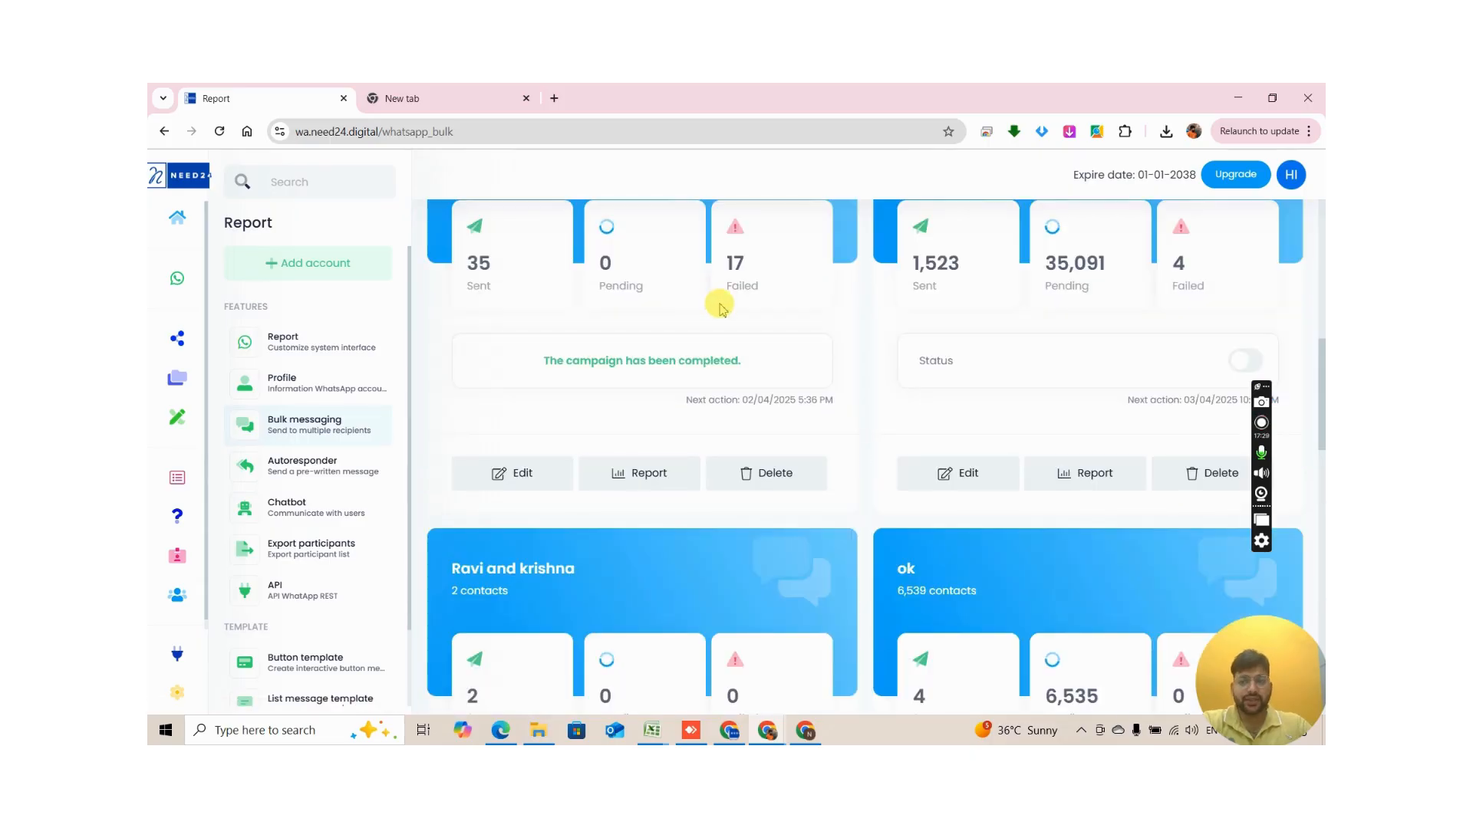
scroll(460, 491, "up", 2)
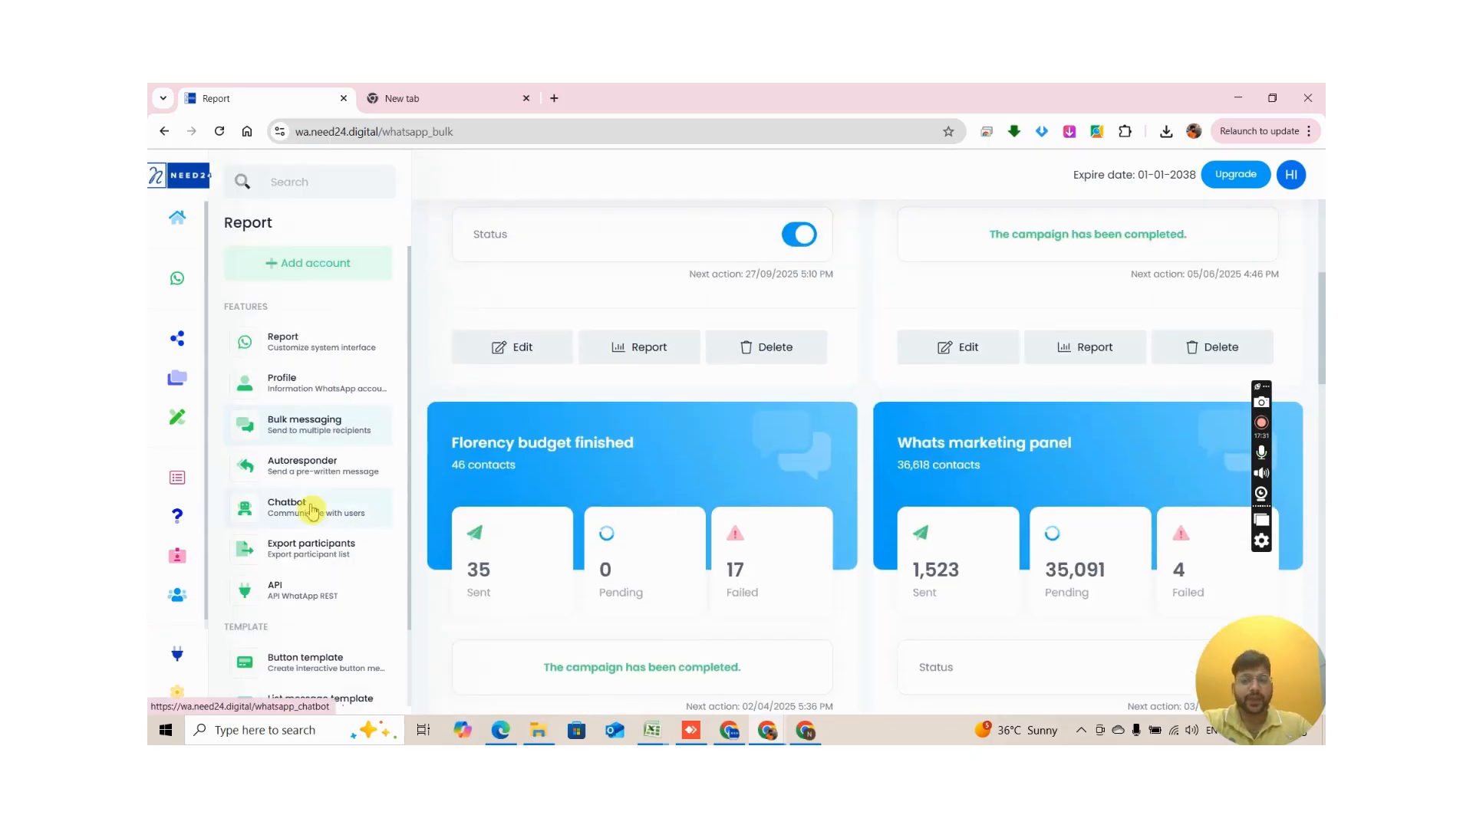
Step: Open the Chatbot page and look over the chatbot cards of the connected WhatsApp accounts
left_click(314, 507)
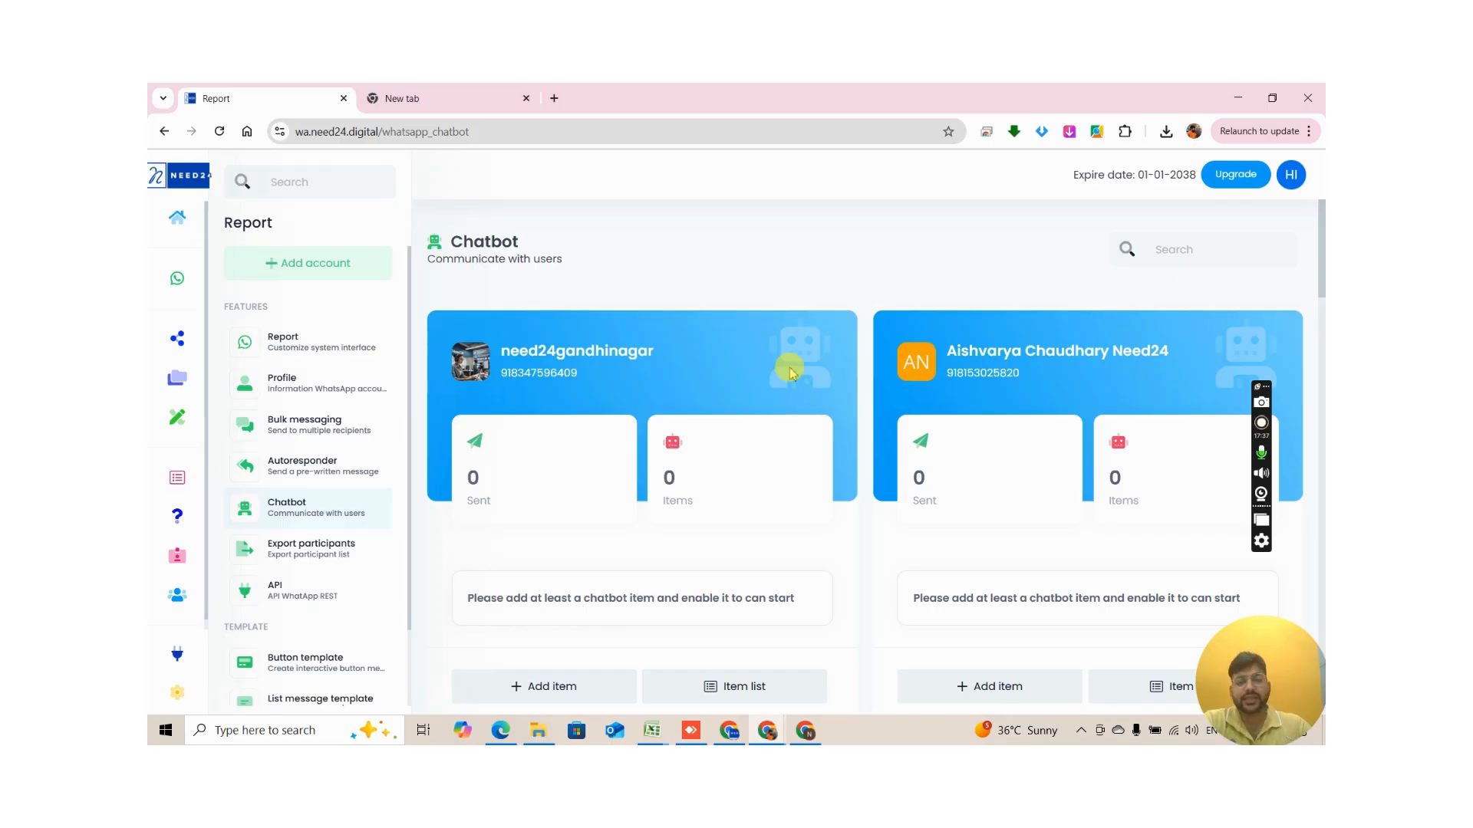
left_click(790, 374)
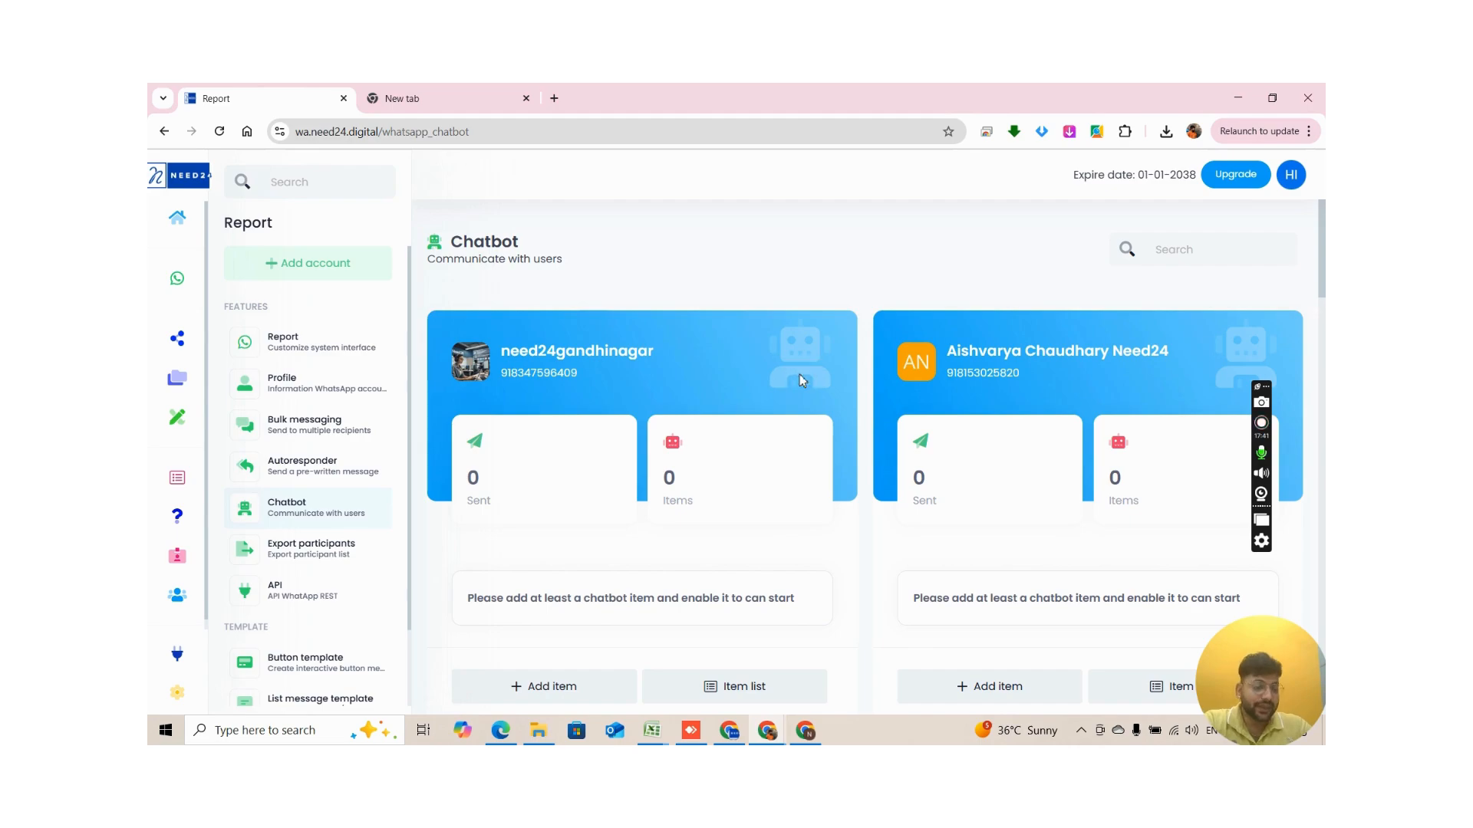
left_click(802, 376)
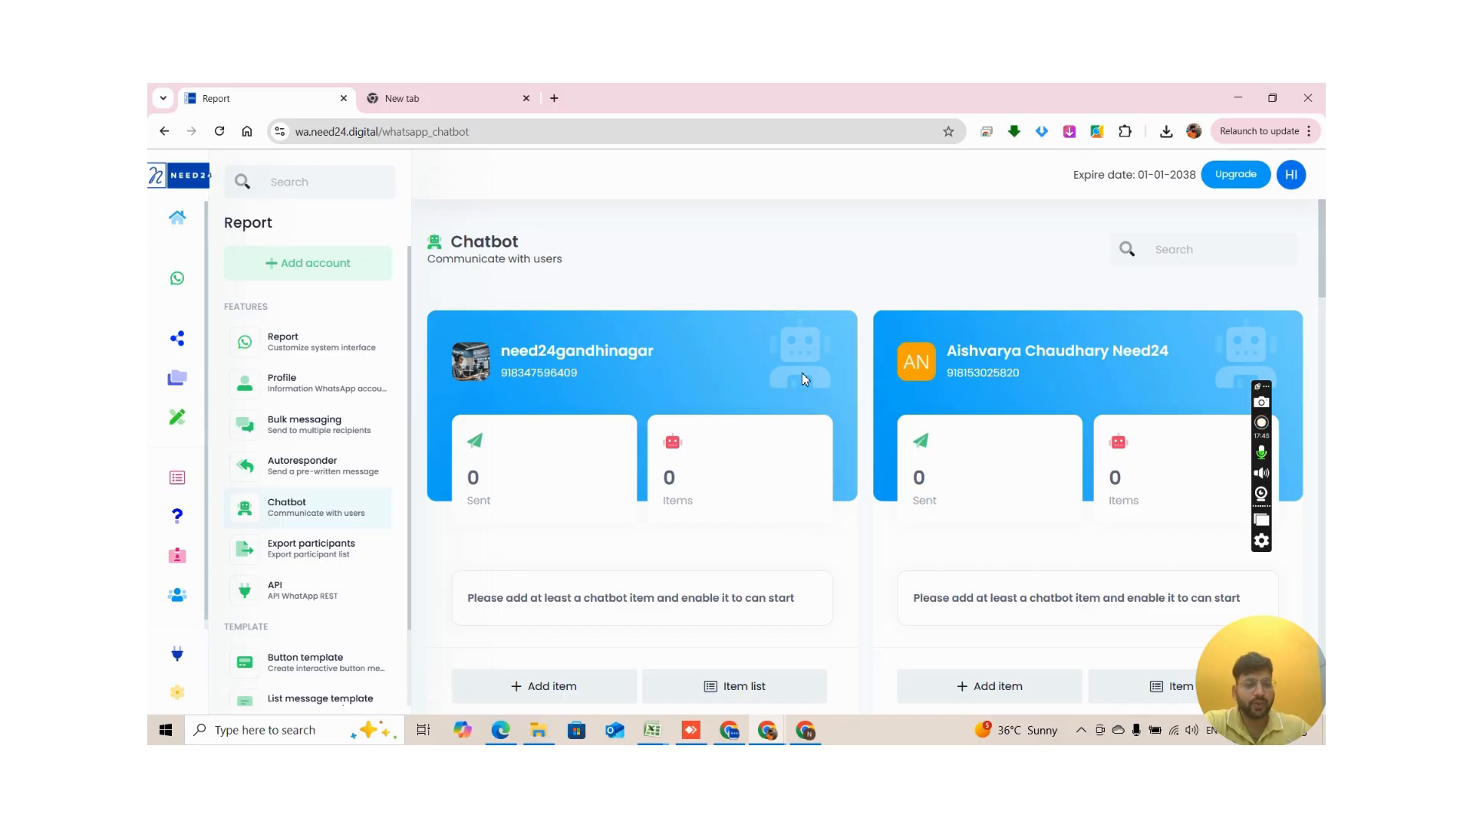
left_click(317, 377)
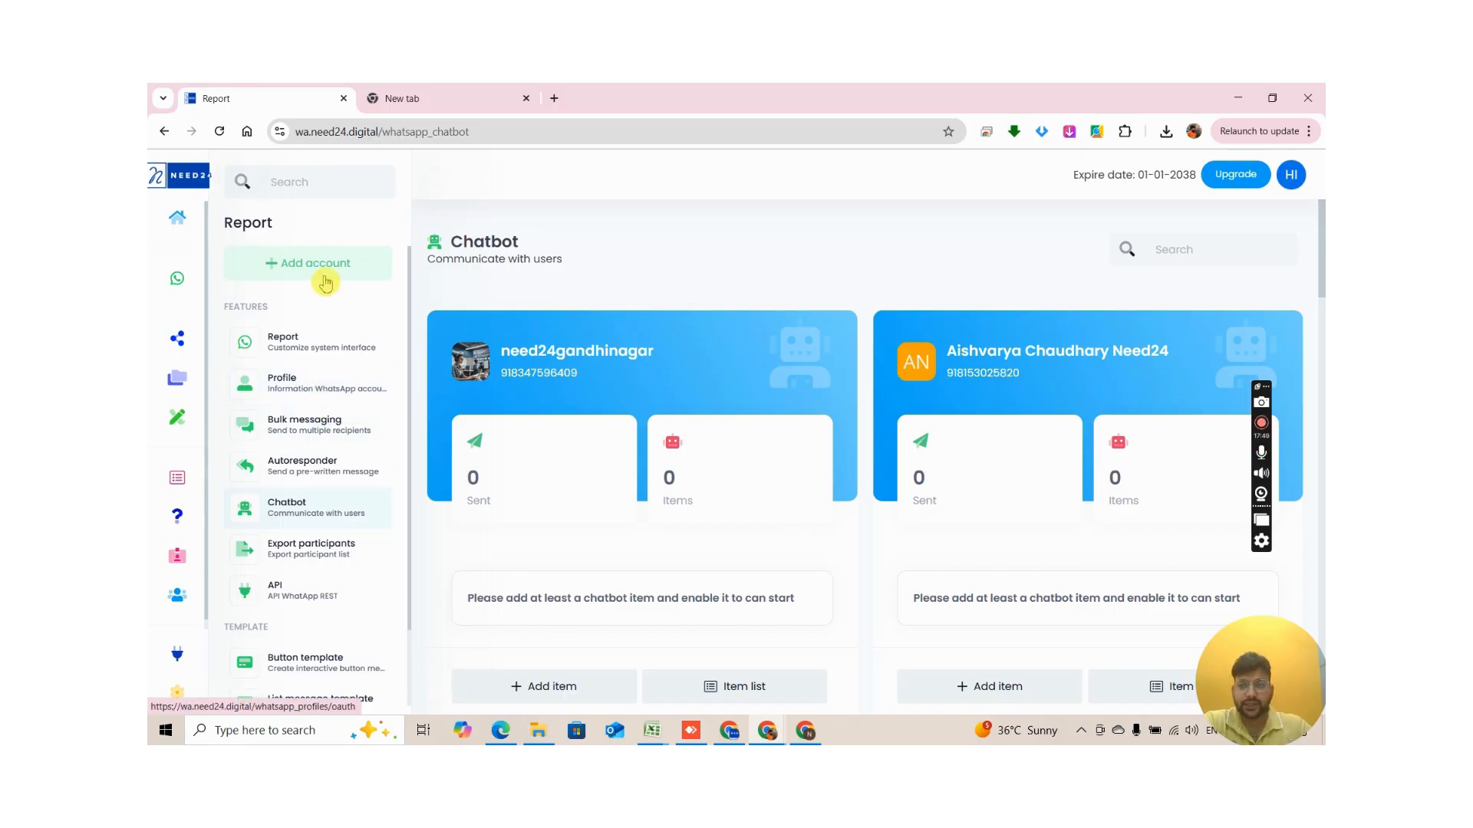
Step: View the QR code page for adding a WhatsApp account, and return to the WhatsApp report
left_click(303, 254)
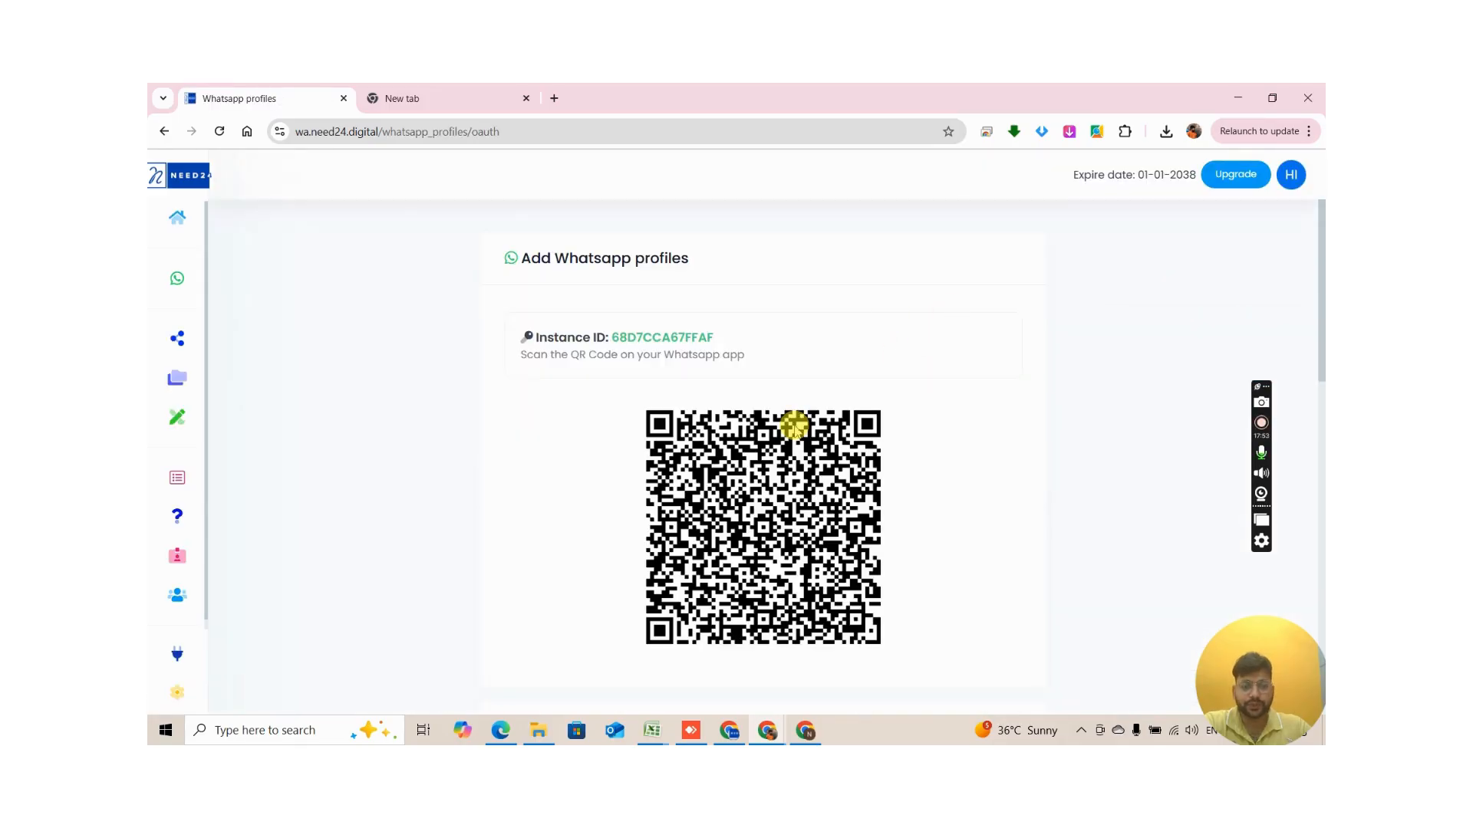
mouse_move(181, 335)
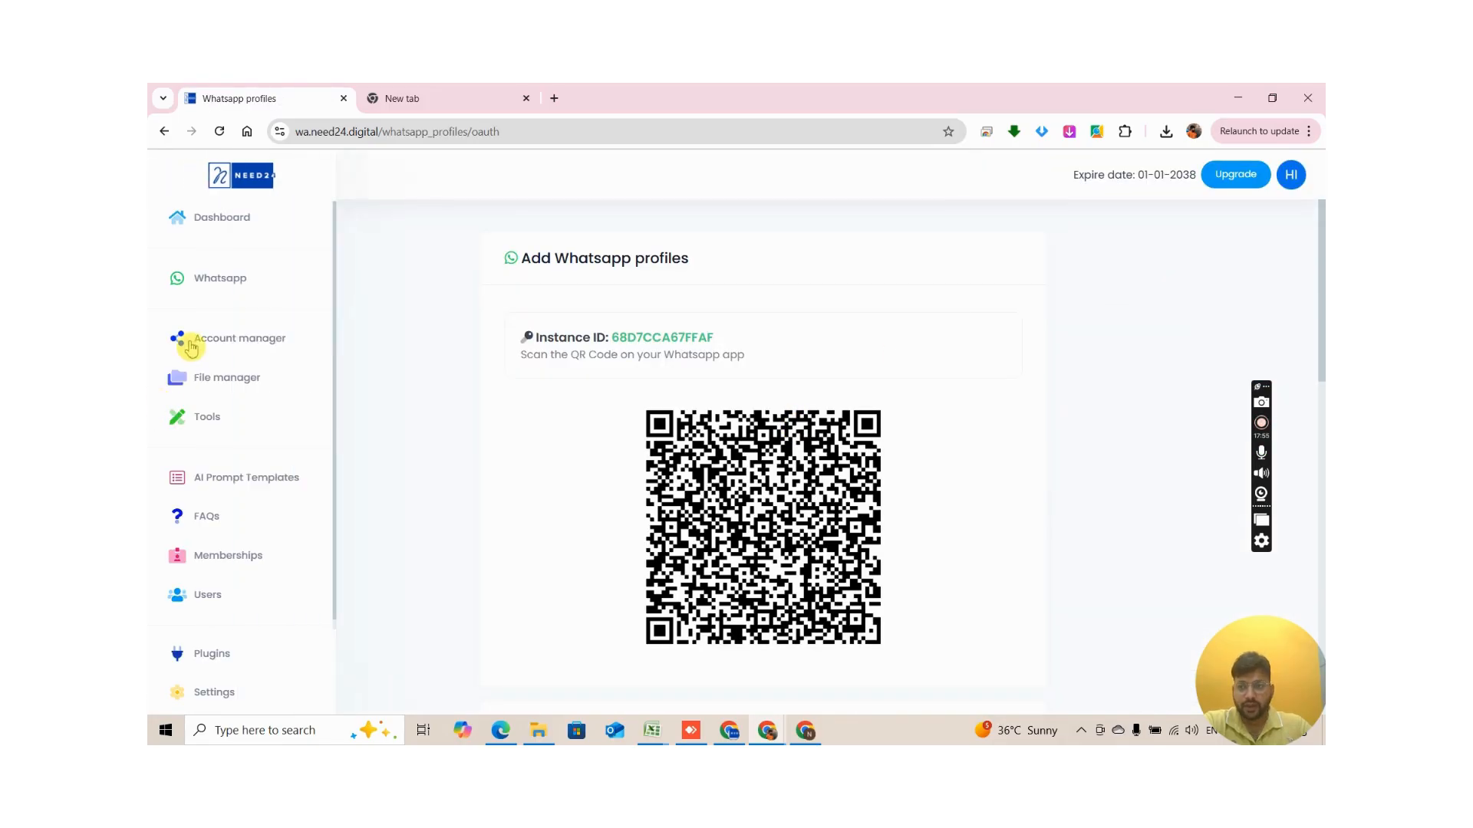
left_click(185, 278)
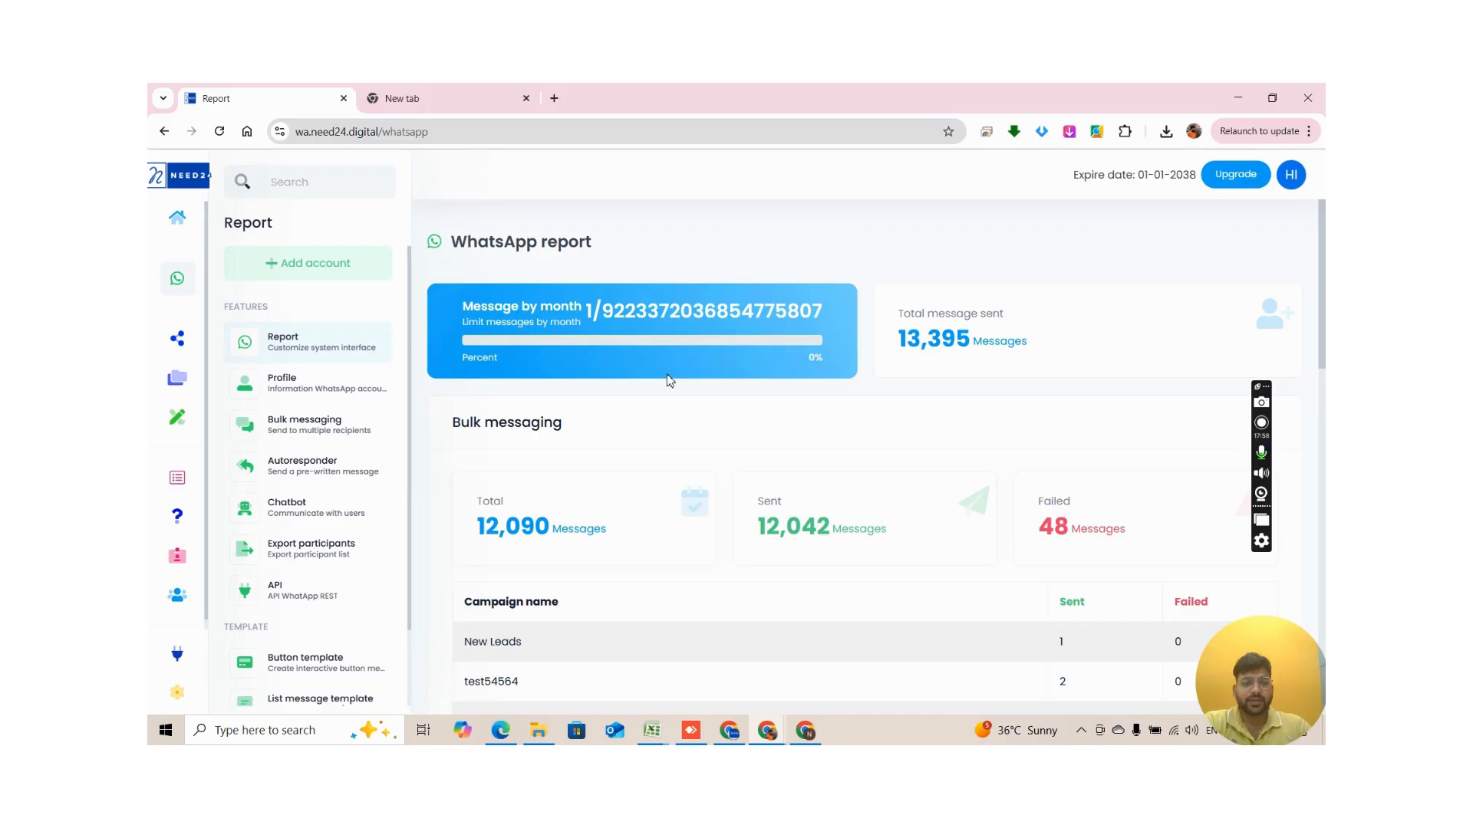
left_click(670, 378)
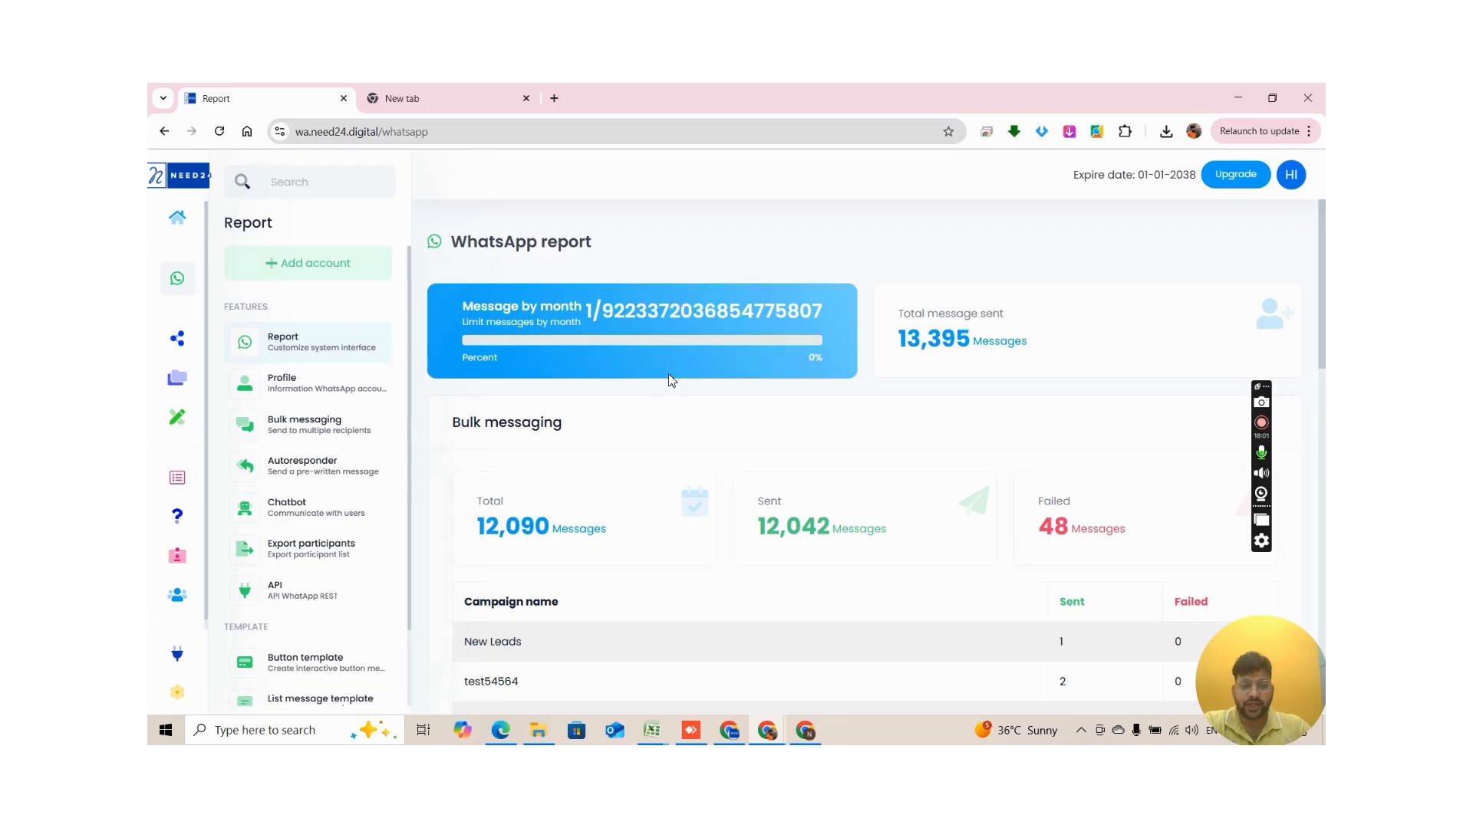
left_click(670, 380)
left_click(671, 381)
left_click(673, 383)
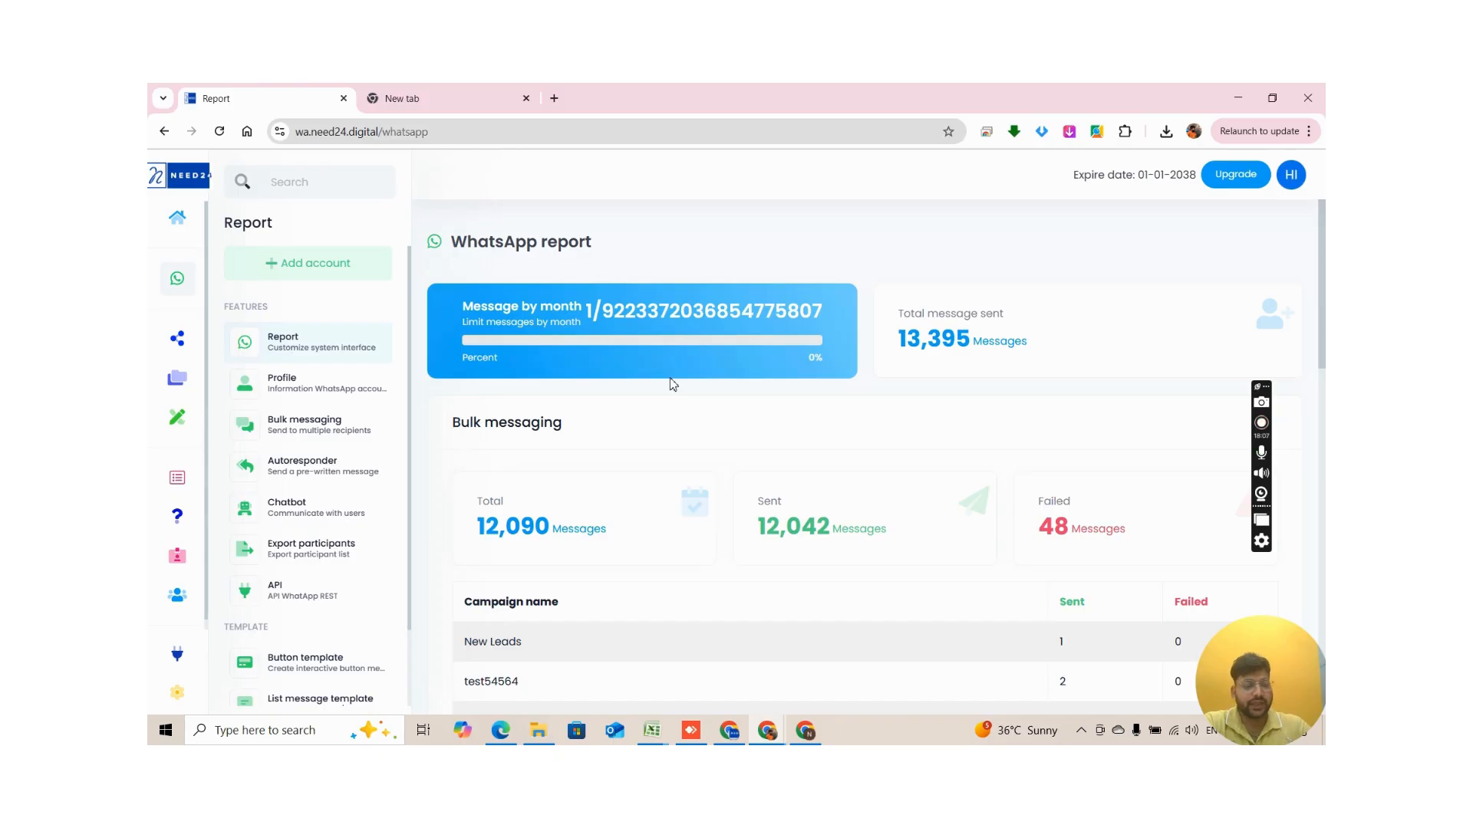
left_click(673, 384)
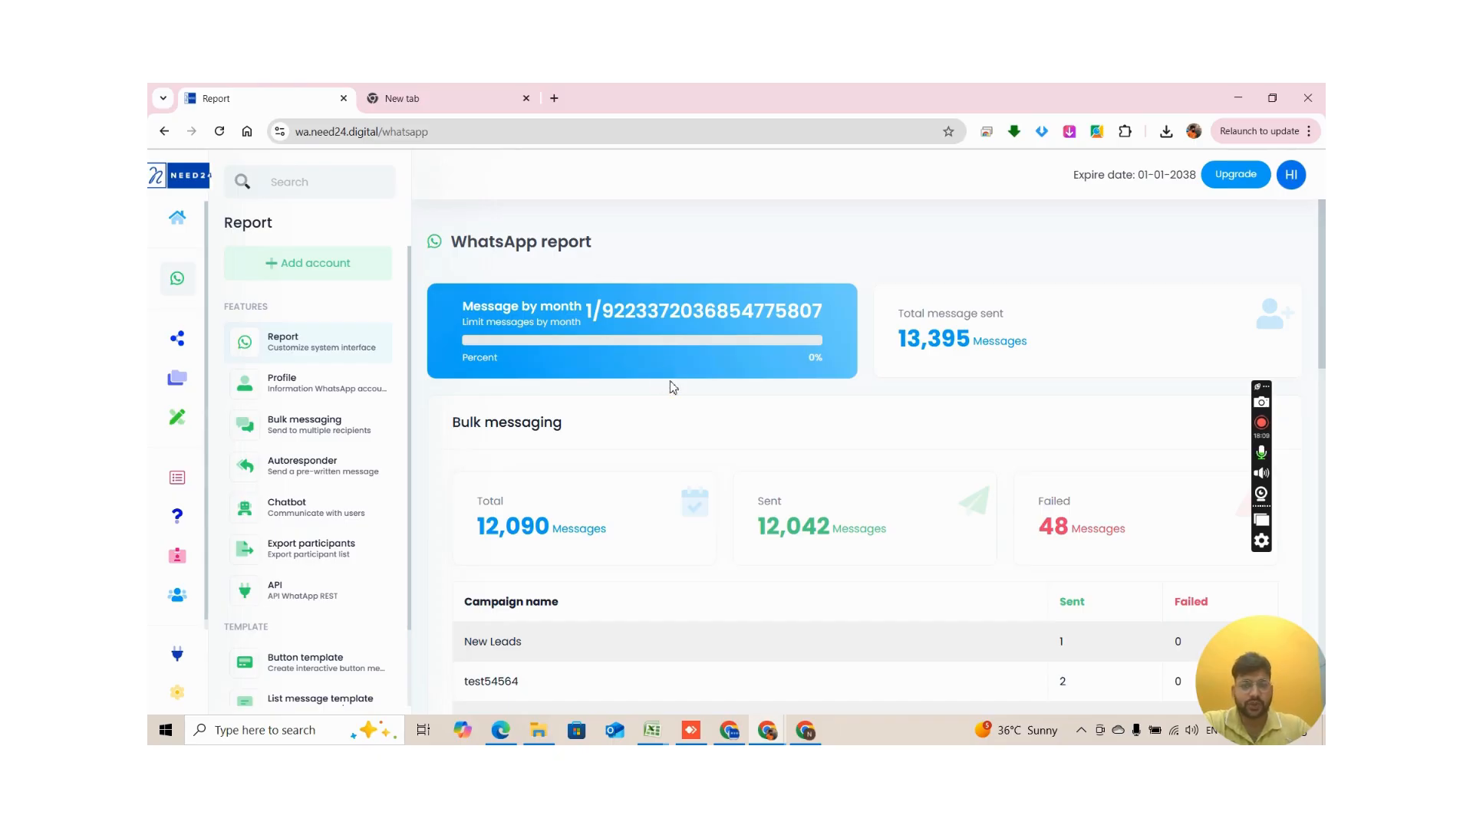
left_click(674, 382)
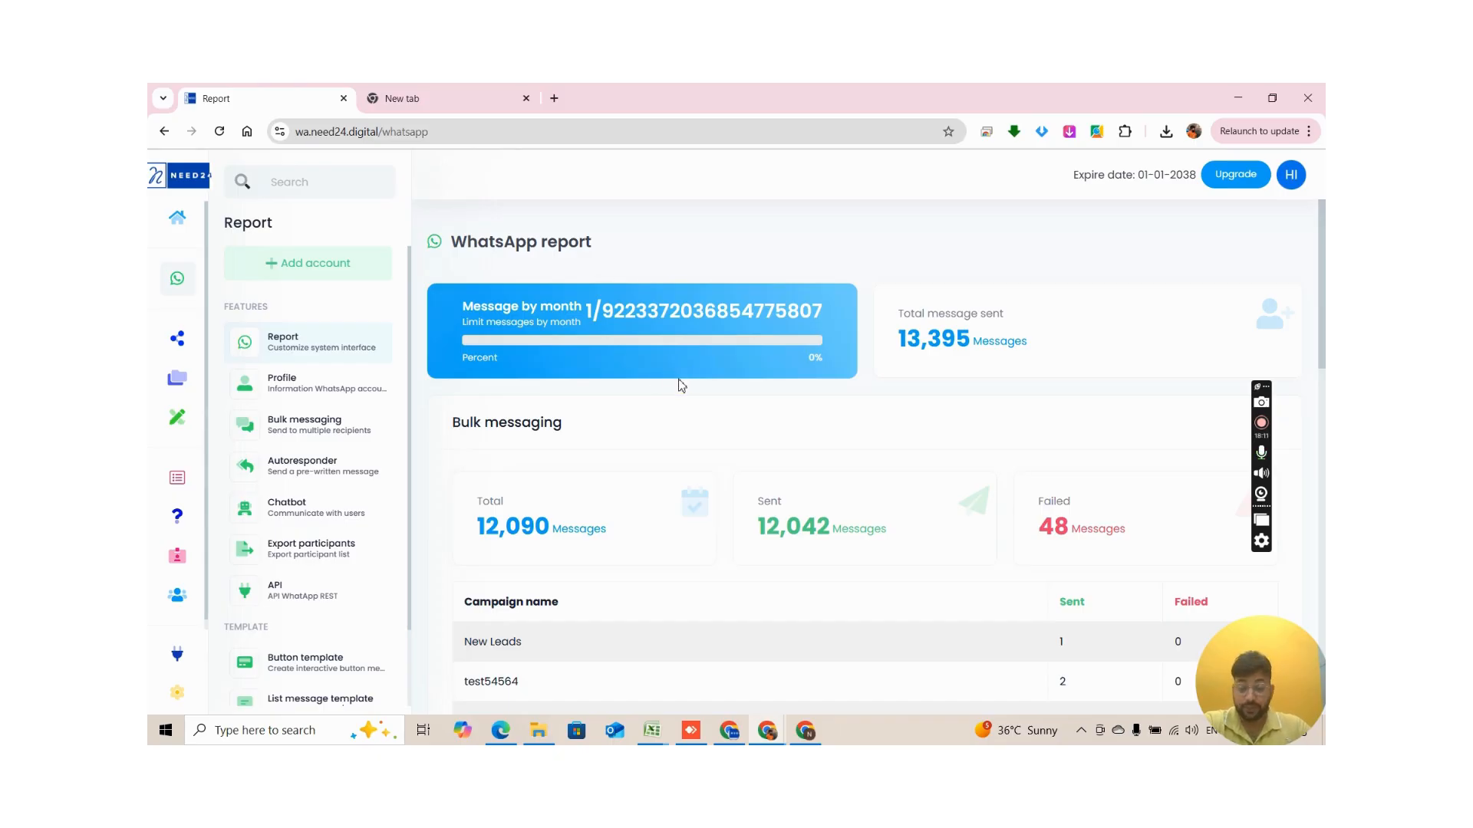
left_click(679, 384)
left_click(680, 387)
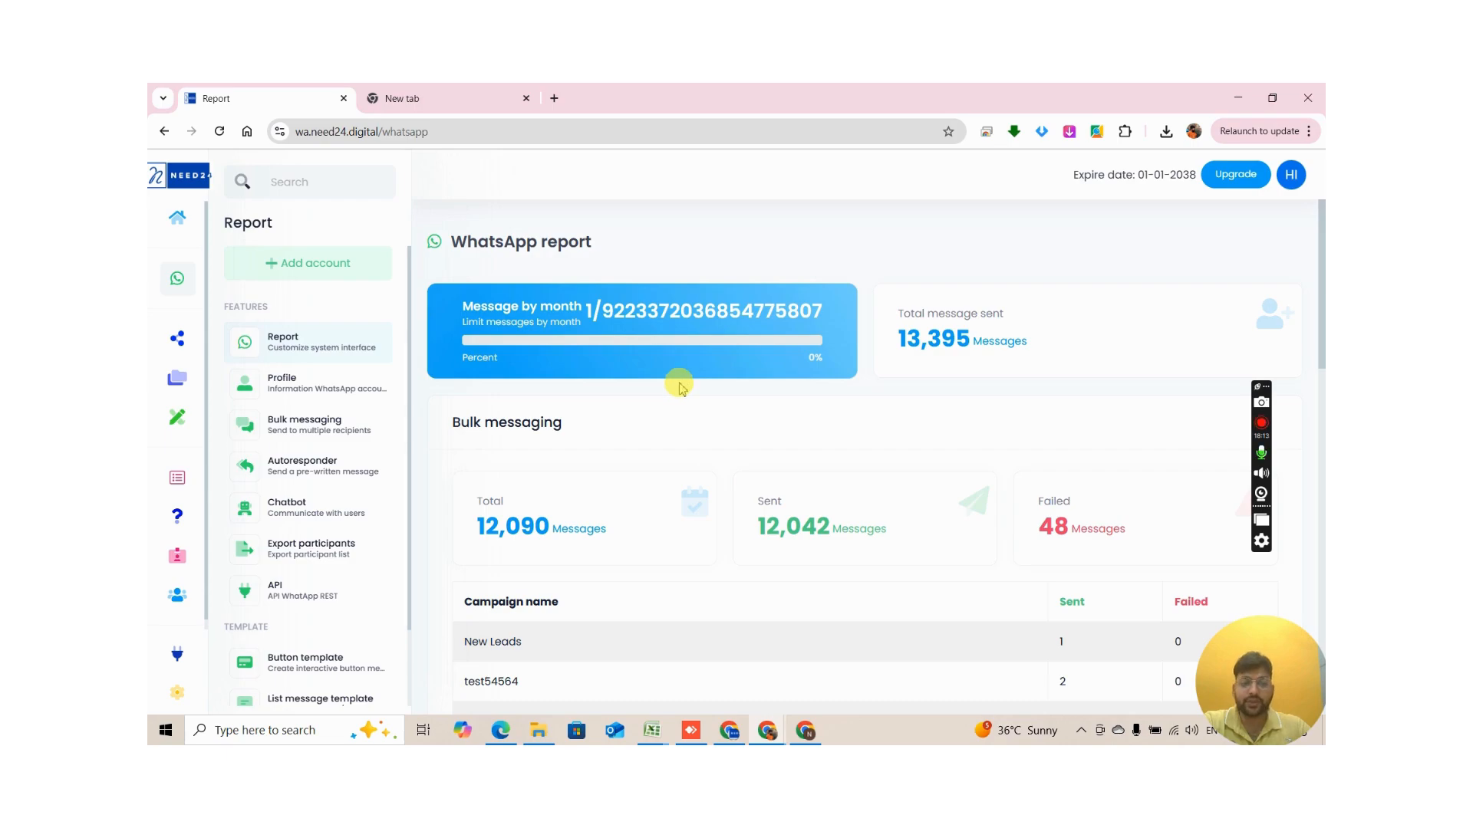
left_click(676, 390)
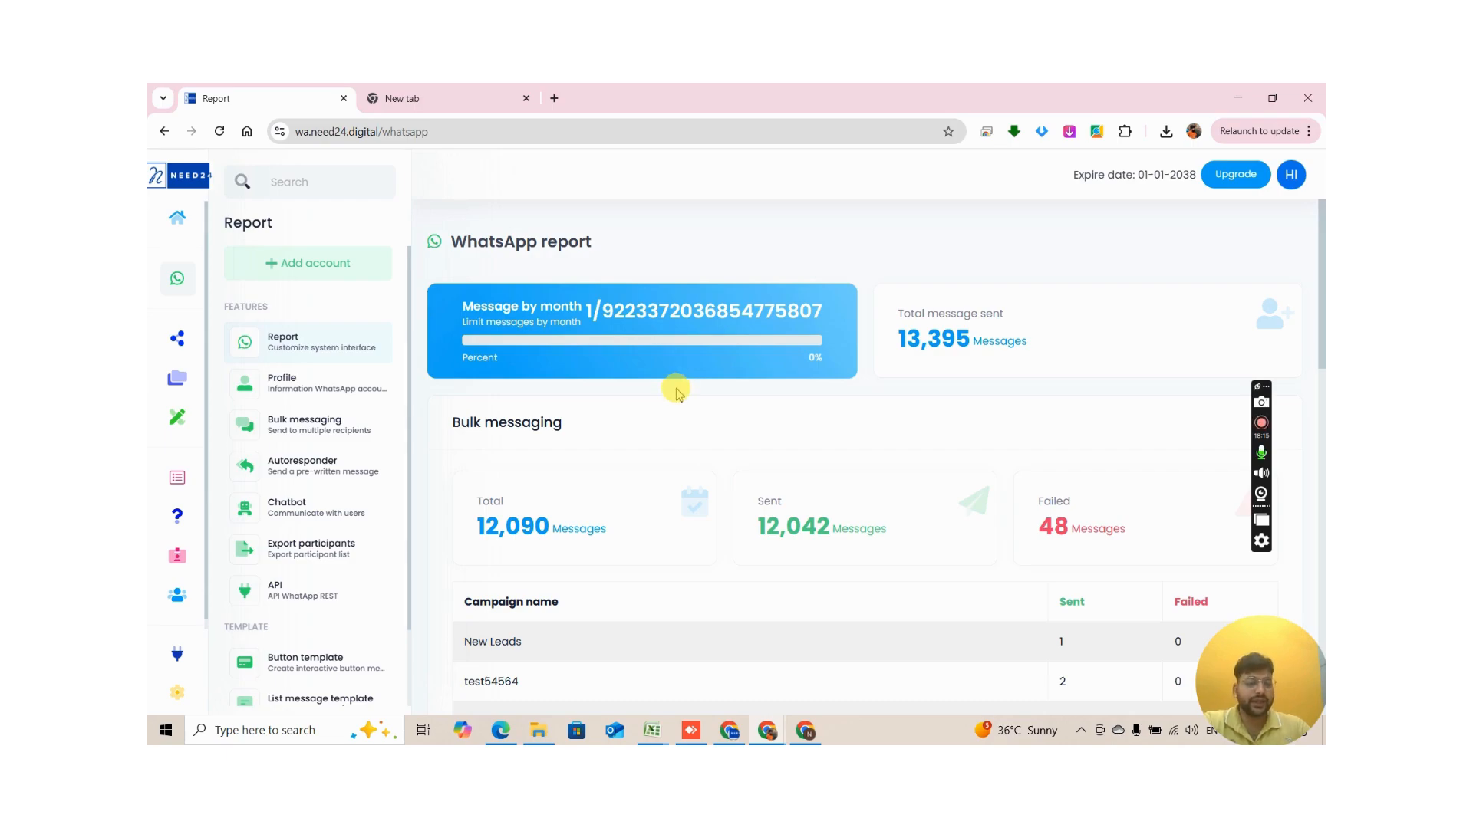
left_click(665, 399)
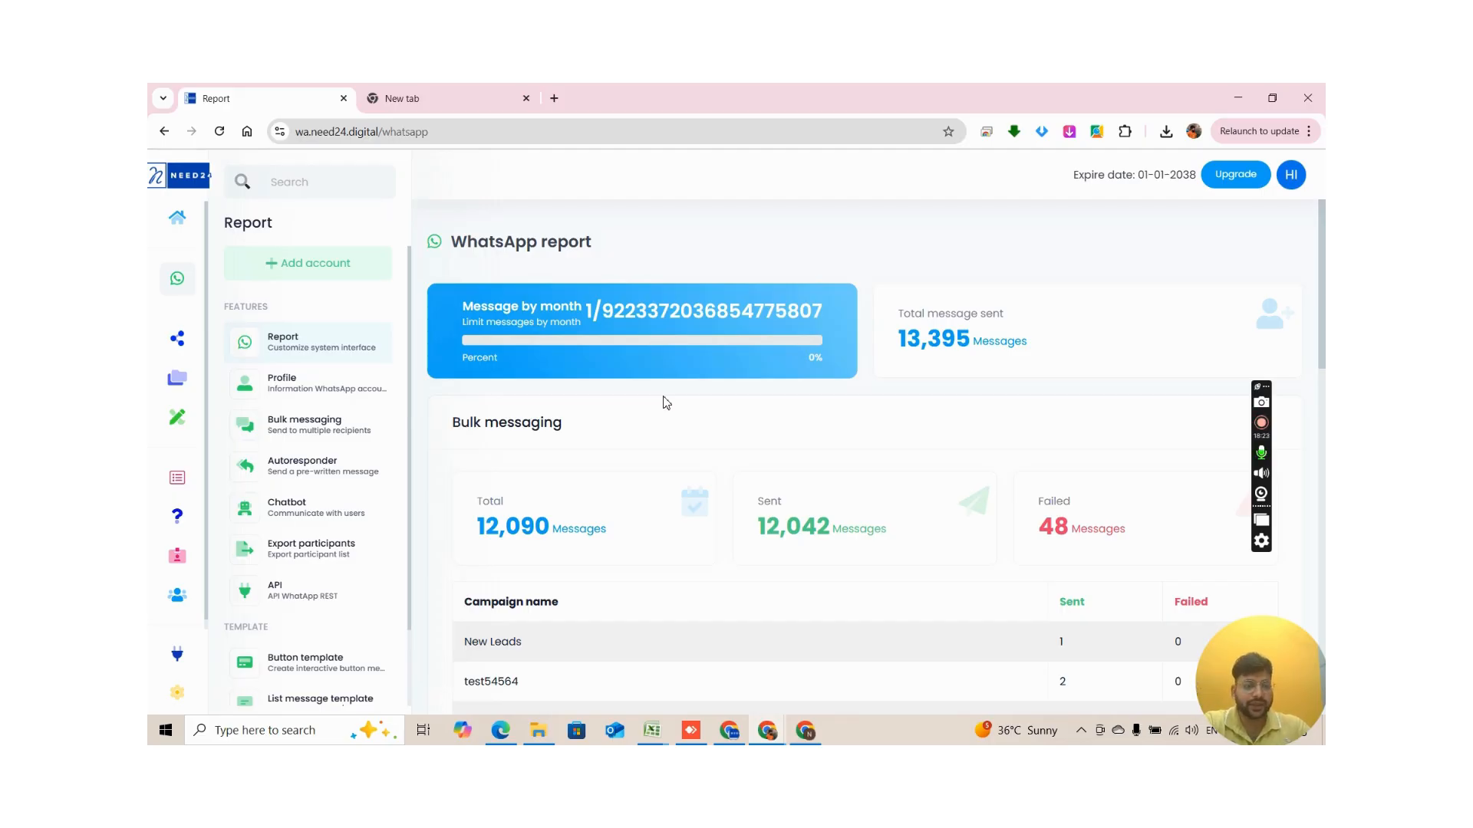
left_click(666, 403)
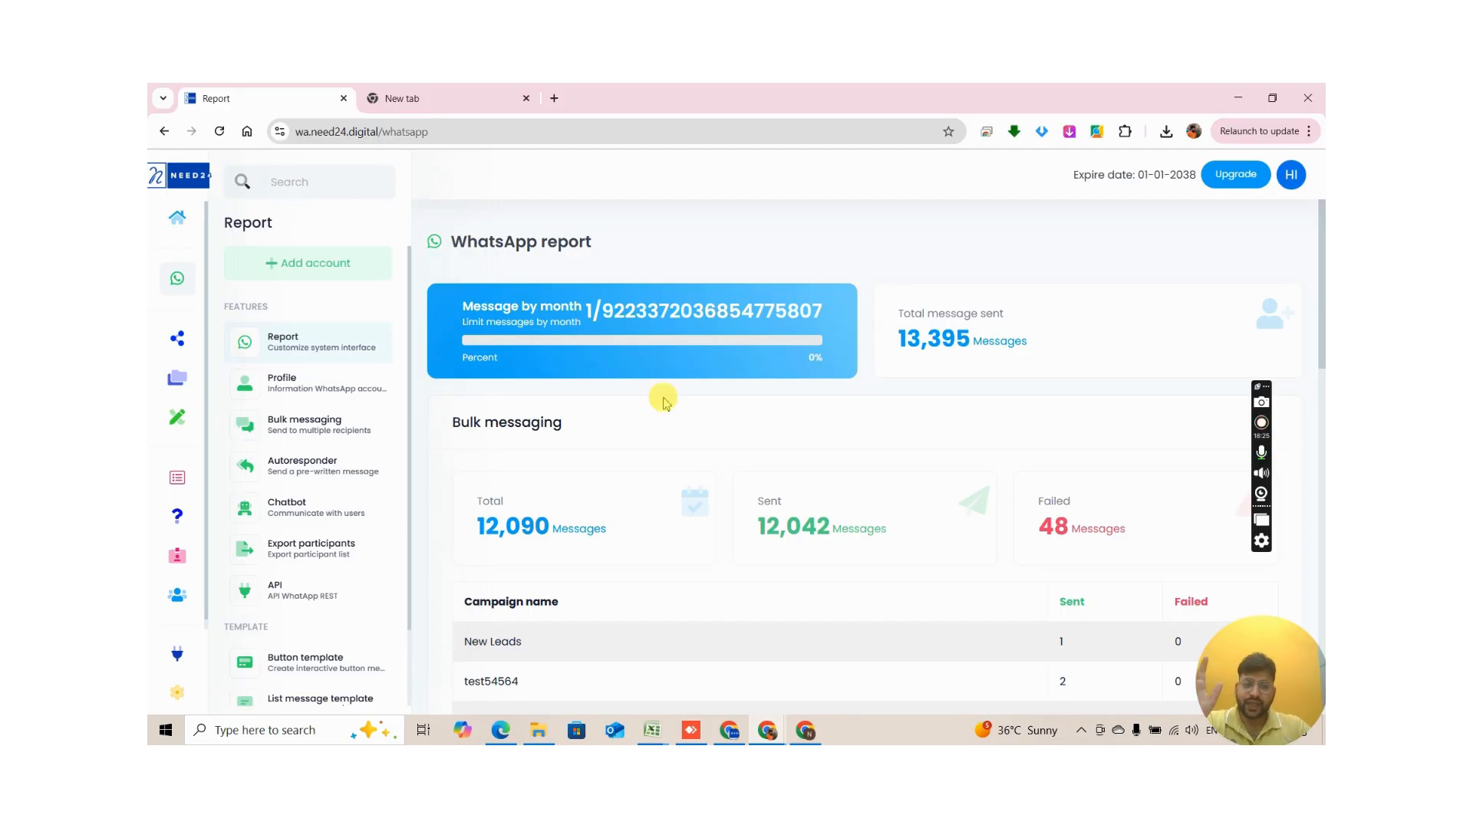